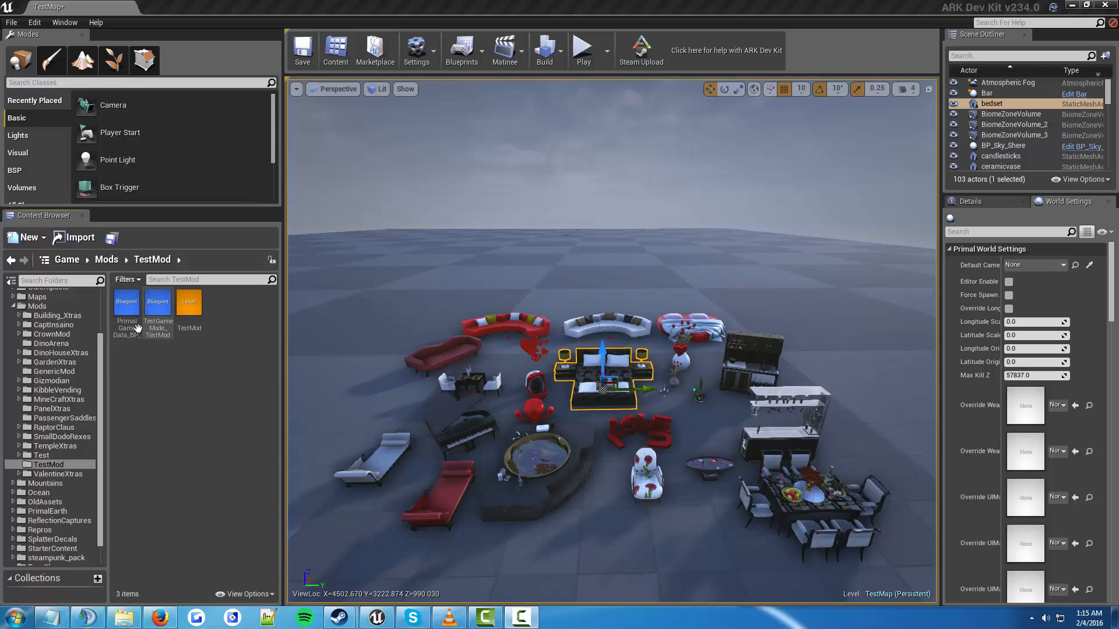
# Create a folder named Table inside the TestMod mod folder and open it
pyautogui.moveTo(129, 328)
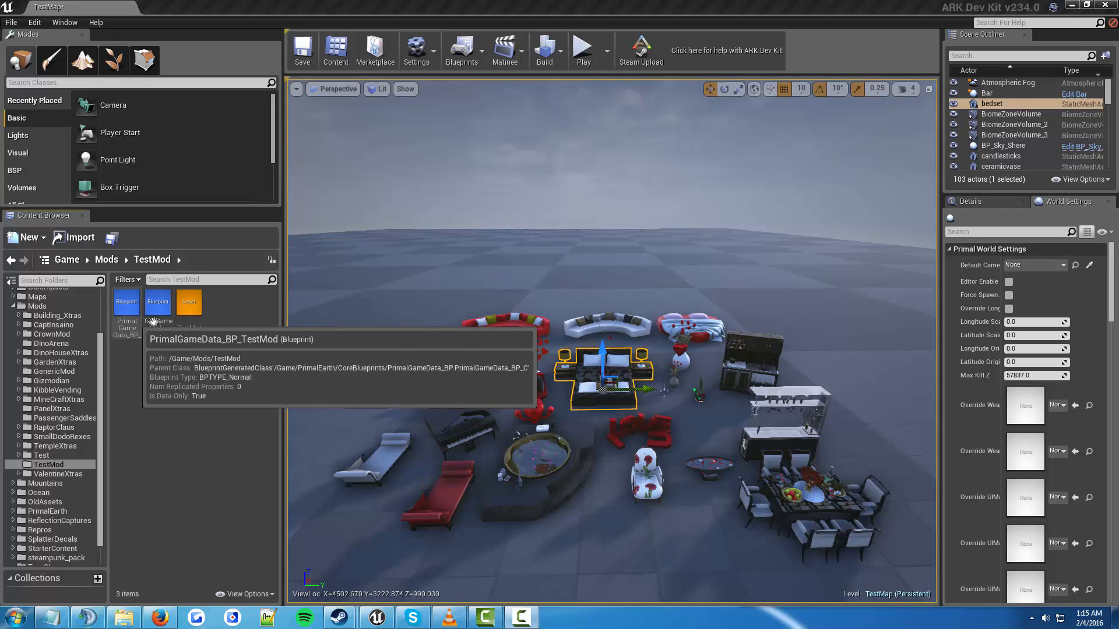
pyautogui.moveTo(190, 319)
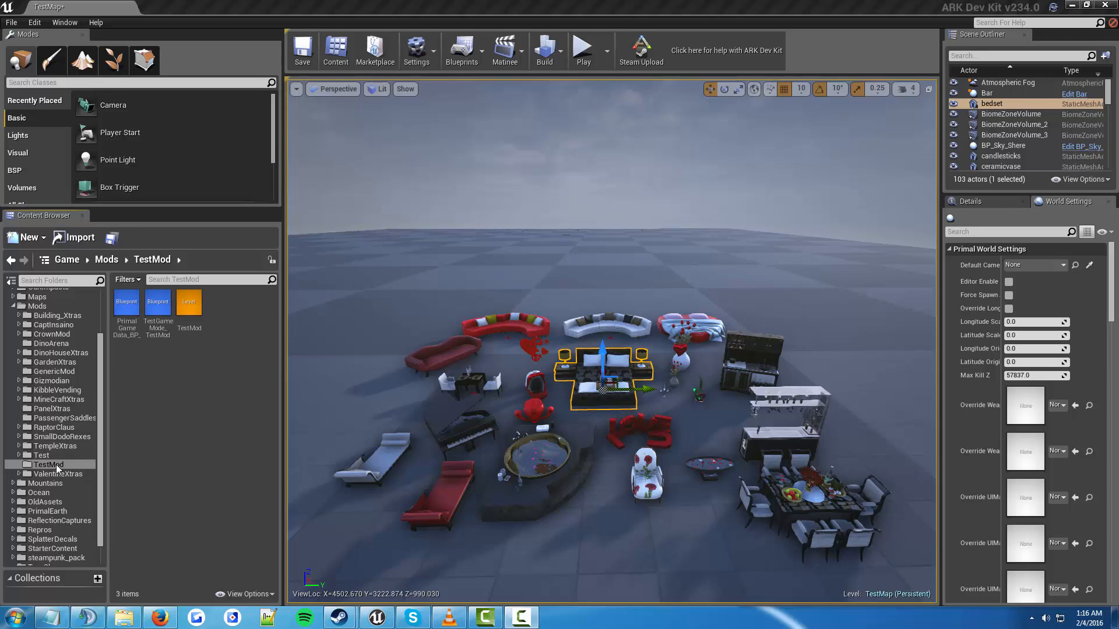
pyautogui.rightClick(232, 368)
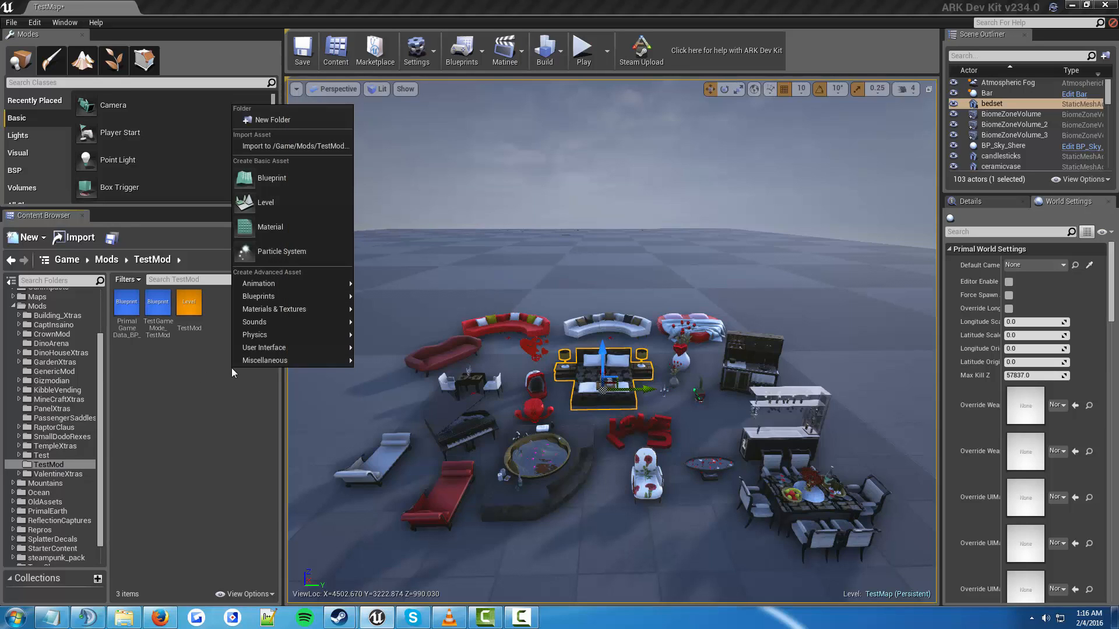
pyautogui.click(276, 124)
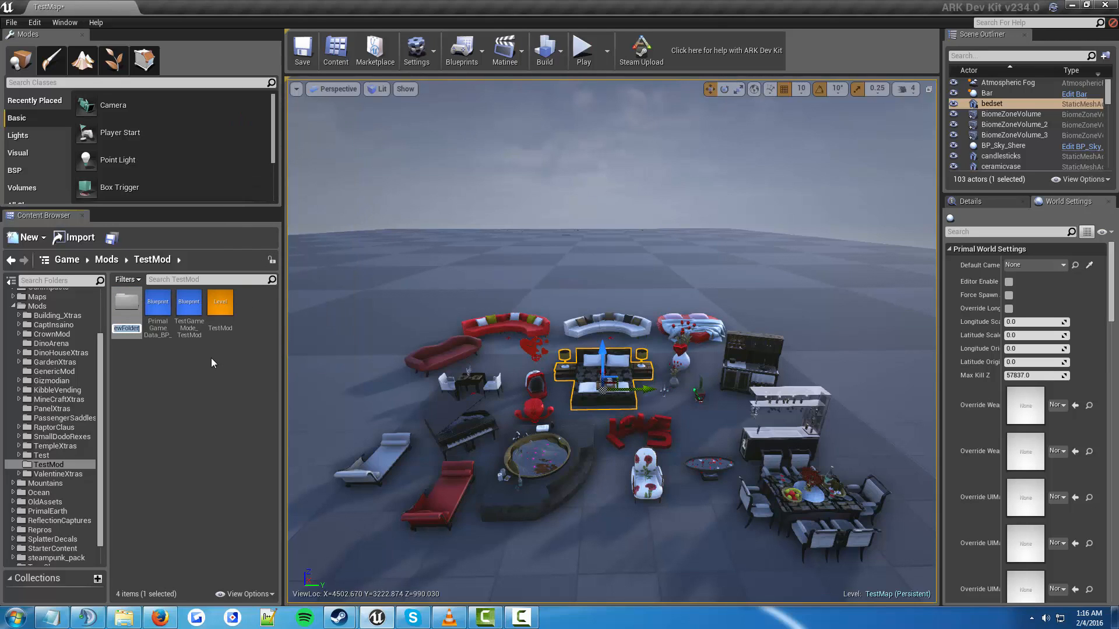
pyautogui.write('Table')
pyautogui.press('Return')
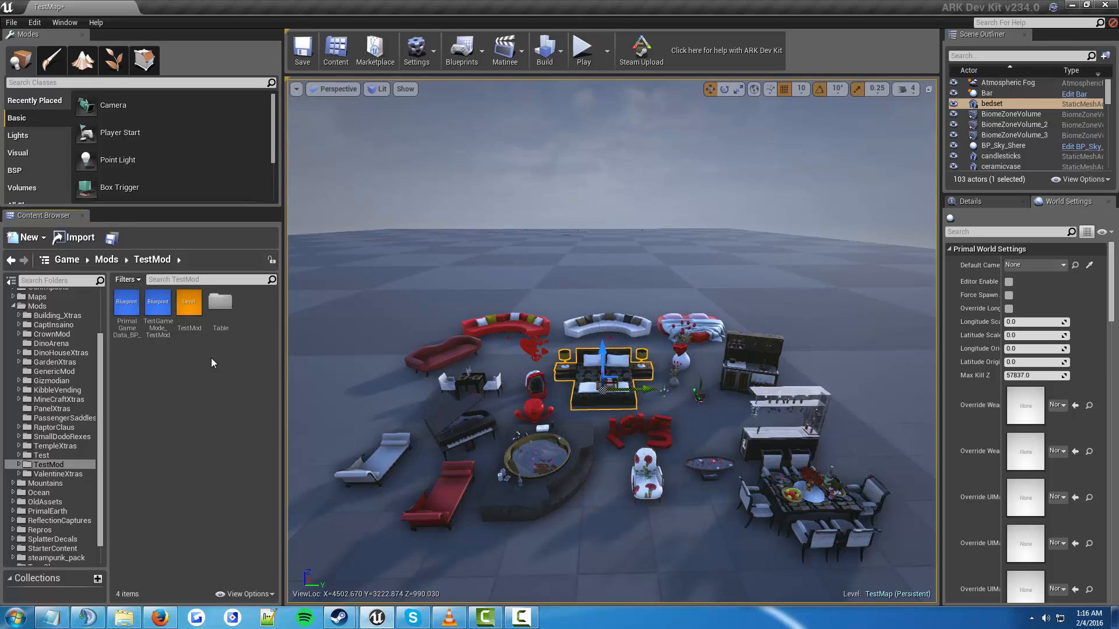
pyautogui.doubleClick(226, 315)
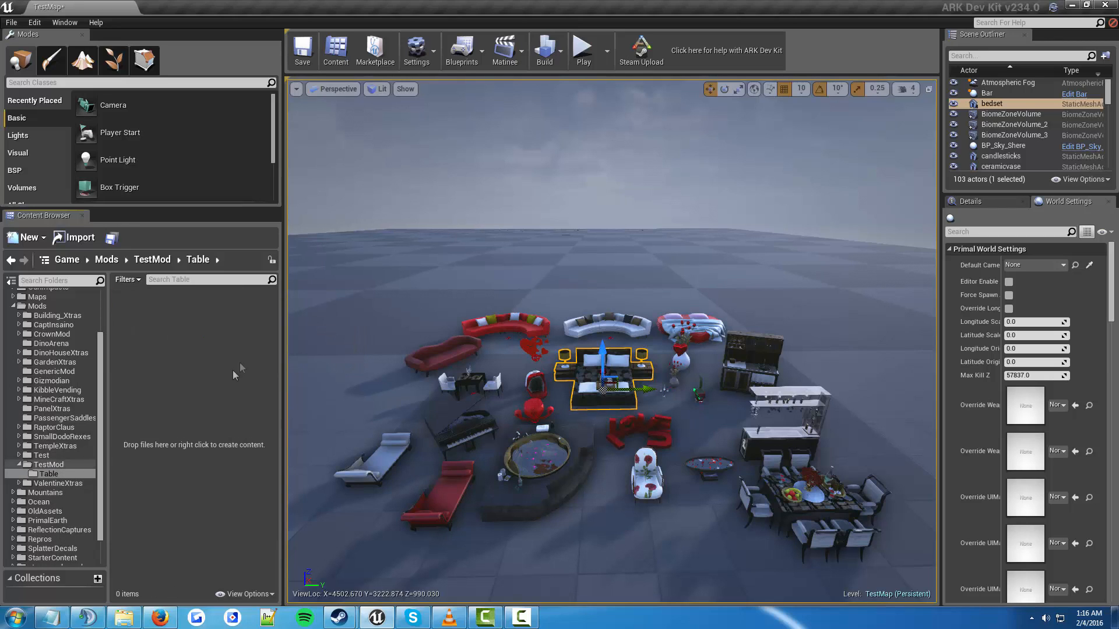
# Search the PrimalEarth folder for assets matching "Table"
pyautogui.moveTo(101, 381); pyautogui.dragTo(99, 420)
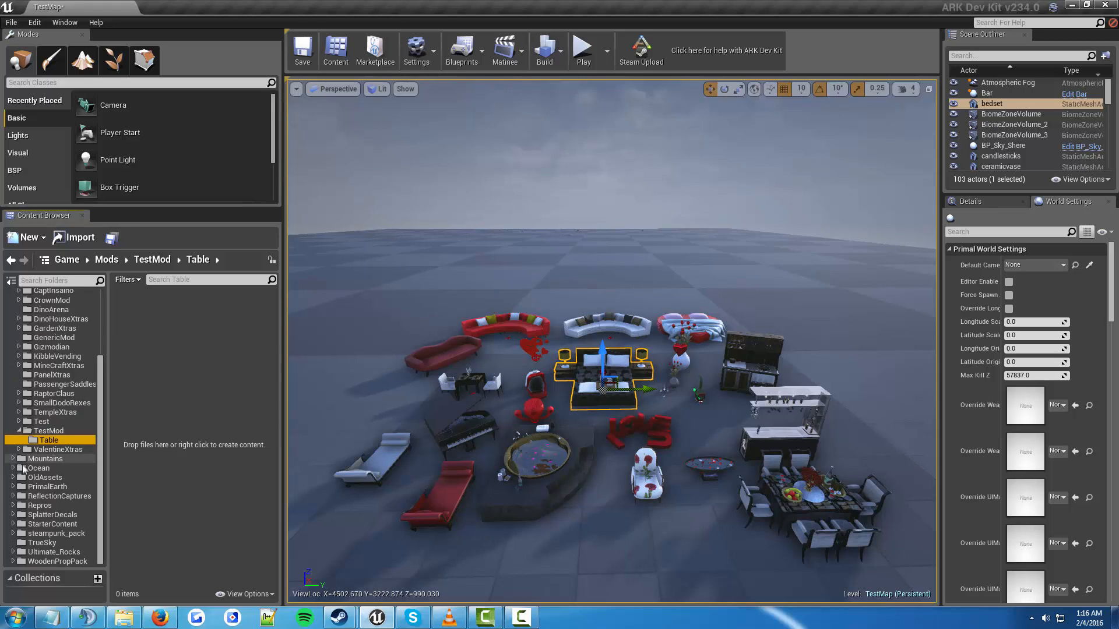
pyautogui.click(47, 486)
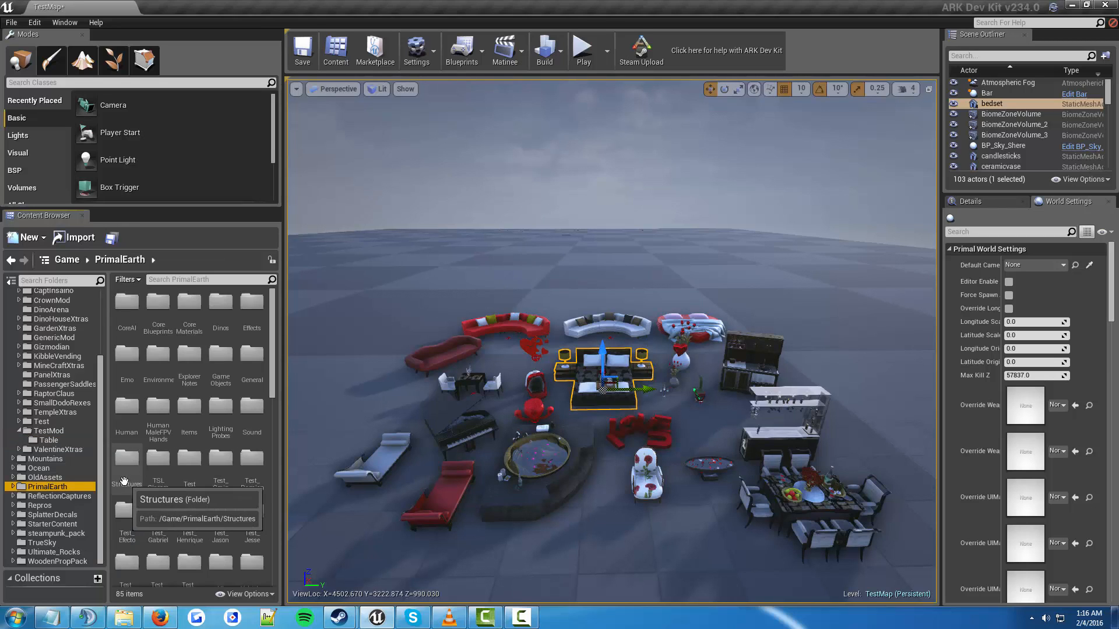
pyautogui.click(221, 278)
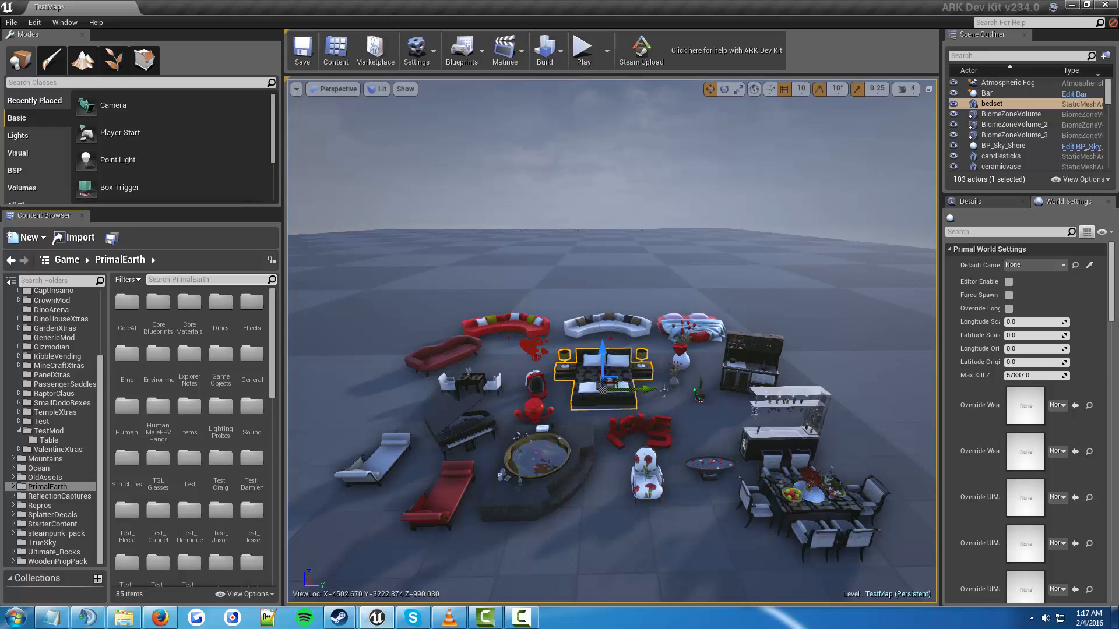
pyautogui.click(443, 357)
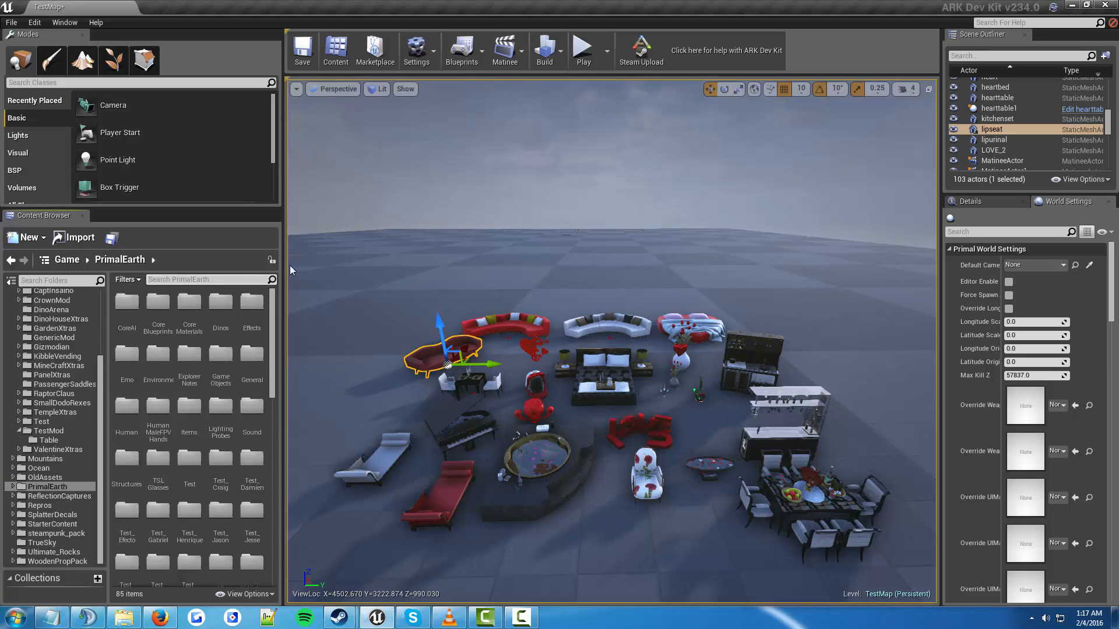
pyautogui.write('Table')
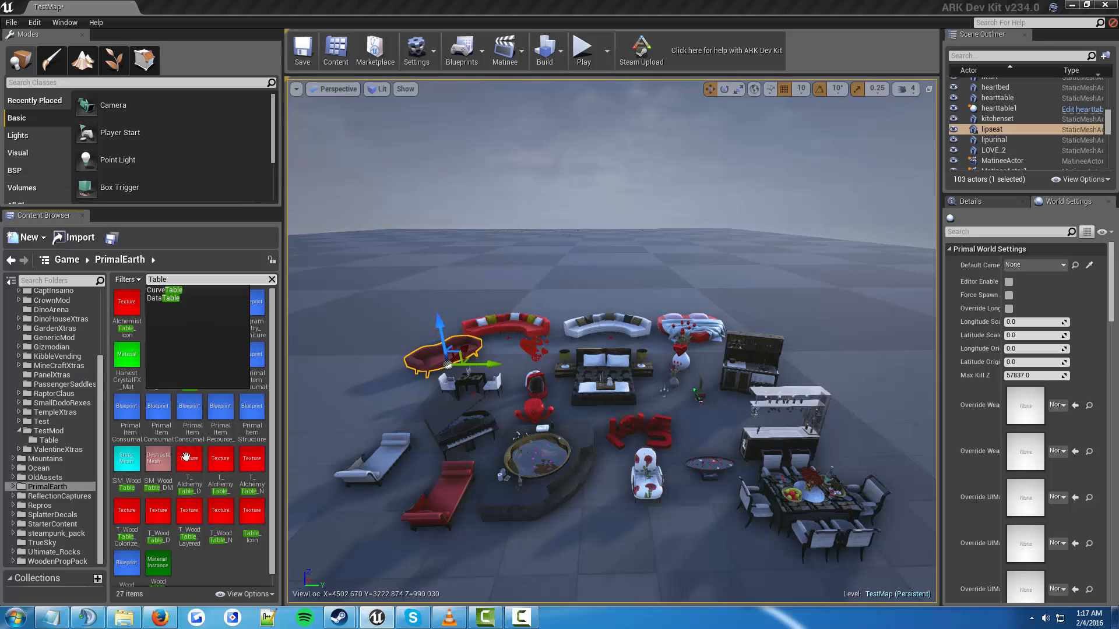
# Copy the SM_WoodTable static mesh from the search results into the TestMod Table folder
pyautogui.click(259, 408)
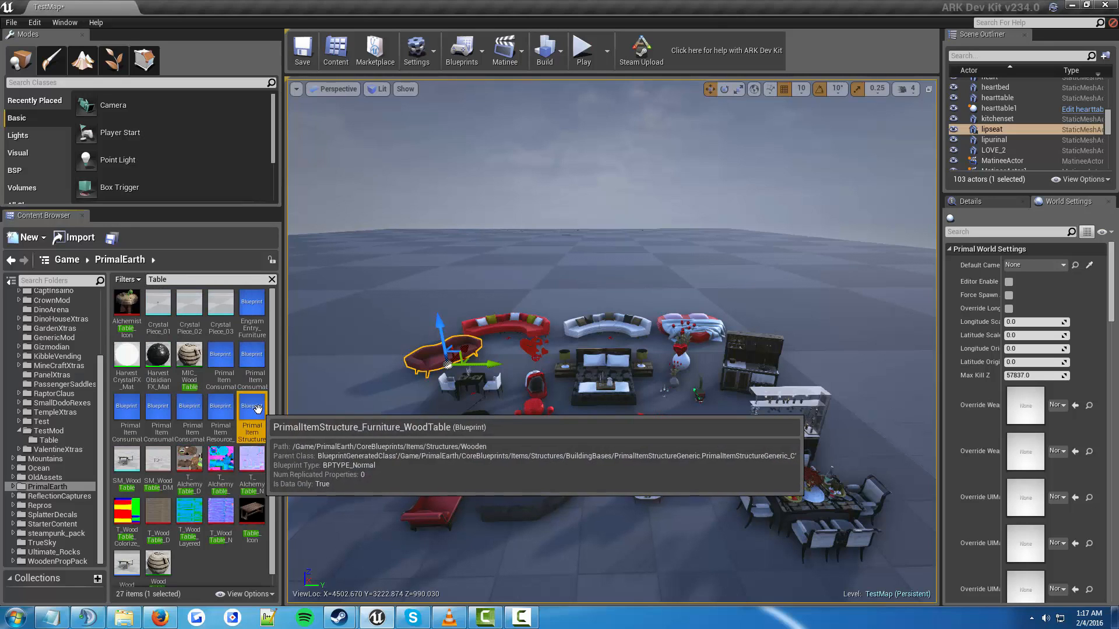
pyautogui.click(126, 477)
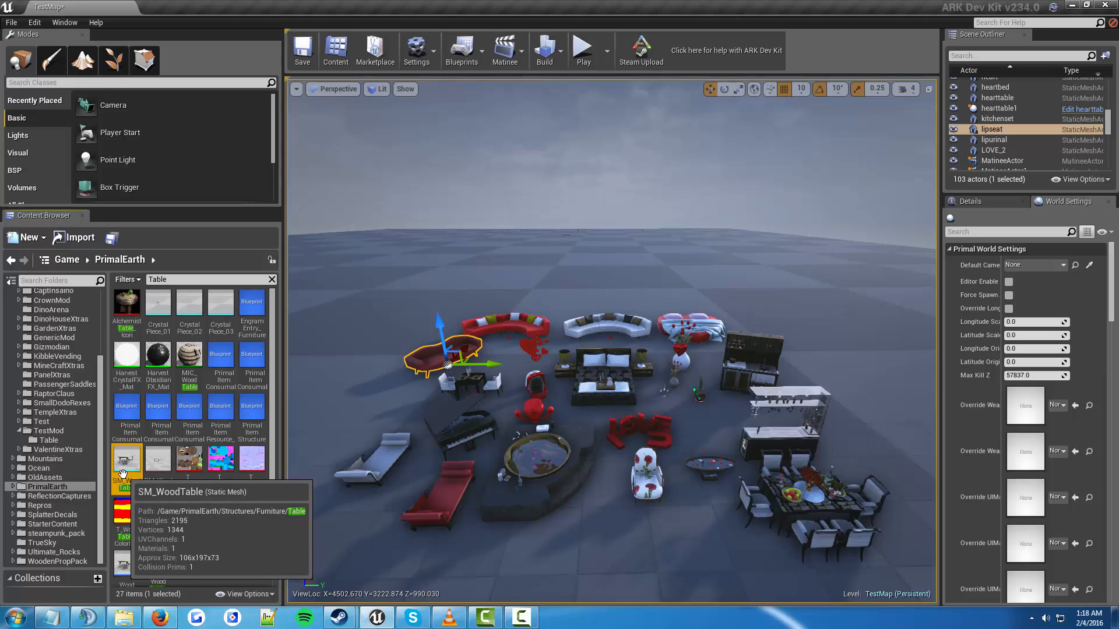
pyautogui.moveTo(125, 469); pyautogui.dragTo(58, 439)
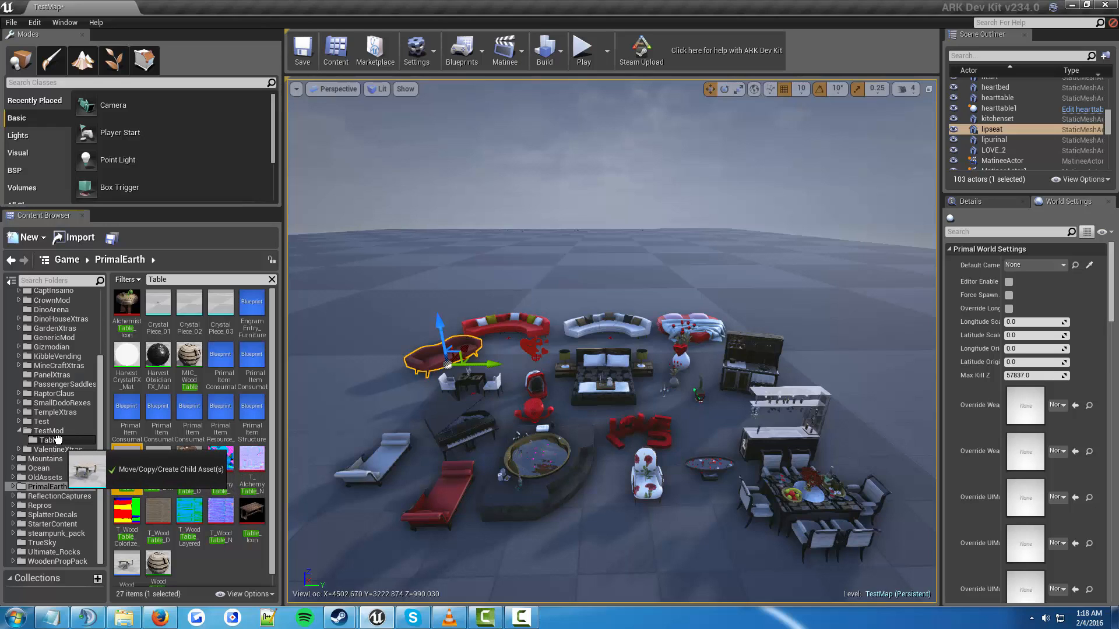
pyautogui.moveTo(58, 439); pyautogui.dragTo(58, 440)
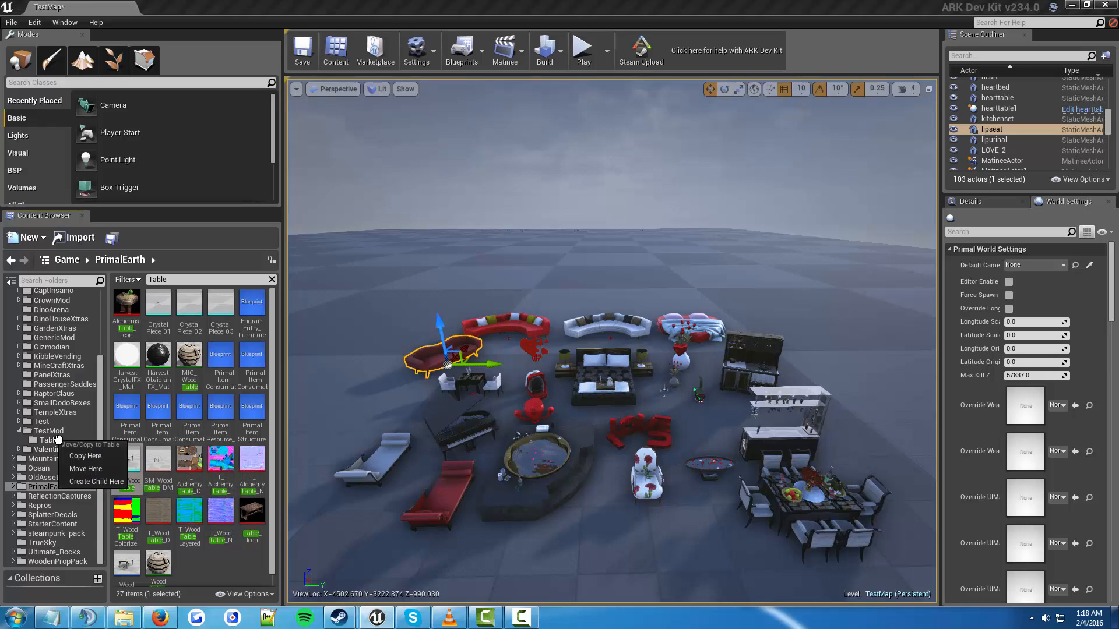
pyautogui.click(84, 455)
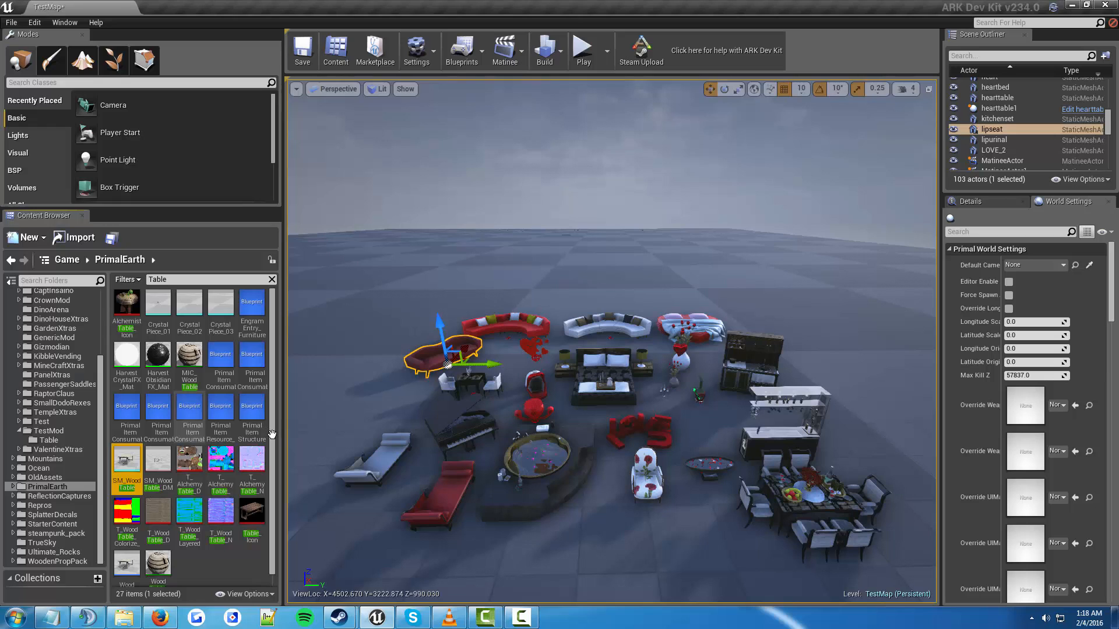
# Copy the PrimalItemStructure_Furniture_WoodTable blueprint into the TestMod Table folder
pyautogui.click(128, 418)
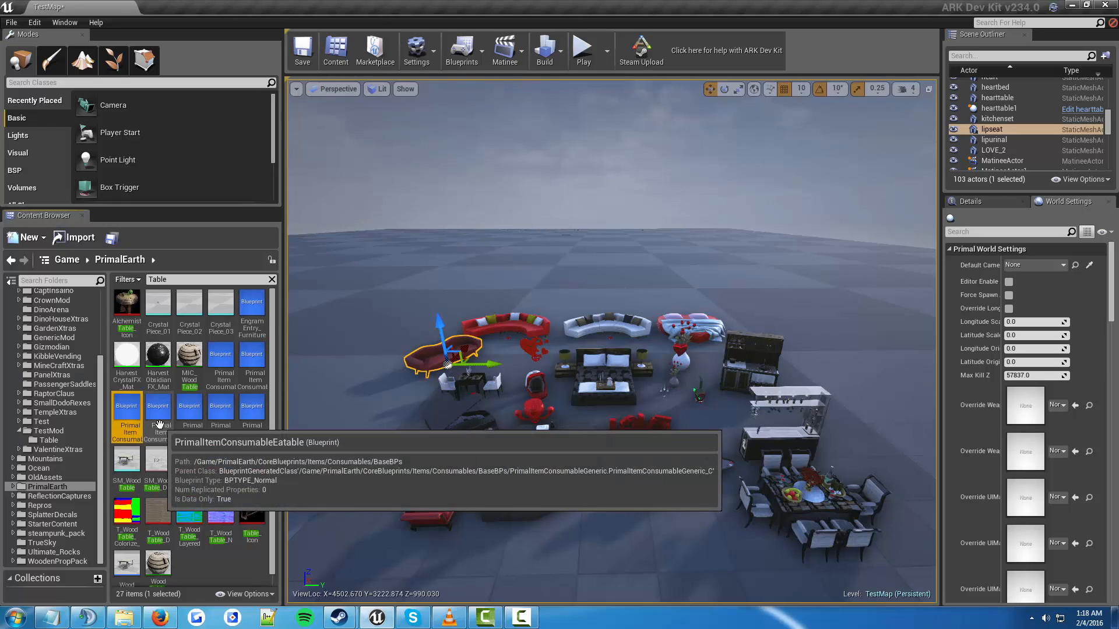
pyautogui.click(253, 417)
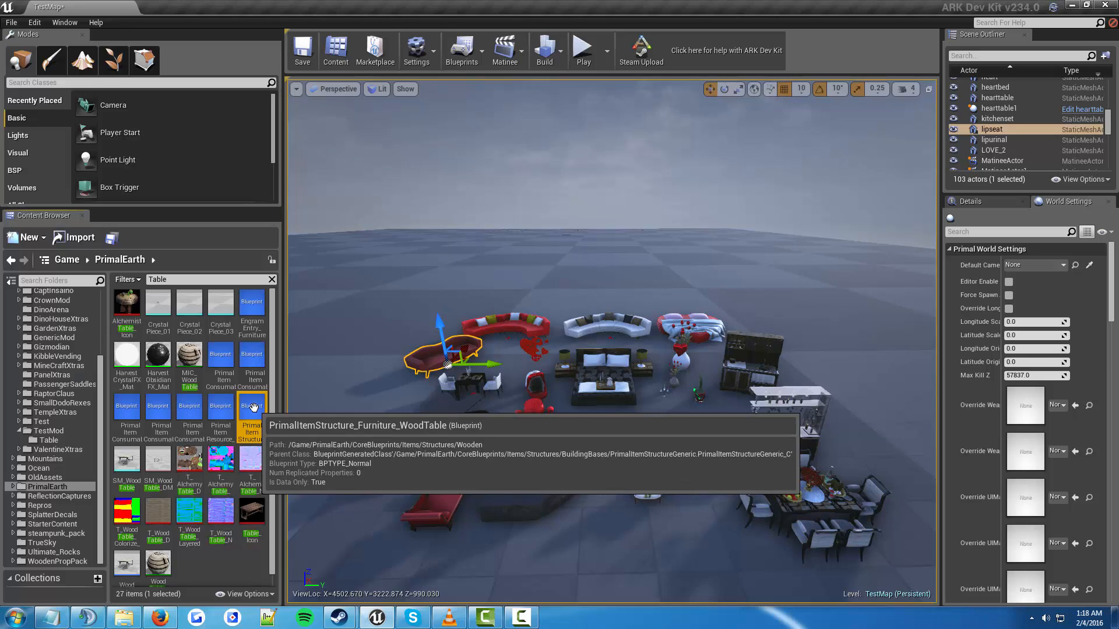
pyautogui.moveTo(252, 406); pyautogui.dragTo(53, 440)
pyautogui.click(75, 450)
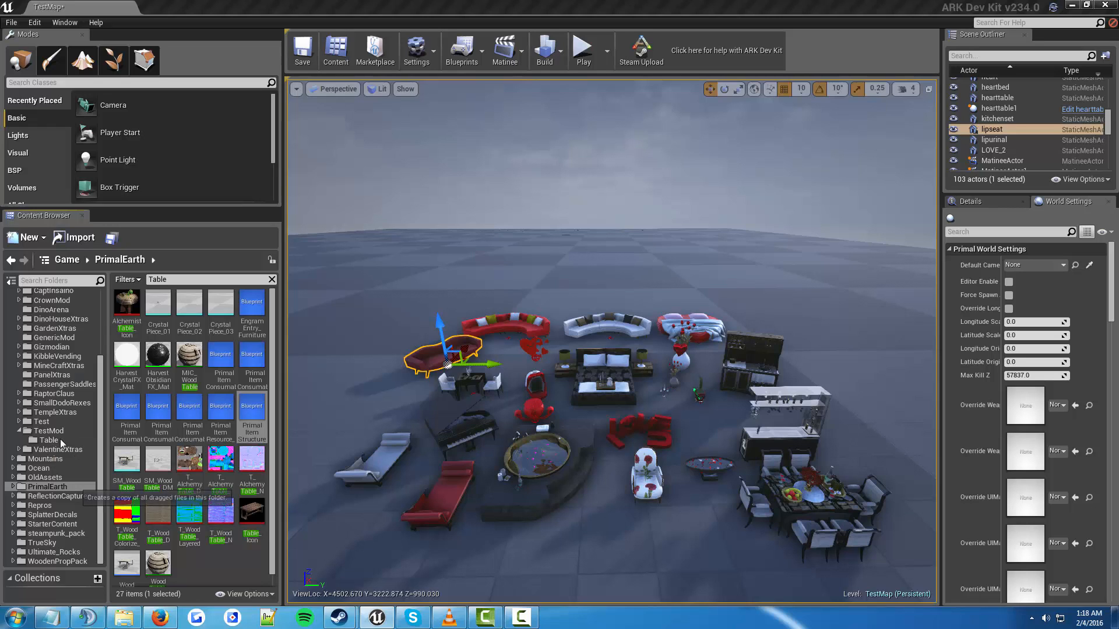
# Copy the EngramEntry_Furniture_WoodTable blueprint into the TestMod Table folder
pyautogui.click(256, 327)
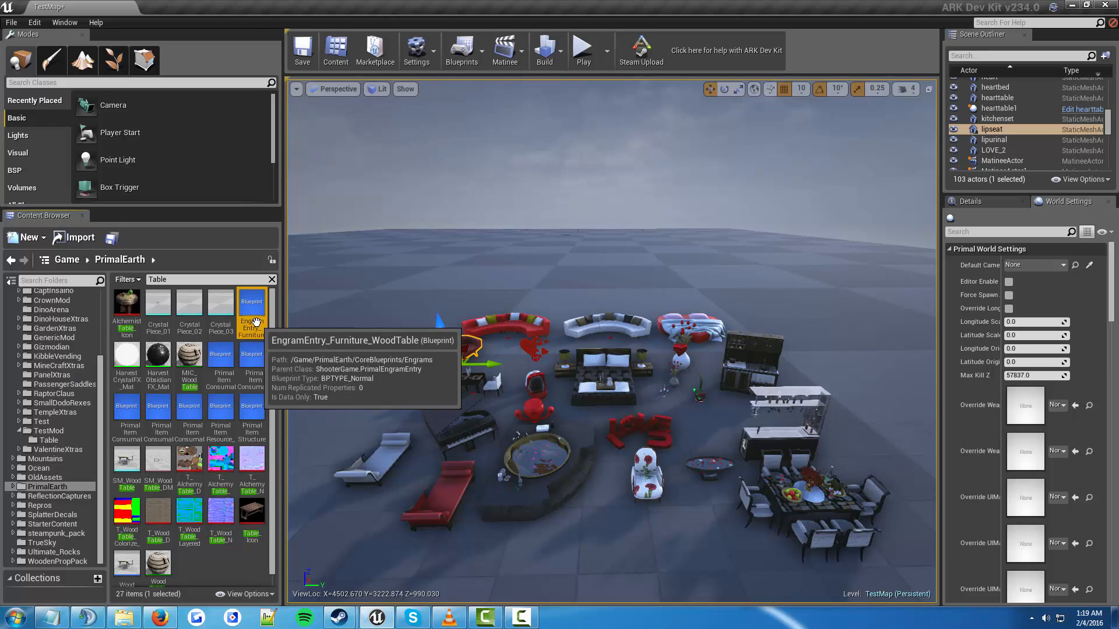
pyautogui.moveTo(254, 313); pyautogui.dragTo(73, 450)
pyautogui.click(75, 455)
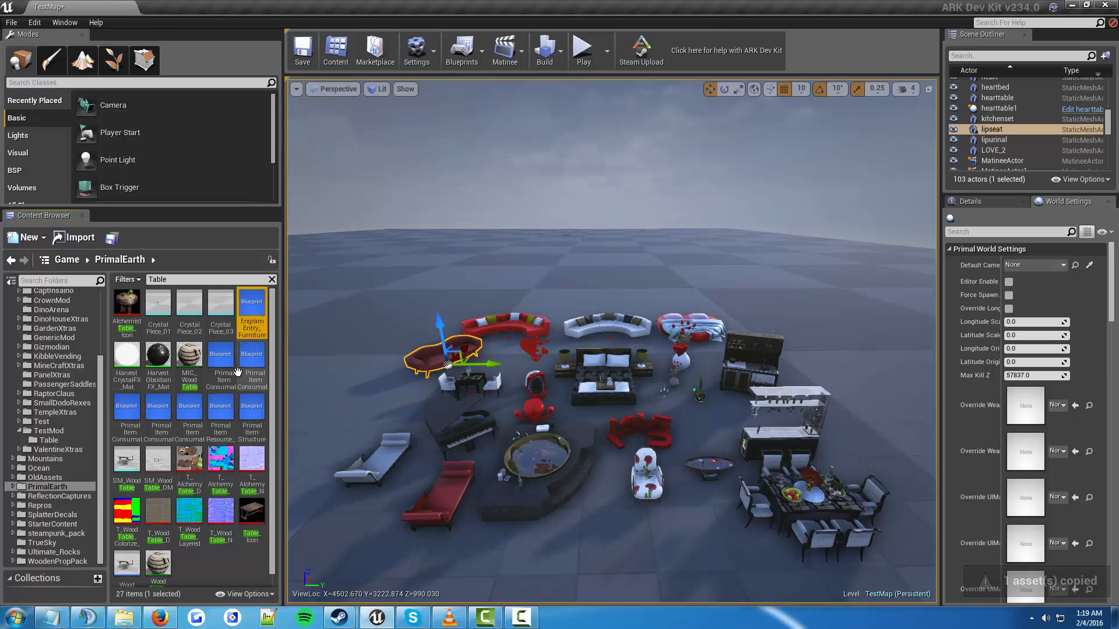
# Copy the WoodTable structure blueprint from the search results into the TestMod Table folder
pyautogui.scroll(-1, 221, 419)
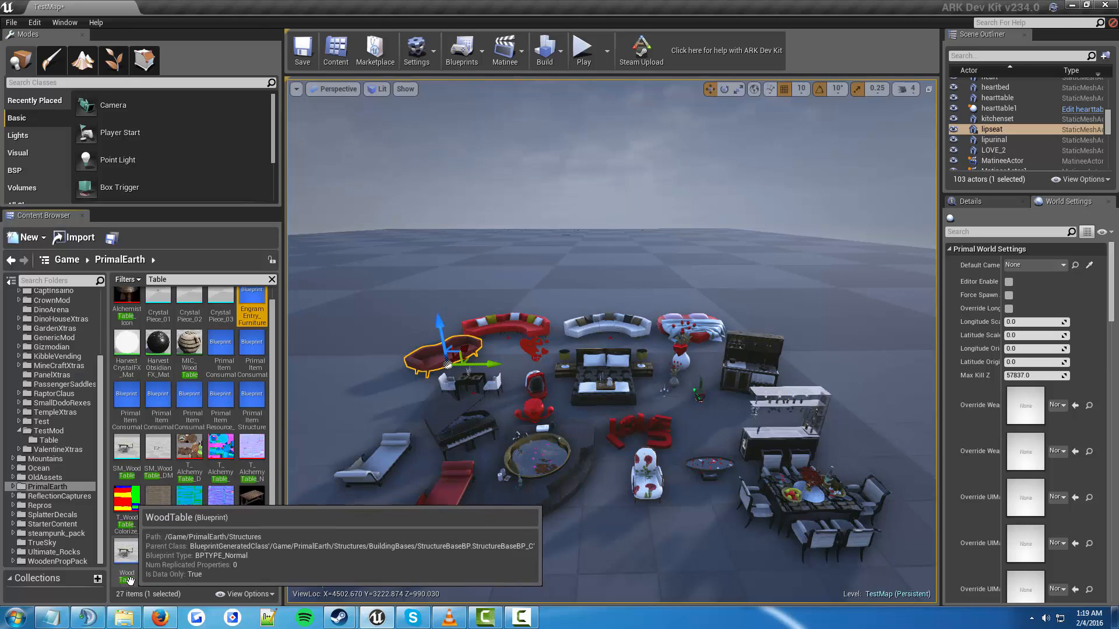
pyautogui.click(125, 568)
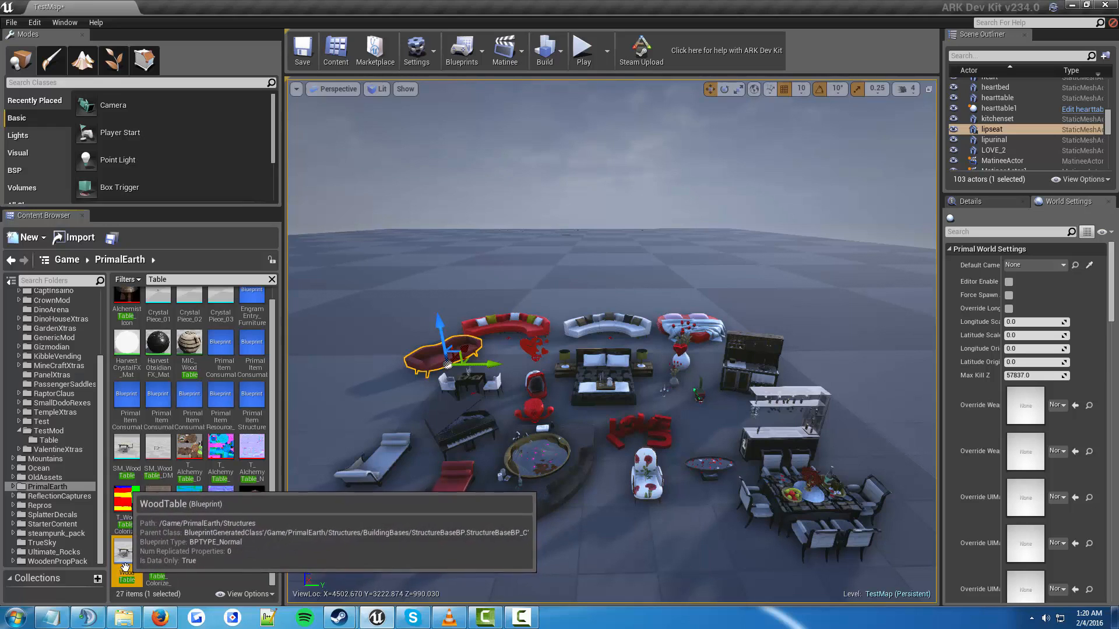
pyautogui.moveTo(125, 567); pyautogui.dragTo(47, 440)
pyautogui.click(70, 449)
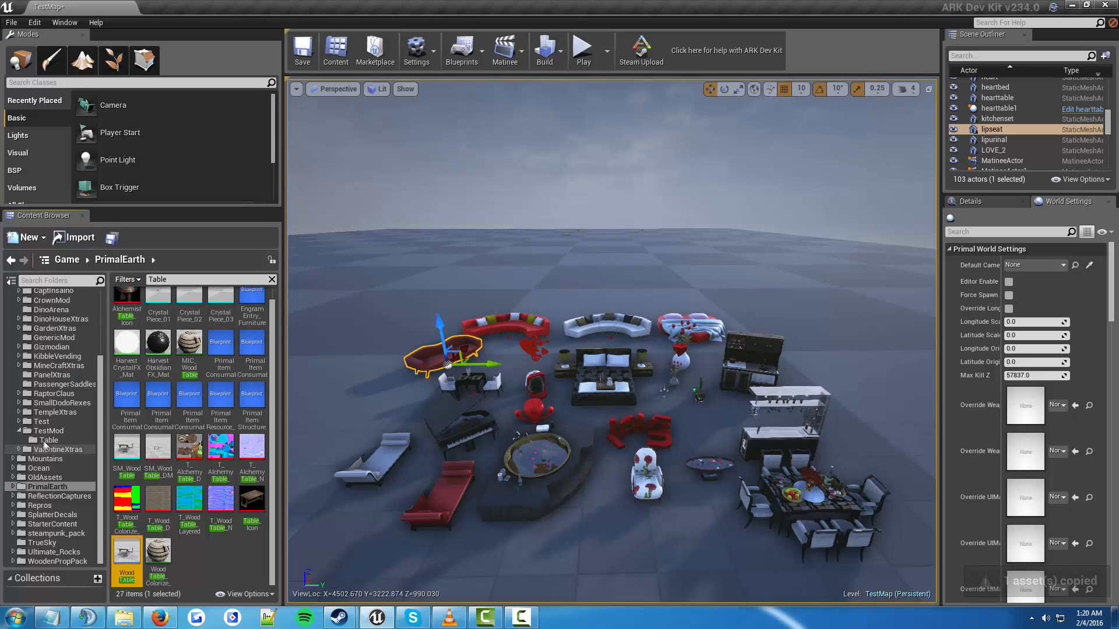
# Open the TestMod Table folder and clear the asset search filter
pyautogui.click(41, 440)
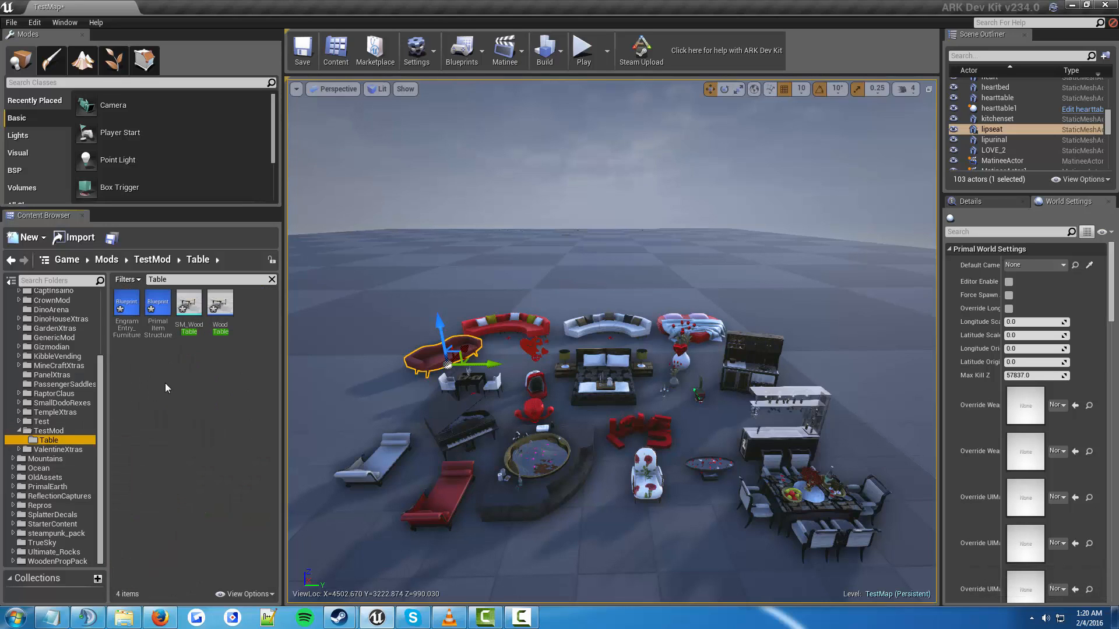
pyautogui.click(272, 280)
pyautogui.click(199, 367)
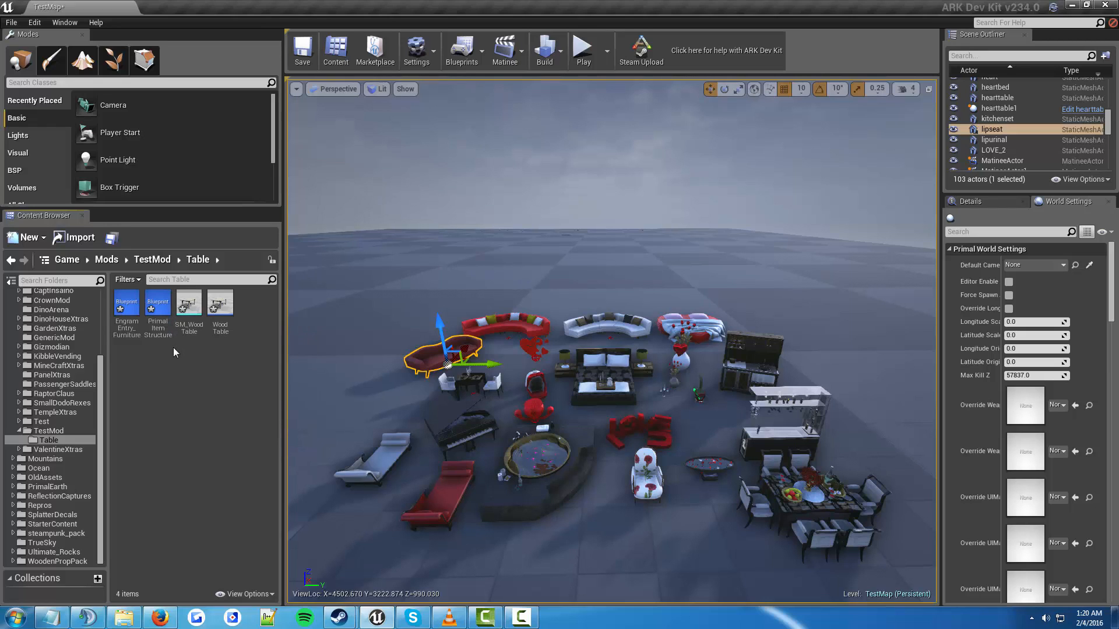
pyautogui.click(127, 335)
pyautogui.press('F2')
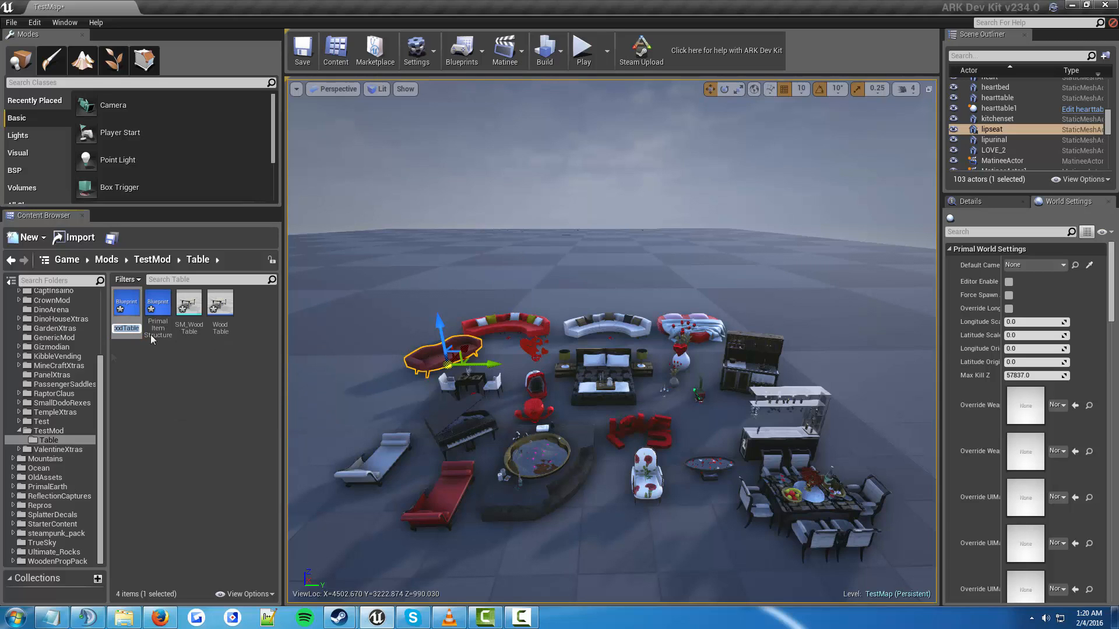
pyautogui.click(167, 367)
# Rename the copied EngramEntry_Furniture_WoodTable blueprint, replacing "Wood" in its name with "New"
pyautogui.rightClick(131, 313)
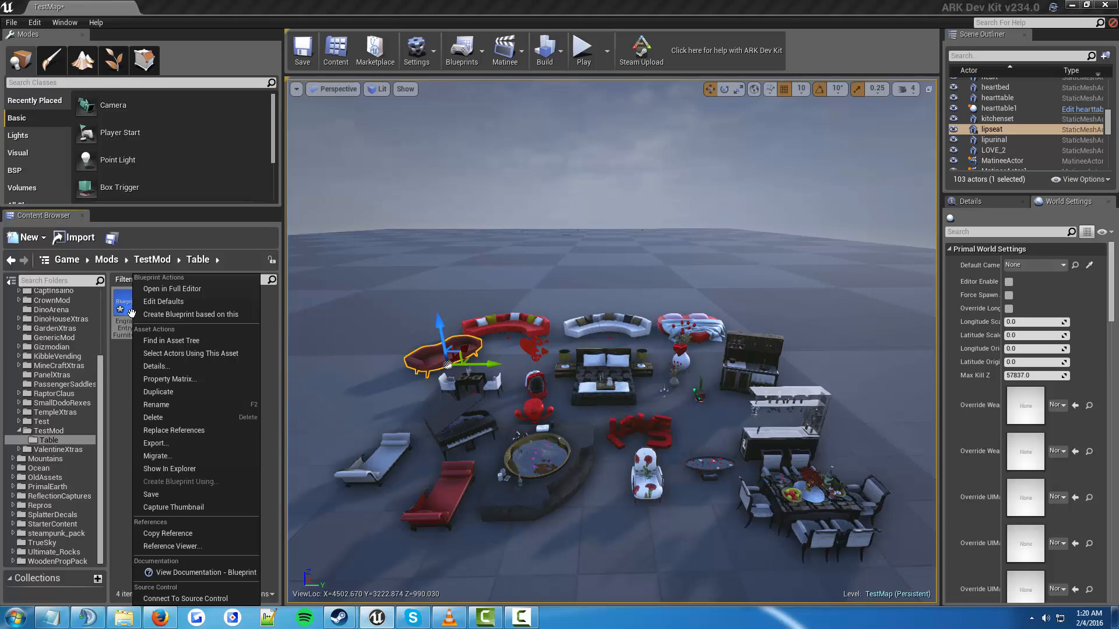
pyautogui.click(175, 407)
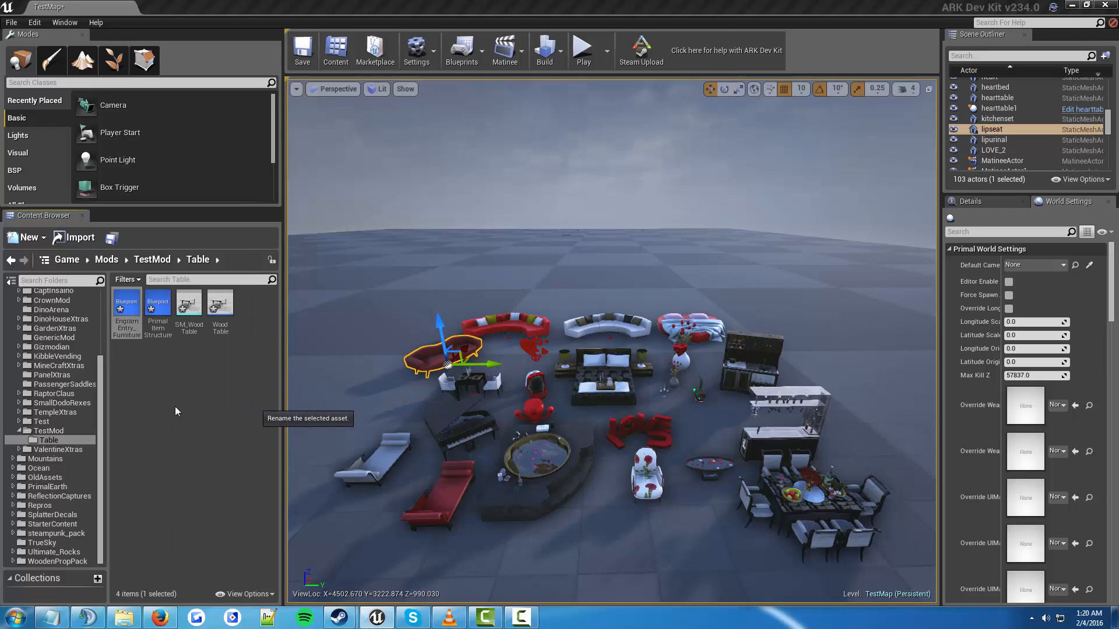
pyautogui.press('Right')
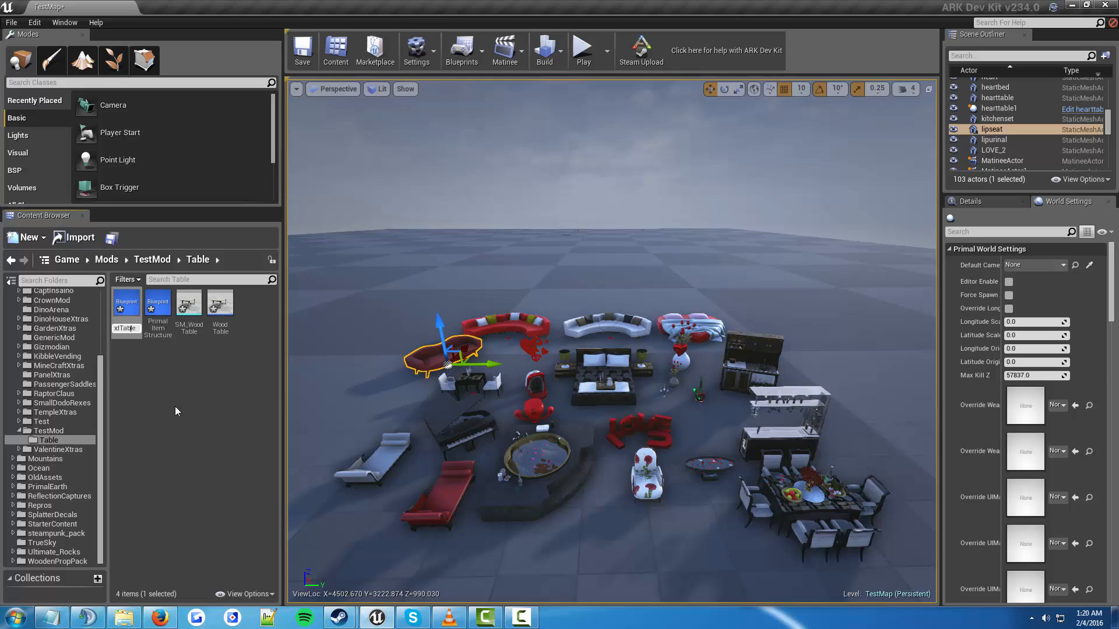
pyautogui.press('Left')
pyautogui.press('Left')
pyautogui.press('Left')
pyautogui.press('Left')
pyautogui.press('Left')
pyautogui.press('Left')
pyautogui.press('Left')
pyautogui.press('Delete')
pyautogui.press('Delete')
pyautogui.press('Delete')
pyautogui.press('Delete')
pyautogui.write('New')
pyautogui.press('Return')
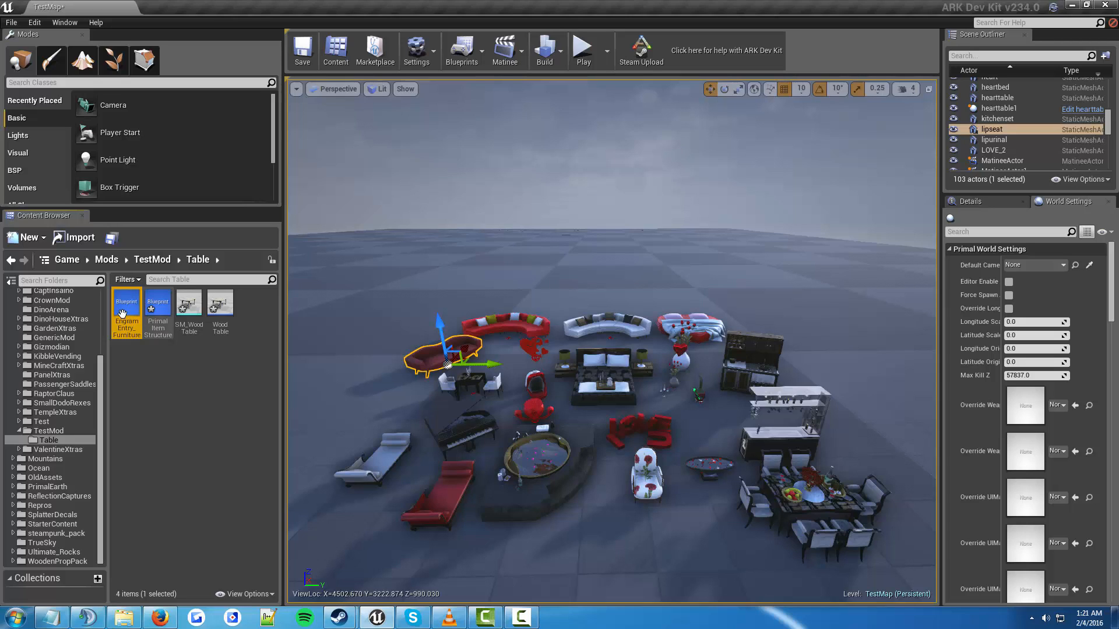
# Rename the copied PrimalItemStructure_Furniture_WoodTable blueprint, replacing "Wood" in its name with "New"
pyautogui.click(159, 331)
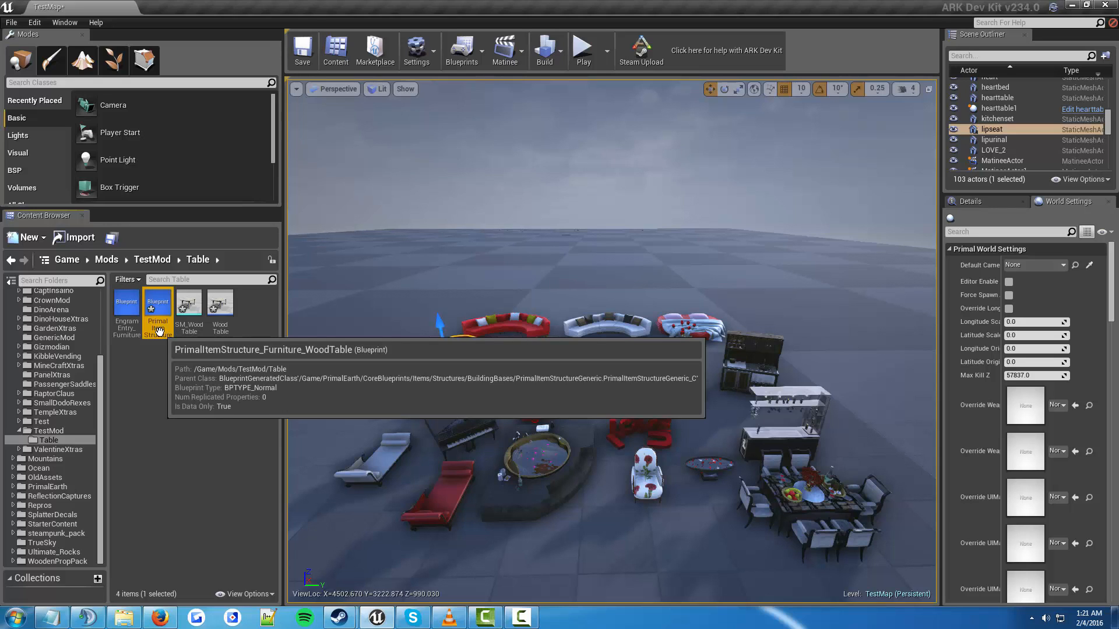
pyautogui.rightClick(159, 331)
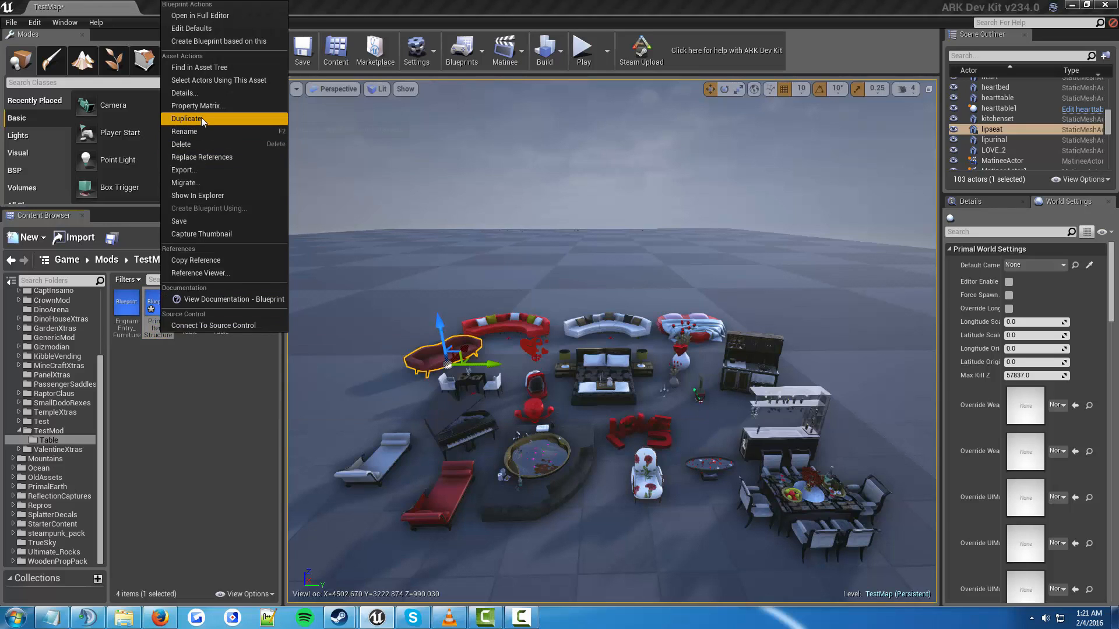
pyautogui.click(194, 132)
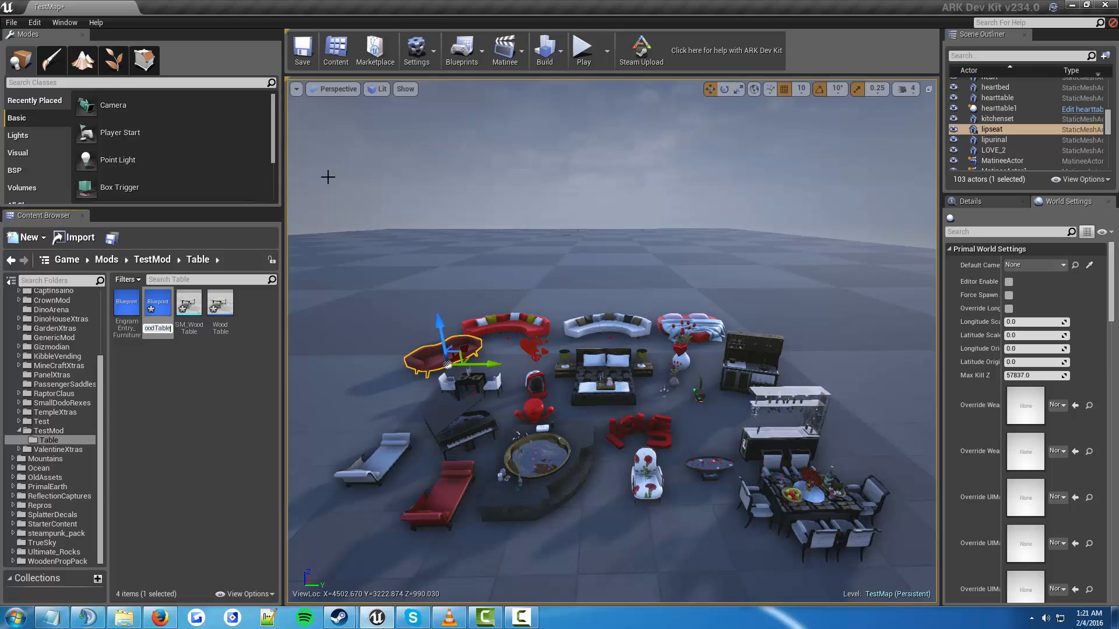
pyautogui.press('BackSpace')
pyautogui.press('BackSpace')
pyautogui.press('BackSpace')
pyautogui.press('BackSpace')
pyautogui.write('New')
pyautogui.press('Return')
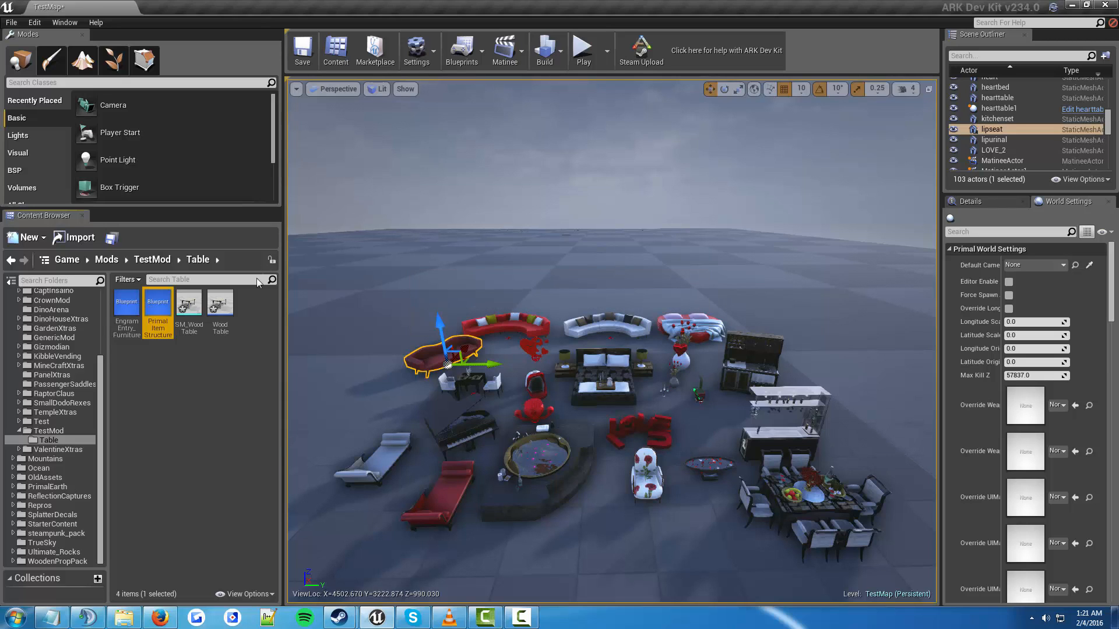
# Rename the copied SM_WoodTable static mesh to SM_NewTable
pyautogui.click(190, 316)
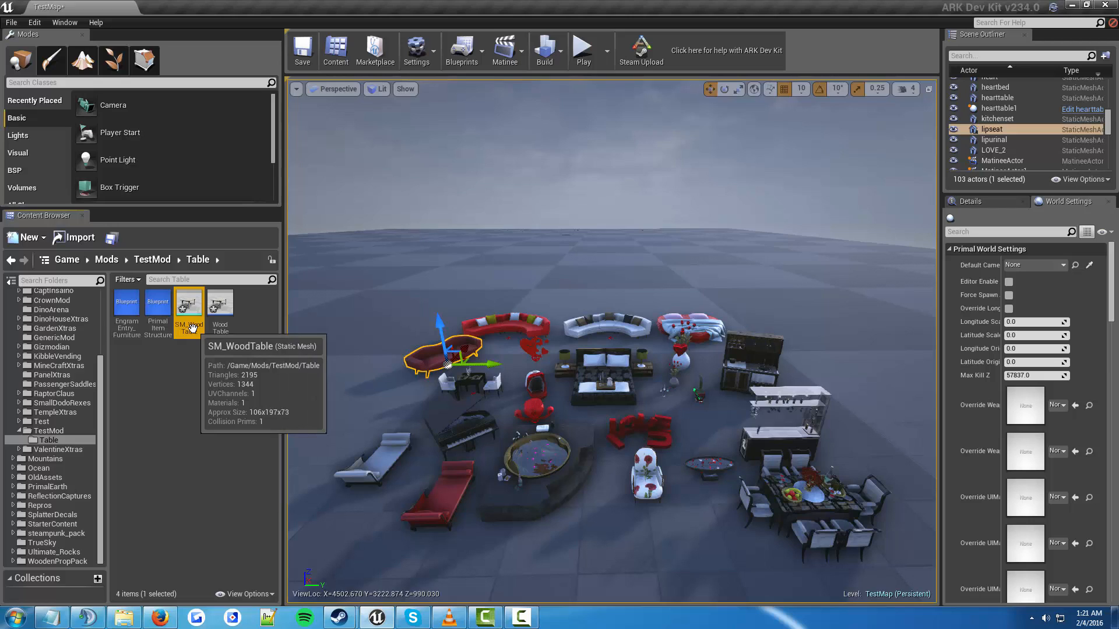
pyautogui.click(192, 328)
pyautogui.press('Right')
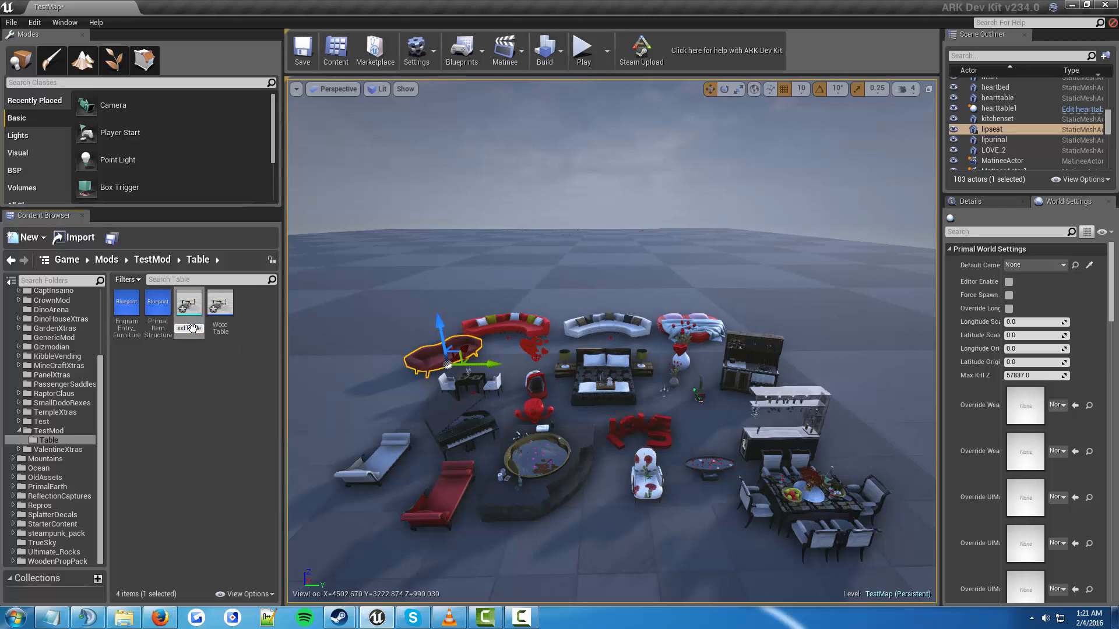
pyautogui.press('BackSpace')
pyautogui.write('New')
pyautogui.press('Return')
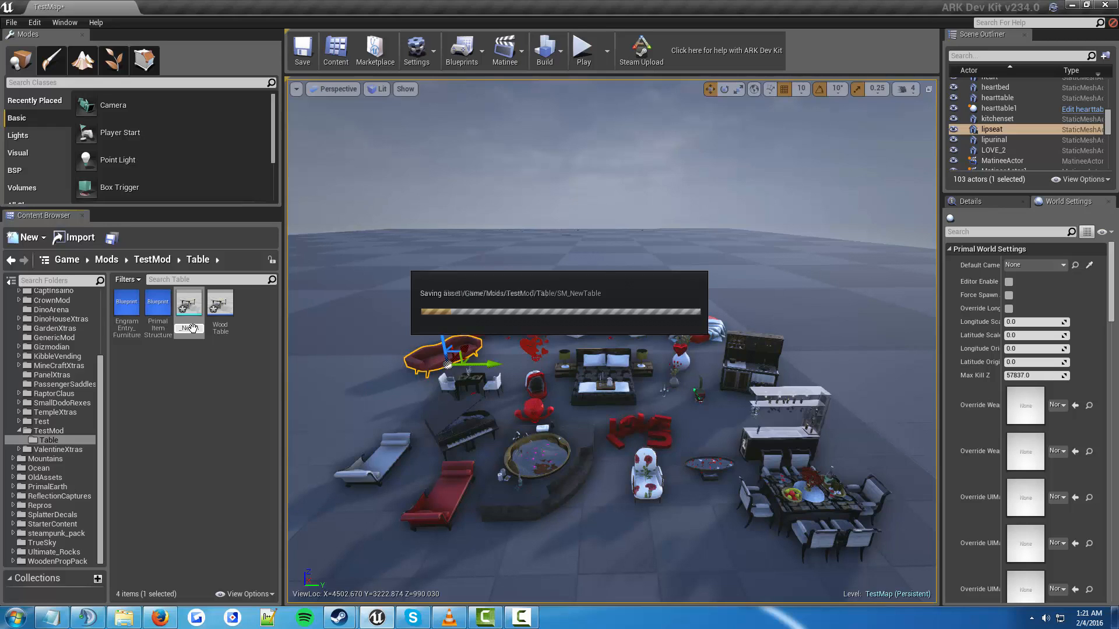
# Rename the copied WoodTable asset to NewTable
pyautogui.click(222, 326)
pyautogui.click(222, 329)
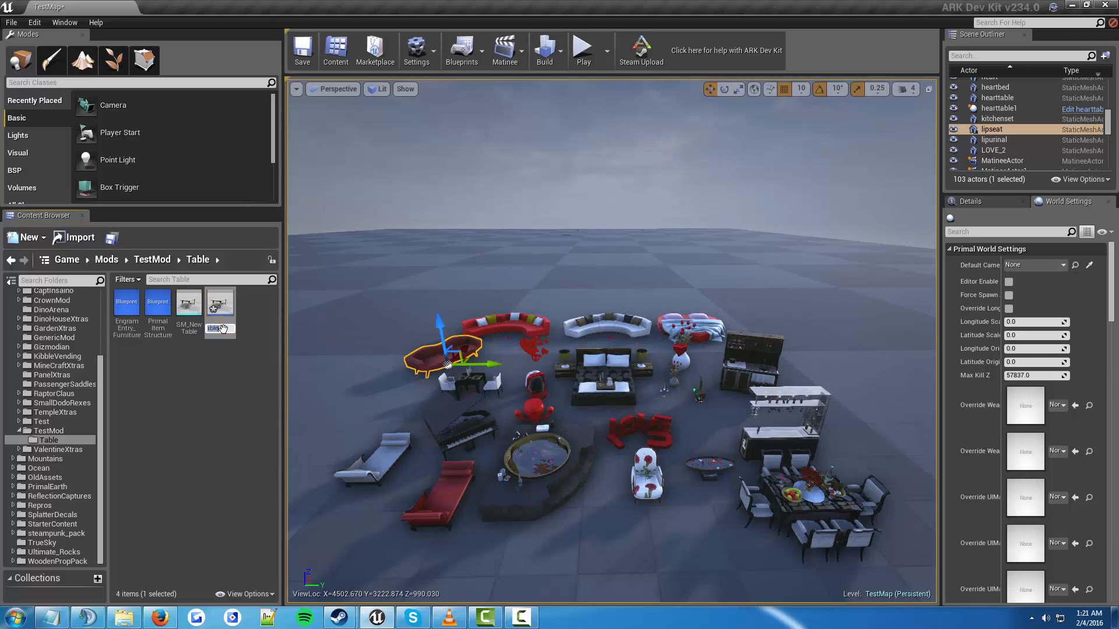
pyautogui.press('Home')
pyautogui.press('Delete')
pyautogui.press('Delete')
pyautogui.press('Delete')
pyautogui.press('Delete')
pyautogui.write('New')
pyautogui.press('Return')
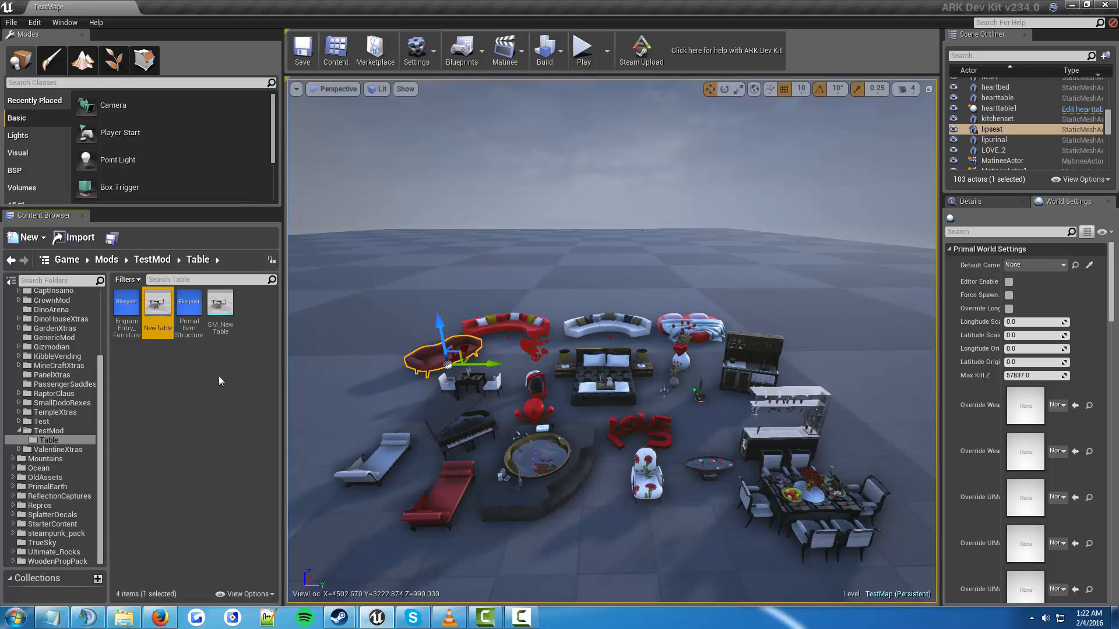
# Open the SM_NewTable static mesh for editing and inspect the table from several angles
pyautogui.moveTo(227, 331)
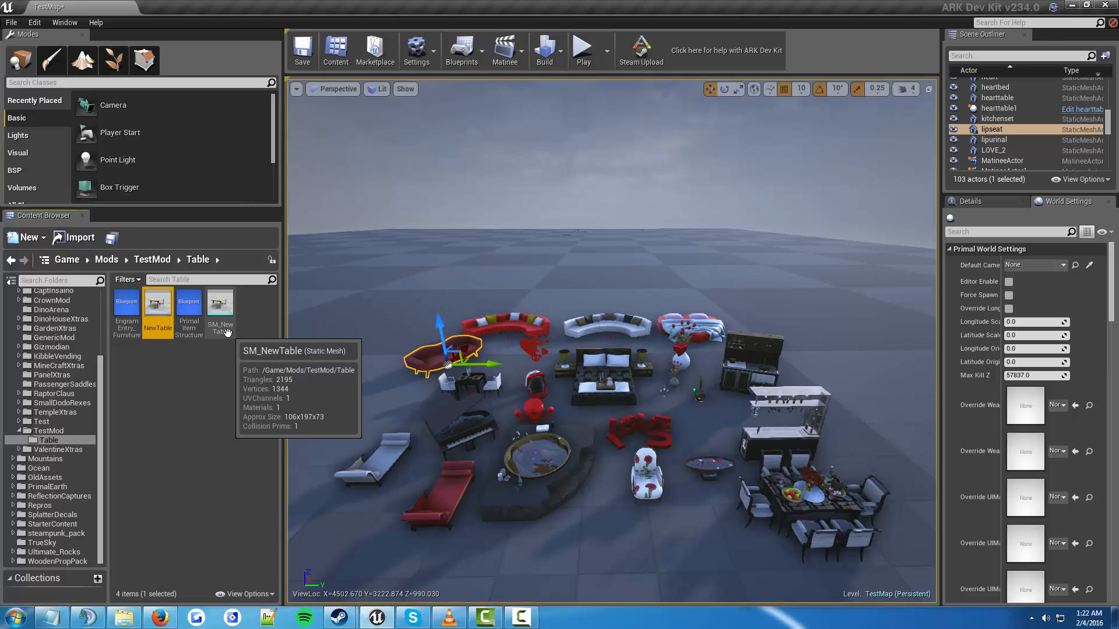
pyautogui.click(226, 331)
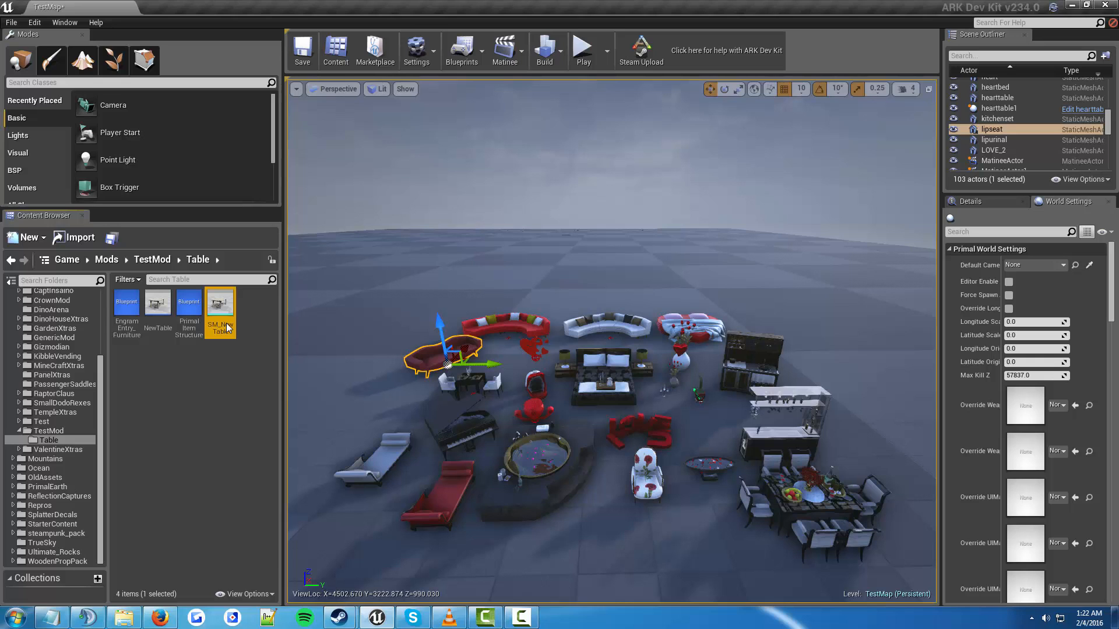
pyautogui.doubleClick(220, 313)
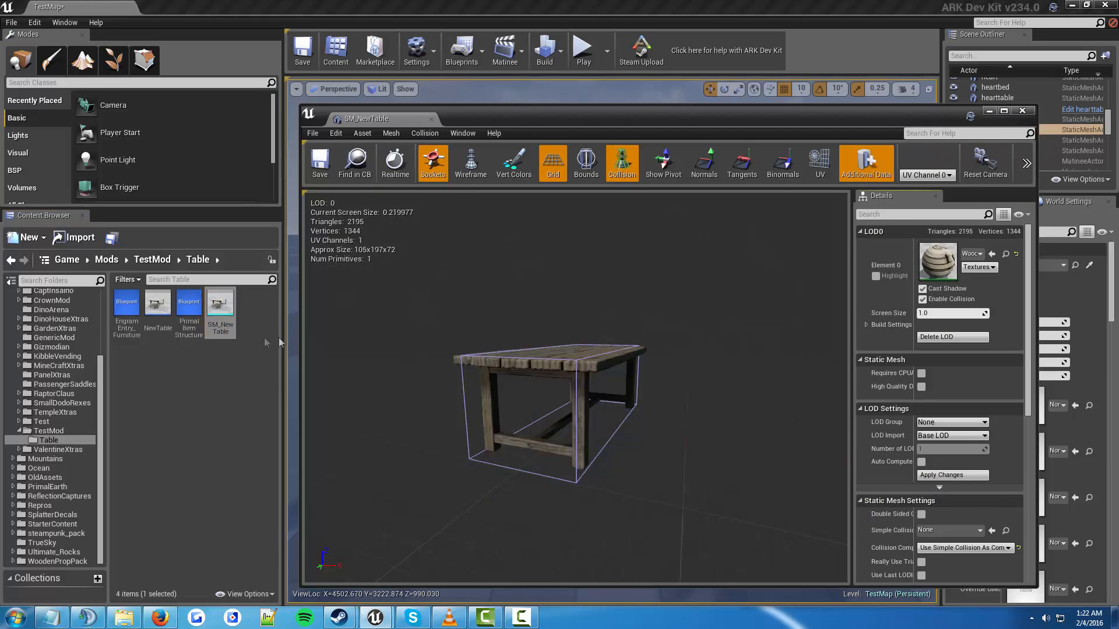
pyautogui.moveTo(665, 413); pyautogui.dragTo(600, 384)
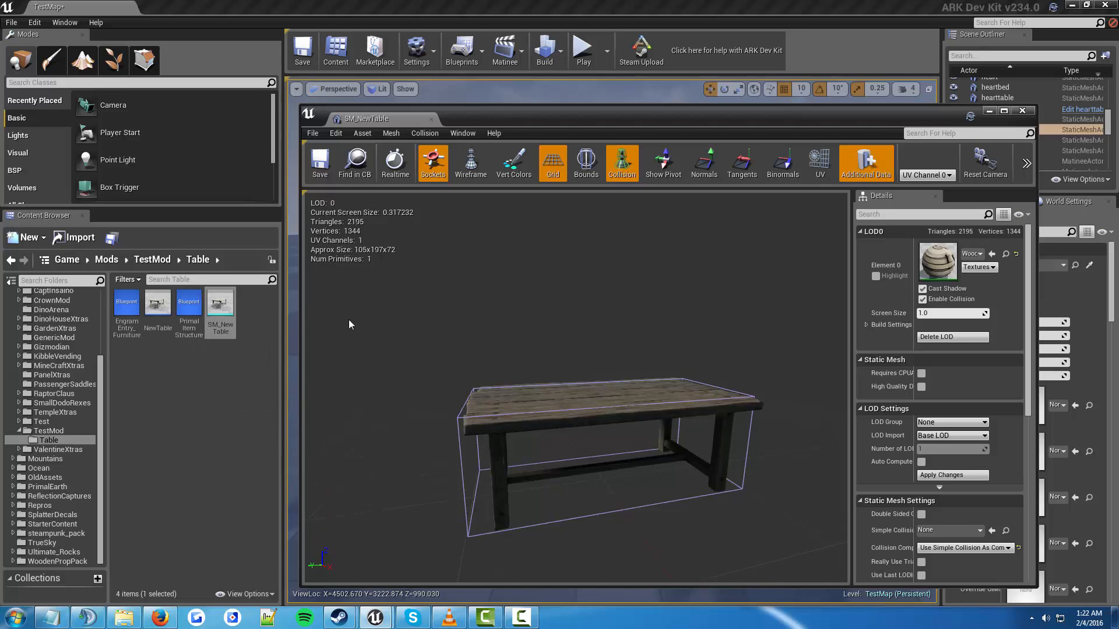
pyautogui.moveTo(405, 428)
pyautogui.mouseDown()
pyautogui.moveTo(403, 399)
pyautogui.moveTo(405, 430)
pyautogui.mouseUp()
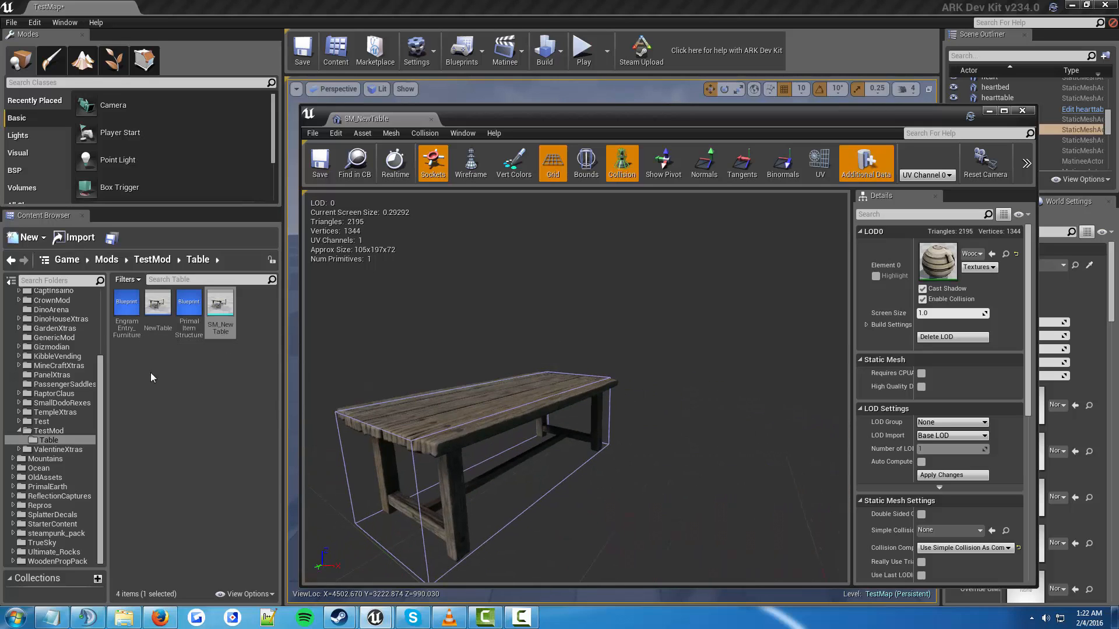
pyautogui.moveTo(491, 320)
pyautogui.mouseDown()
pyautogui.moveTo(488, 300)
pyautogui.moveTo(484, 338)
pyautogui.moveTo(488, 294)
pyautogui.moveTo(491, 338)
pyautogui.mouseUp()
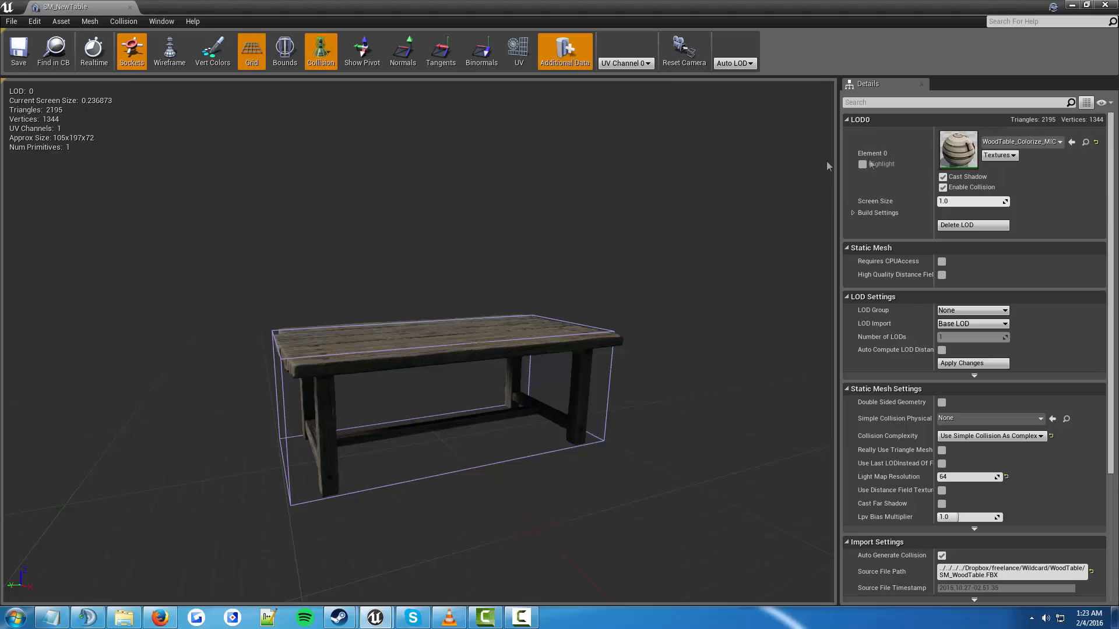
# Try the XmasLights_MIC material instance on Element 0 of the table mesh and check how it looks
pyautogui.click(997, 143)
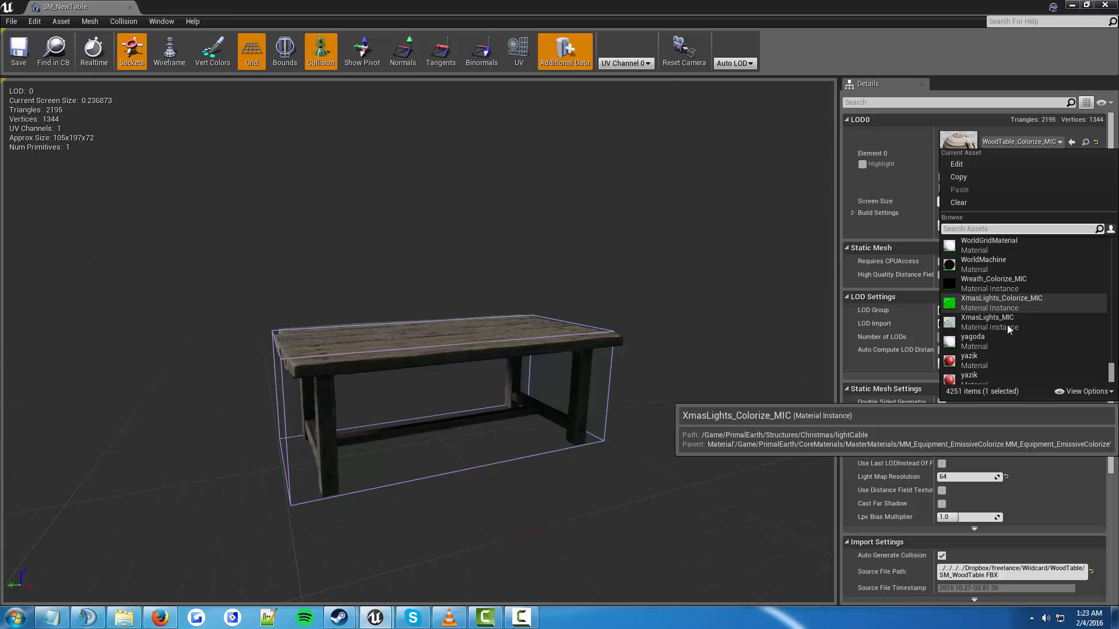
pyautogui.scroll(-1, 1006, 321)
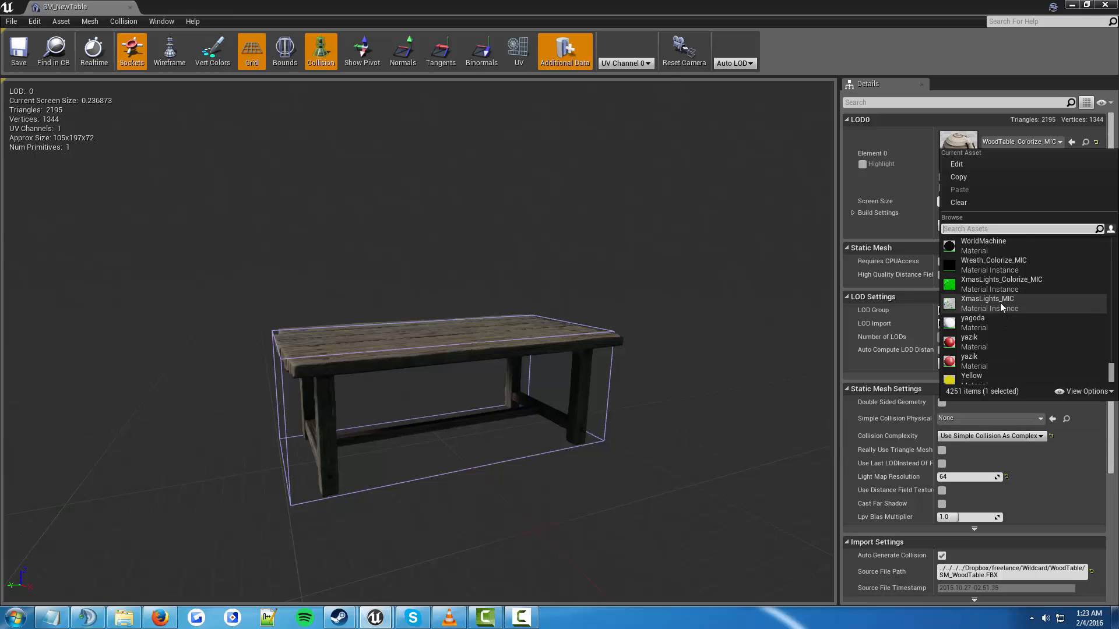
pyautogui.scroll(-3, 1001, 308)
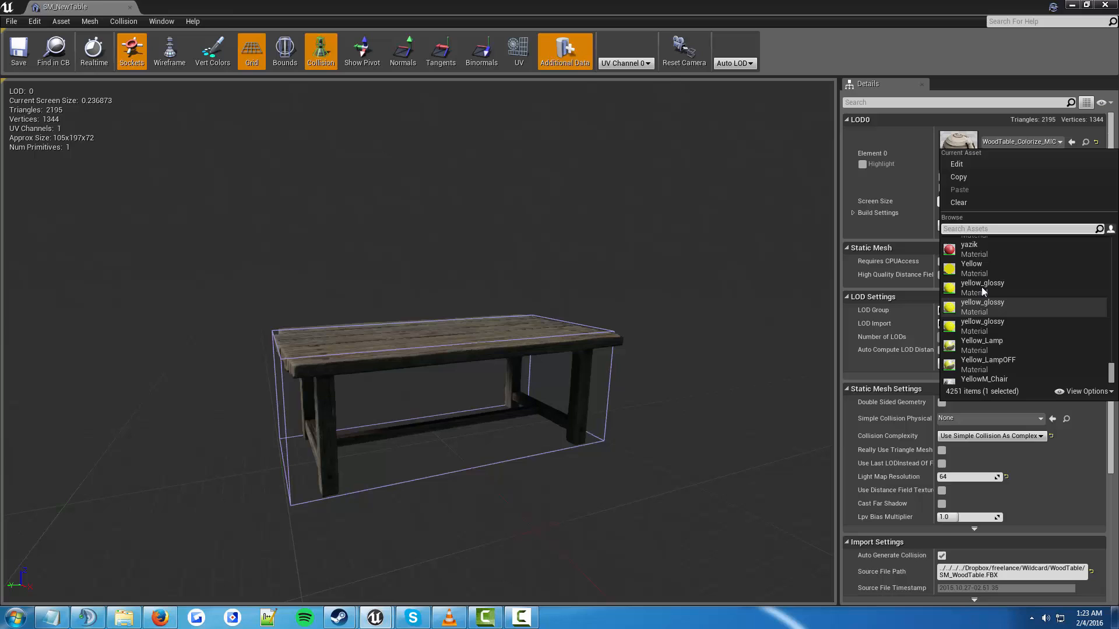
pyautogui.scroll(-3, 988, 291)
pyautogui.scroll(2, 989, 292)
pyautogui.scroll(4, 1001, 309)
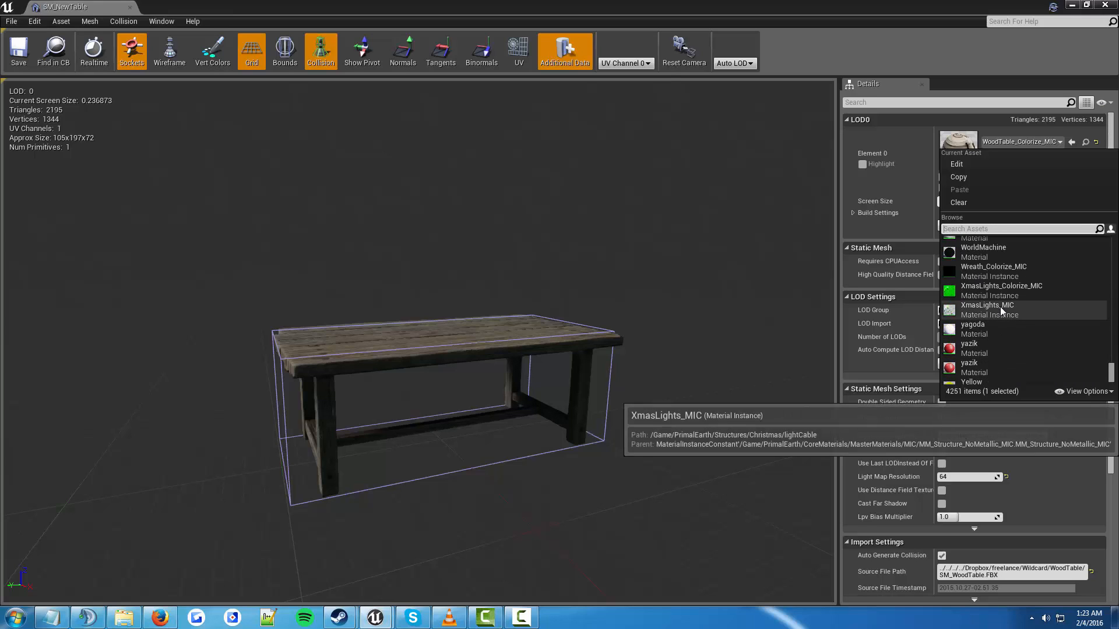
pyautogui.scroll(-3, 1029, 316)
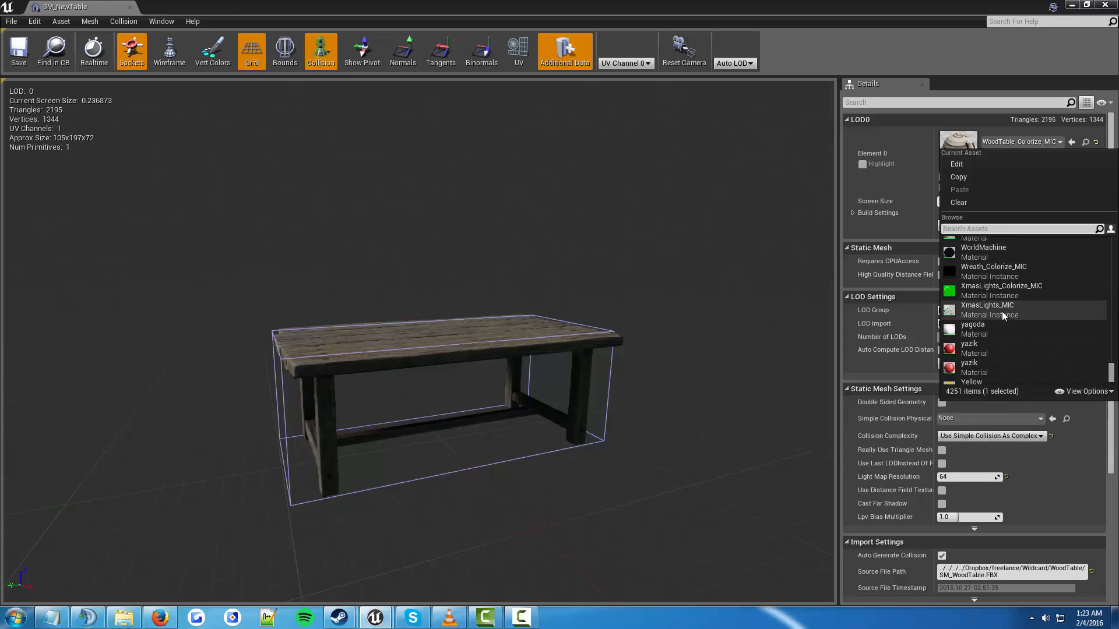
pyautogui.click(1002, 312)
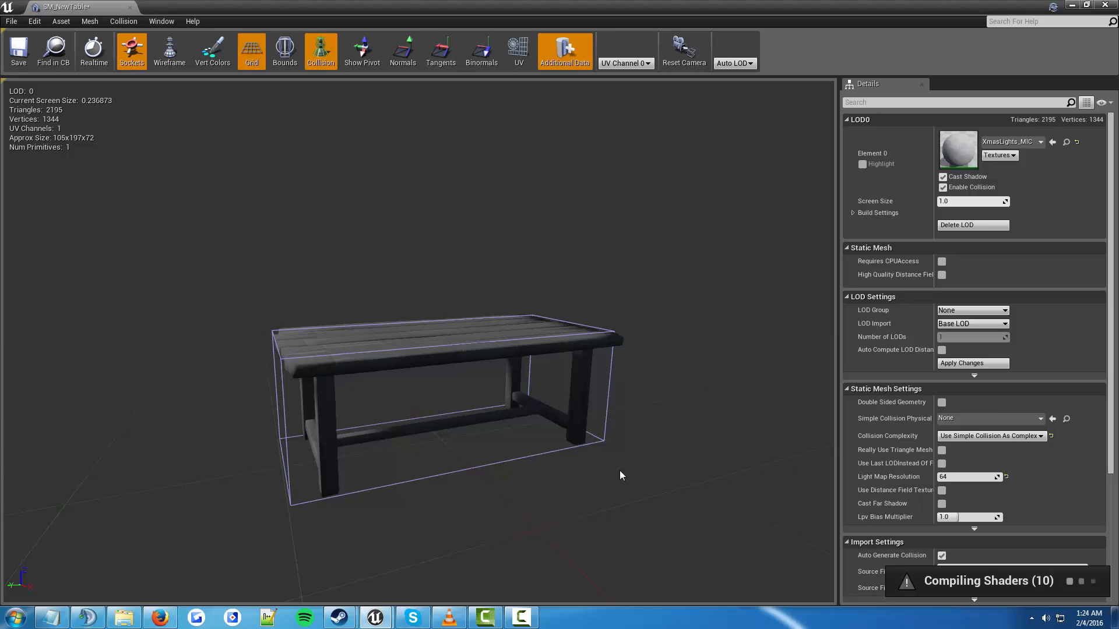
pyautogui.moveTo(419, 341); pyautogui.dragTo(338, 341, button='right')
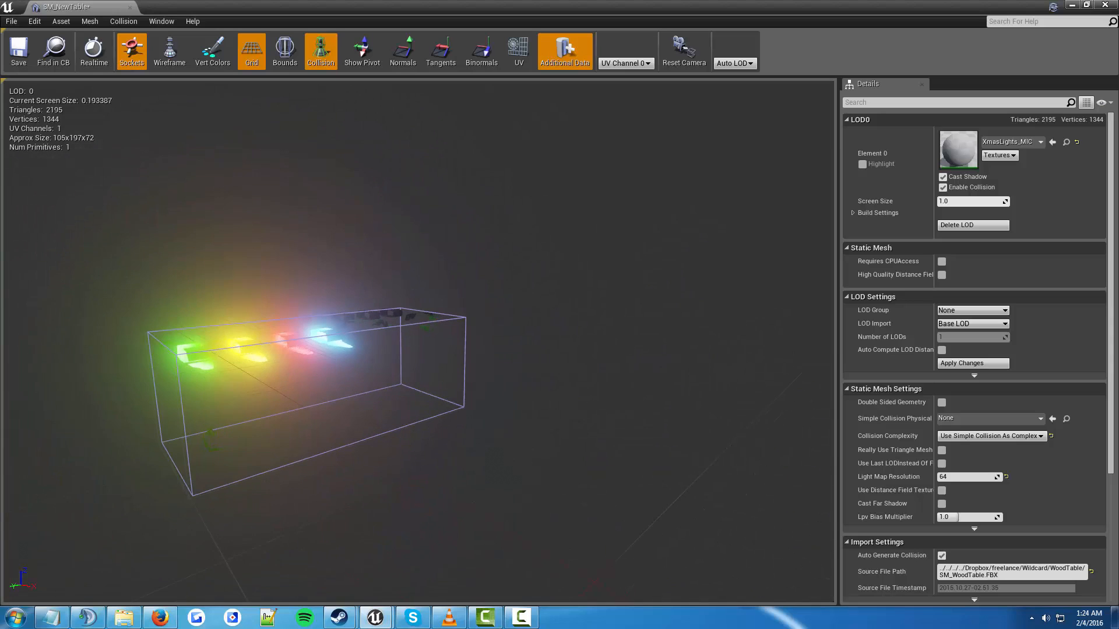
# Assign the WhiteTile material instance to Element 0 of the table mesh and view the result
pyautogui.click(1017, 146)
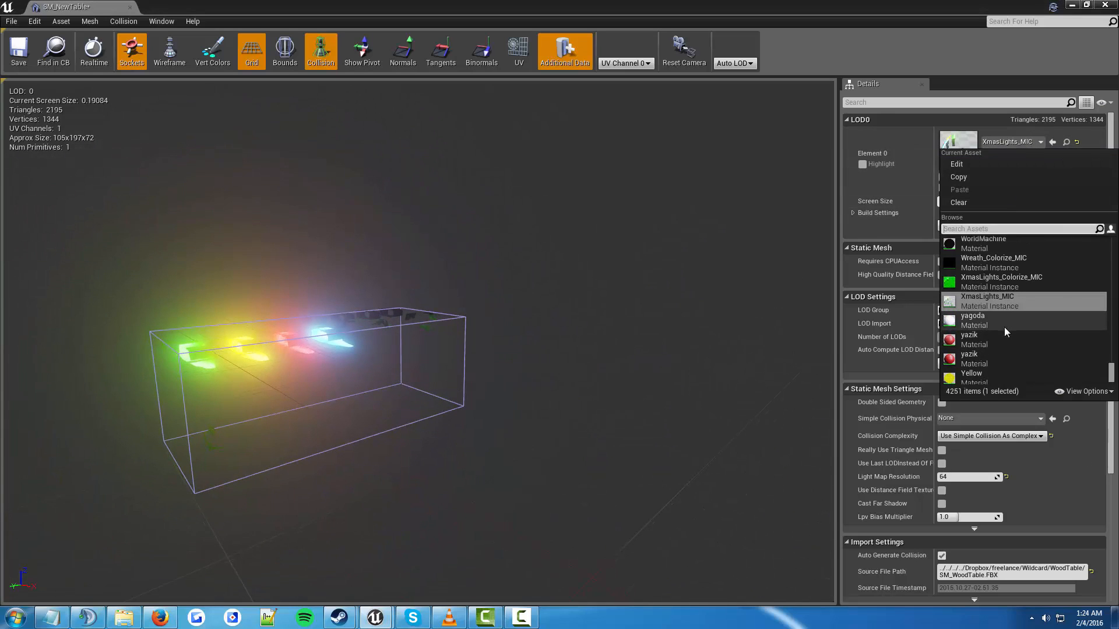
pyautogui.scroll(3, 1005, 327)
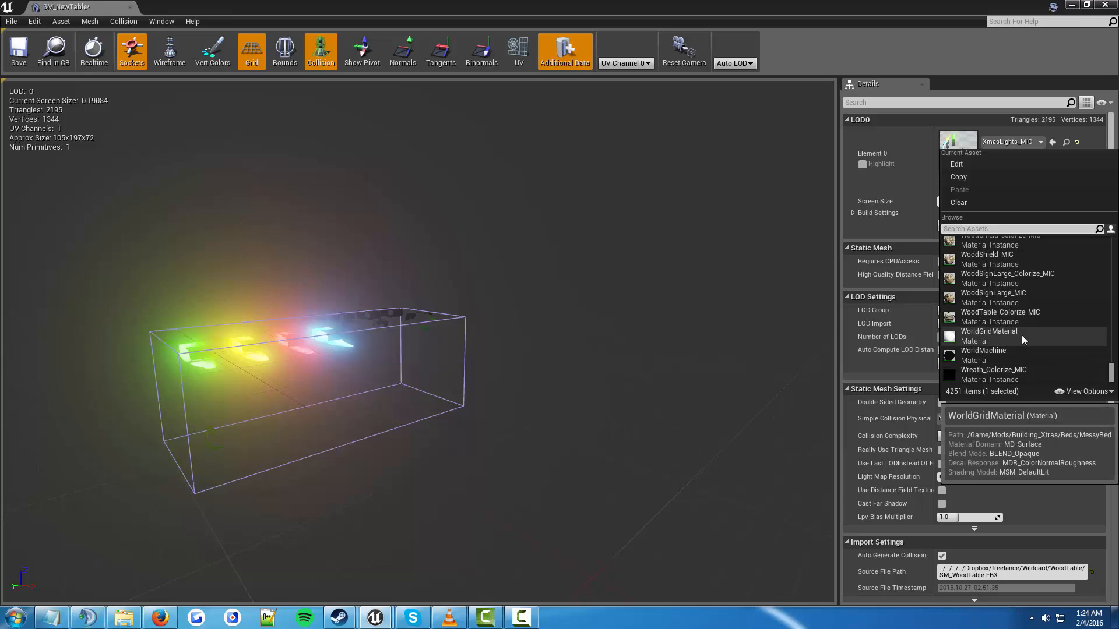
pyautogui.scroll(3, 1022, 337)
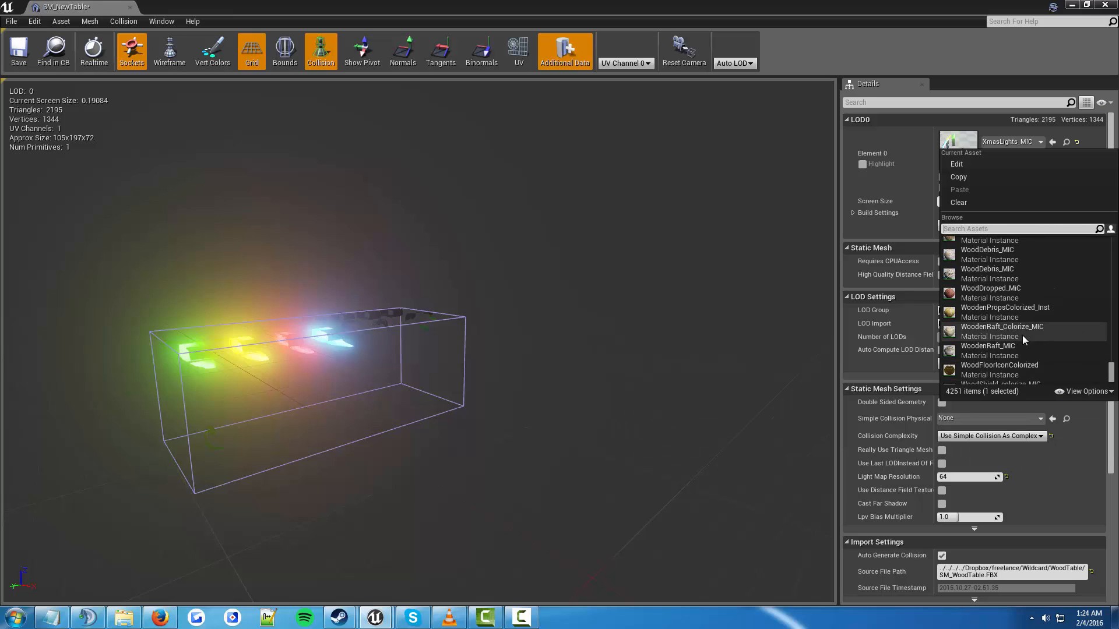
pyautogui.scroll(2, 1021, 333)
pyautogui.scroll(5, 1016, 332)
pyautogui.scroll(6, 1011, 335)
pyautogui.scroll(3, 1011, 331)
pyautogui.scroll(3, 1012, 331)
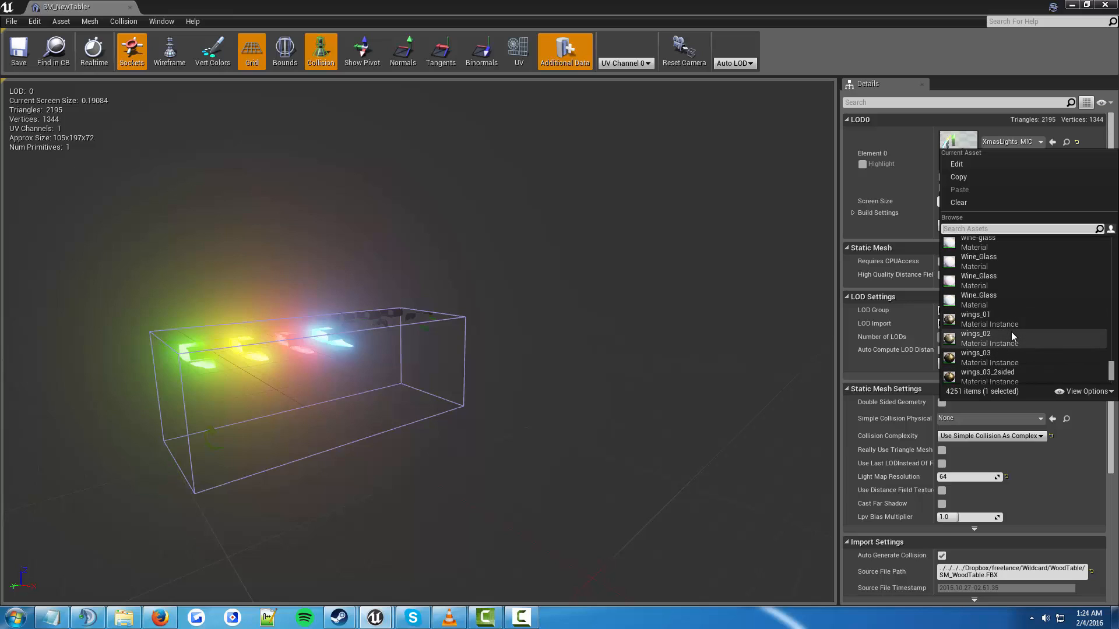
pyautogui.scroll(-1, 1009, 315)
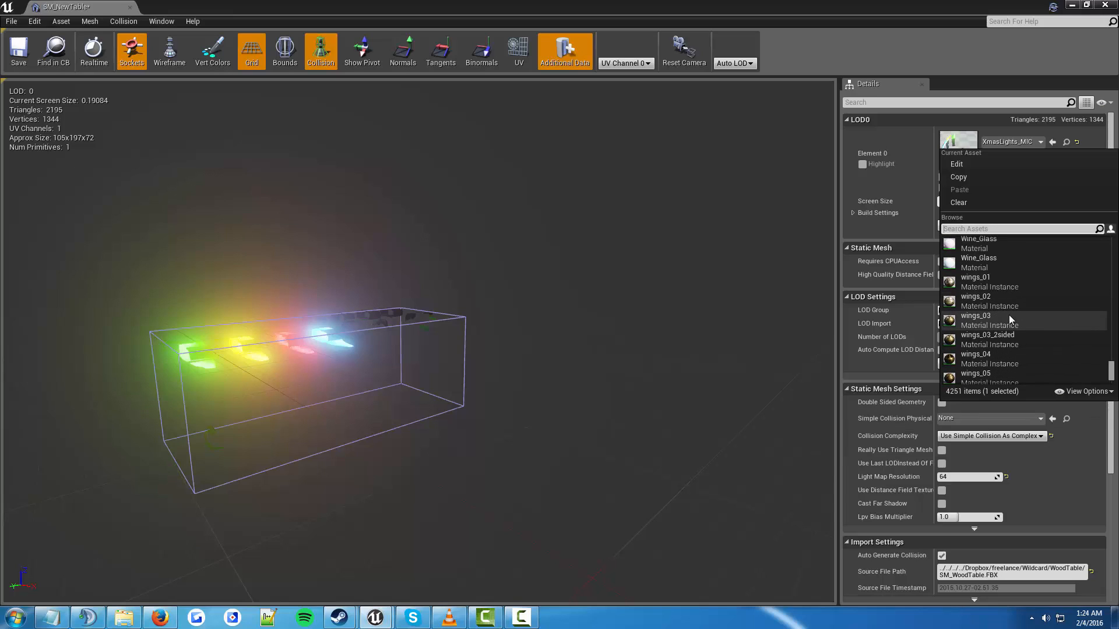
pyautogui.scroll(-2, 1023, 302)
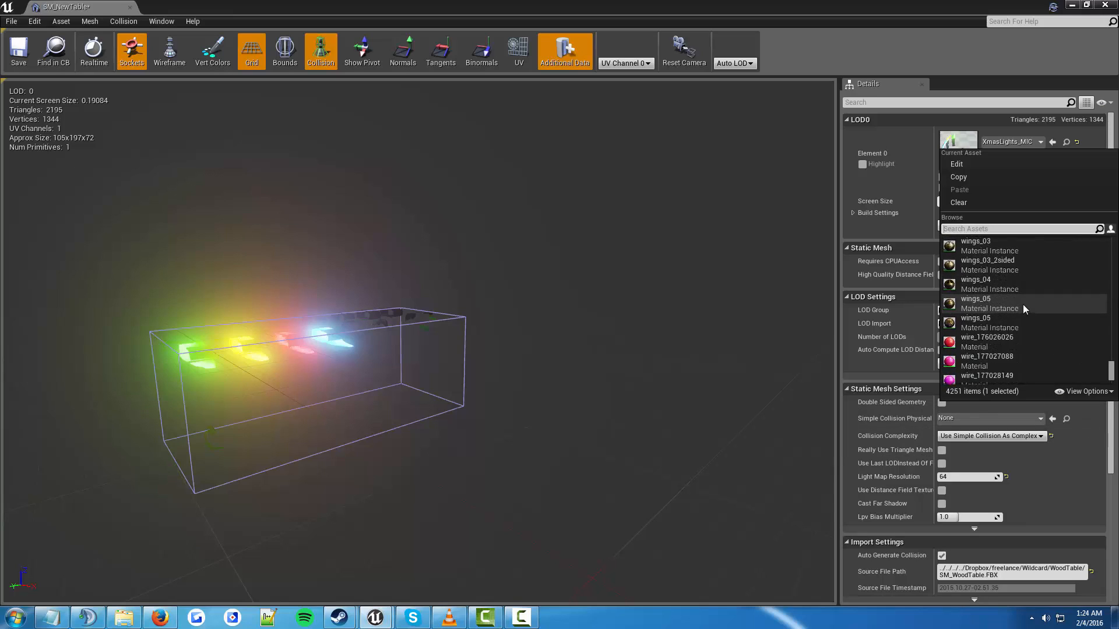
pyautogui.scroll(2, 997, 315)
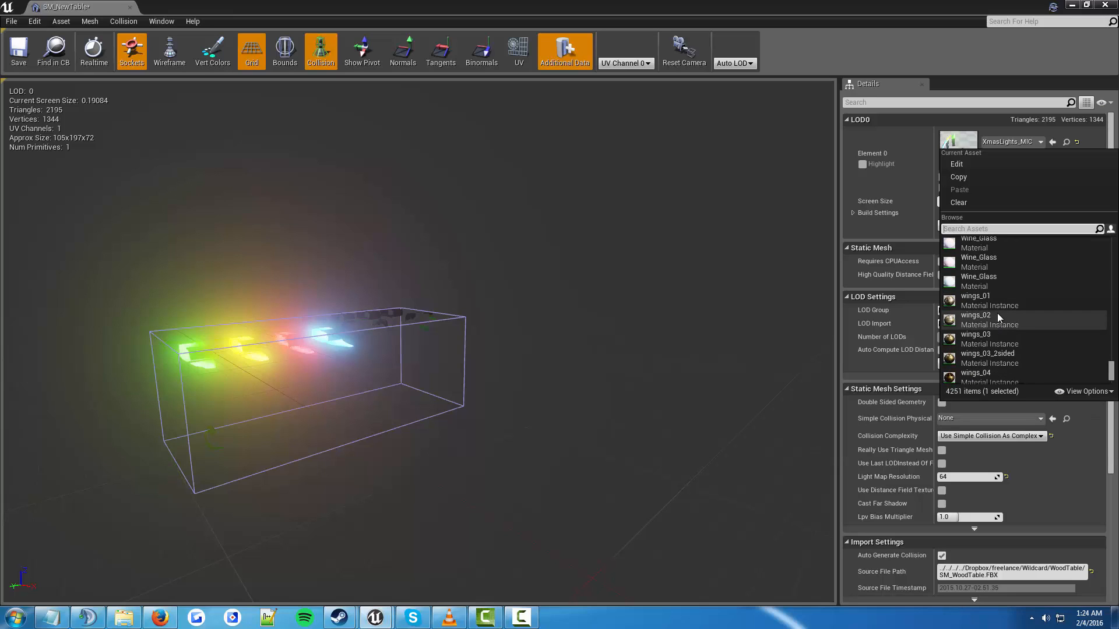
pyautogui.scroll(1, 995, 316)
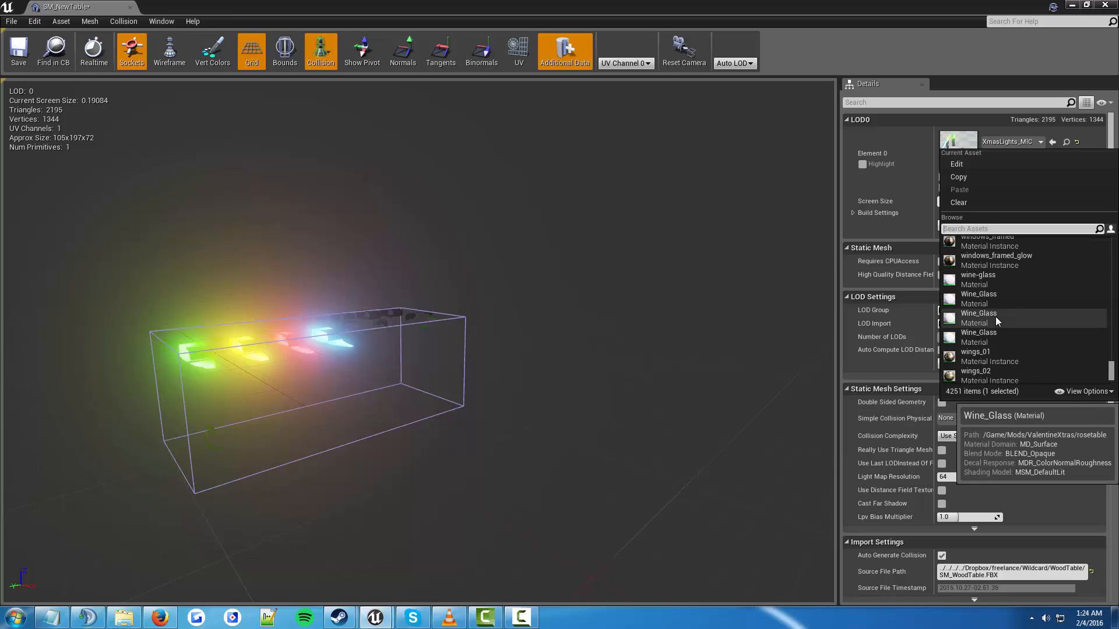
pyautogui.scroll(1, 995, 316)
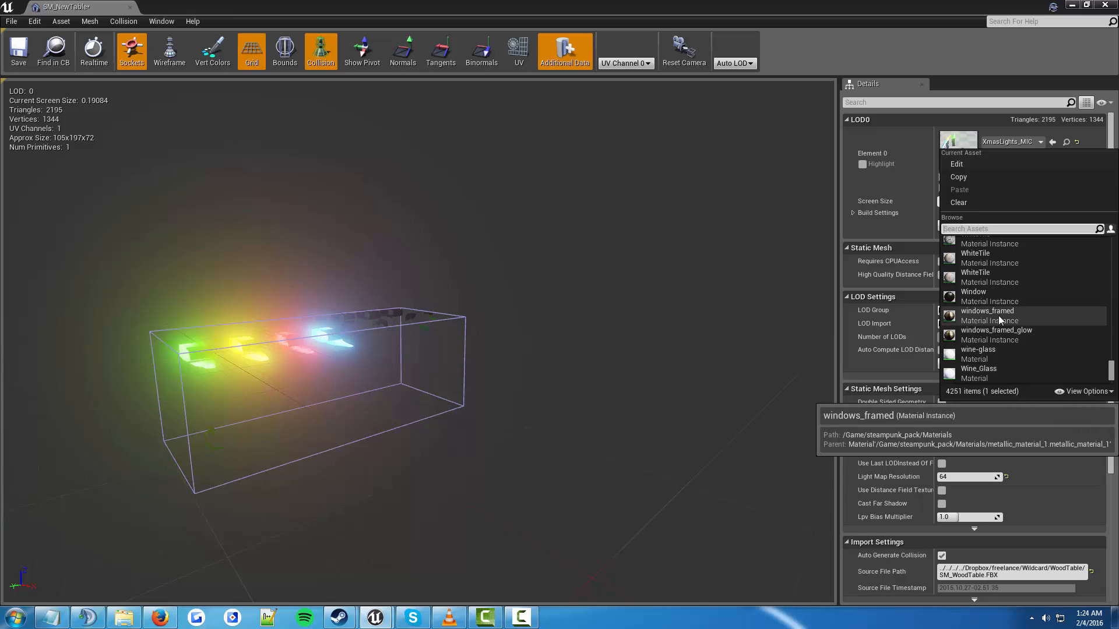
pyautogui.scroll(2, 1025, 314)
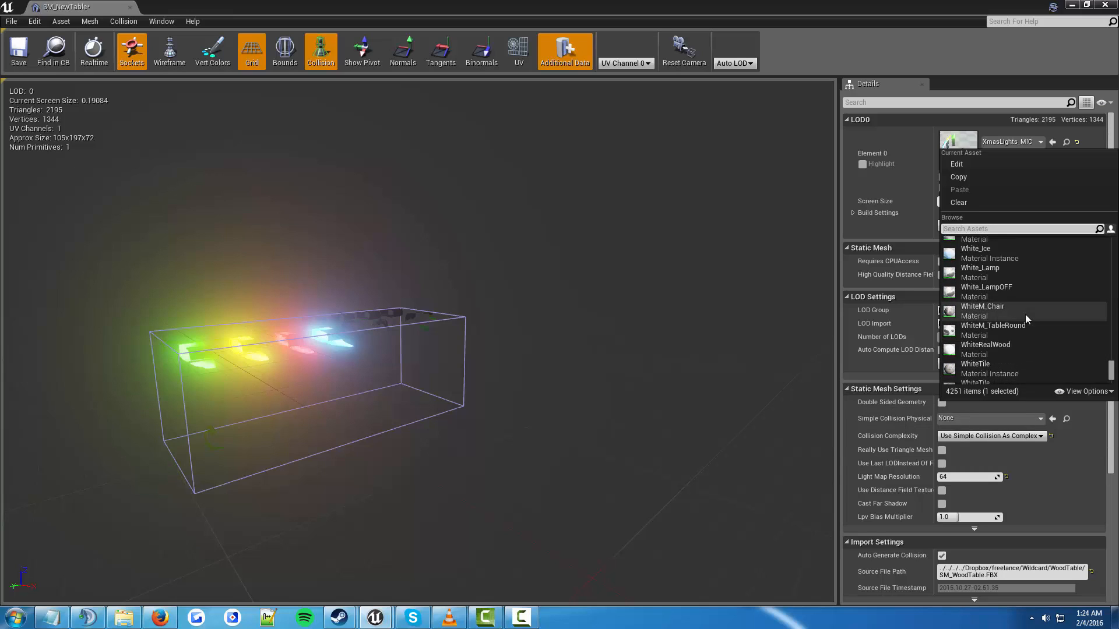
pyautogui.scroll(-1, 1003, 326)
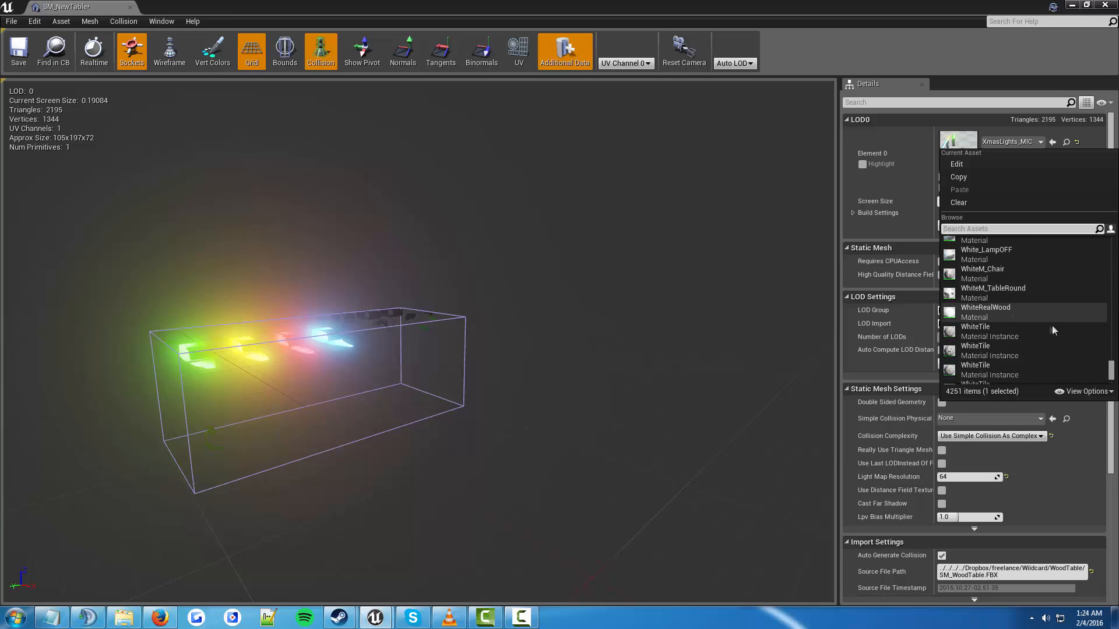
pyautogui.click(1001, 337)
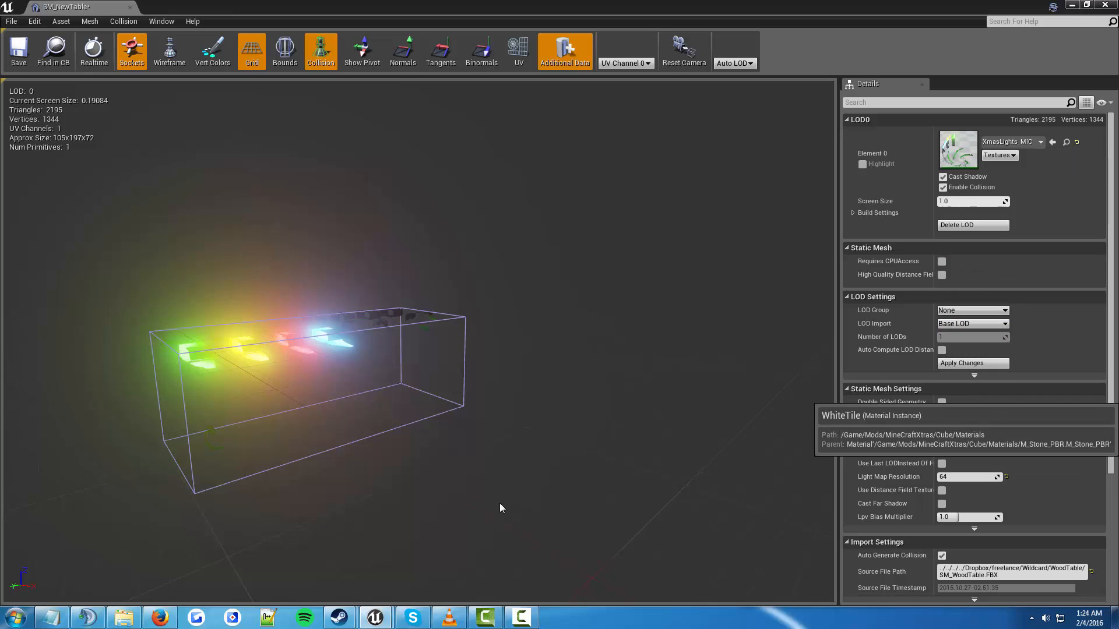
pyautogui.moveTo(420, 373); pyautogui.dragTo(356, 250)
pyautogui.moveTo(356, 251)
pyautogui.mouseDown(button='right')
pyautogui.moveTo(402, 262)
pyautogui.moveTo(519, 260)
pyautogui.moveTo(495, 285)
pyautogui.moveTo(475, 271)
pyautogui.moveTo(434, 277)
pyautogui.moveTo(361, 256)
pyautogui.mouseUp(button='right')
# Search the material assets for silver, assign the silver material from Test/Materials to Element 0 of the table, and view it closely
pyautogui.click(1023, 142)
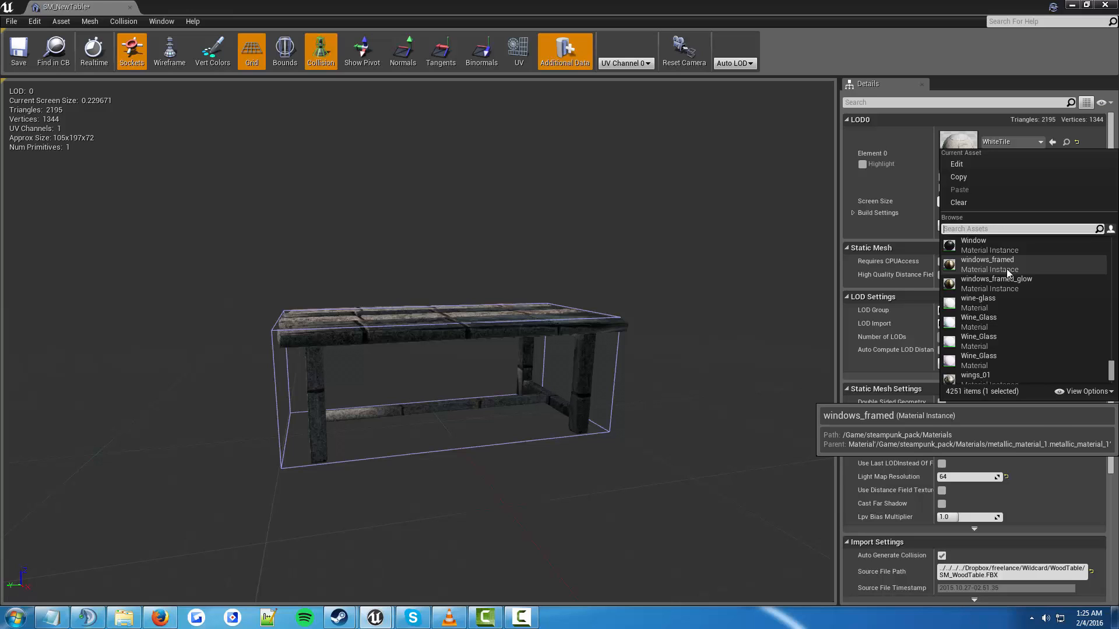
pyautogui.scroll(3, 1010, 272)
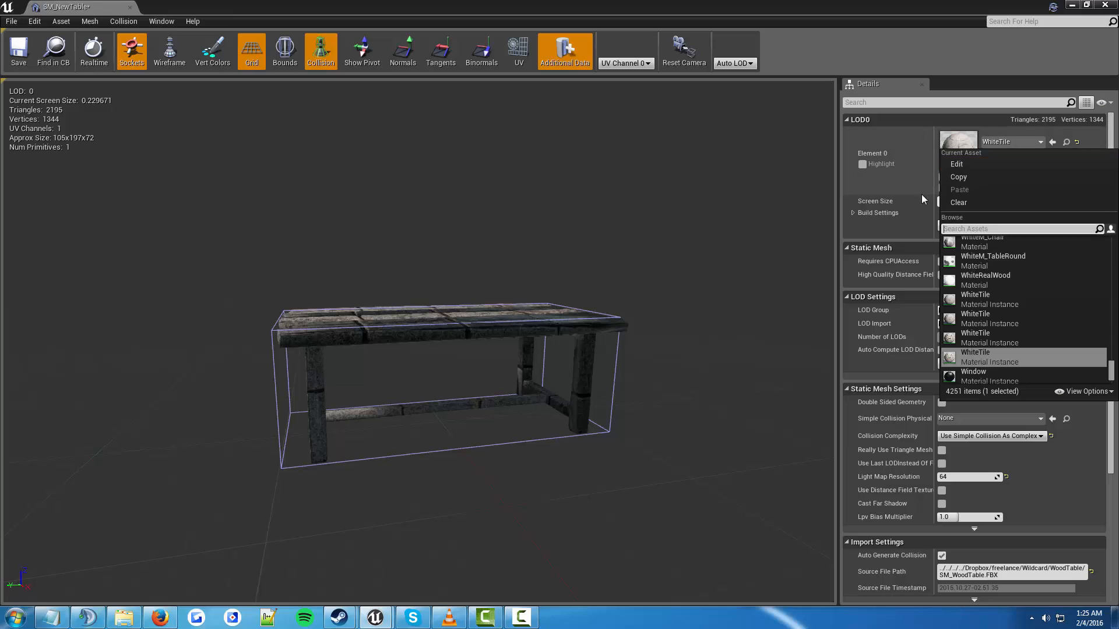
pyautogui.scroll(1, 1019, 311)
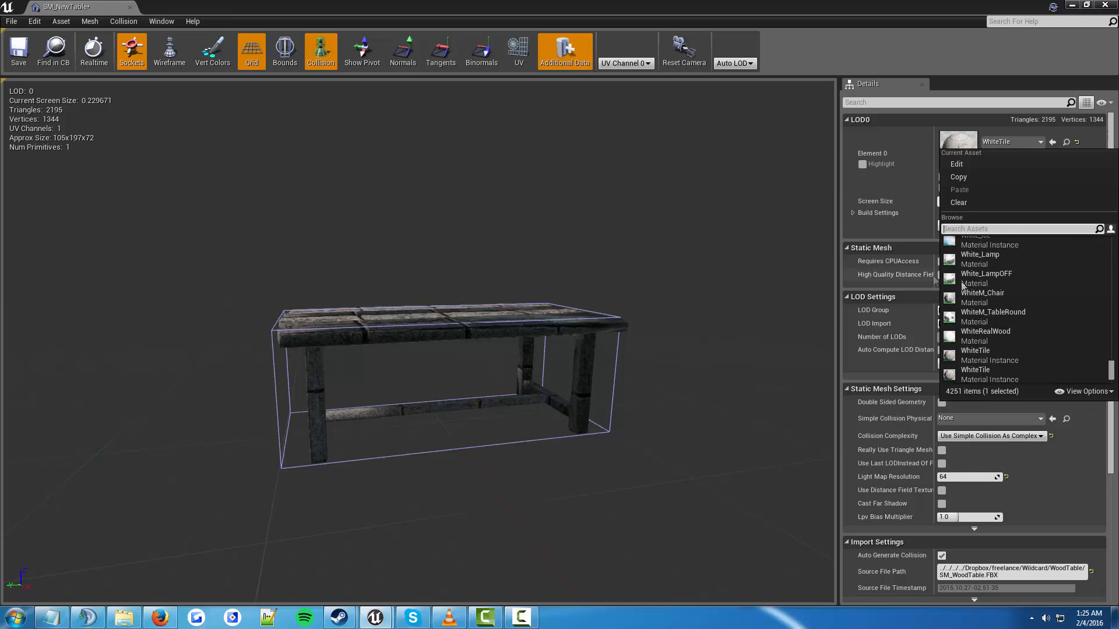
pyautogui.scroll(1, 1016, 306)
pyautogui.scroll(3, 1016, 306)
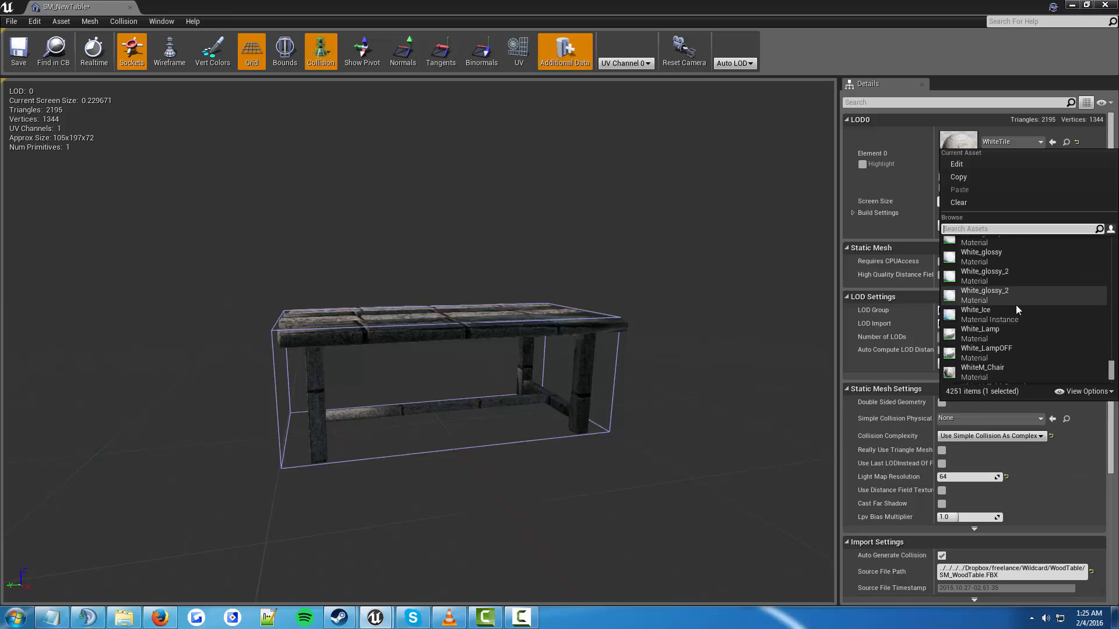
pyautogui.scroll(5, 1011, 306)
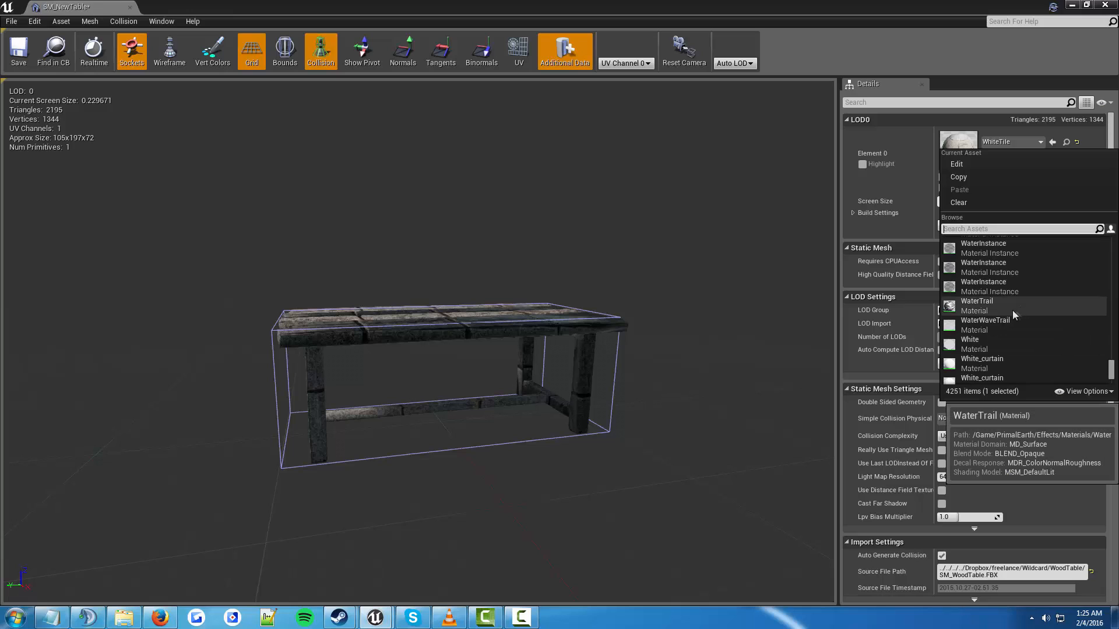
pyautogui.scroll(6, 1017, 315)
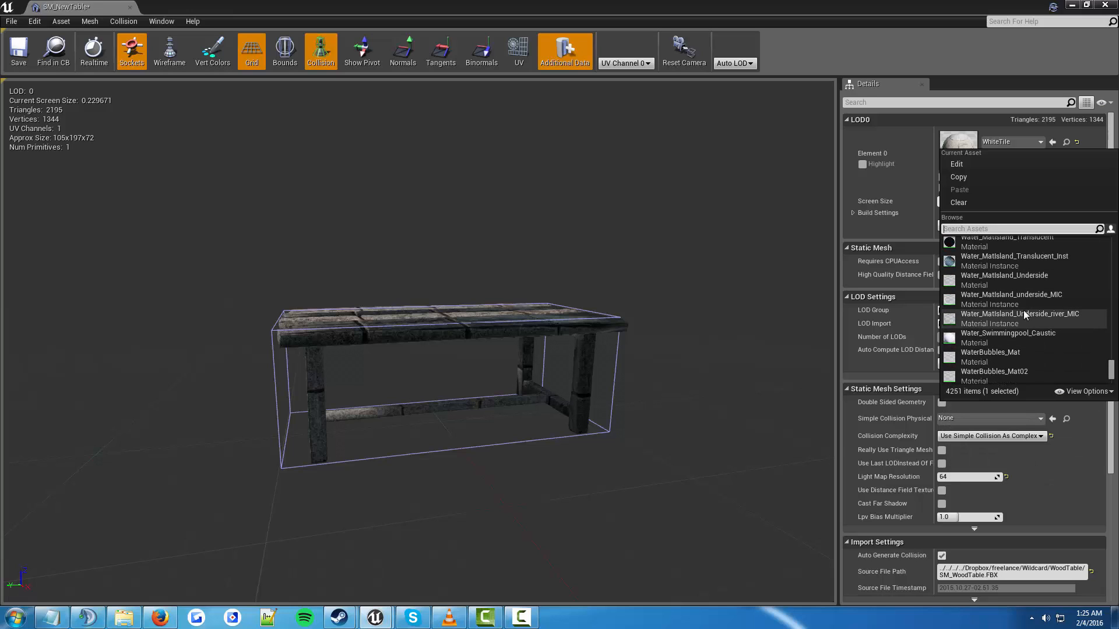
pyautogui.scroll(3, 980, 239)
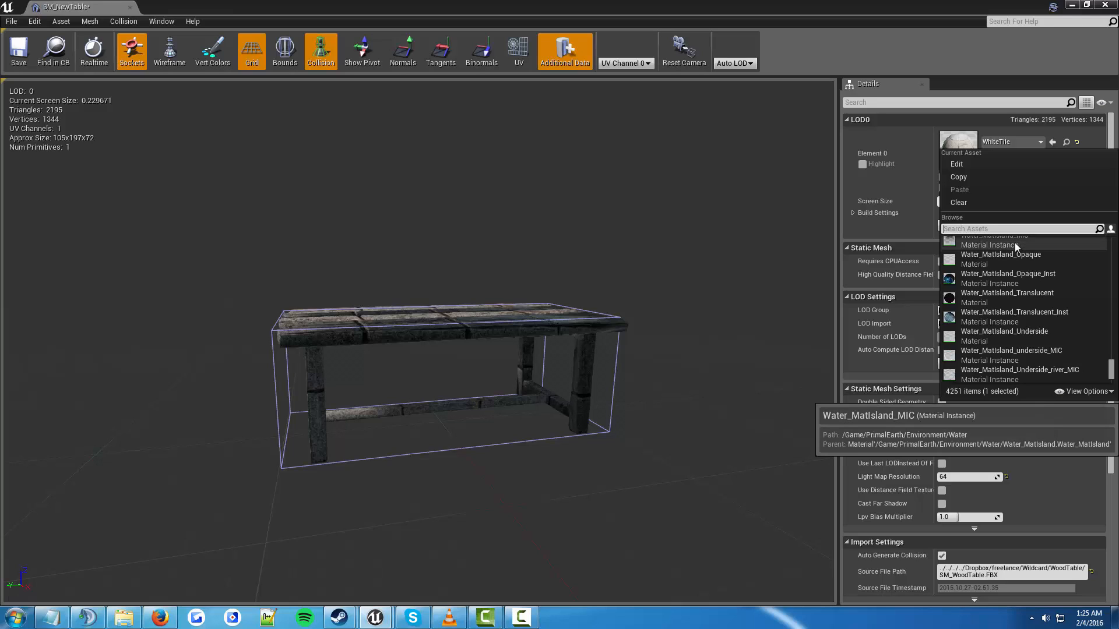
pyautogui.write('silver')
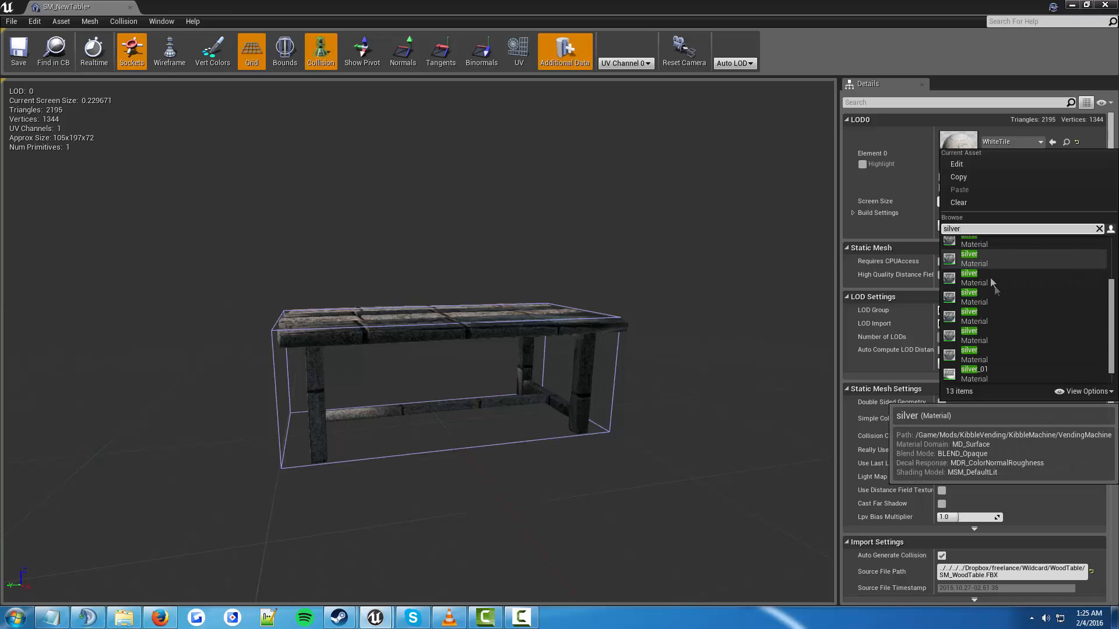
pyautogui.scroll(3, 983, 268)
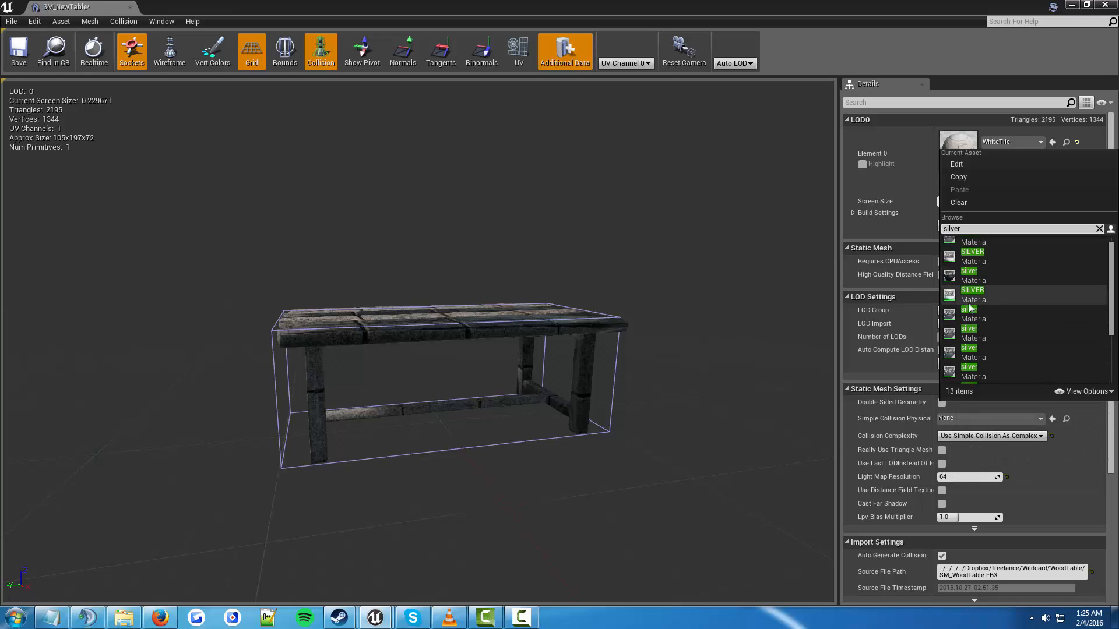
pyautogui.moveTo(981, 321)
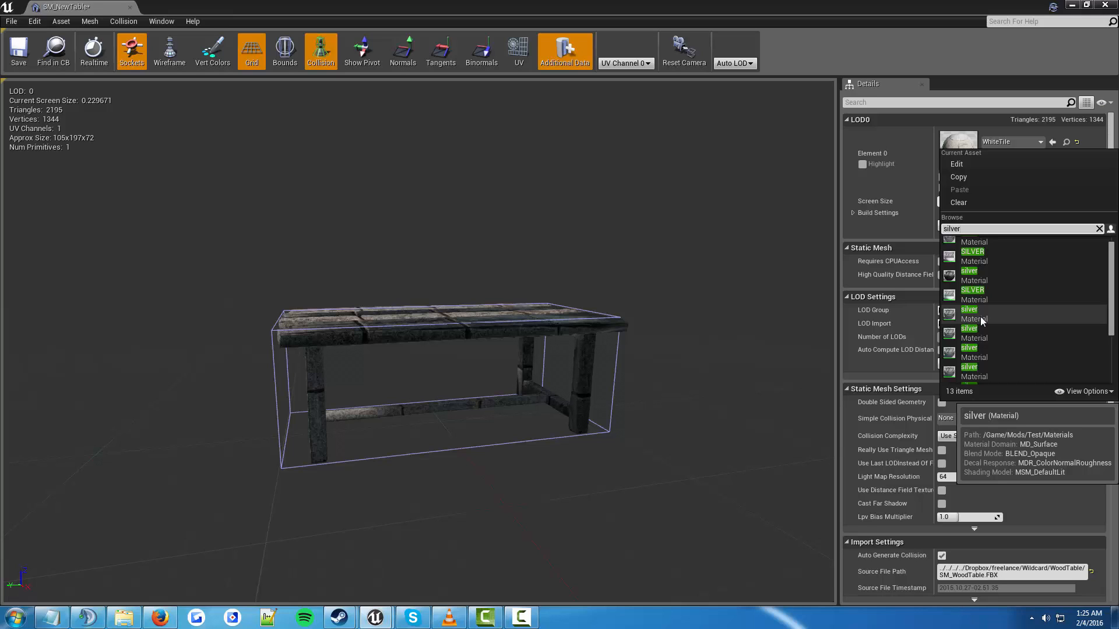
pyautogui.click(982, 321)
pyautogui.moveTo(495, 495); pyautogui.dragTo(513, 431)
pyautogui.moveTo(513, 432); pyautogui.dragTo(517, 457, button='right')
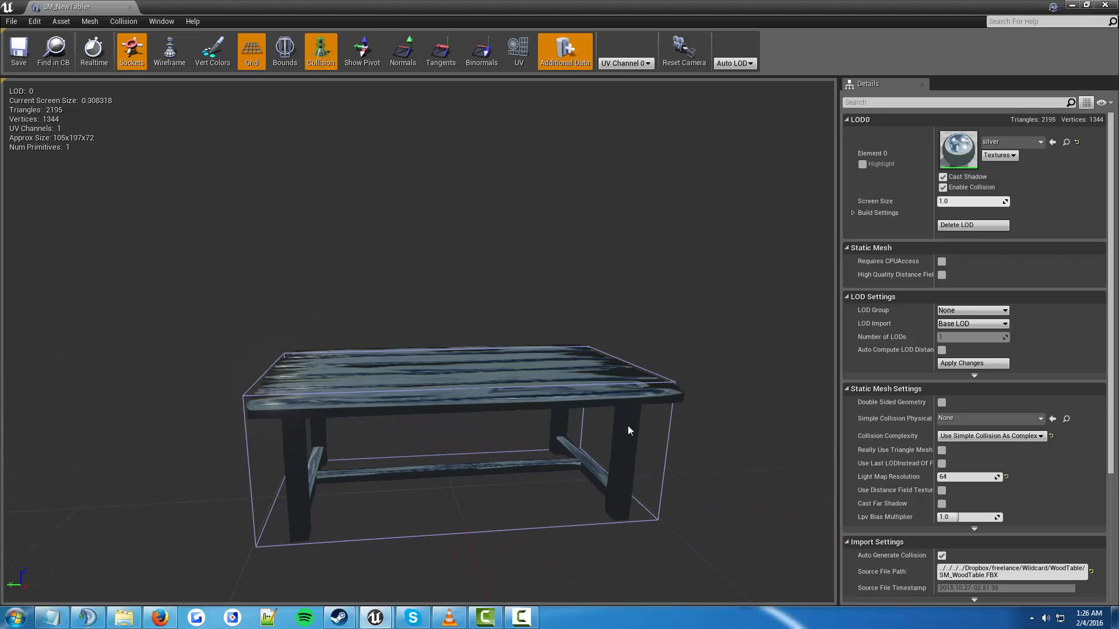
# Select the table's collision box and shift it sideways so that it sits partly off the mesh
pyautogui.click(664, 464)
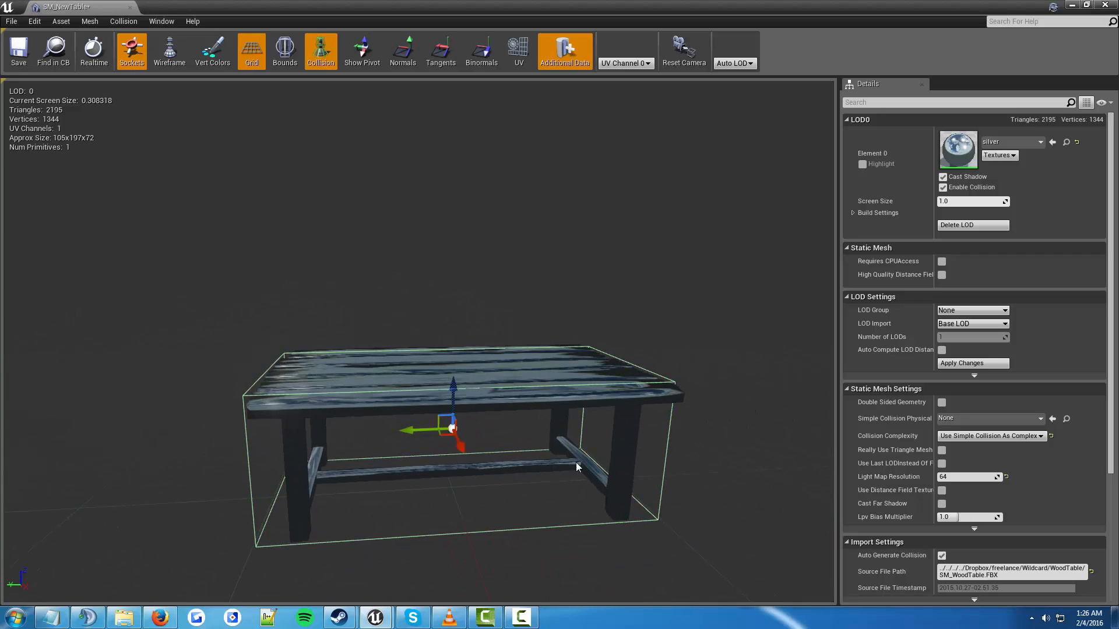
pyautogui.moveTo(452, 430); pyautogui.dragTo(558, 463)
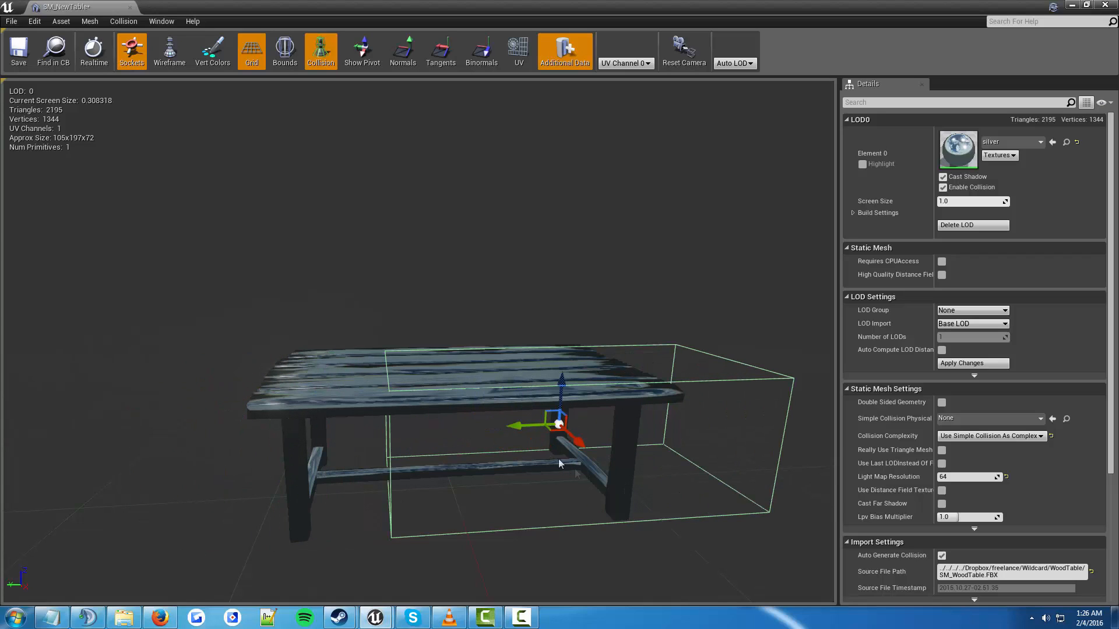
pyautogui.click(764, 345)
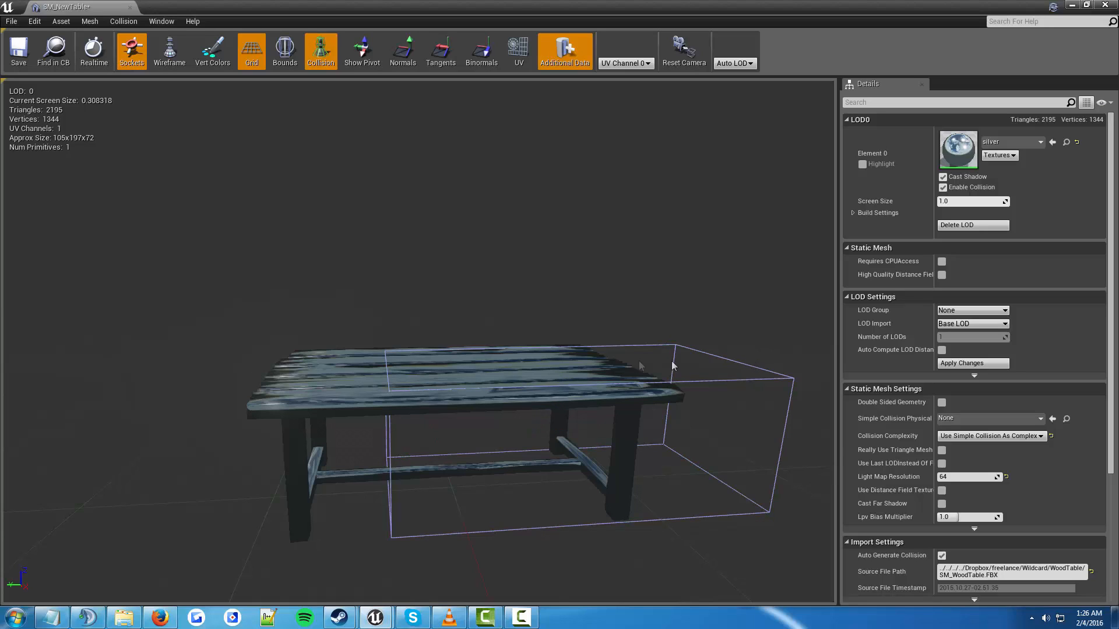
pyautogui.click(600, 526)
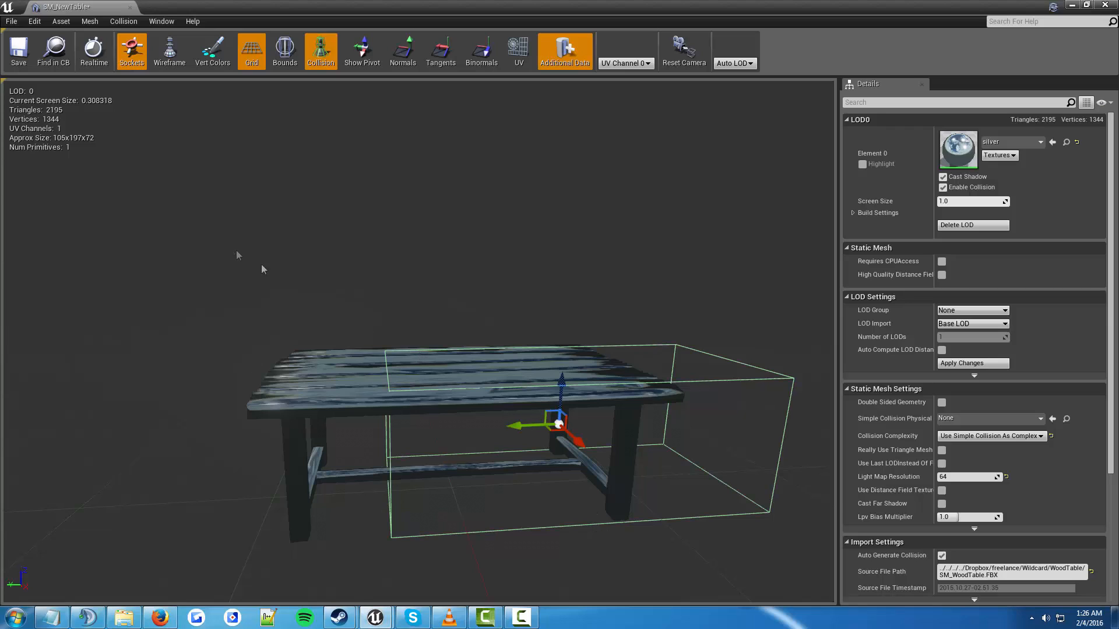
# Remove all collision meshes from the table's static mesh
pyautogui.click(120, 21)
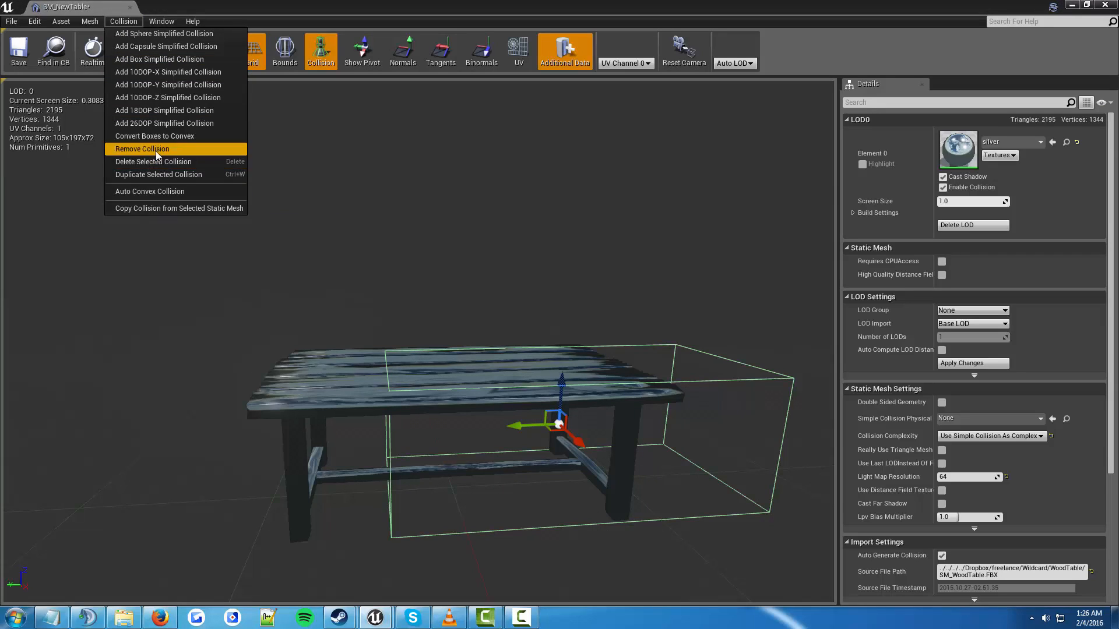
pyautogui.click(142, 148)
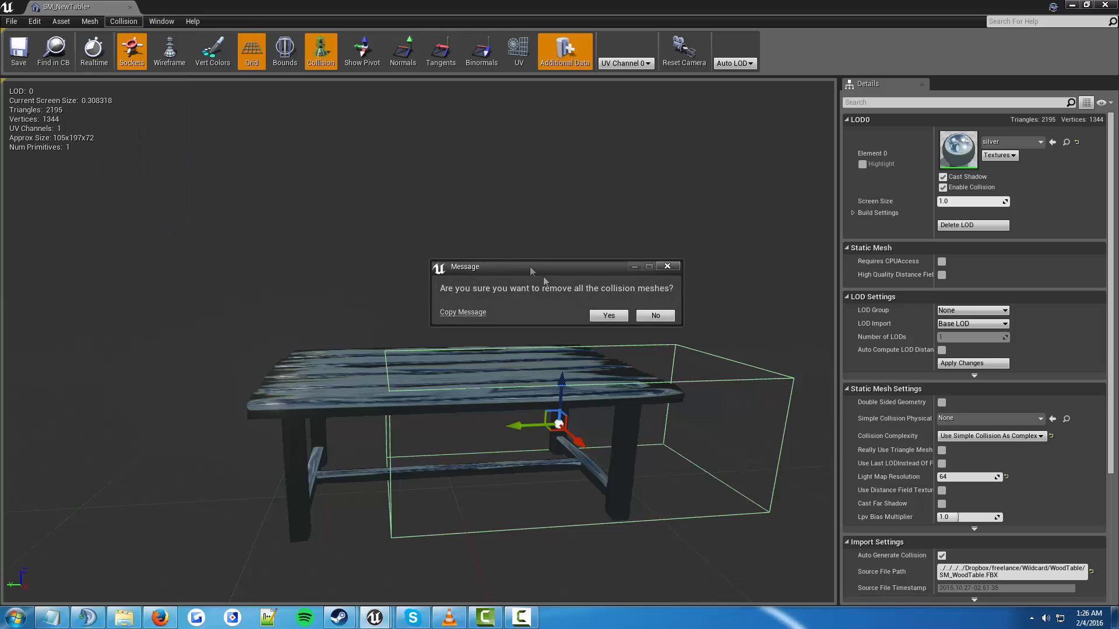
pyautogui.click(606, 316)
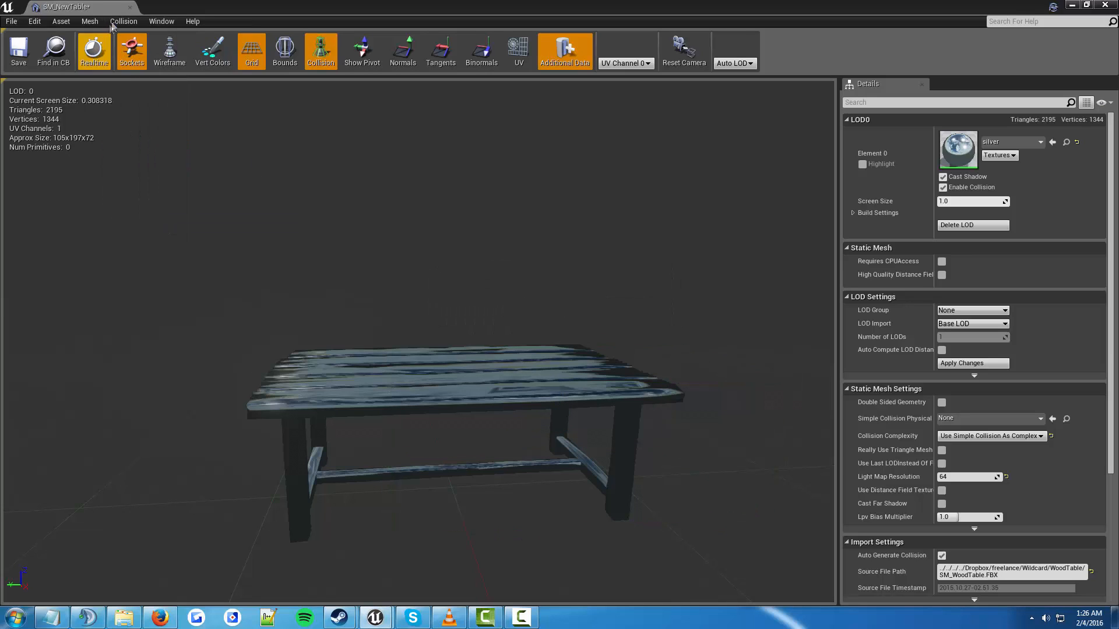
# Try a box simplified collision on the table mesh and remove it again
pyautogui.click(123, 22)
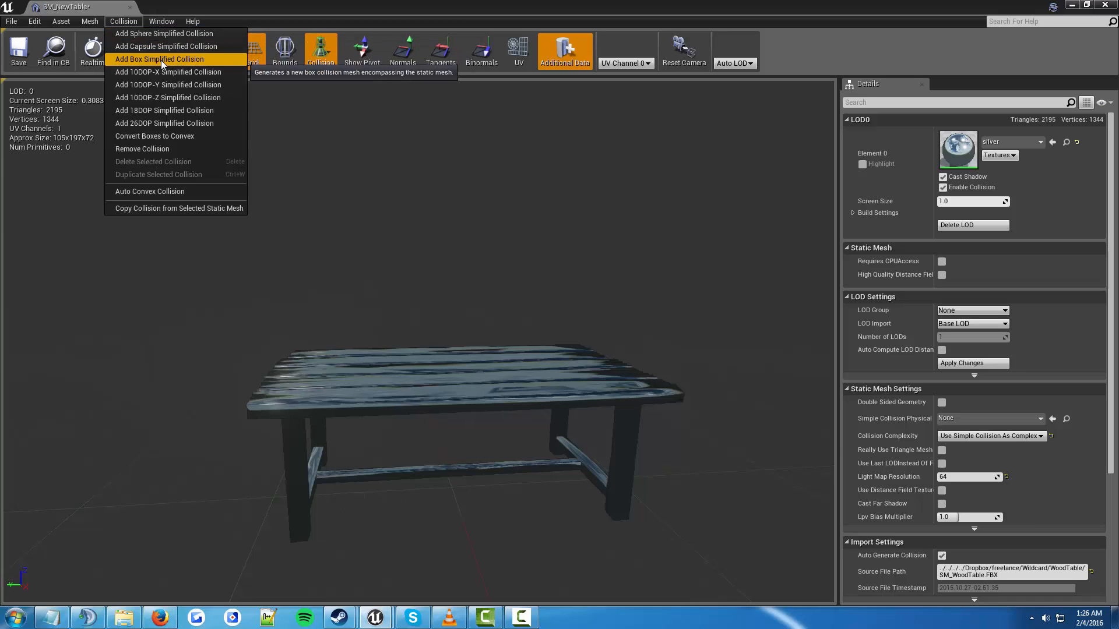
pyautogui.click(161, 60)
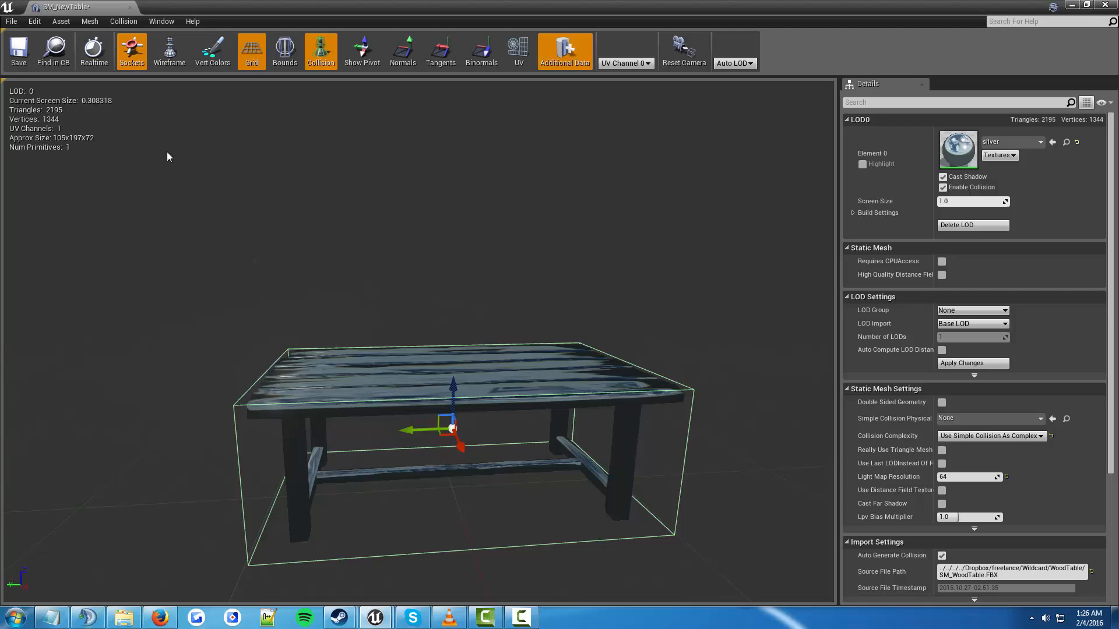
pyautogui.click(124, 21)
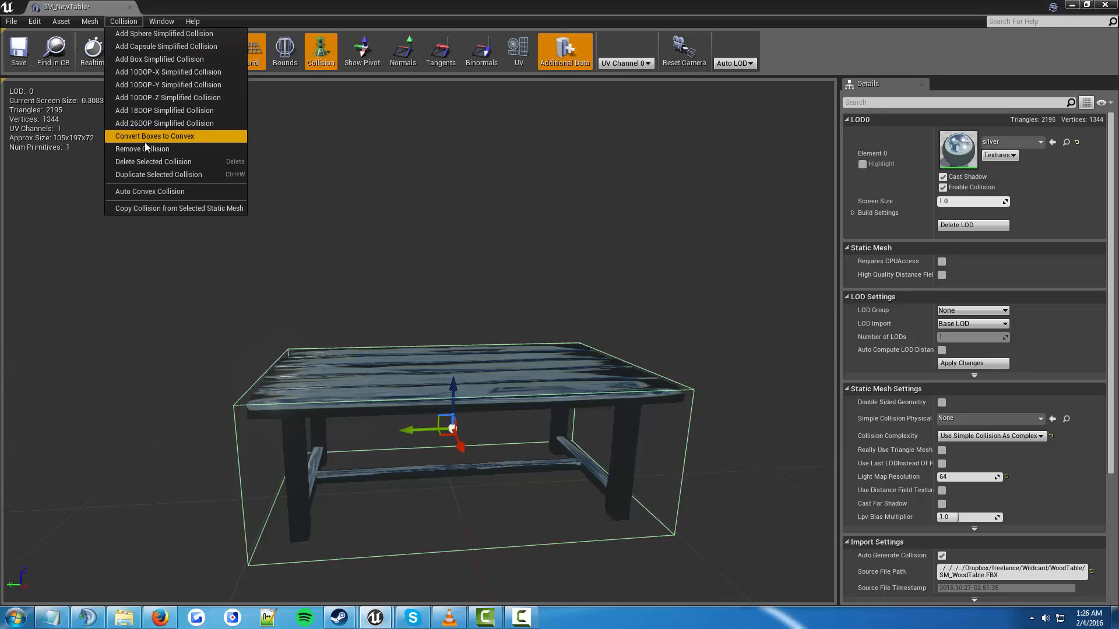
pyautogui.click(146, 149)
pyautogui.click(606, 314)
# Try a capsule simplified collision around the table mesh and remove it again
pyautogui.click(124, 21)
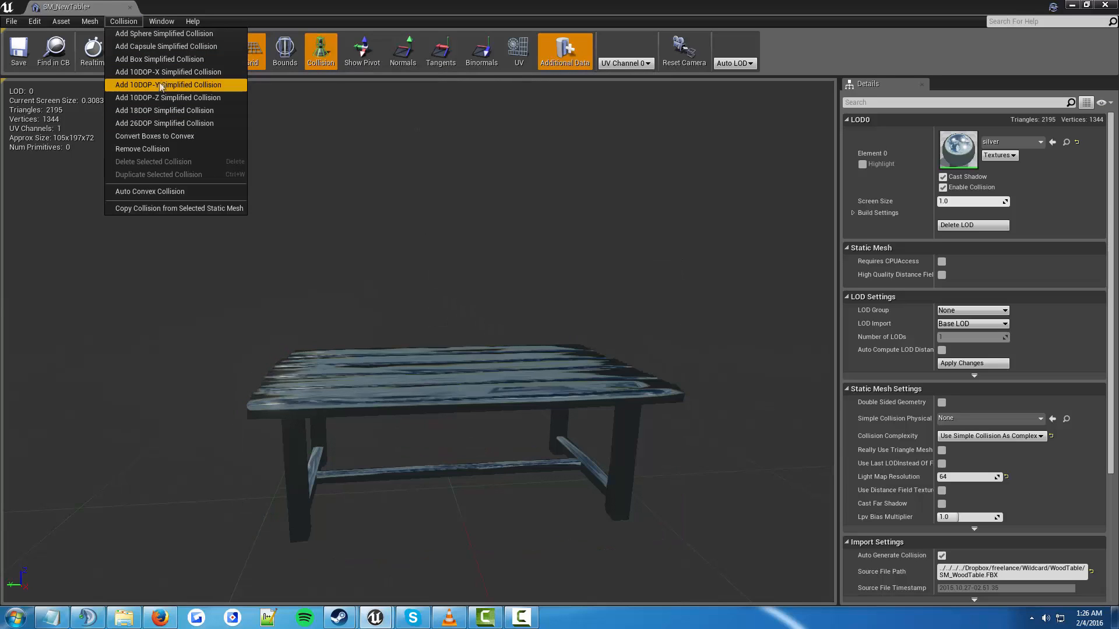
pyautogui.click(165, 46)
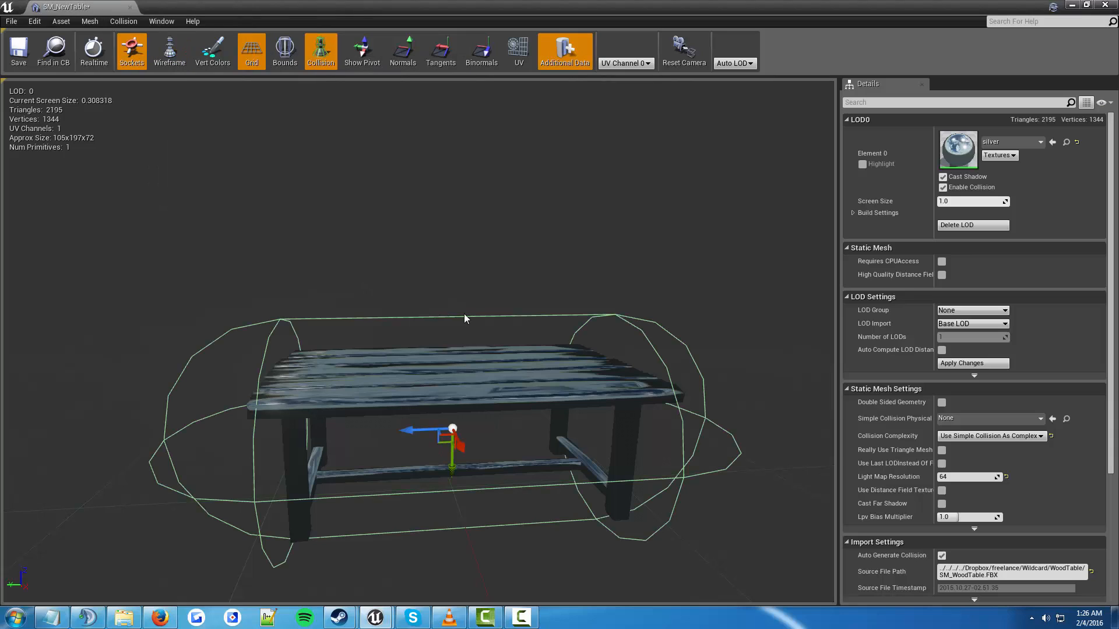
pyautogui.click(124, 21)
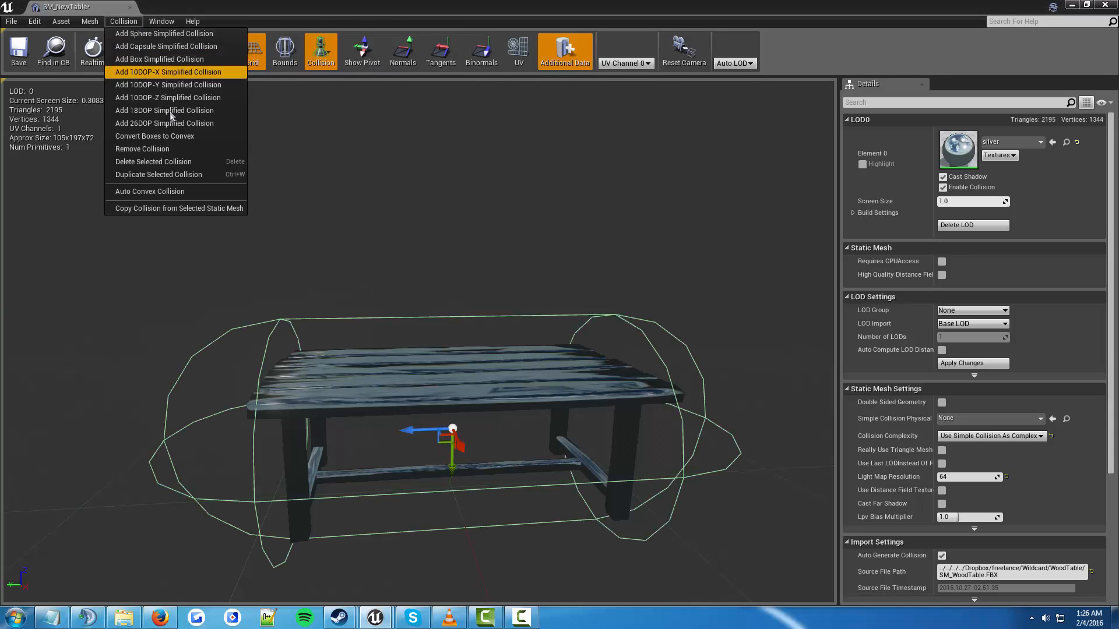
pyautogui.click(157, 149)
pyautogui.click(609, 315)
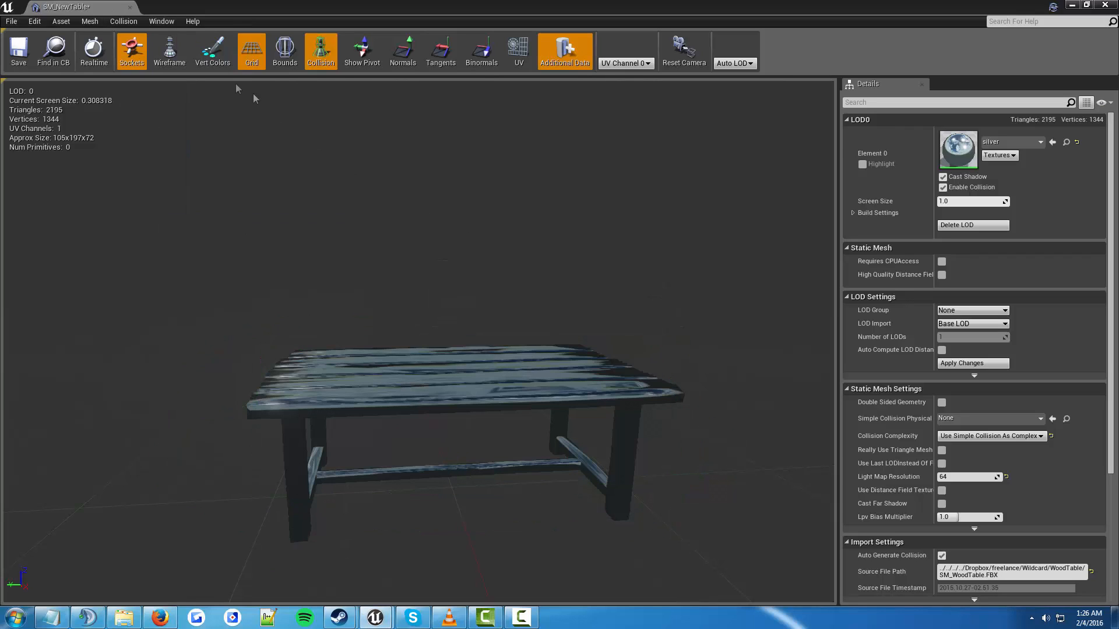
# Generate an auto convex collision for the table with Max Hulls 24 and Max Hull Verts 32
pyautogui.click(129, 25)
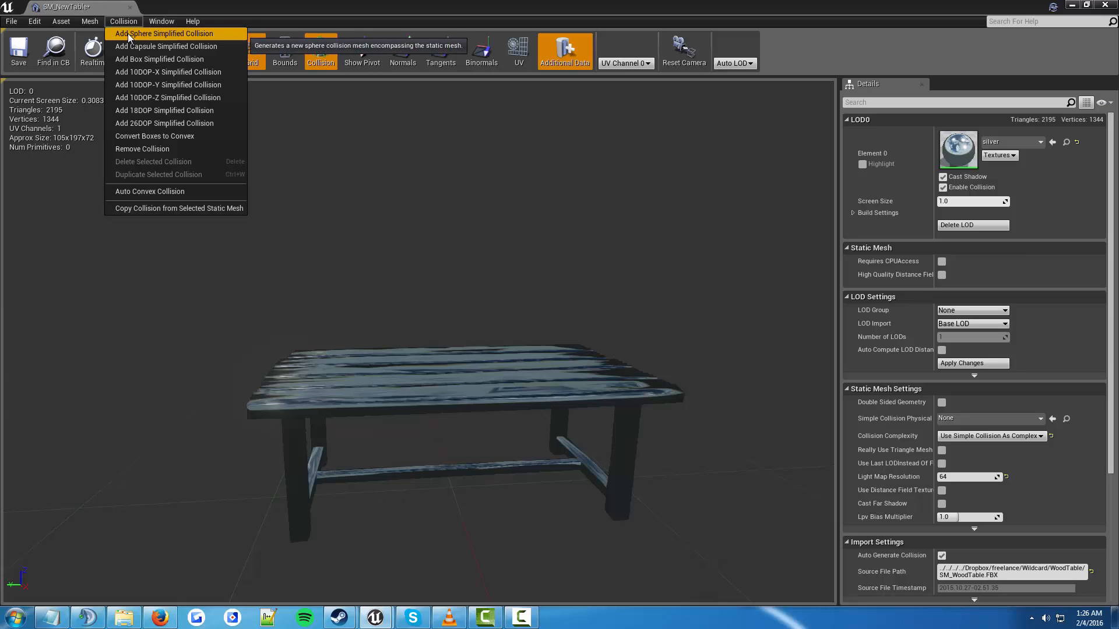
pyautogui.click(152, 194)
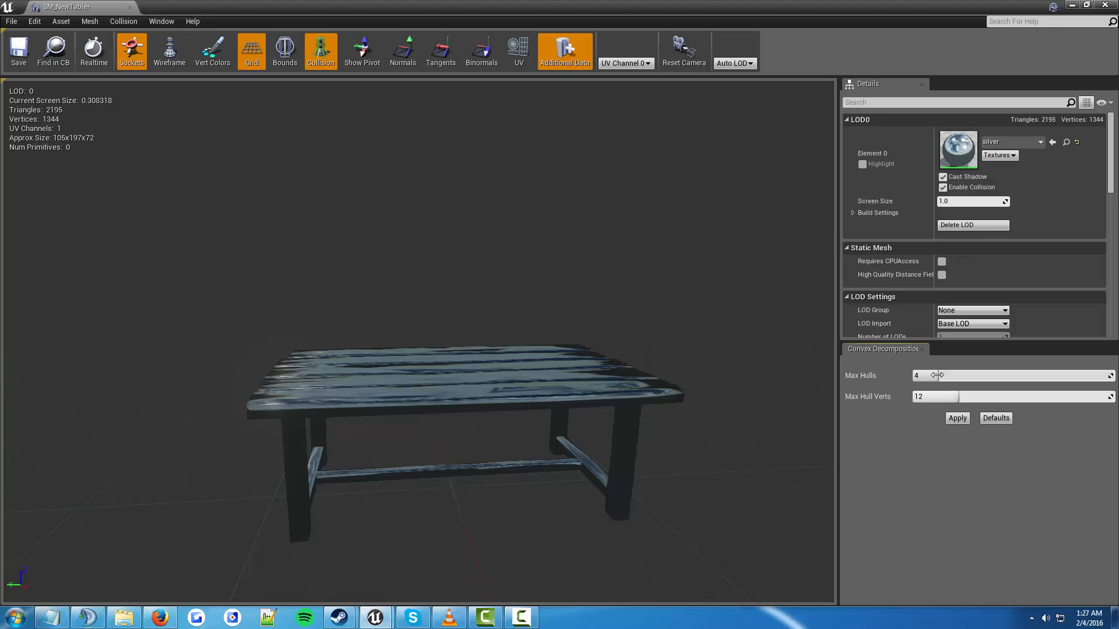
pyautogui.moveTo(937, 375); pyautogui.dragTo(1026, 375)
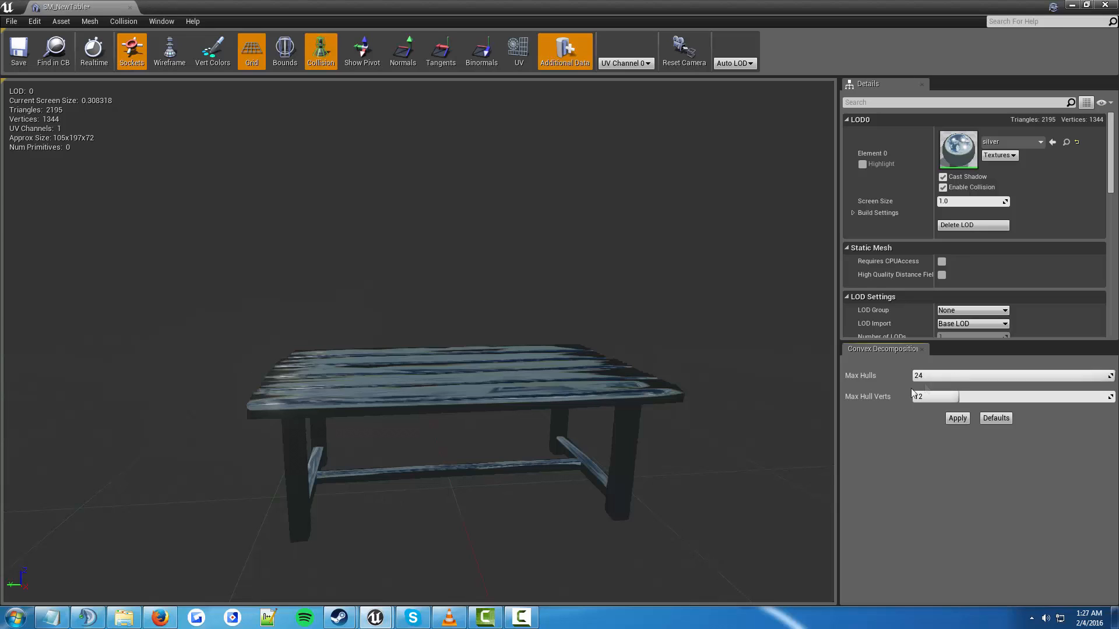
pyautogui.moveTo(952, 397); pyautogui.dragTo(1113, 398)
pyautogui.click(958, 417)
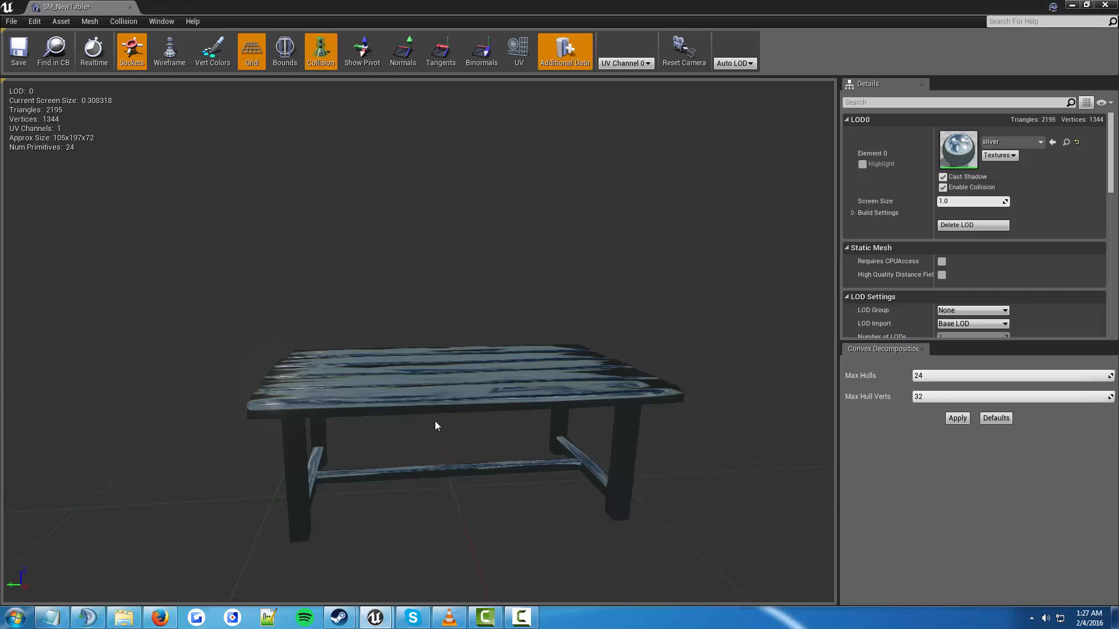
# Try the SILVER material on Element 0, replace it with the silver material from the SamsungLED folder, and inspect the table
pyautogui.click(1030, 142)
pyautogui.click(982, 268)
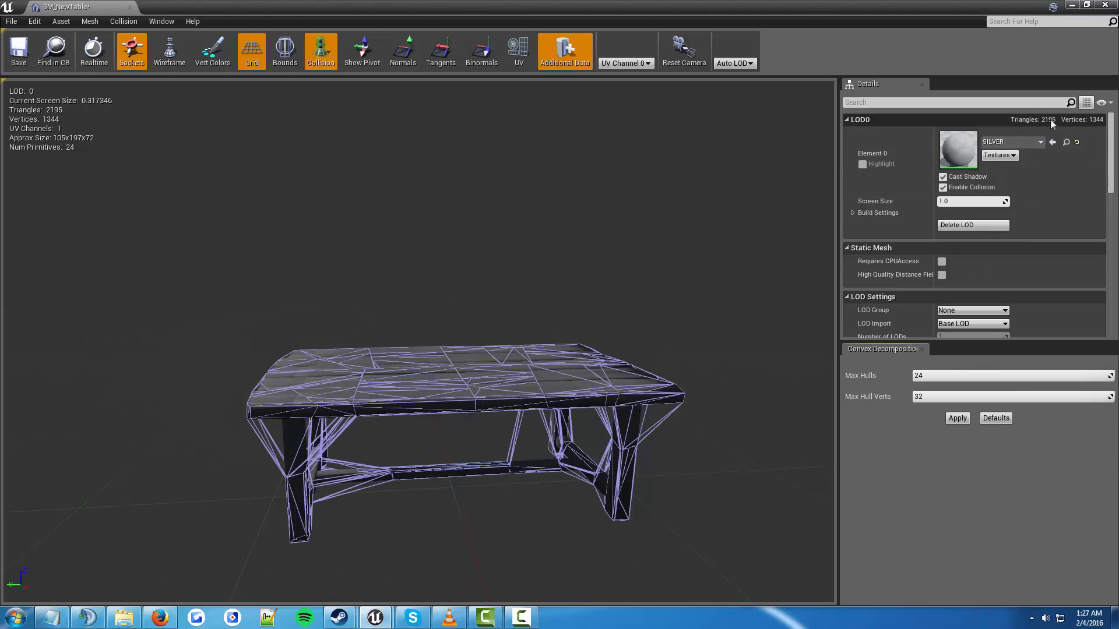
pyautogui.click(998, 159)
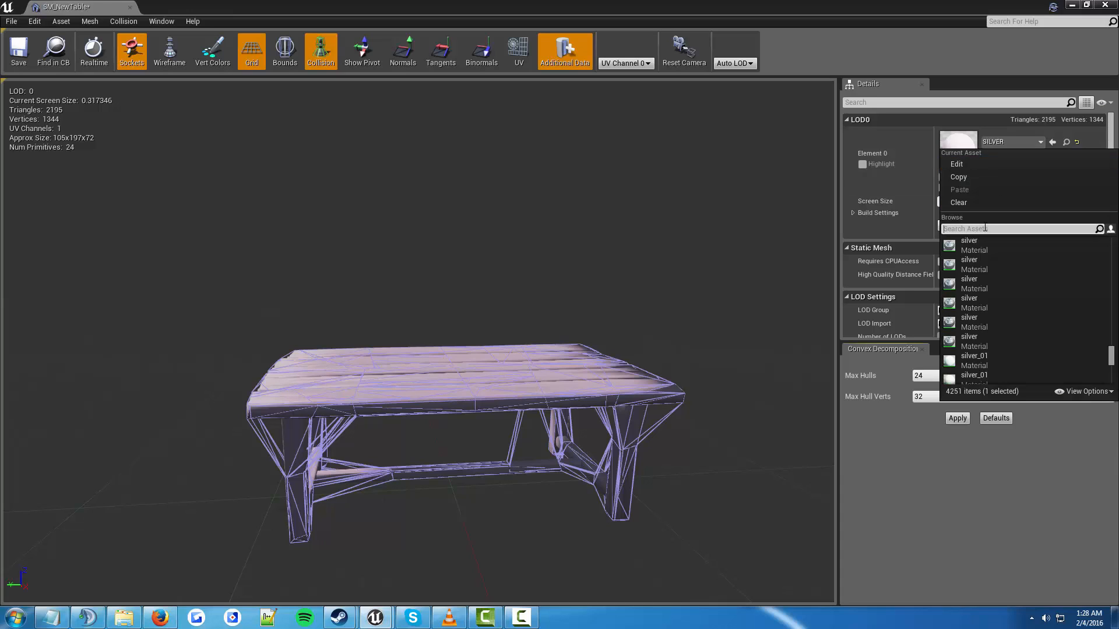
pyautogui.write('silver')
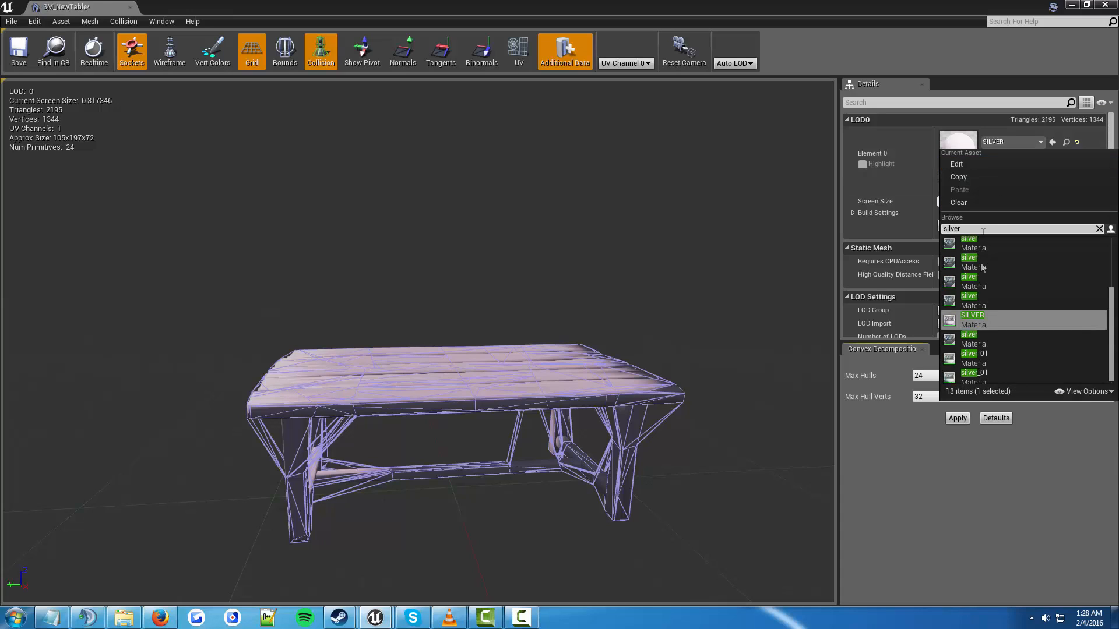
pyautogui.click(959, 285)
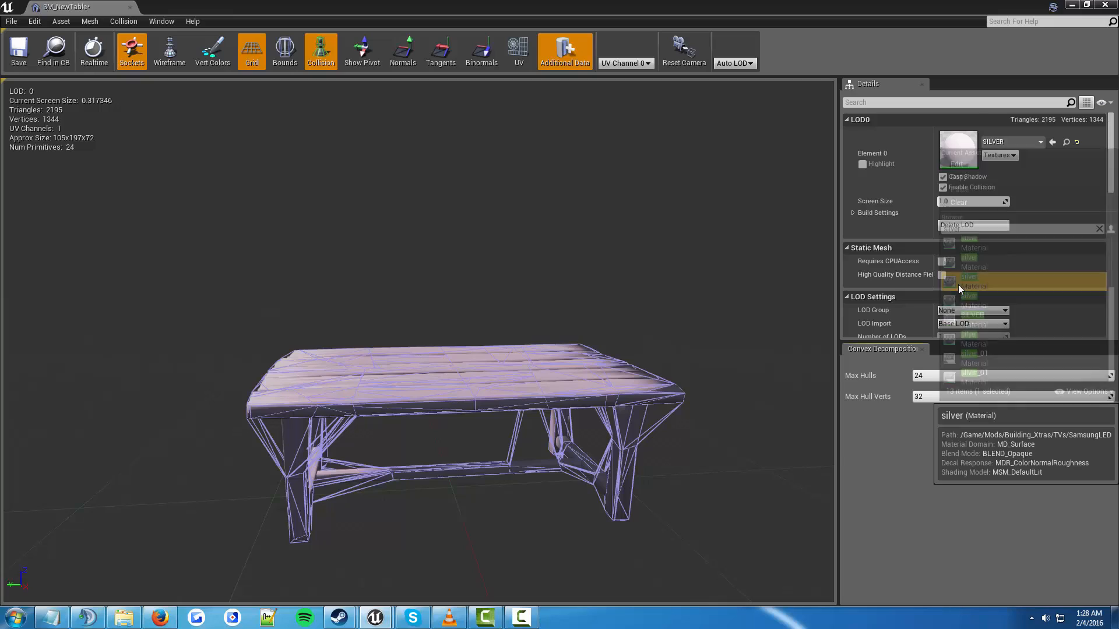
pyautogui.moveTo(458, 524); pyautogui.dragTo(454, 547)
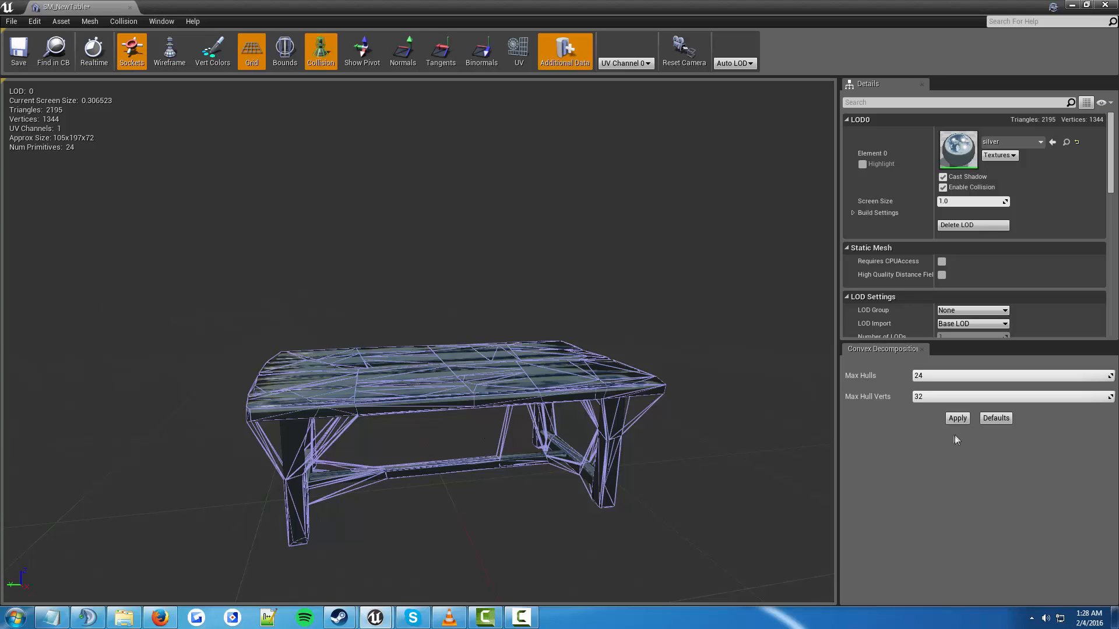
# Regenerate the table's auto convex collision with Max Hulls 11 and Max Hull Verts 15
pyautogui.moveTo(1108, 376); pyautogui.dragTo(1000, 375)
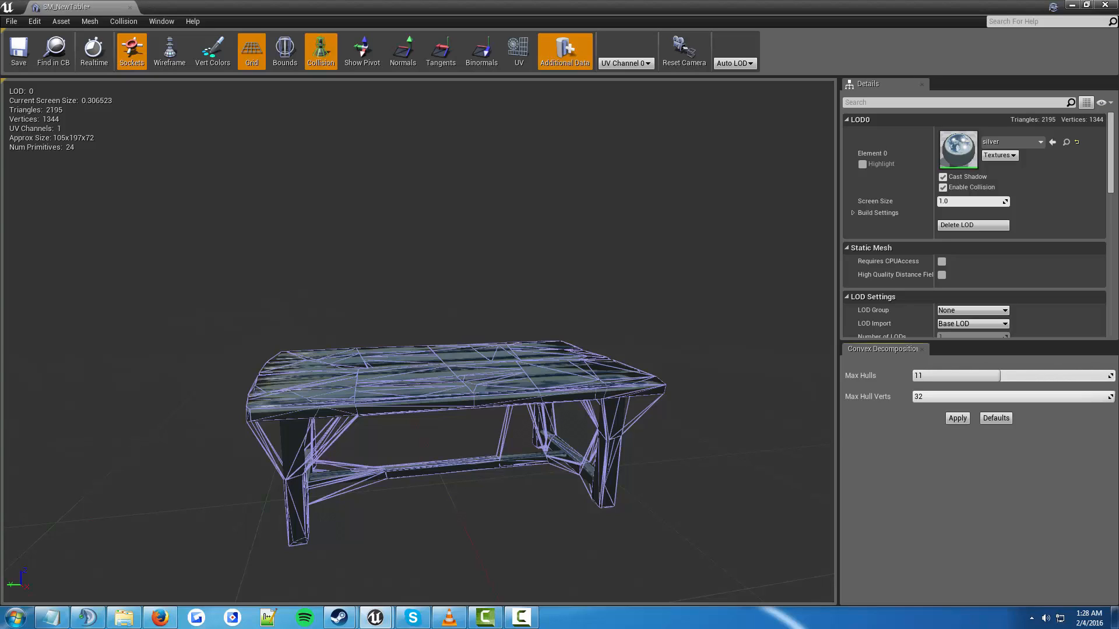
pyautogui.moveTo(999, 376); pyautogui.dragTo(1000, 376)
pyautogui.moveTo(1109, 396); pyautogui.dragTo(982, 397)
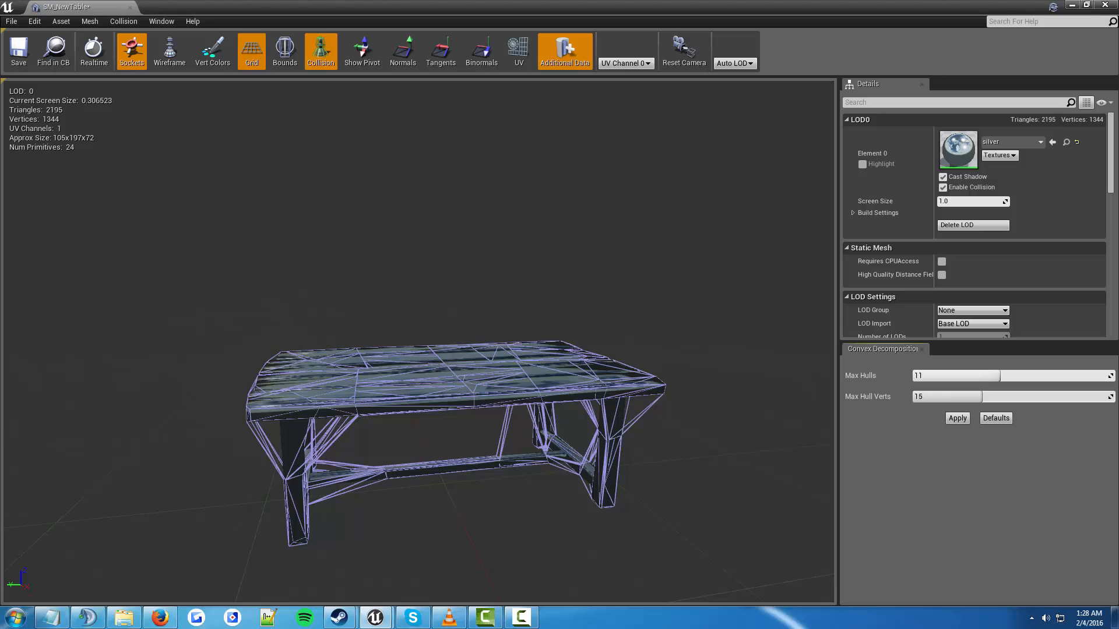
pyautogui.click(957, 420)
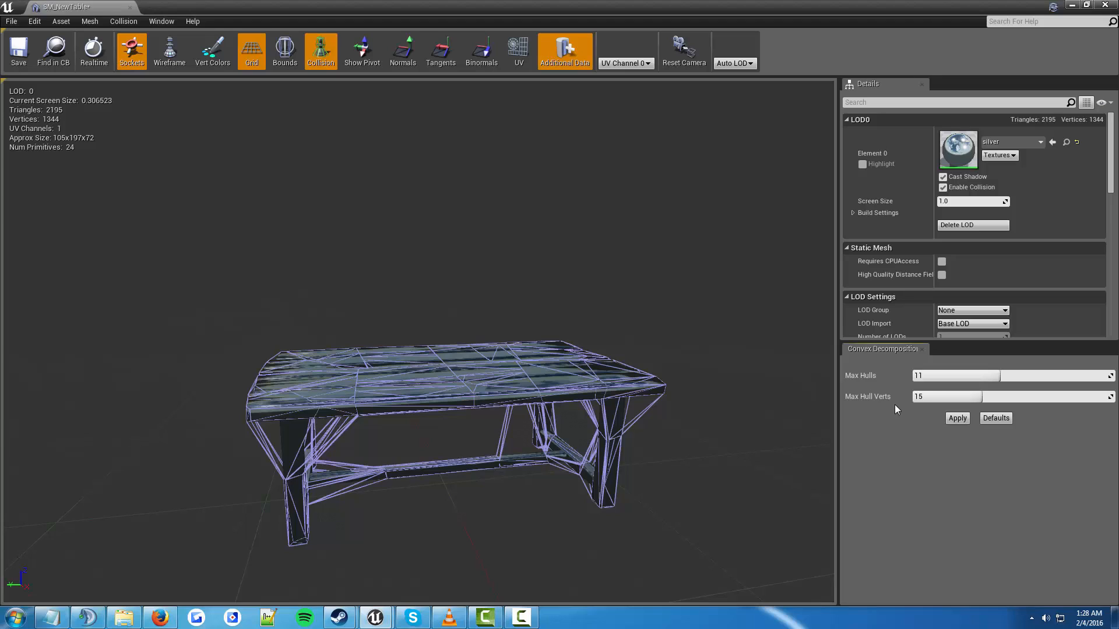
pyautogui.click(956, 418)
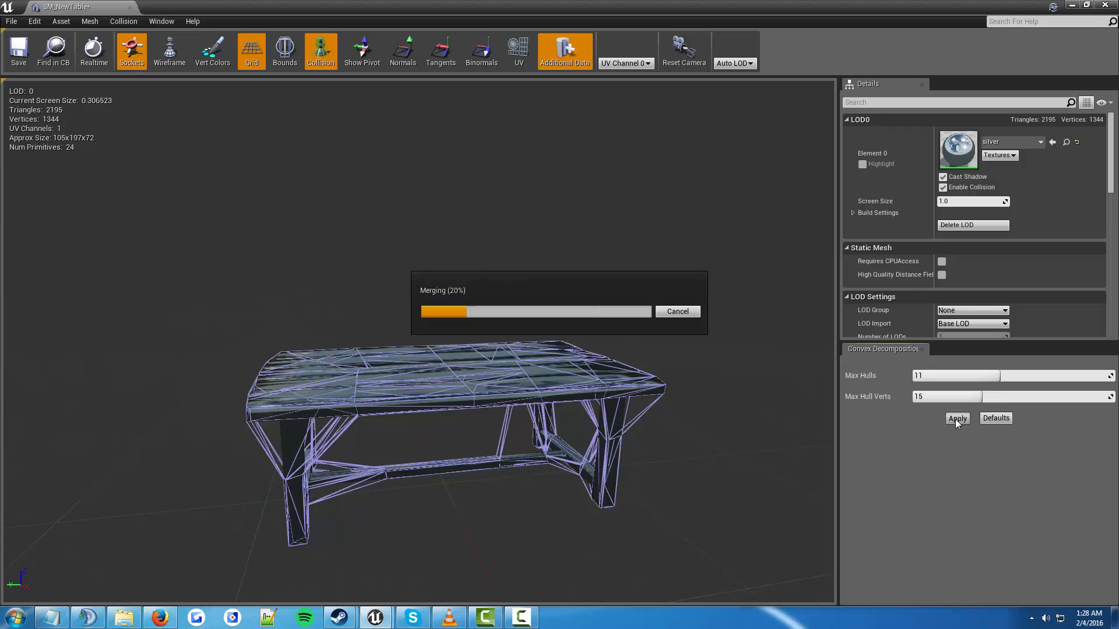
# Toggle the viewport highlight of Element 0 on and off again
pyautogui.click(1025, 142)
pyautogui.click(862, 165)
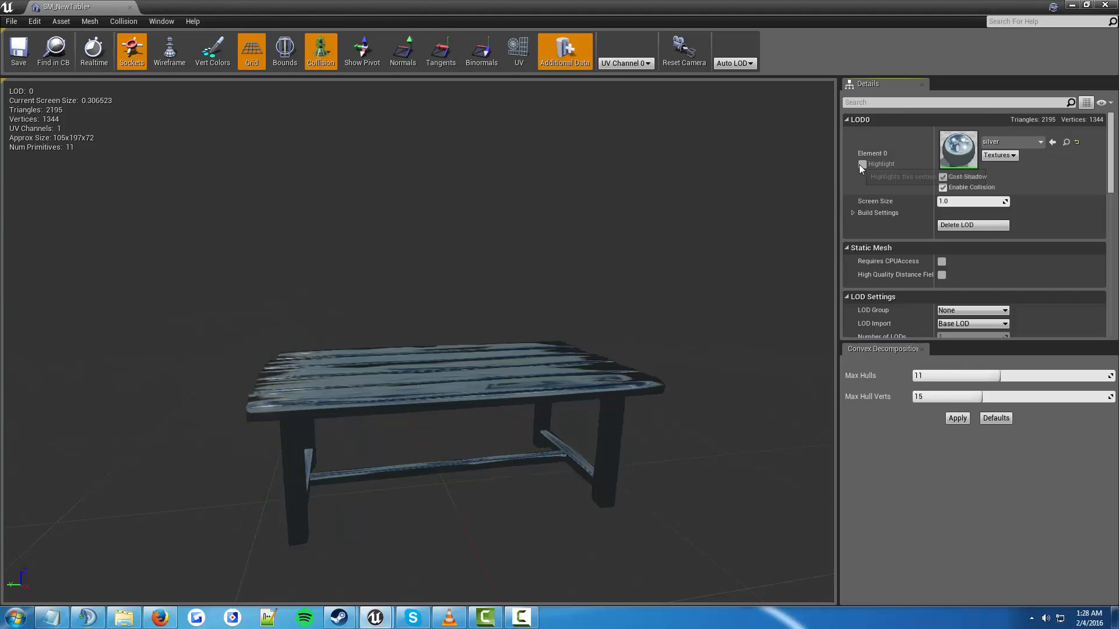
pyautogui.click(861, 165)
pyautogui.click(861, 164)
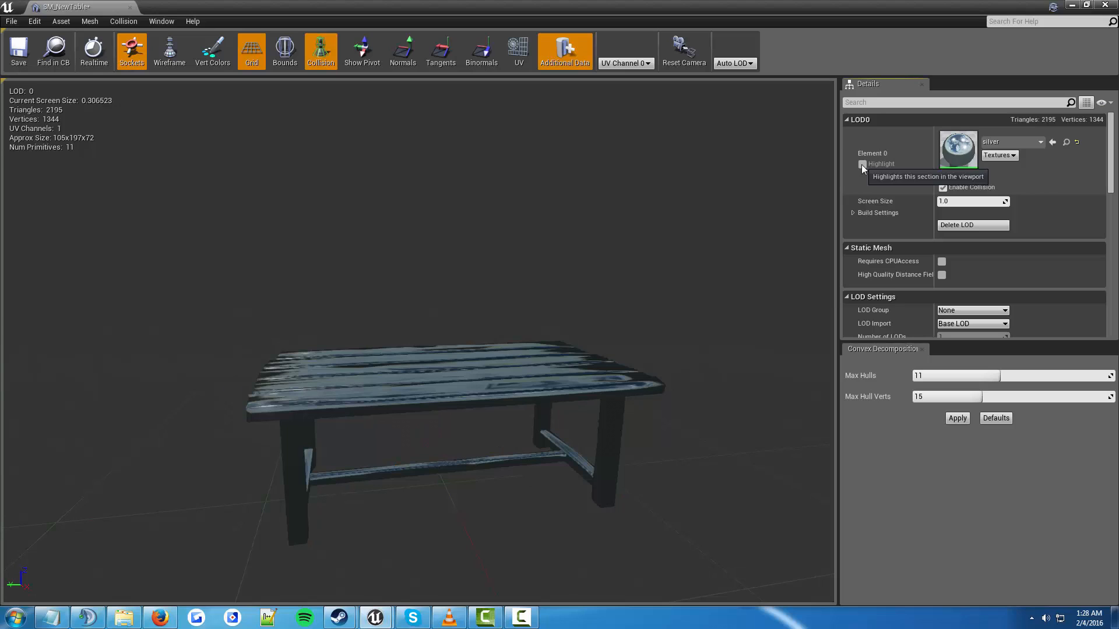
# Switch Element 0 to the SILVER material and back to the reflective silver one, and view the collision hulls around the table
pyautogui.click(1014, 144)
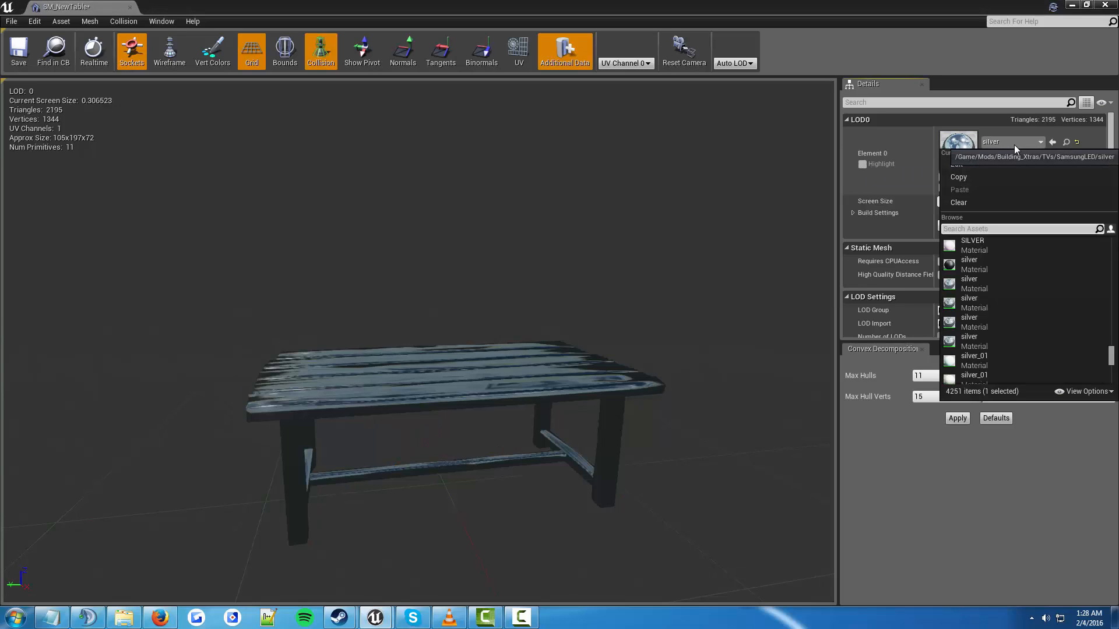
pyautogui.click(997, 242)
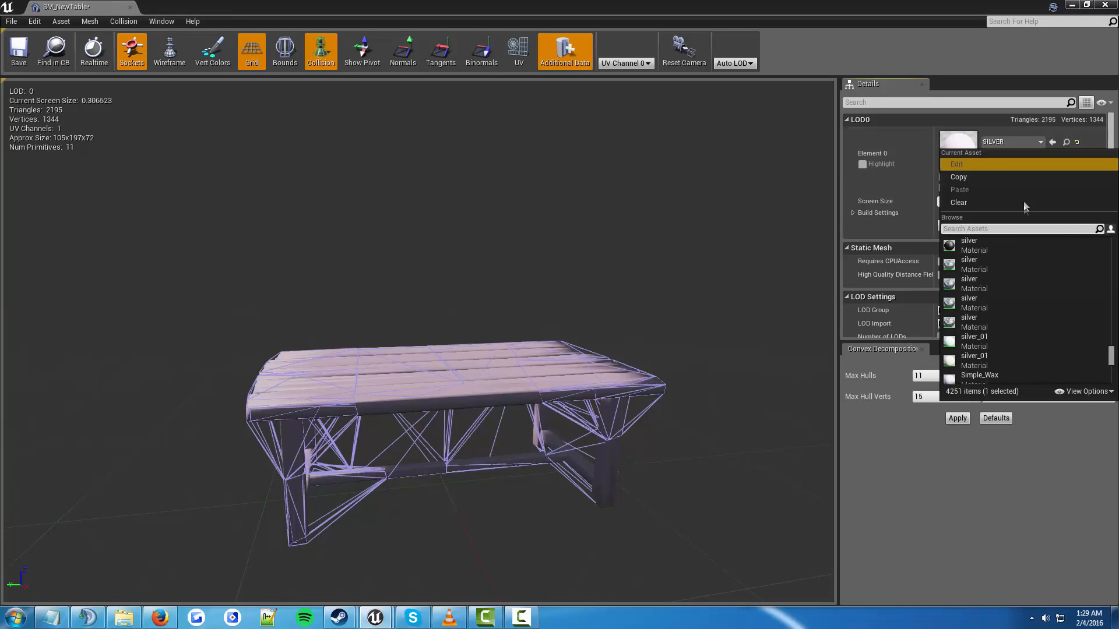
pyautogui.write('silver')
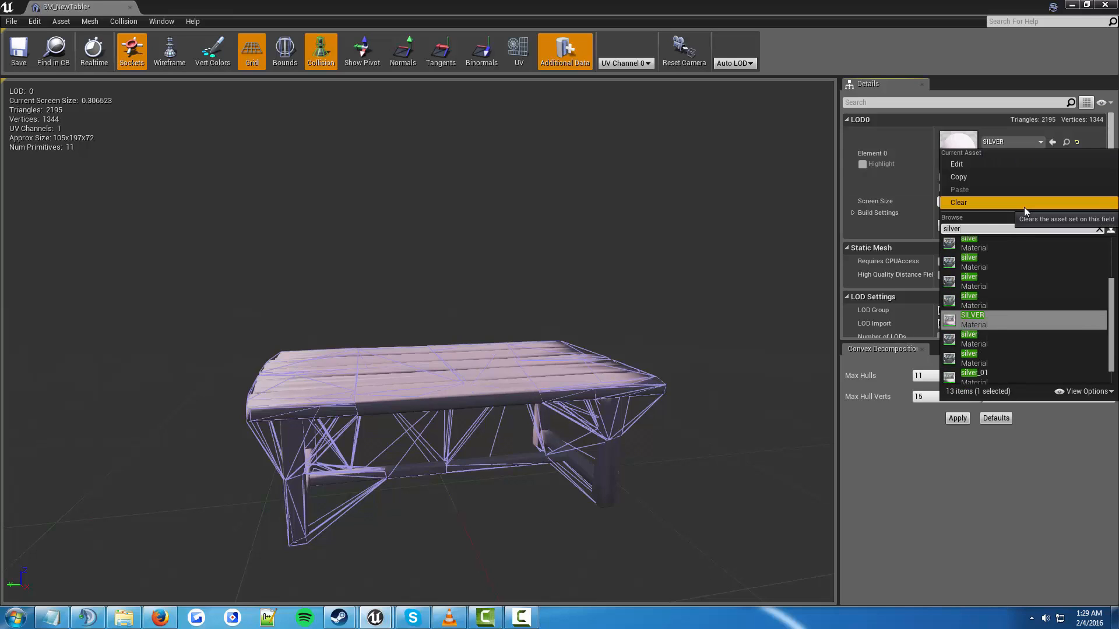
pyautogui.click(984, 282)
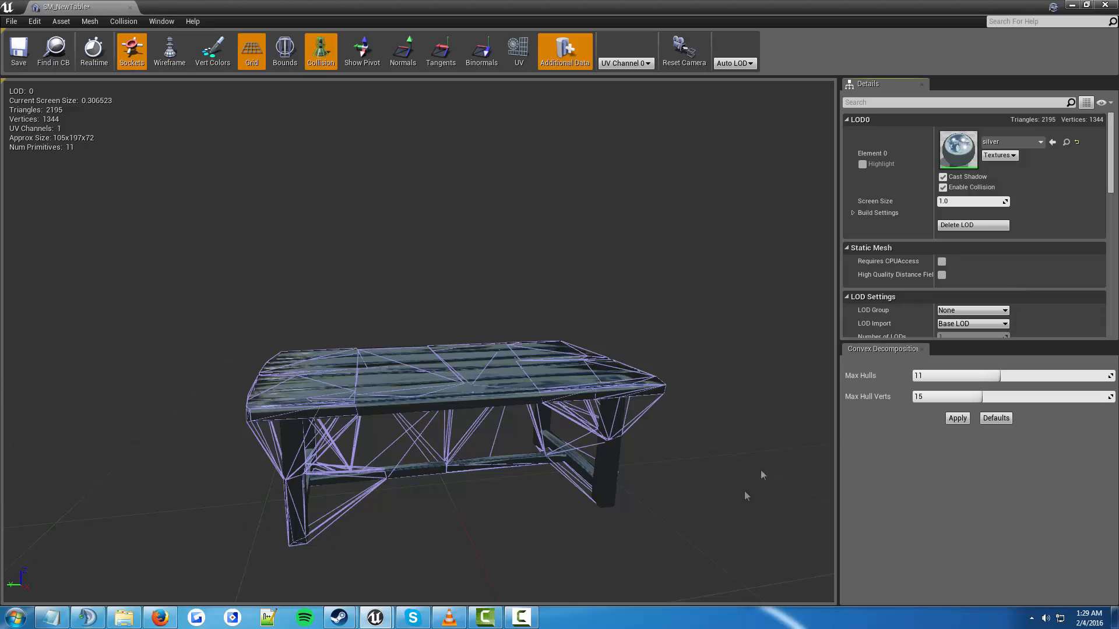
pyautogui.moveTo(596, 512); pyautogui.dragTo(569, 505)
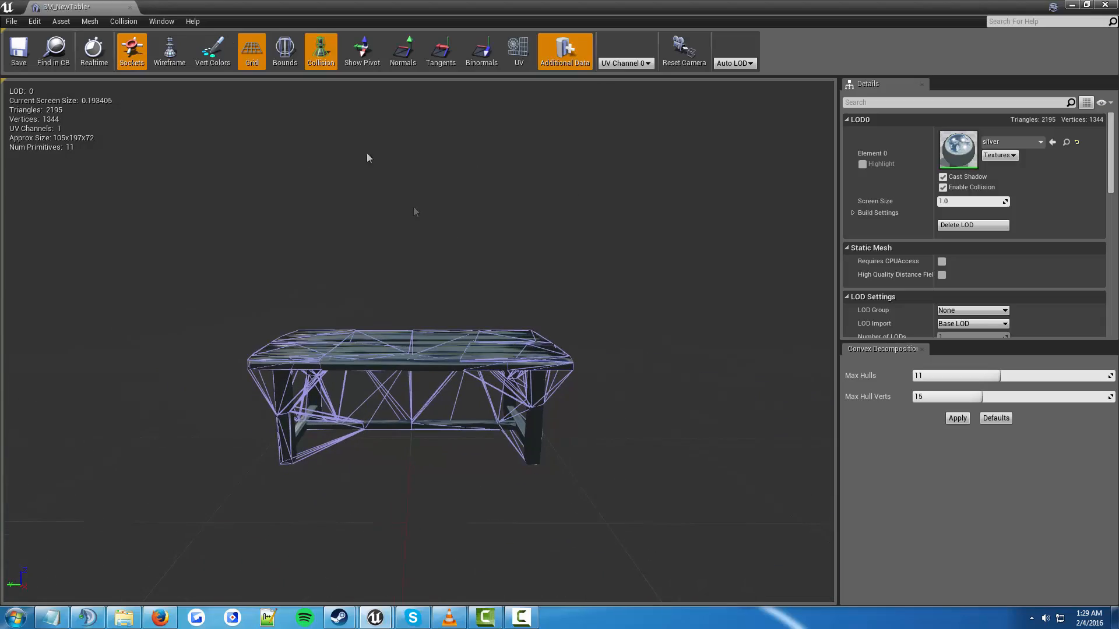
# Save SM_NewTable, apply its level of detail changes, save the mesh again and close its editor
pyautogui.click(19, 59)
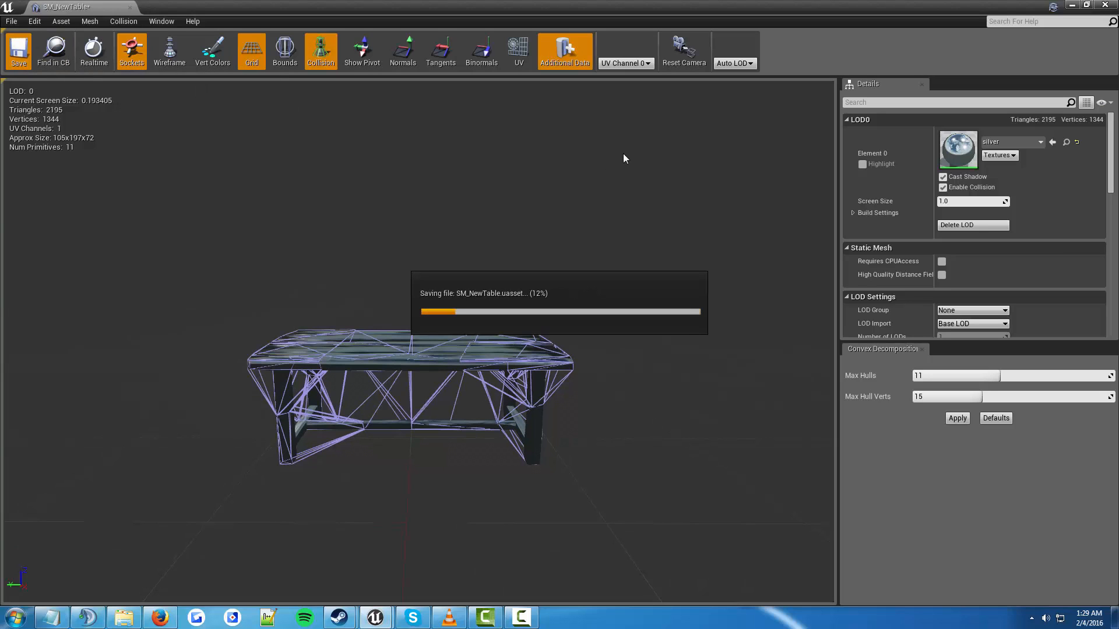
pyautogui.doubleClick(676, 4)
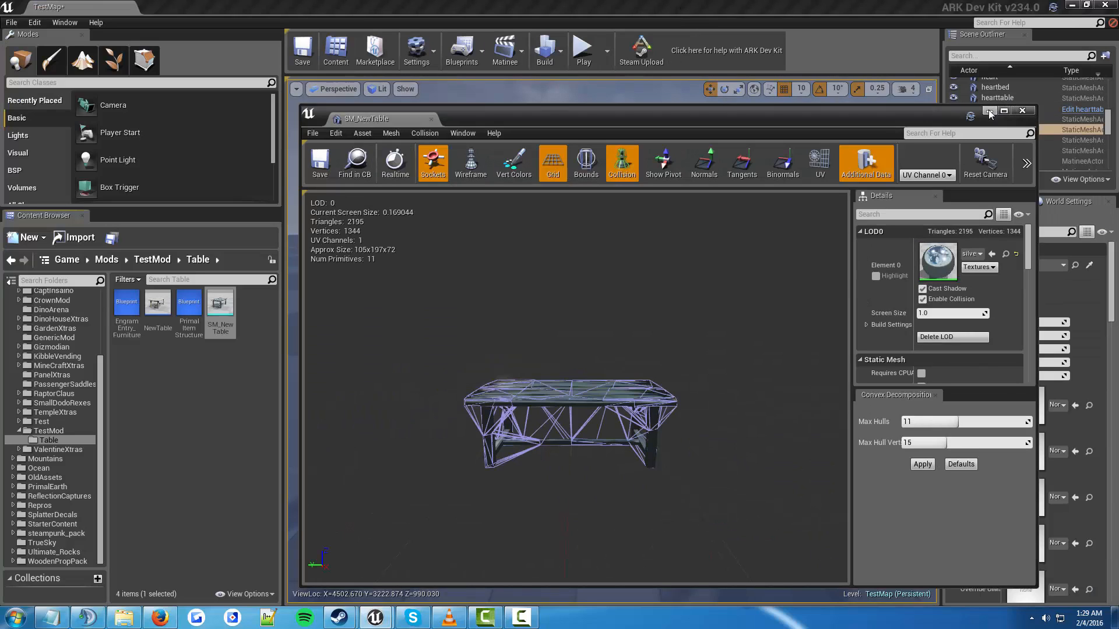
pyautogui.click(1024, 111)
pyautogui.click(573, 325)
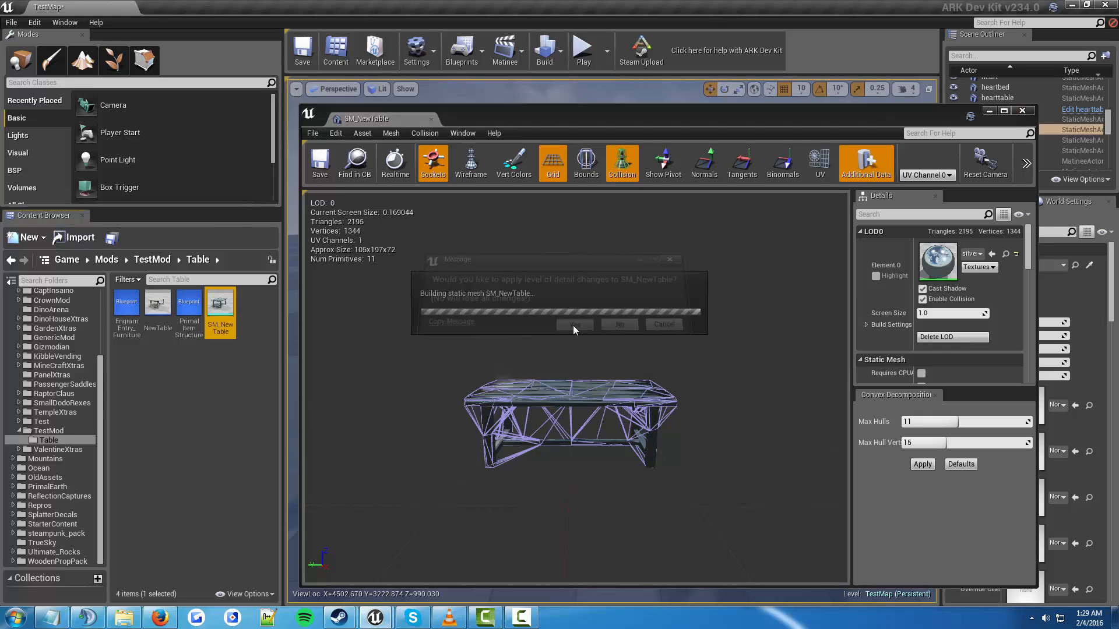
pyautogui.doubleClick(220, 309)
pyautogui.click(319, 163)
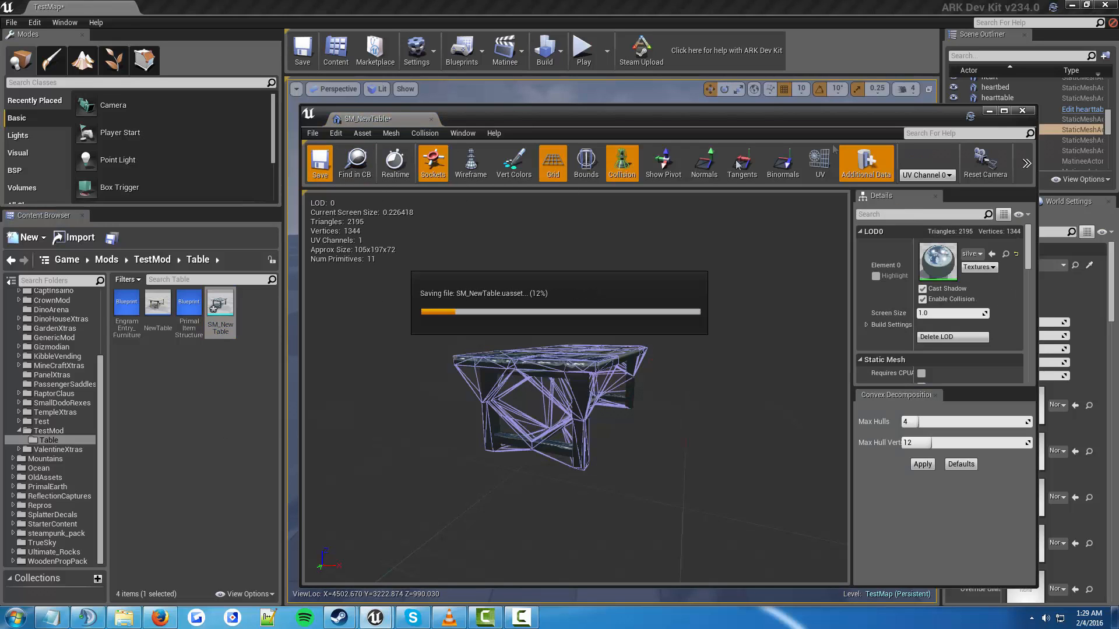
pyautogui.click(1030, 112)
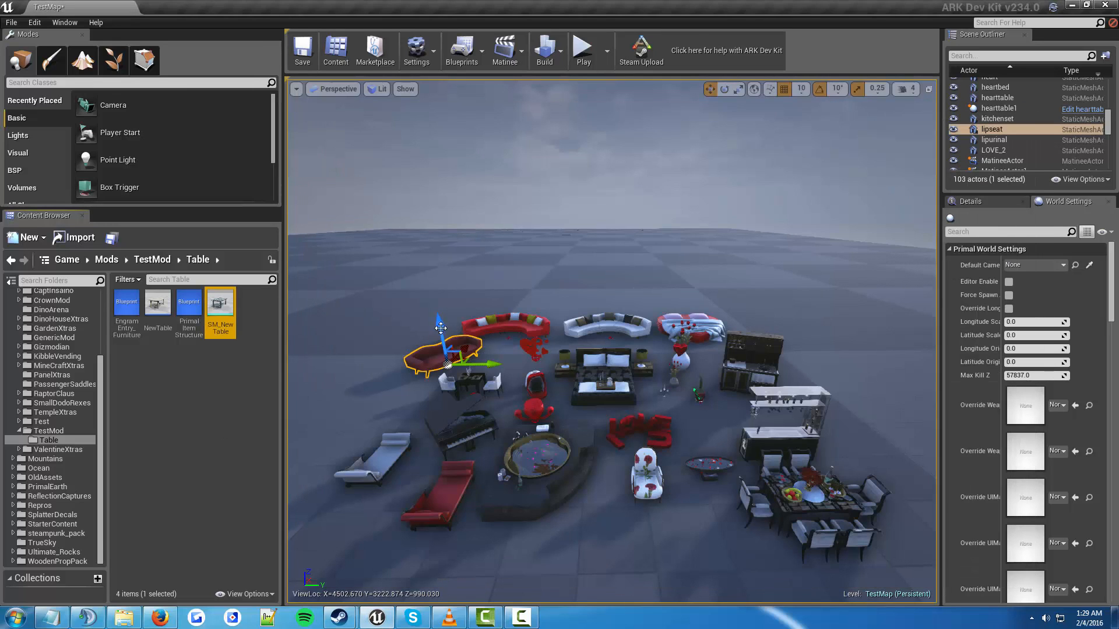
# Open the NewTable blueprint's defaults and locate its assigned static mesh SM_WoodTable in the Content Browser
pyautogui.click(156, 327)
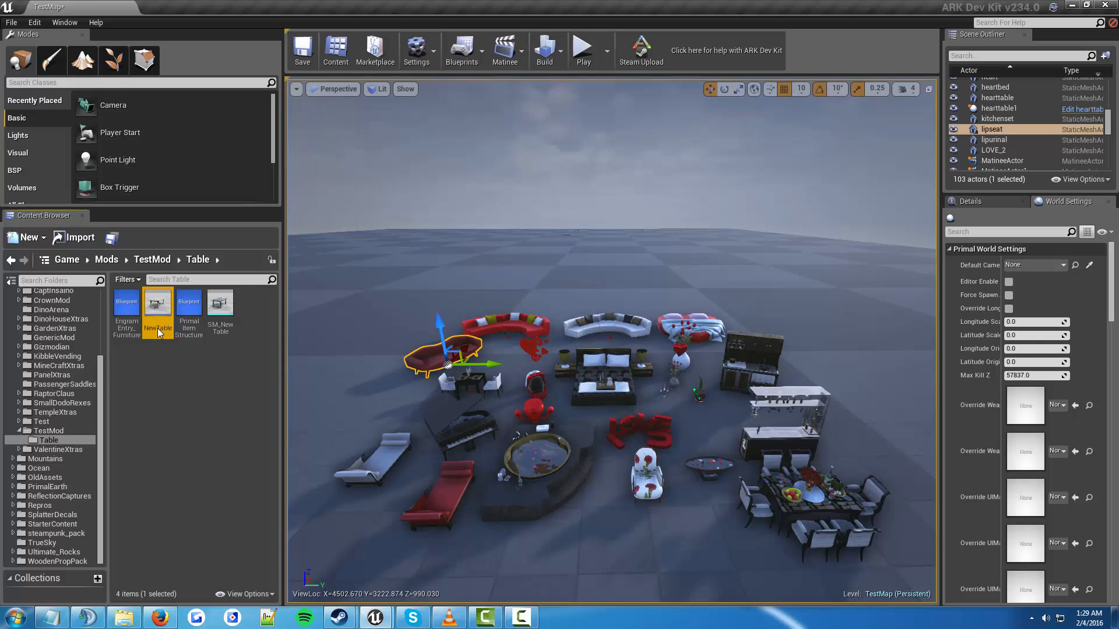
pyautogui.doubleClick(158, 328)
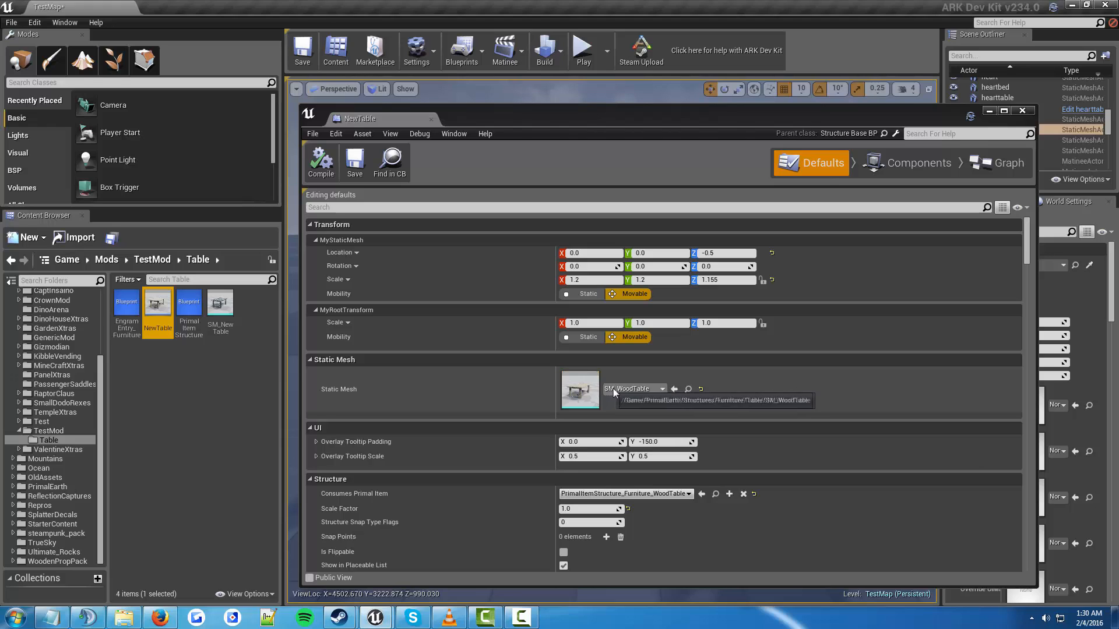
pyautogui.click(688, 389)
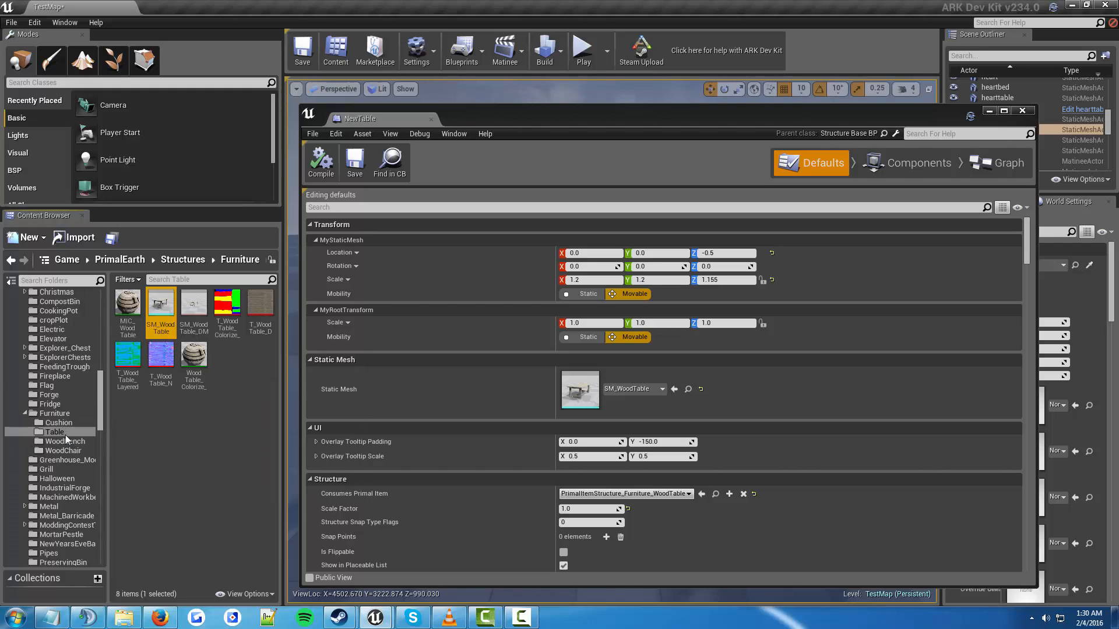
pyautogui.scroll(7, 61, 418)
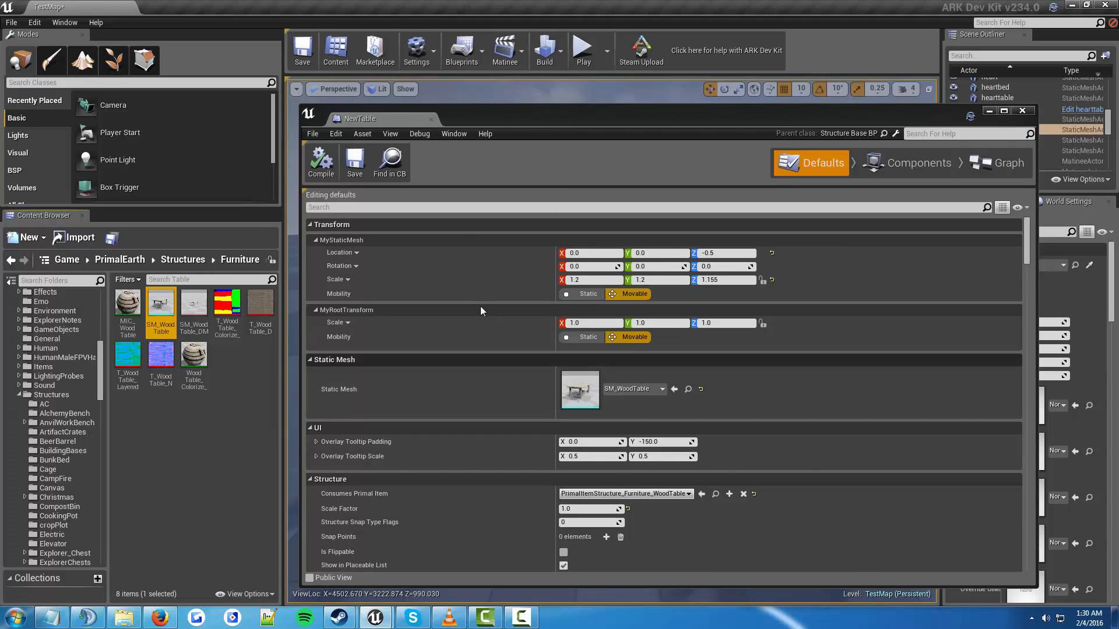
# Return to the TestMod Table folder and assign SM_NewTable as the NewTable blueprint's static mesh
pyautogui.click(393, 164)
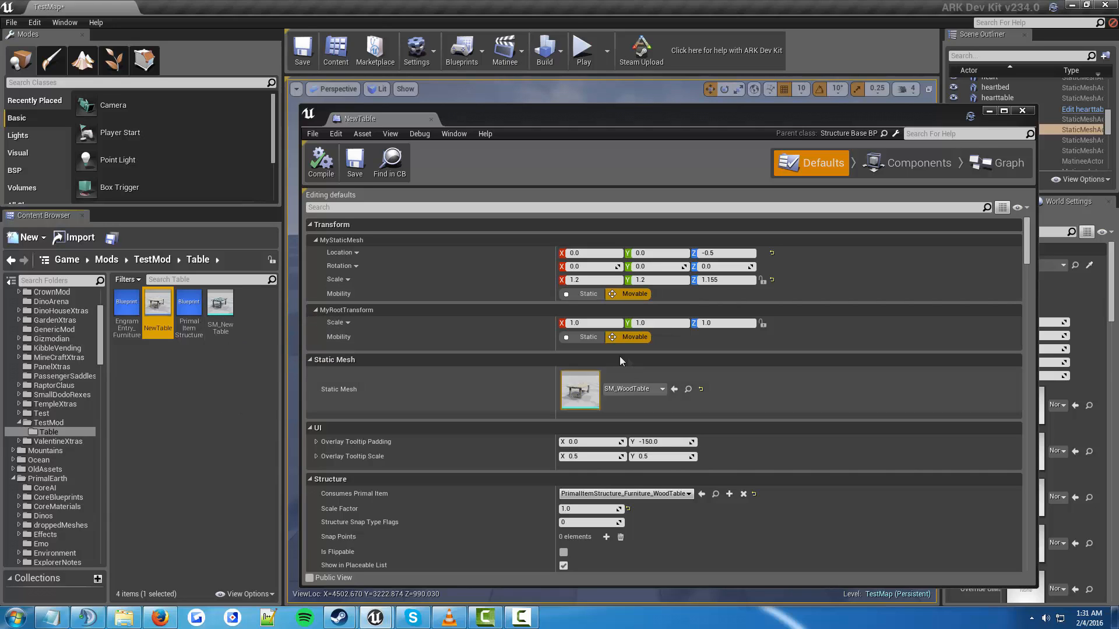
pyautogui.click(219, 314)
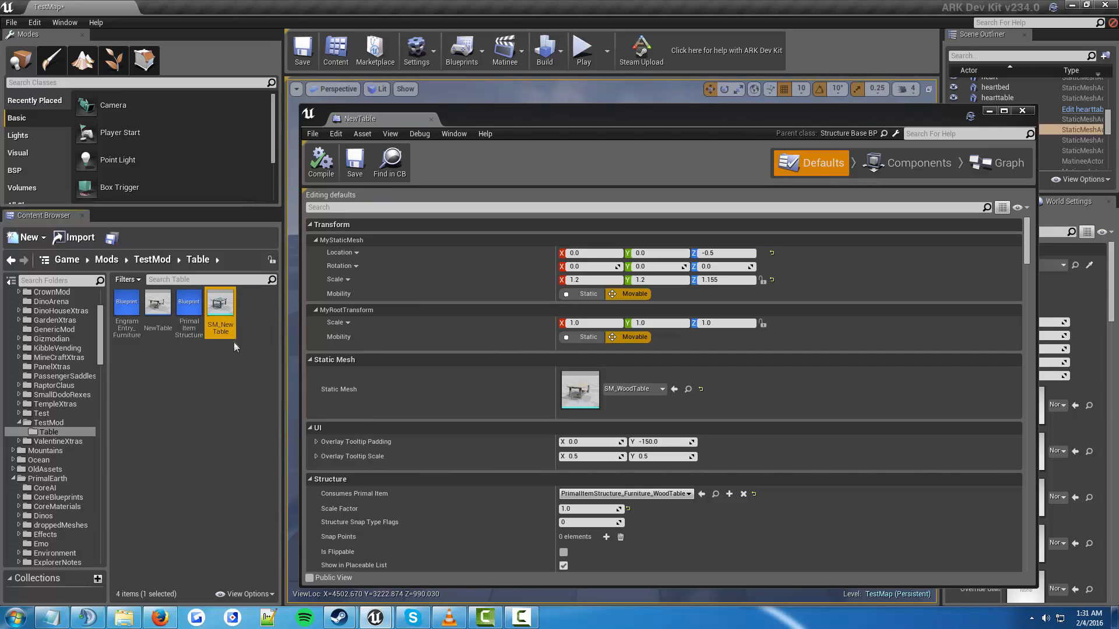
pyautogui.moveTo(222, 327); pyautogui.dragTo(601, 393)
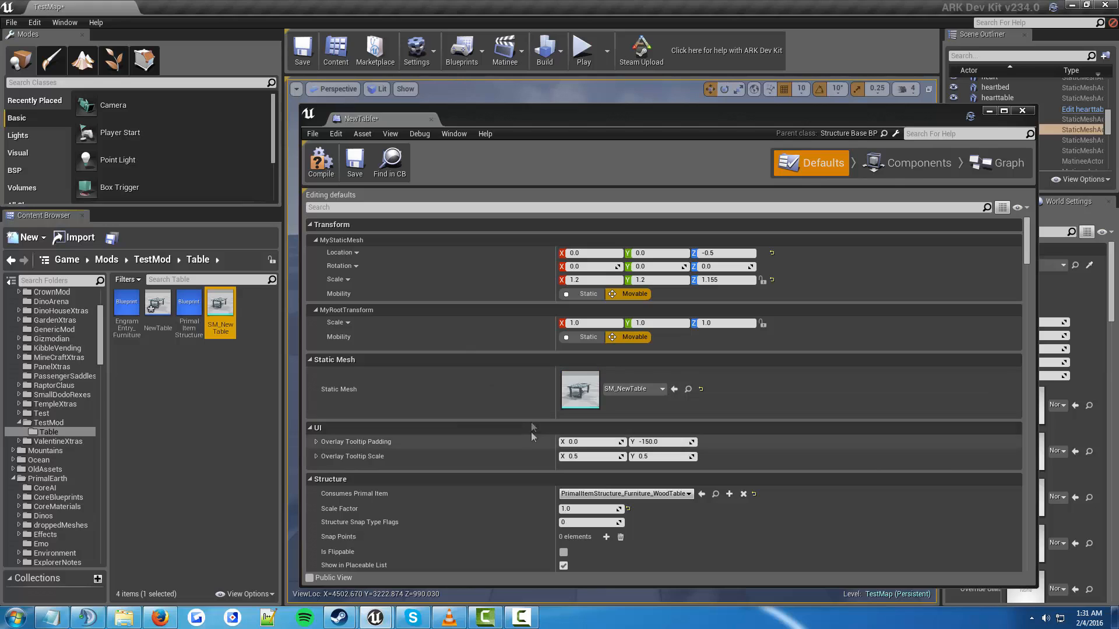
# Set the NewTable blueprint's Consumes Primal Item to PrimalItemStructure_Furniture_NewTable
pyautogui.scroll(-1, 577, 408)
pyautogui.scroll(-1, 621, 380)
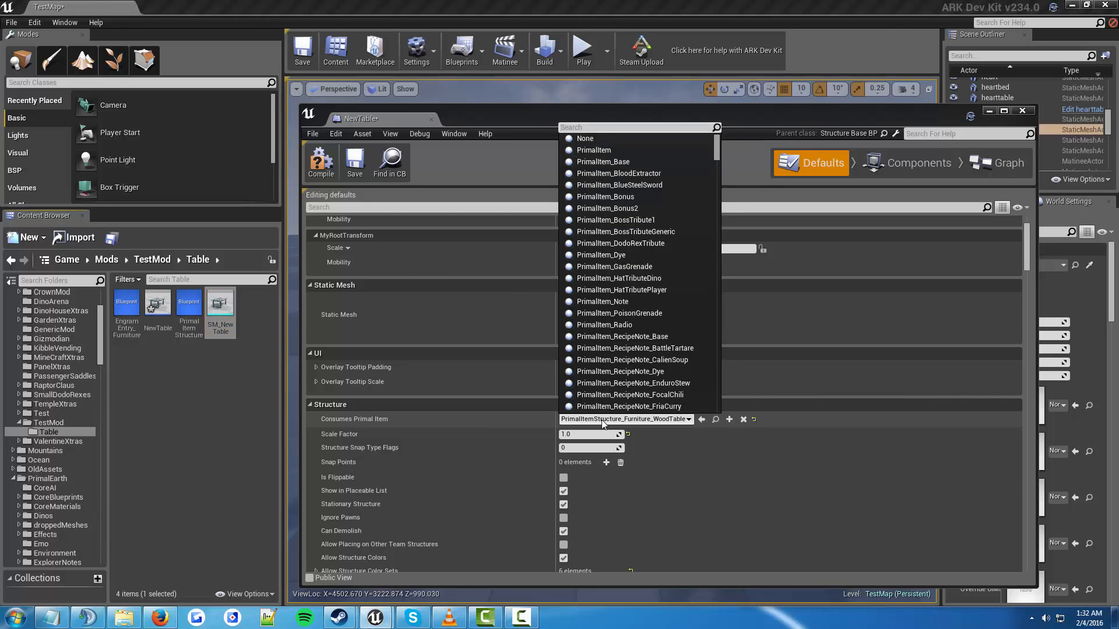
pyautogui.write('newtab')
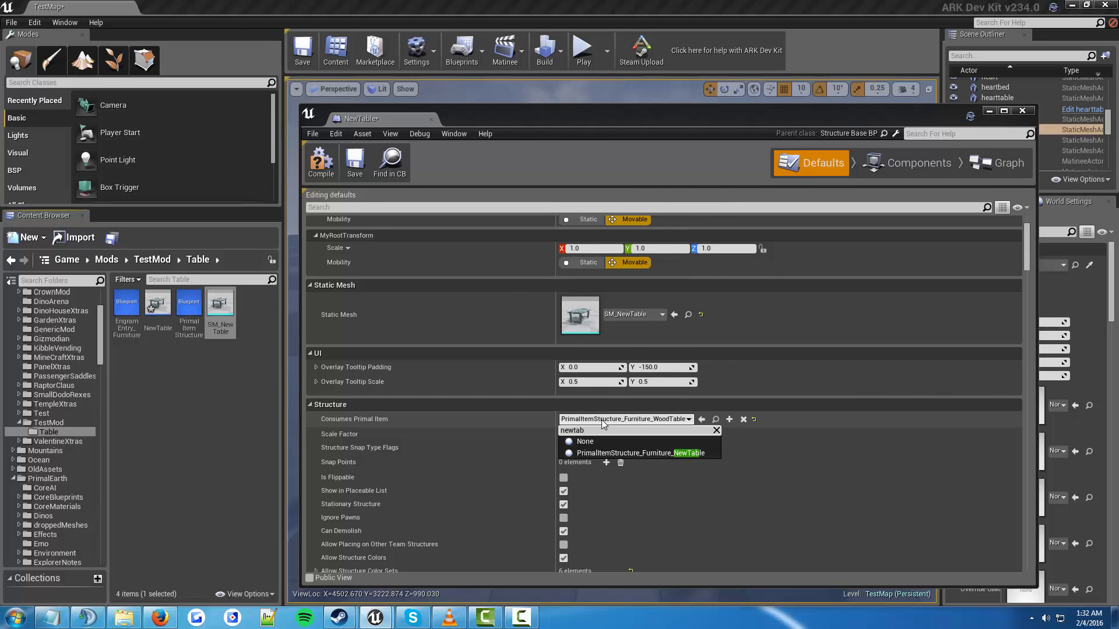
pyautogui.click(602, 452)
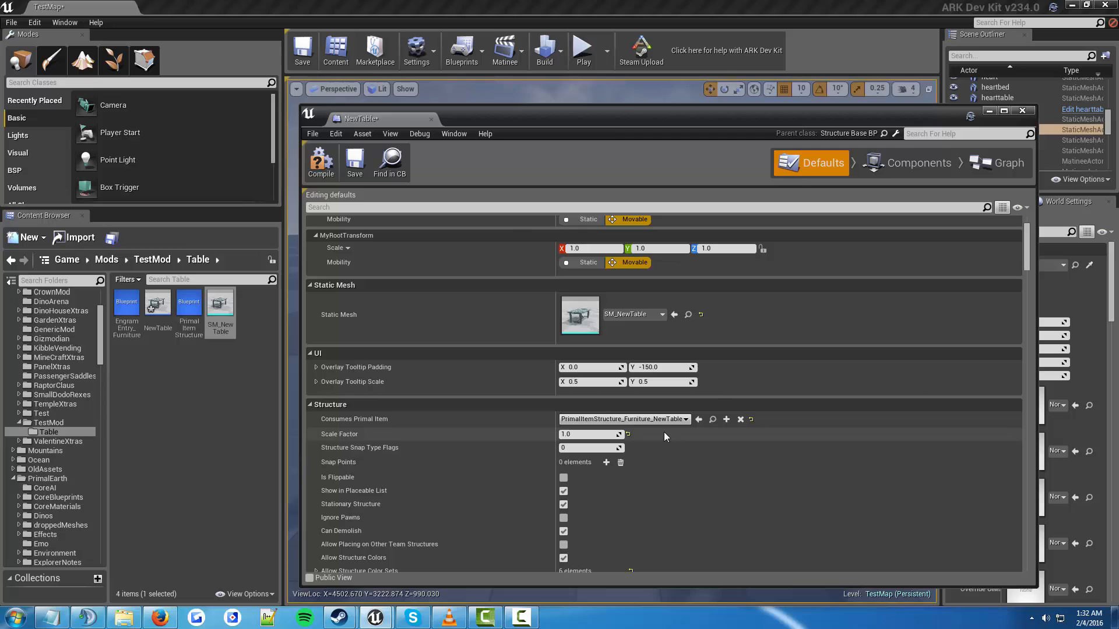
# Review the NewTable blueprint's structure, physics and placement defaults down to the Collision section
pyautogui.scroll(-2, 655, 431)
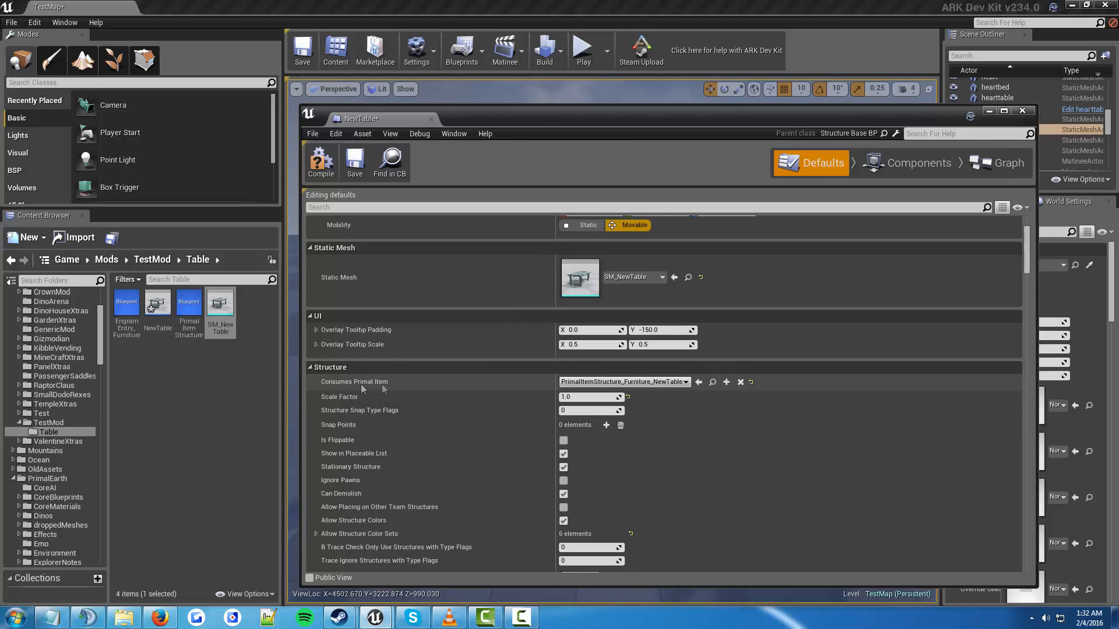
pyautogui.scroll(-3, 519, 380)
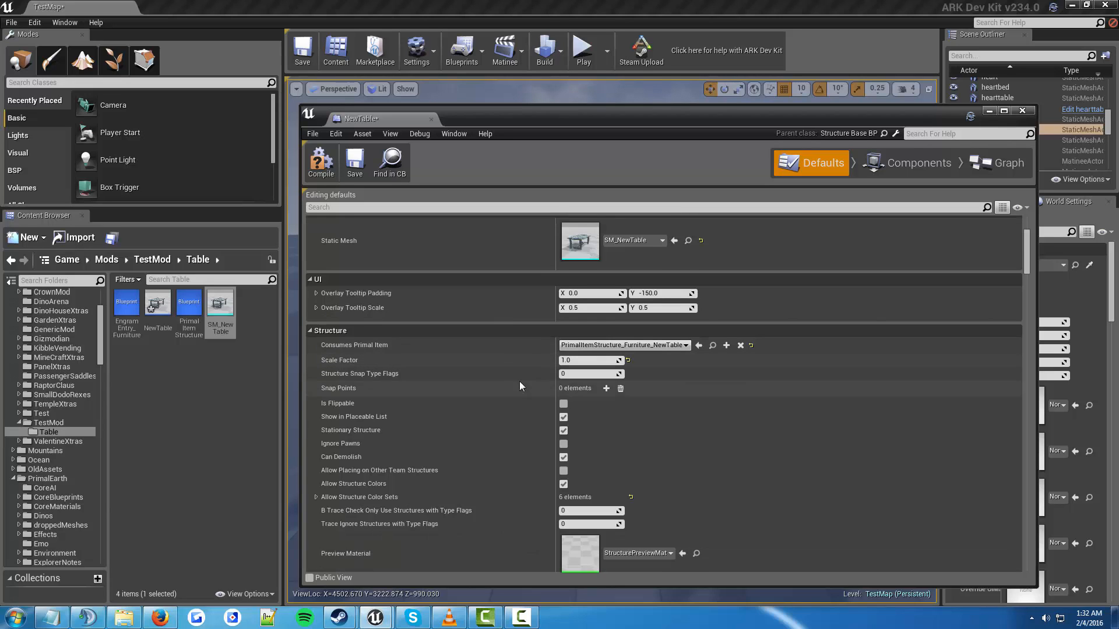
pyautogui.scroll(-8, 507, 347)
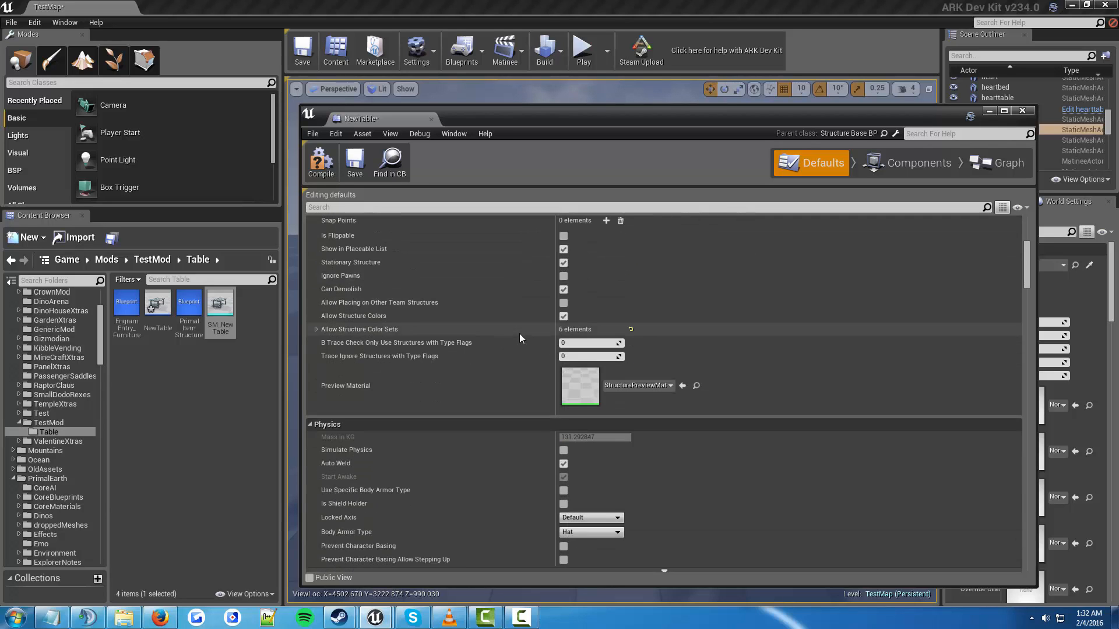
pyautogui.scroll(3, 420, 256)
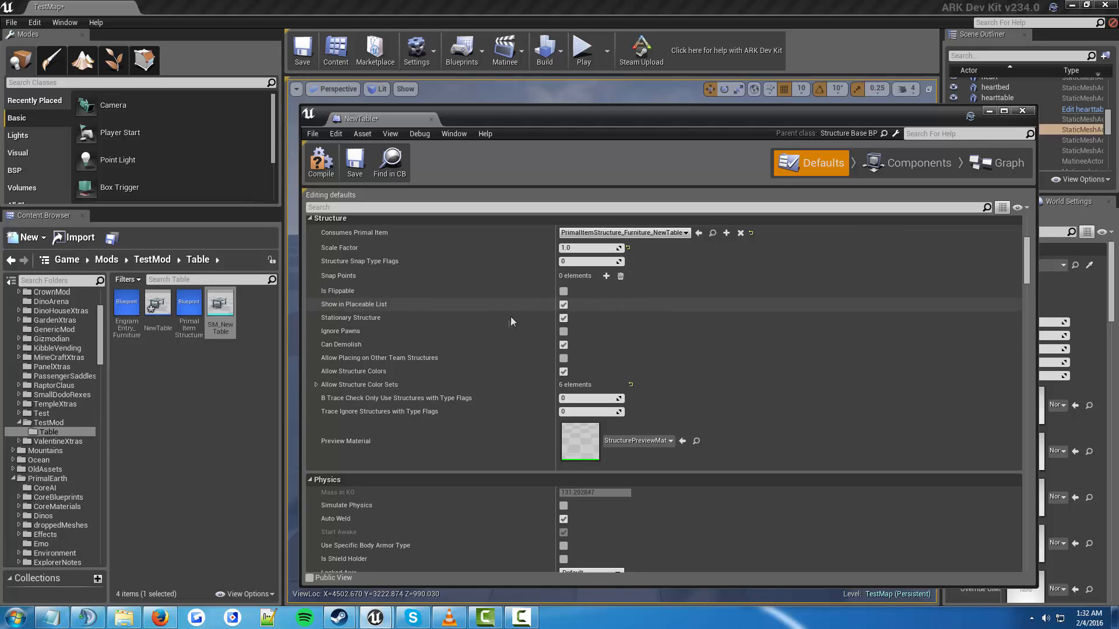
pyautogui.scroll(-5, 516, 325)
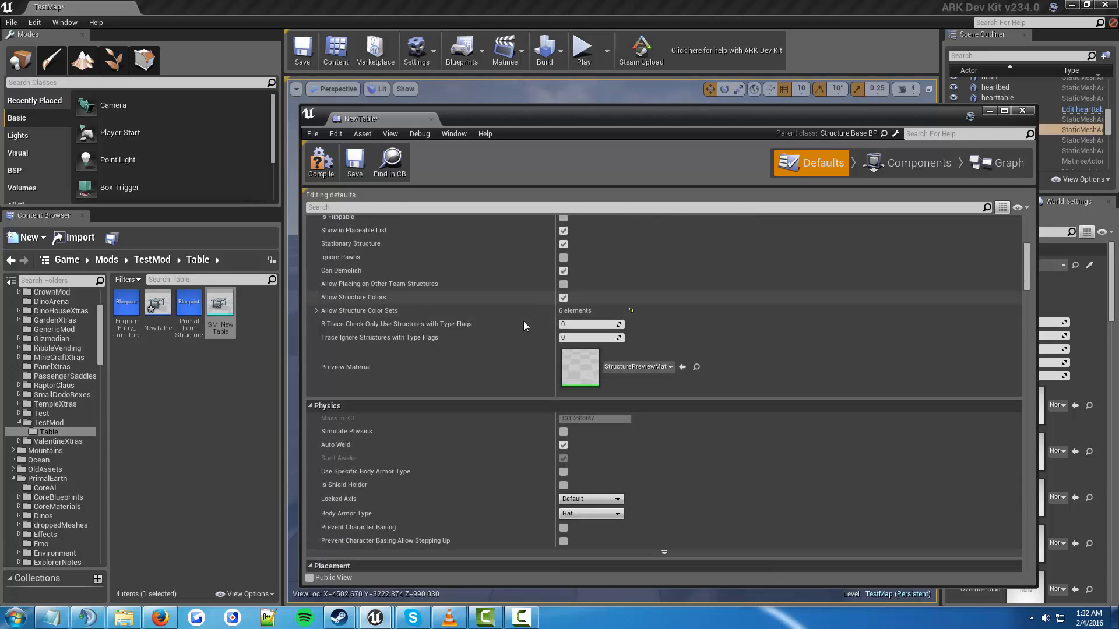
pyautogui.scroll(-12, 523, 326)
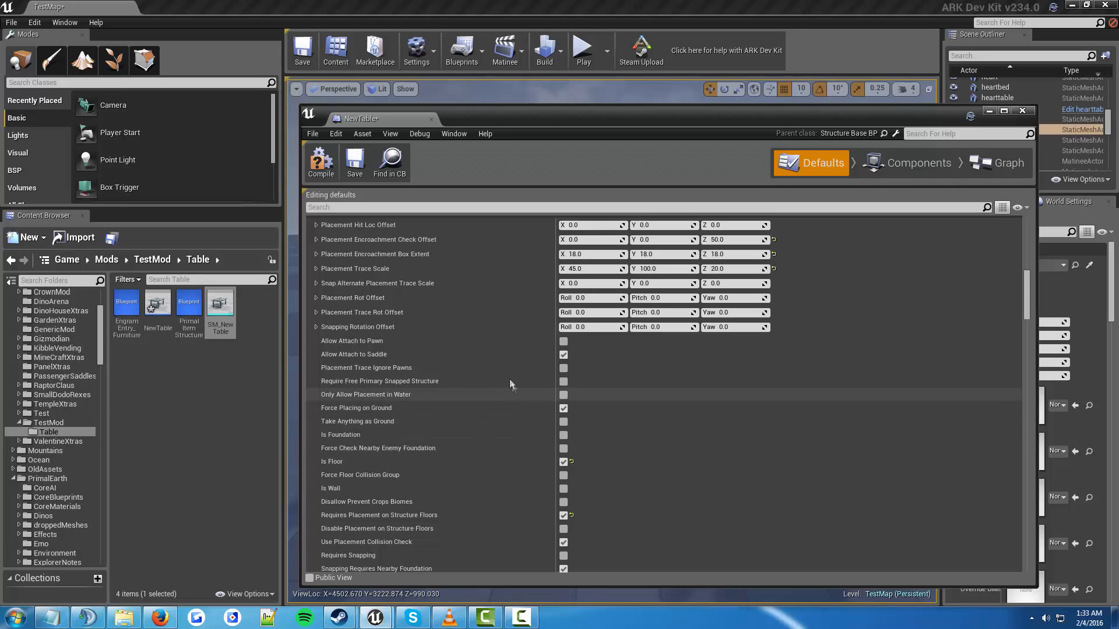
pyautogui.scroll(-5, 507, 377)
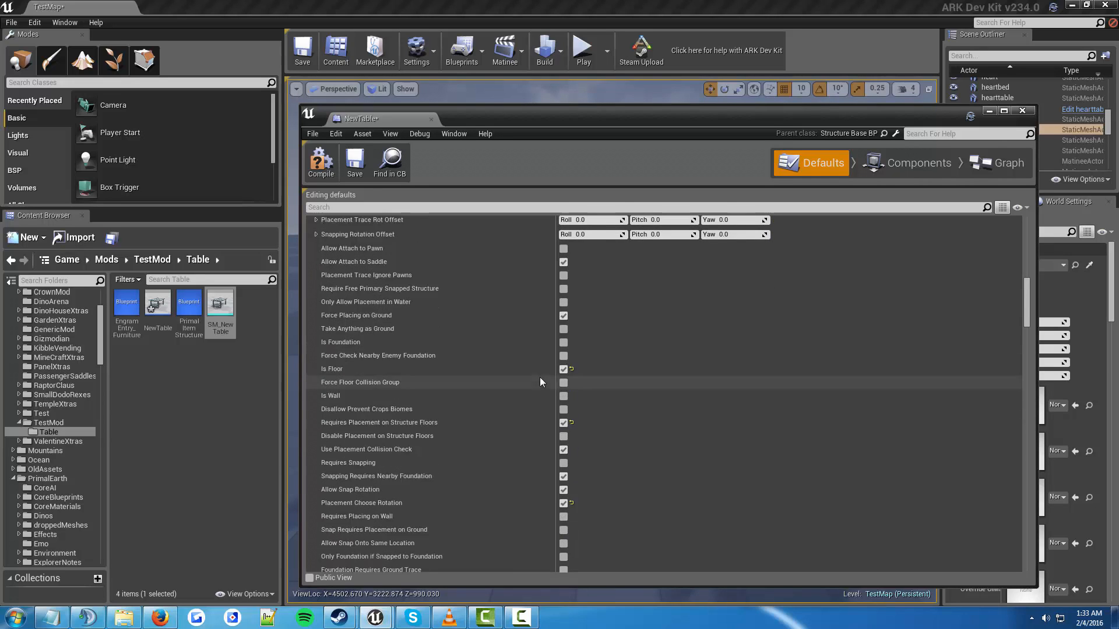
pyautogui.scroll(-7, 532, 385)
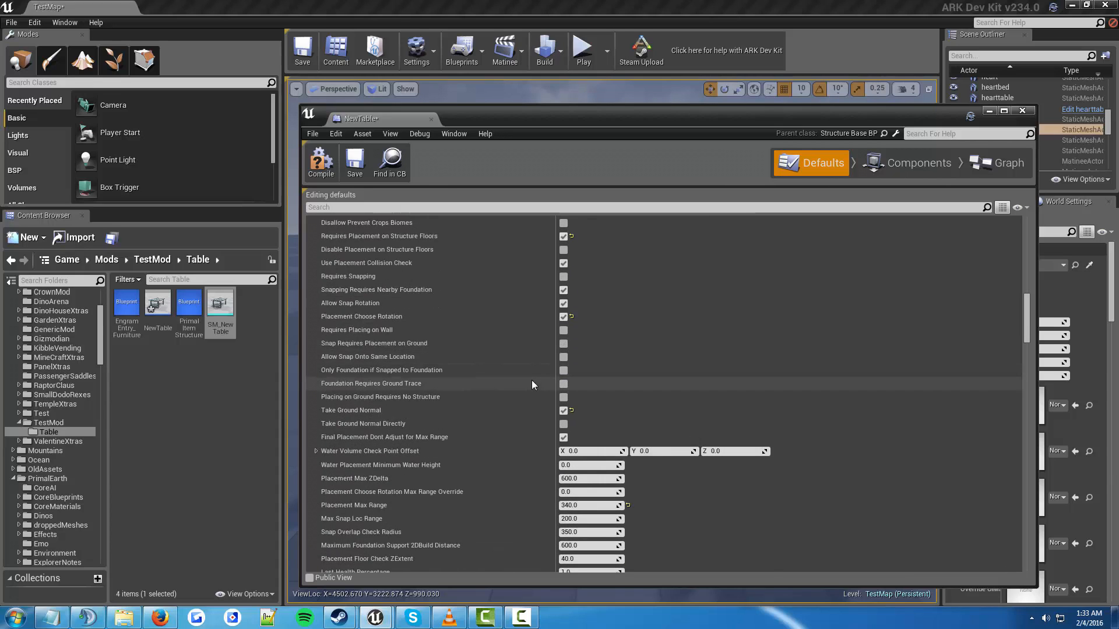
pyautogui.scroll(-6, 531, 380)
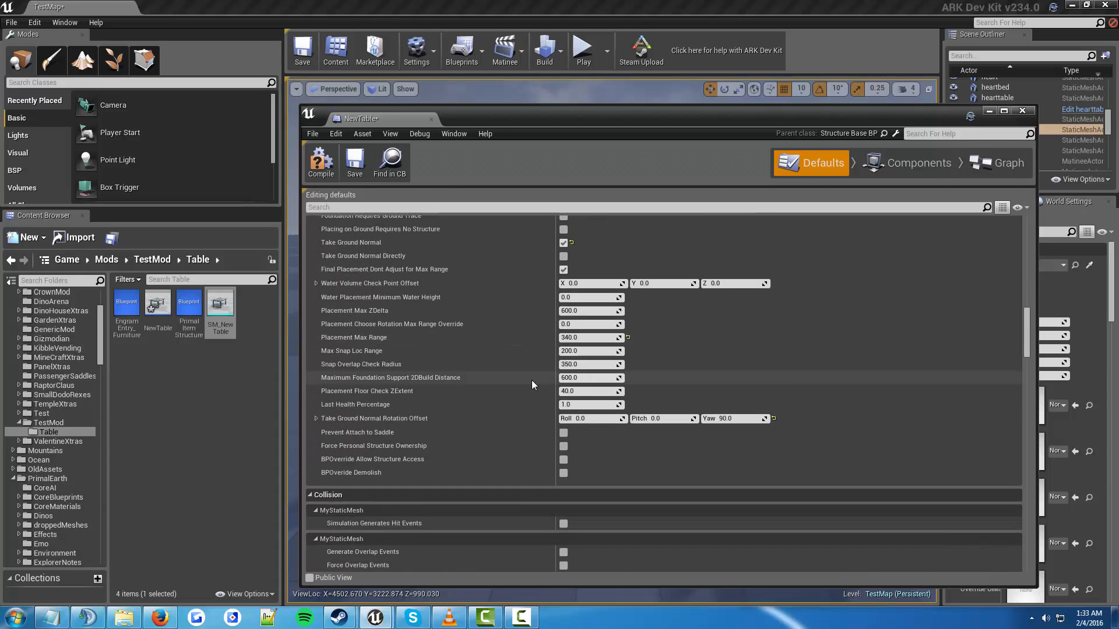
# Set the NewTable blueprint's Pickup Gives Item to PrimalItemStructure_Furniture_NewTable
pyautogui.scroll(-12, 531, 380)
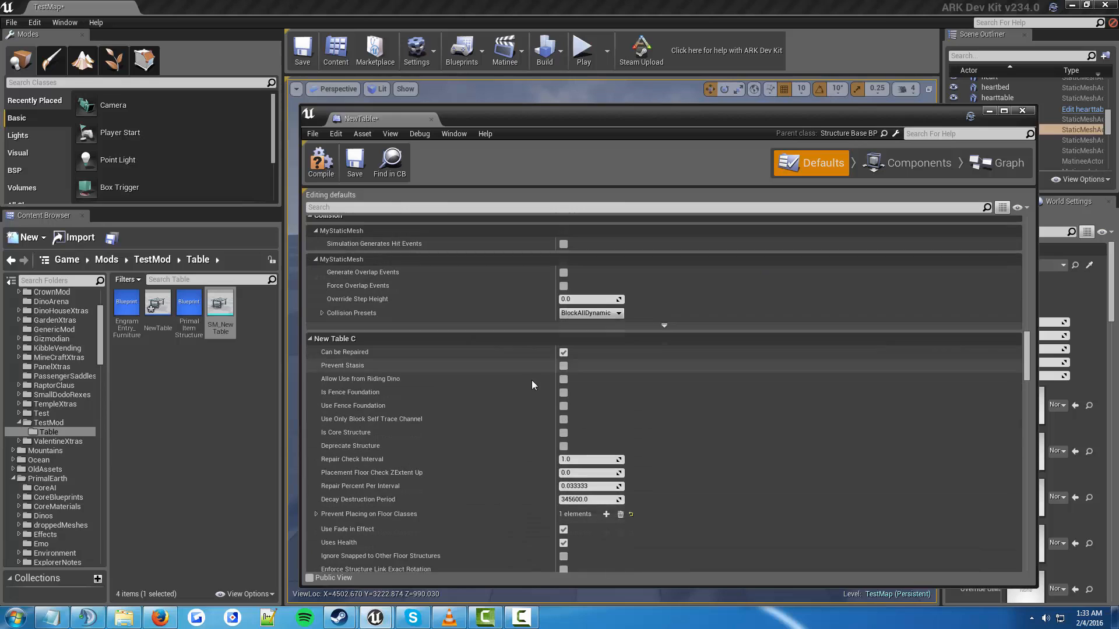
pyautogui.scroll(-13, 532, 380)
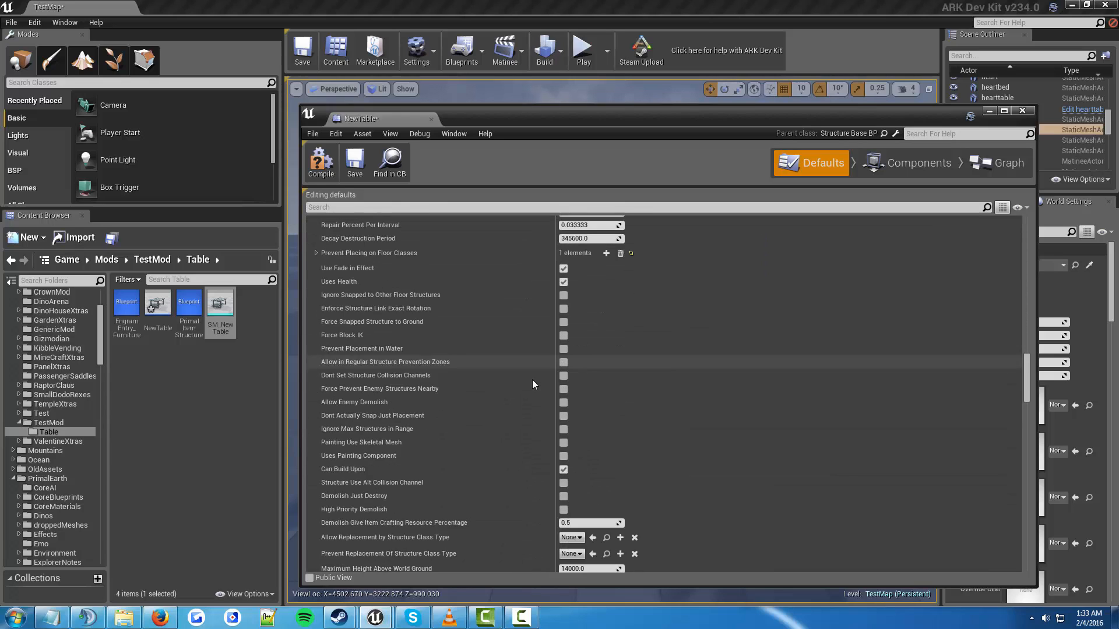
pyautogui.scroll(-7, 533, 380)
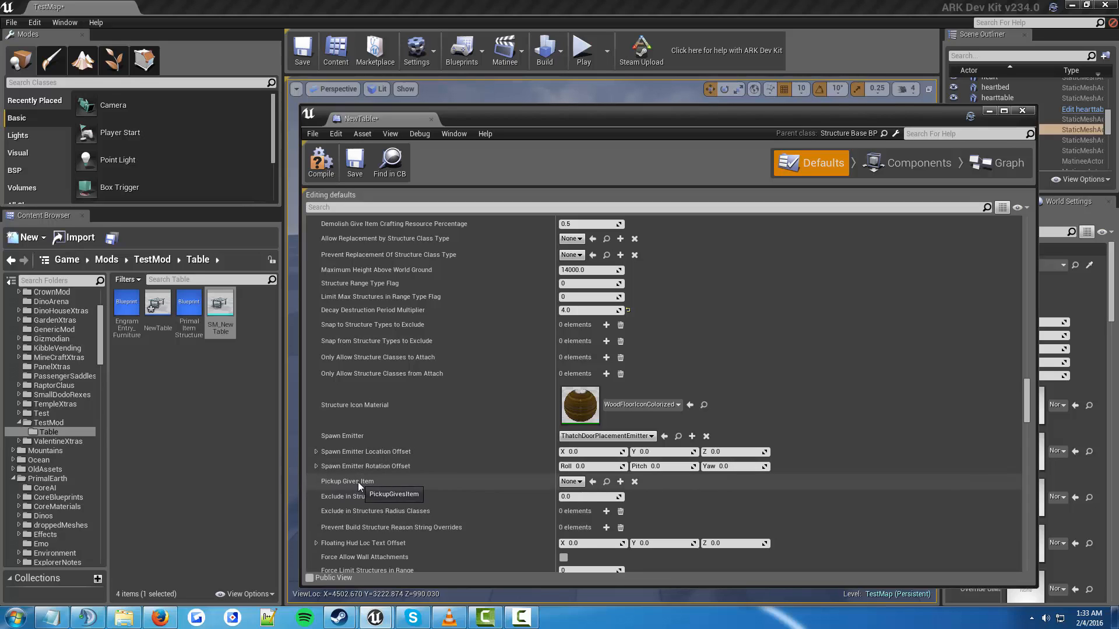
pyautogui.click(574, 482)
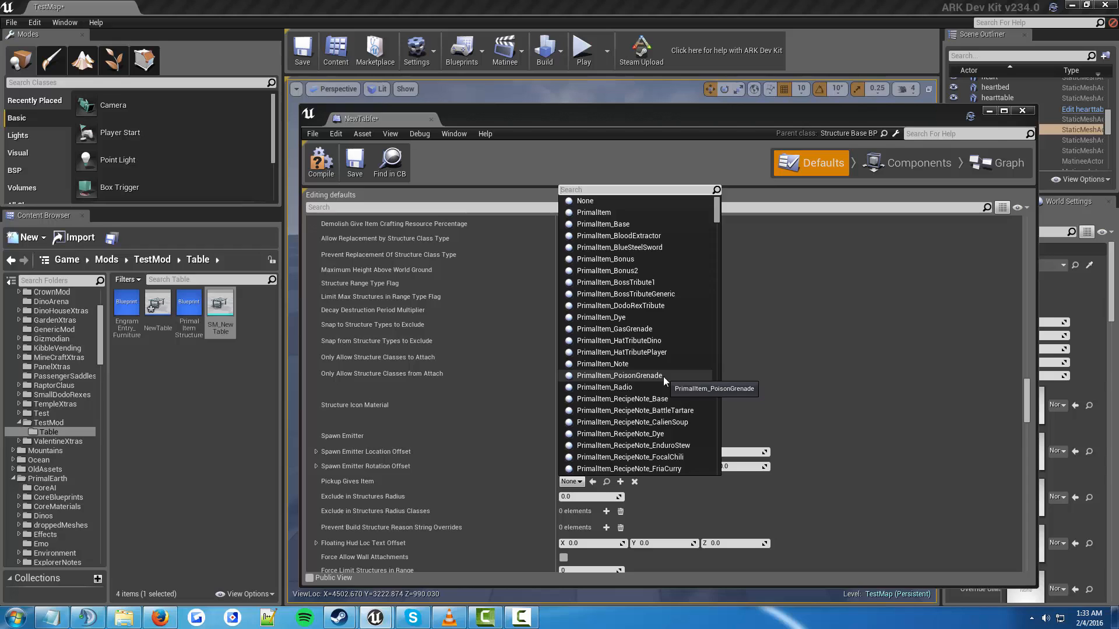
pyautogui.write('newtabl')
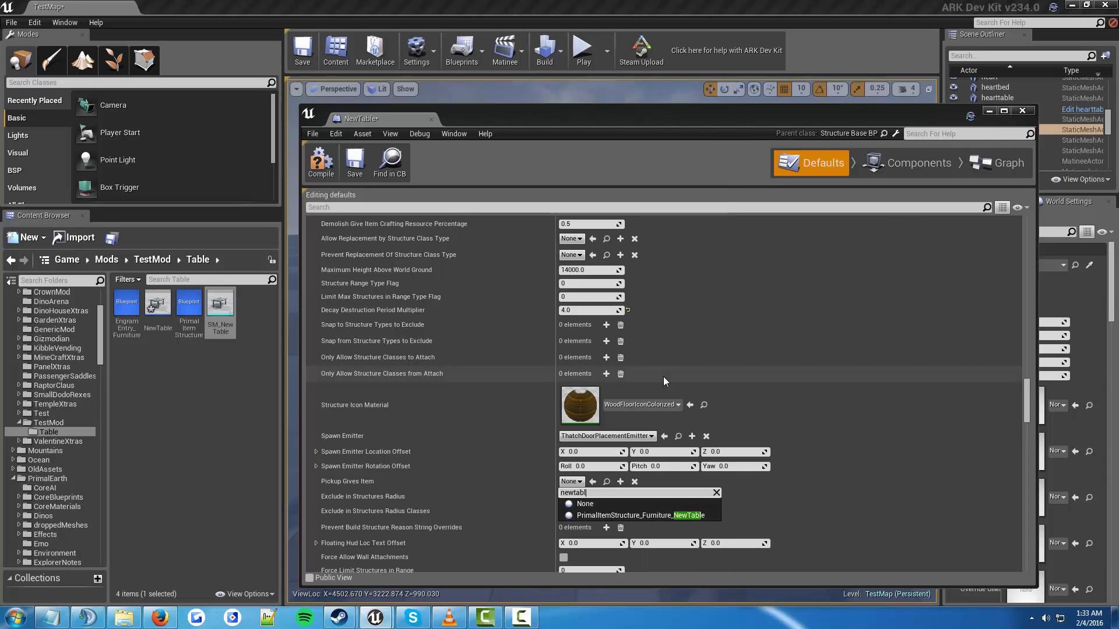
pyautogui.click(612, 514)
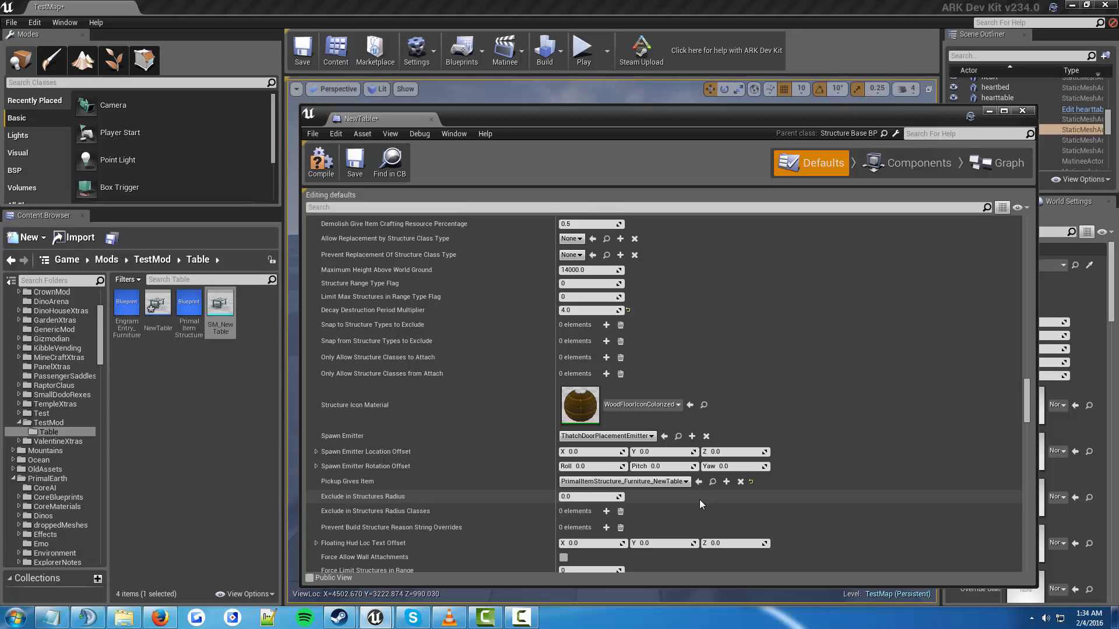
# Set the Hurt FX of the NewTable blueprint to the P_ImpactMetal particle system
pyautogui.scroll(-5, 699, 498)
pyautogui.scroll(-15, 676, 455)
pyautogui.scroll(-20, 684, 446)
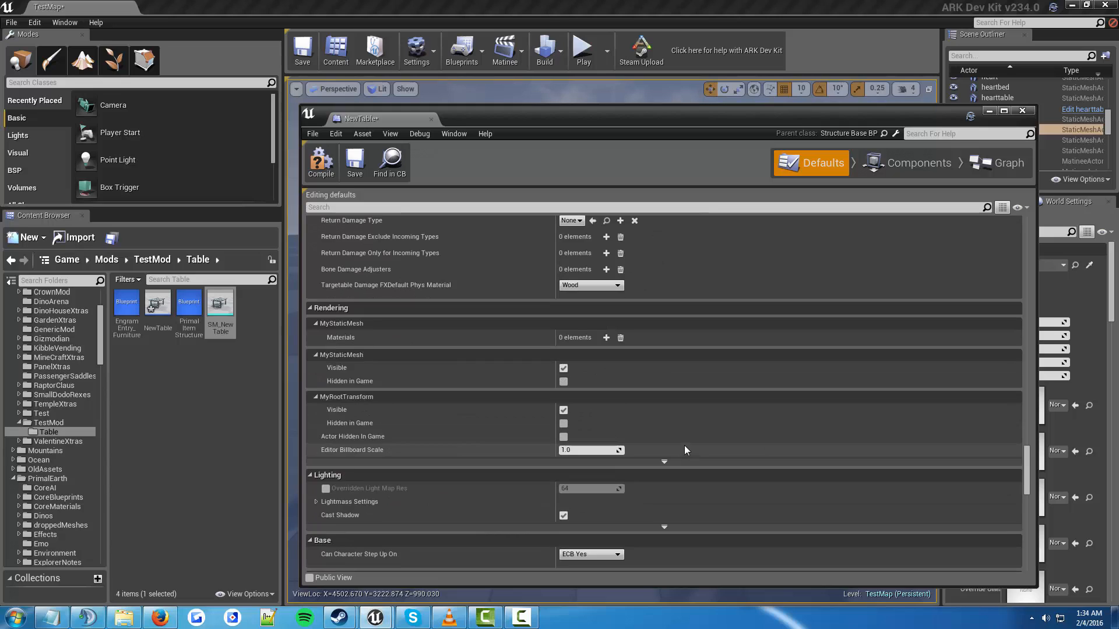
pyautogui.scroll(-5, 684, 445)
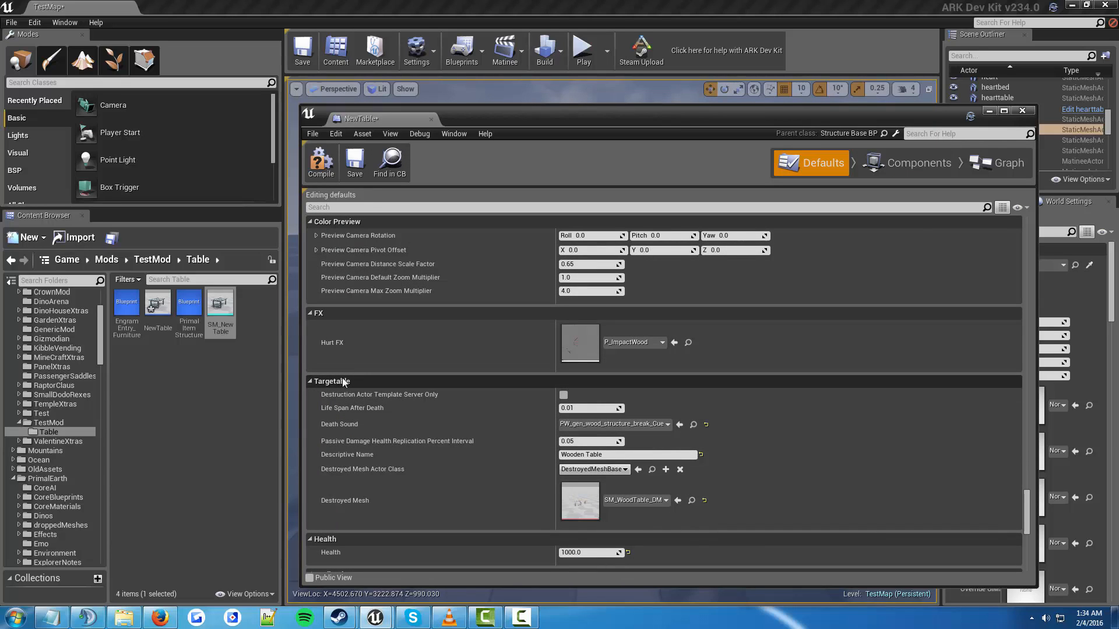
pyautogui.click(627, 343)
pyautogui.write('impac')
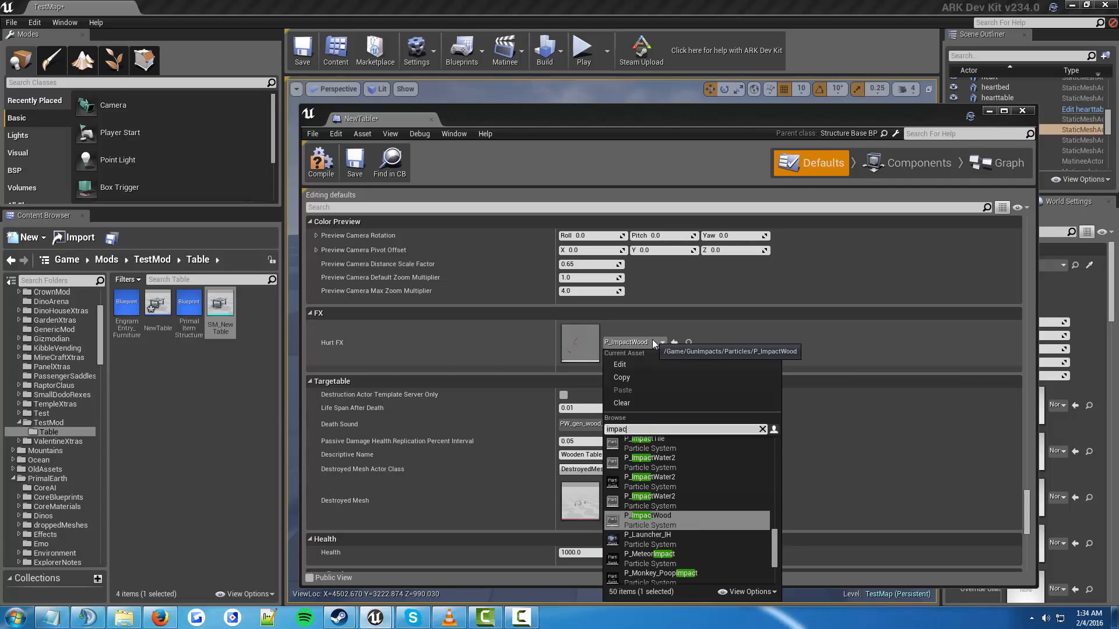
pyautogui.write('tmeta')
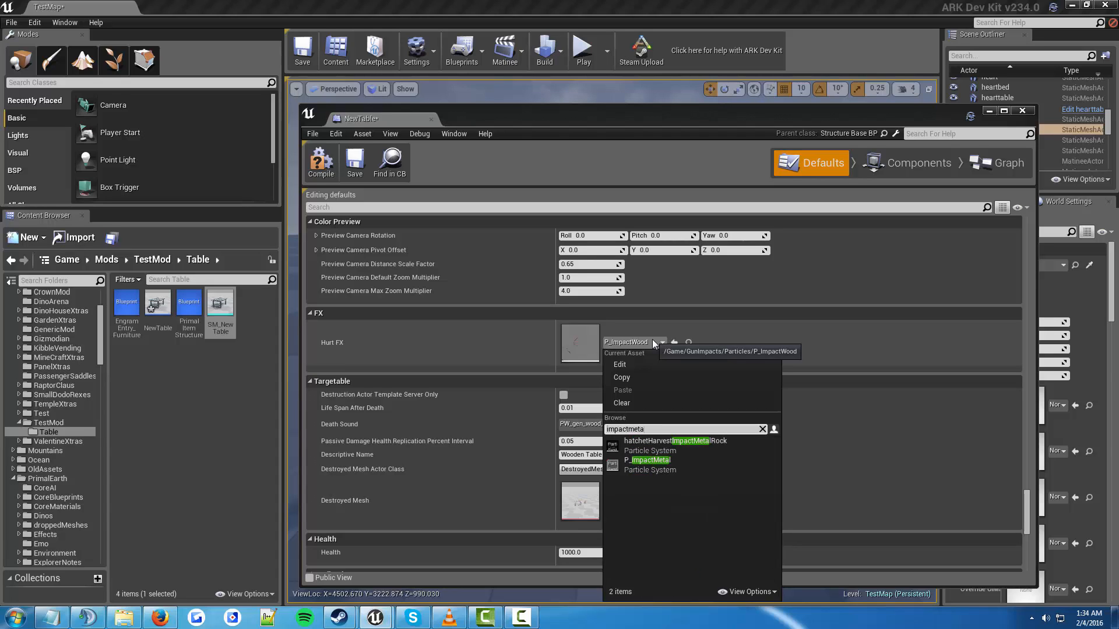
pyautogui.click(650, 462)
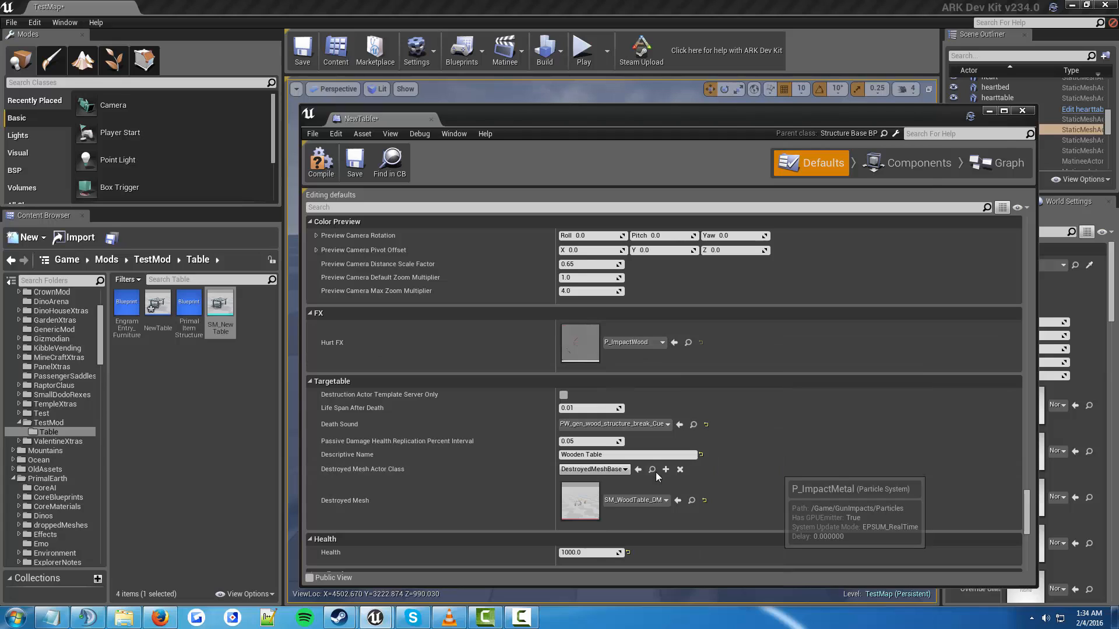
# Set the Targetable Death Sound to PW_gen_metal_destroy_Cue
pyautogui.click(628, 424)
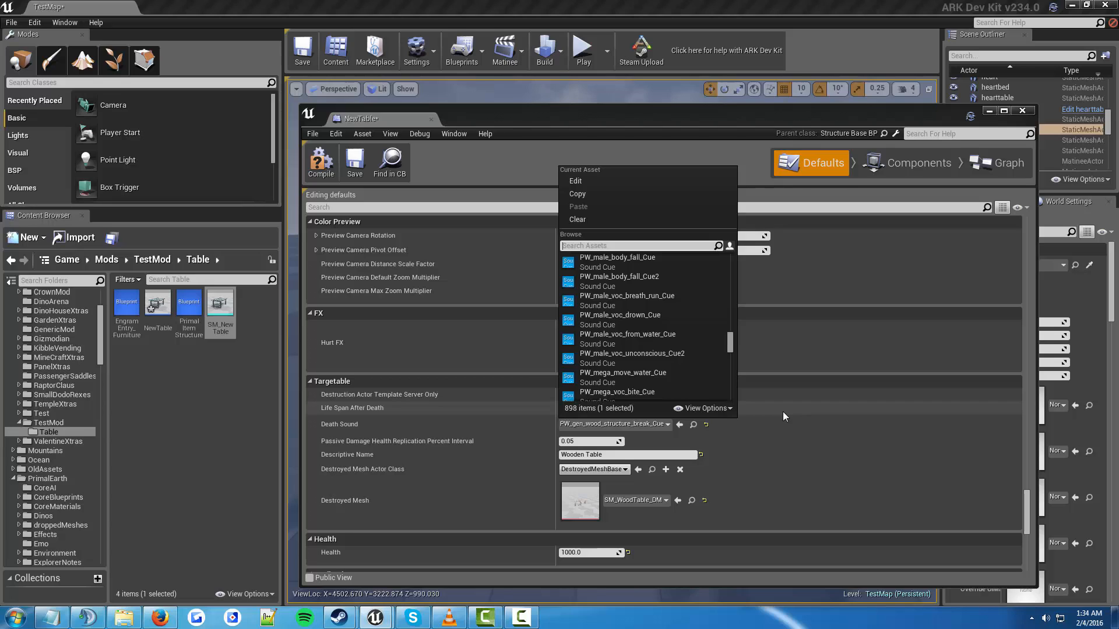
pyautogui.write('metal')
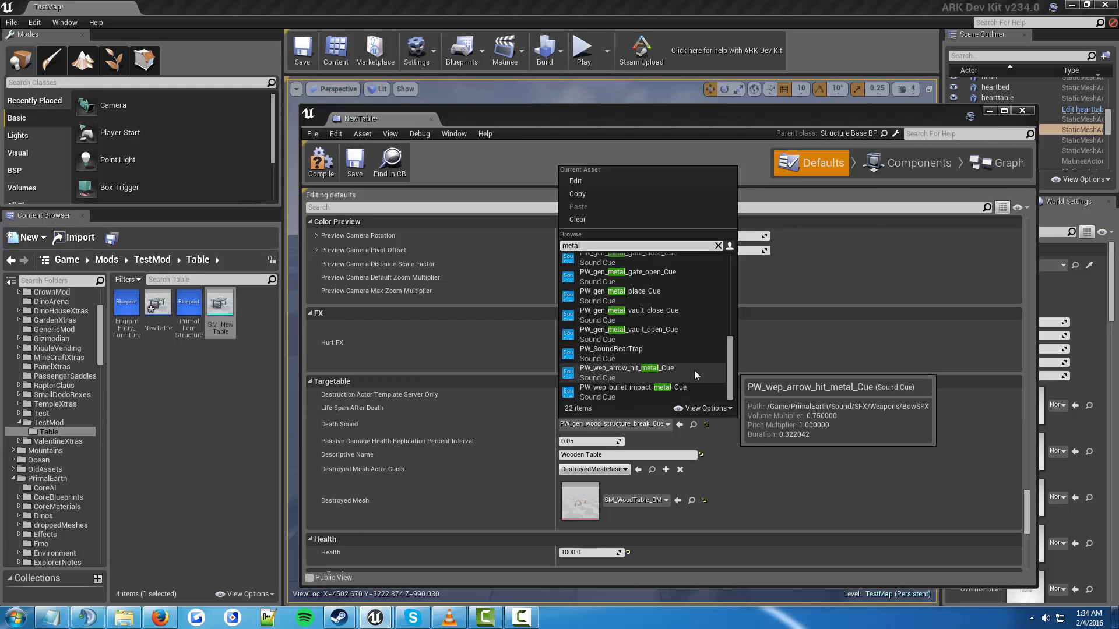
pyautogui.scroll(1, 676, 379)
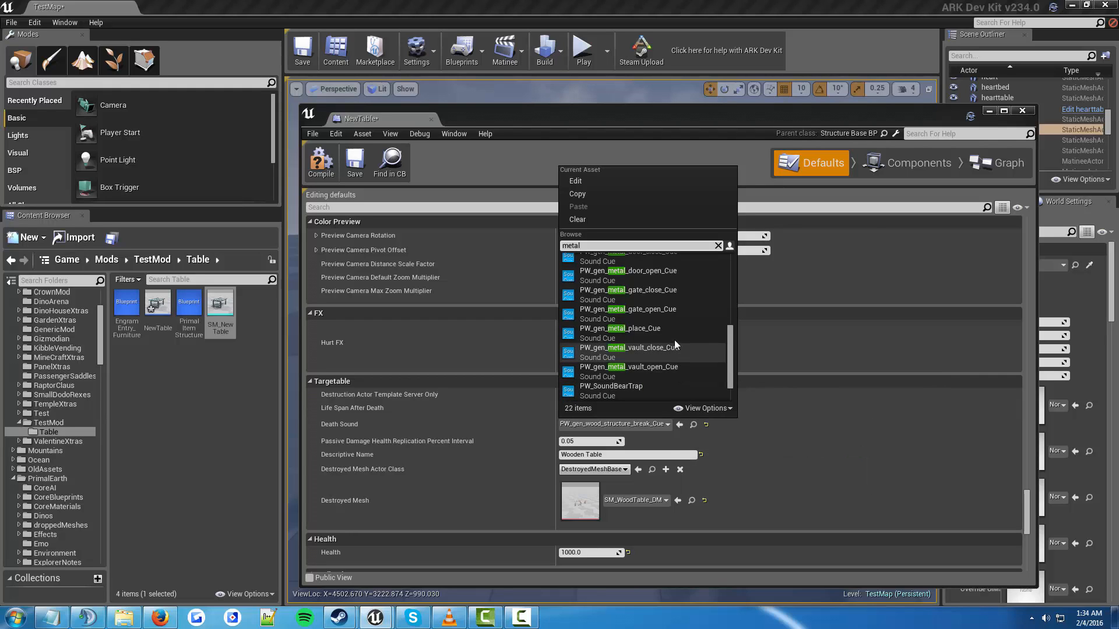
pyautogui.scroll(1, 686, 340)
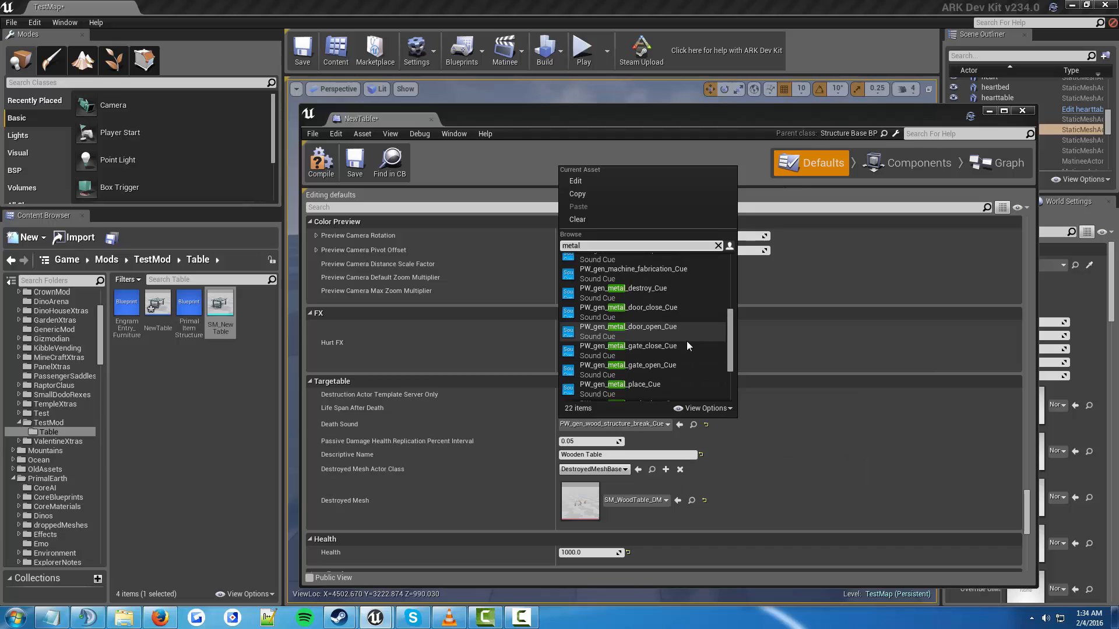
pyautogui.click(652, 293)
# Change the table's Descriptive Name to Metal Table
pyautogui.scroll(-1, 718, 441)
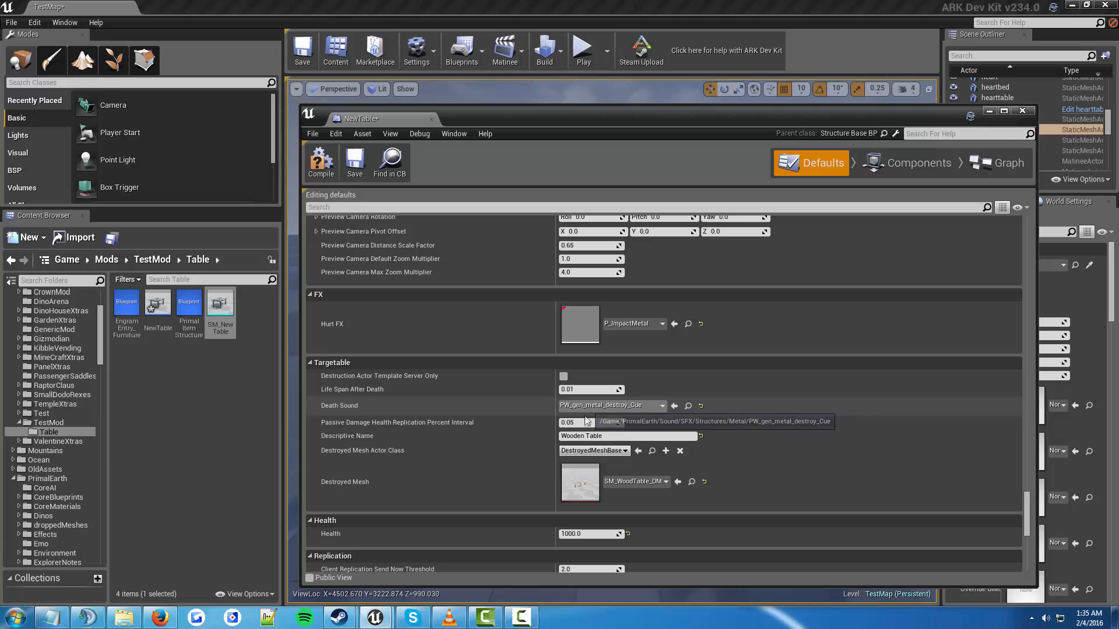
pyautogui.click(584, 436)
pyautogui.press('BackSpace')
pyautogui.press('BackSpace')
pyautogui.press('BackSpace')
pyautogui.press('BackSpace')
pyautogui.press('BackSpace')
pyautogui.press('BackSpace')
pyautogui.write('Metal')
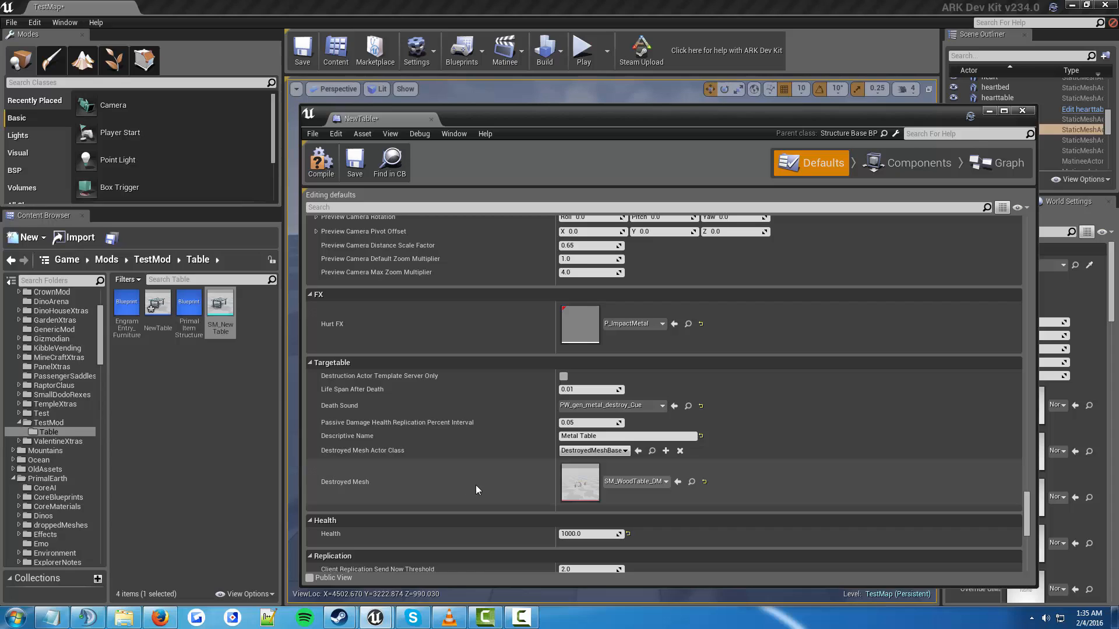
# Clear the table's Destroyed Mesh and set its Health to 2500
pyautogui.click(664, 480)
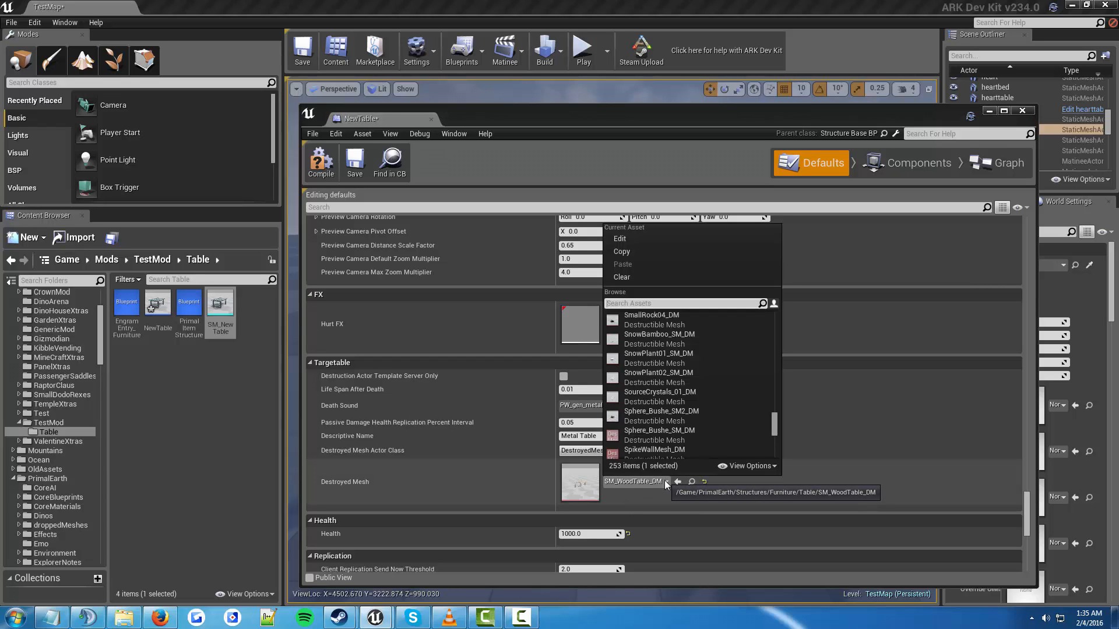
pyautogui.click(620, 278)
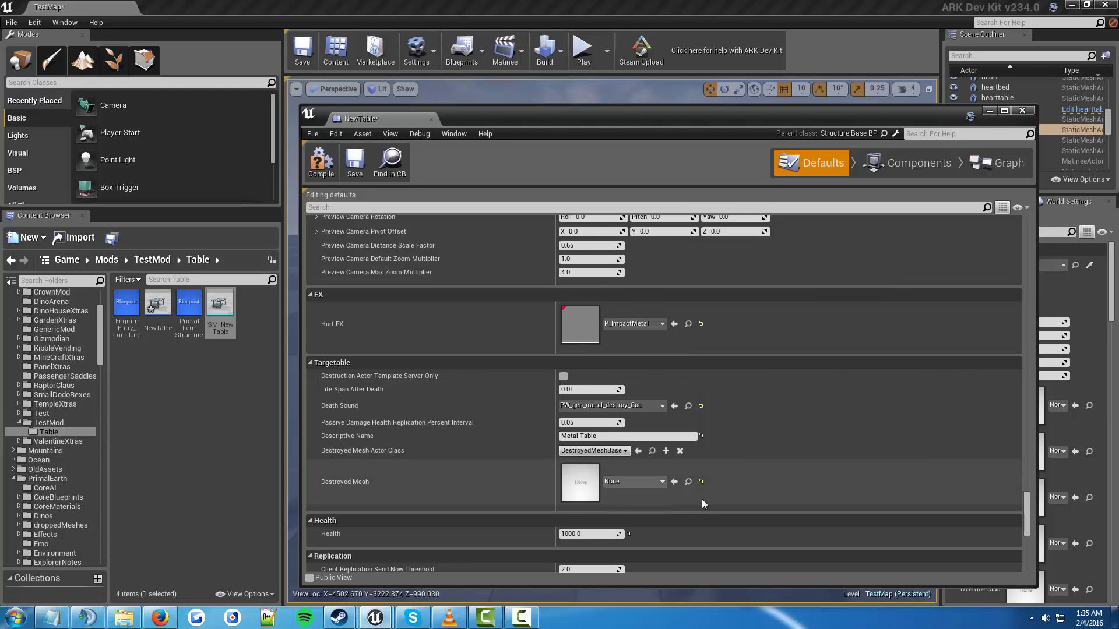
pyautogui.scroll(-2, 699, 478)
pyautogui.scroll(-1, 624, 477)
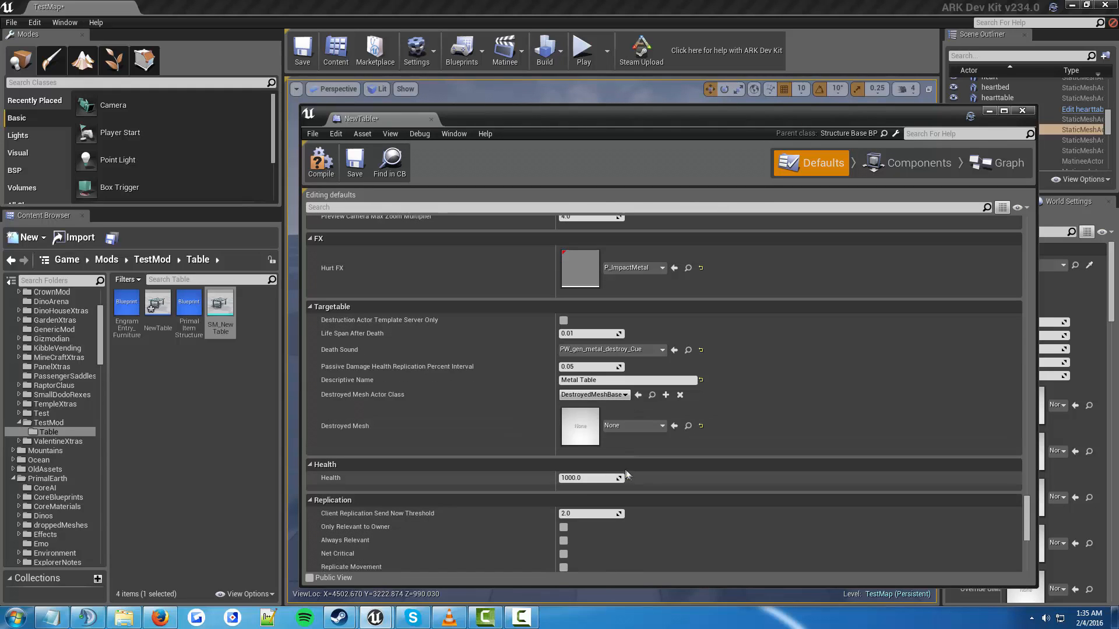
pyautogui.click(582, 479)
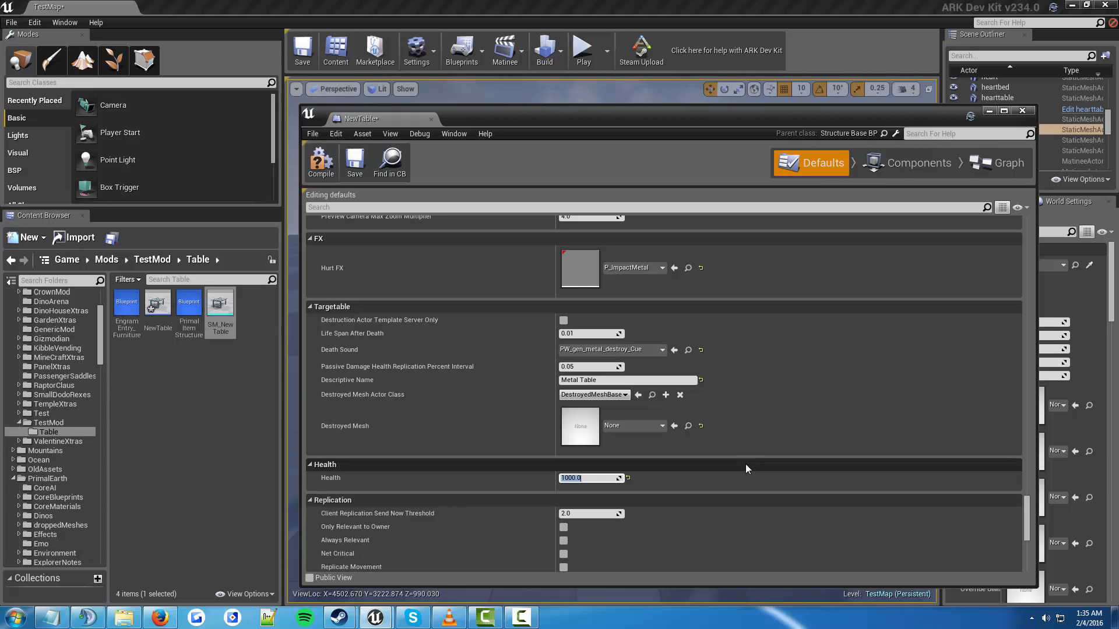
pyautogui.write('2500')
pyautogui.click(705, 480)
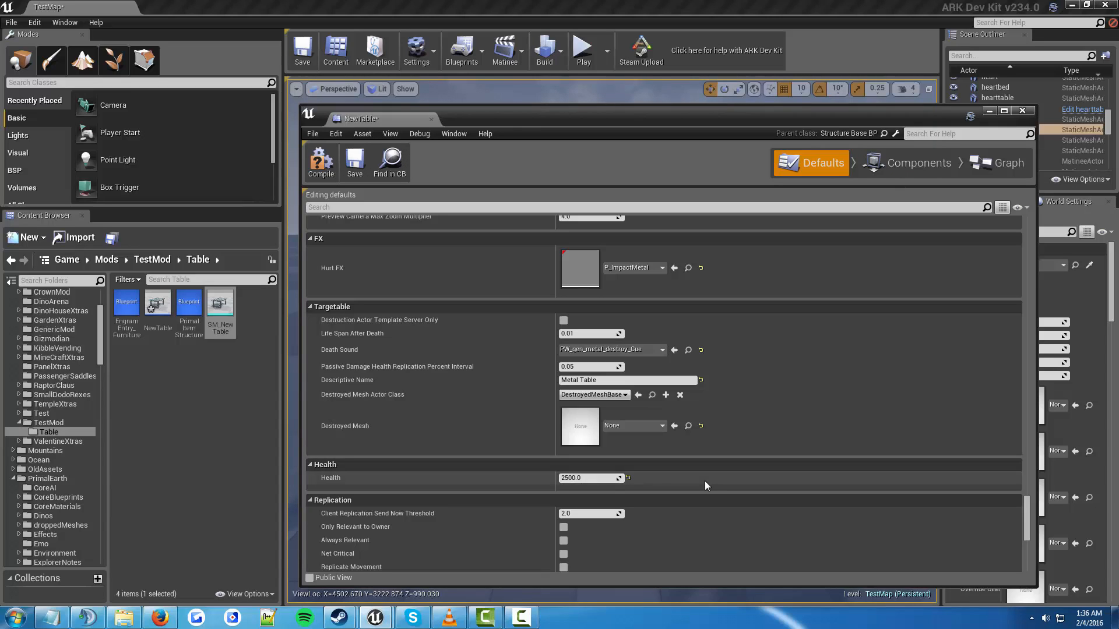
# Set Targetable Damage FXDefault Phys Material in the Damage section to Metal
pyautogui.scroll(-2, 695, 488)
pyautogui.scroll(5, 687, 487)
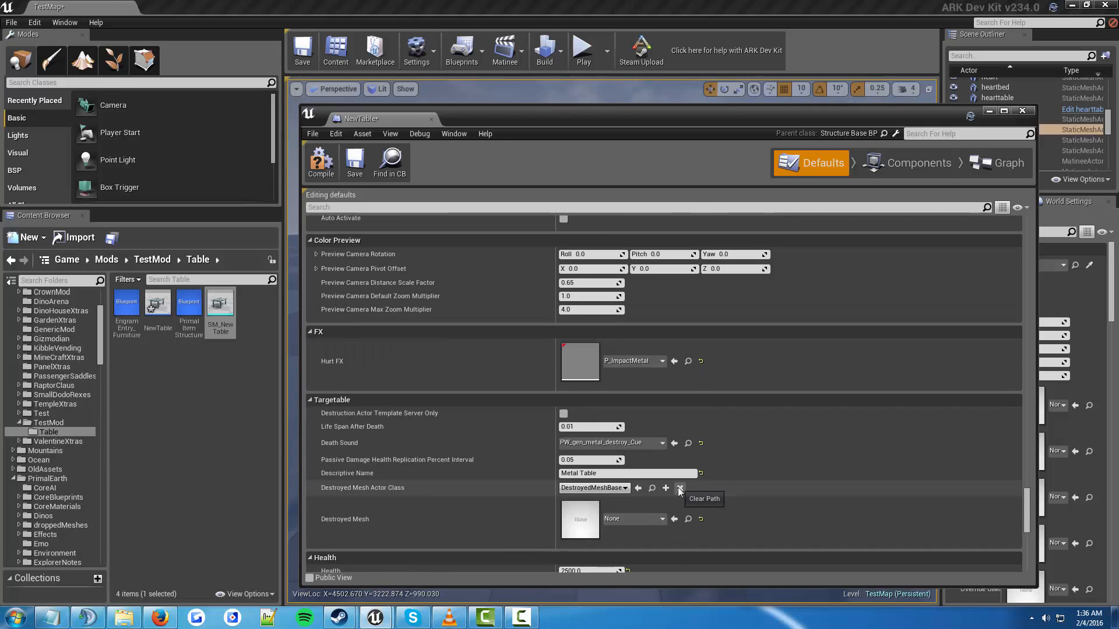
pyautogui.scroll(4, 677, 492)
pyautogui.scroll(6, 677, 490)
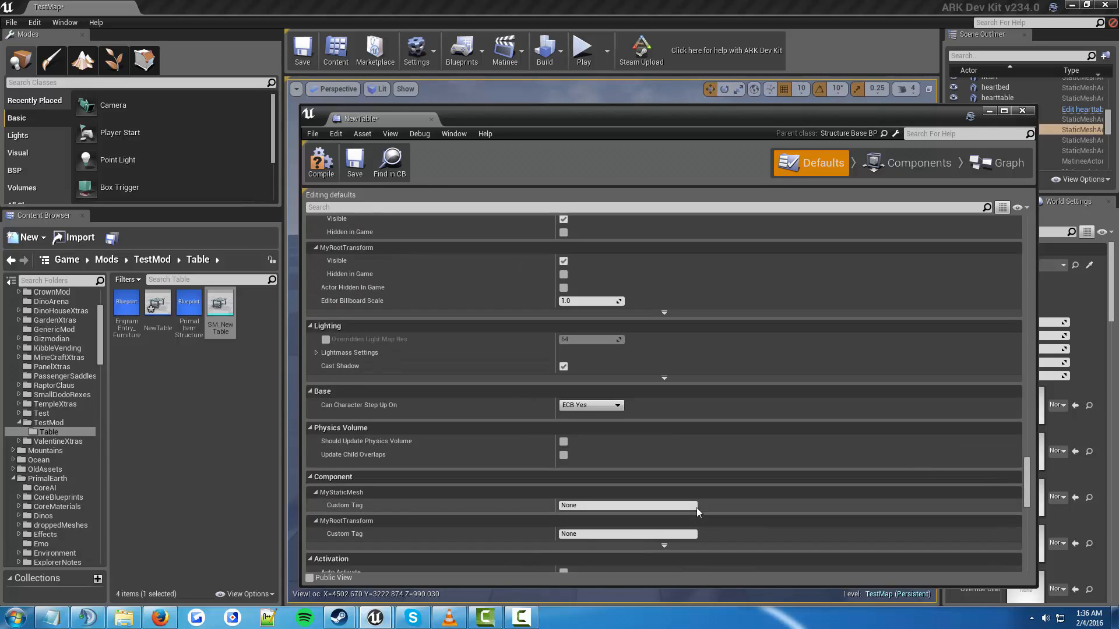
pyautogui.scroll(4, 689, 518)
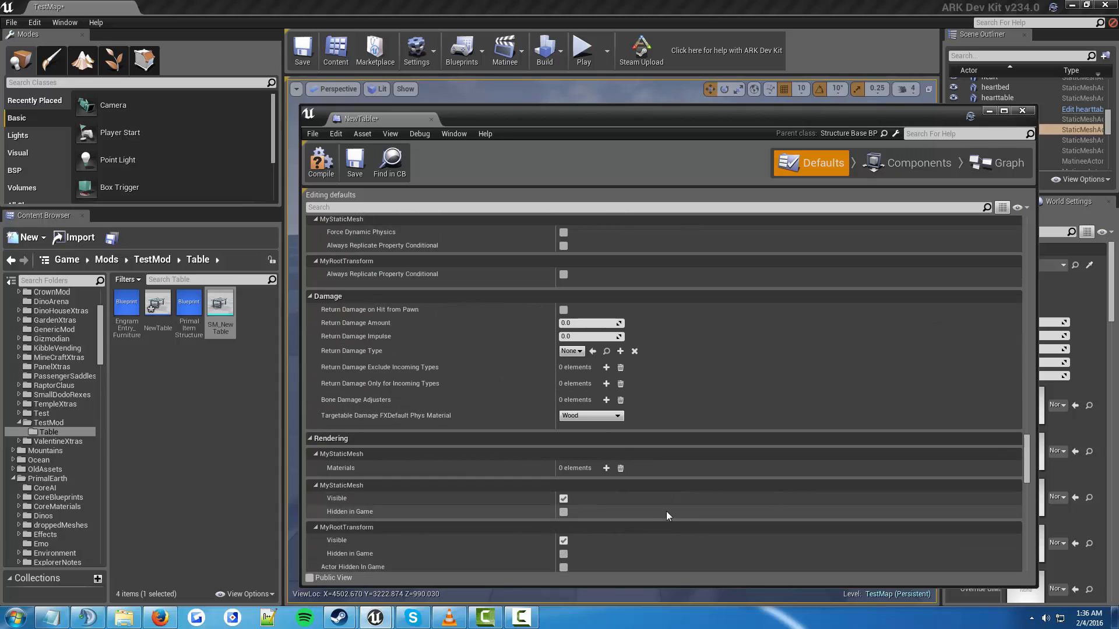
pyautogui.scroll(2, 666, 512)
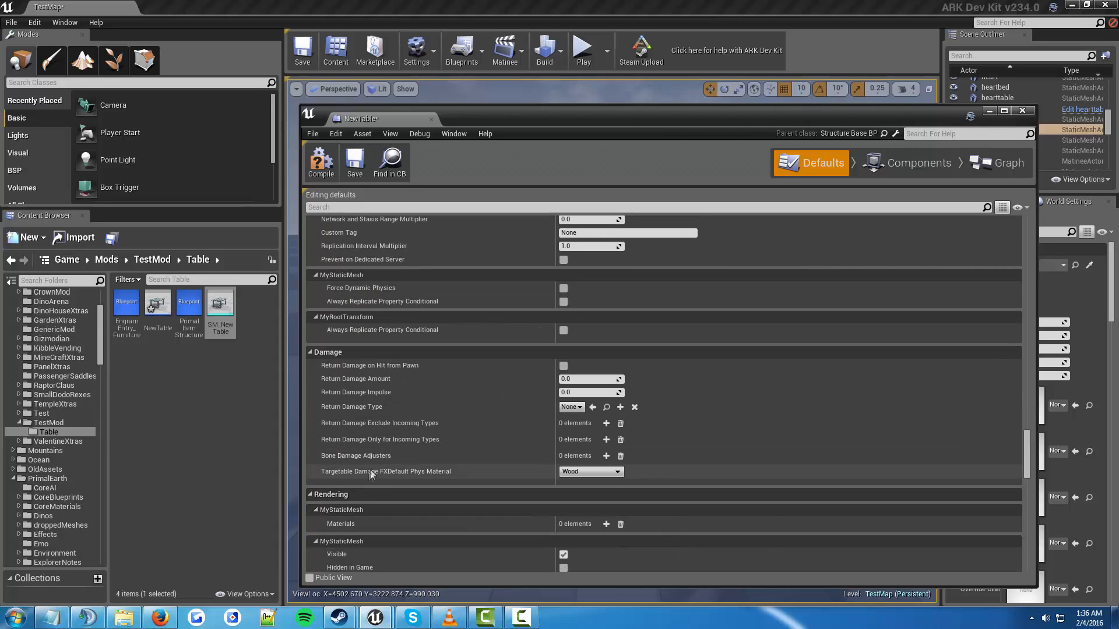
pyautogui.click(586, 474)
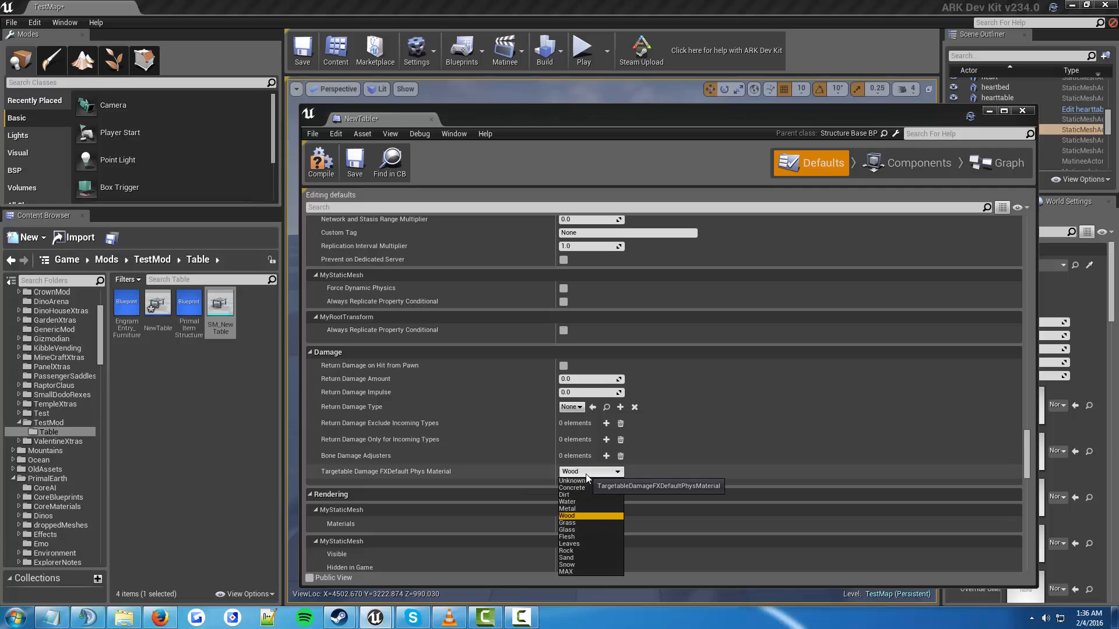
pyautogui.click(570, 509)
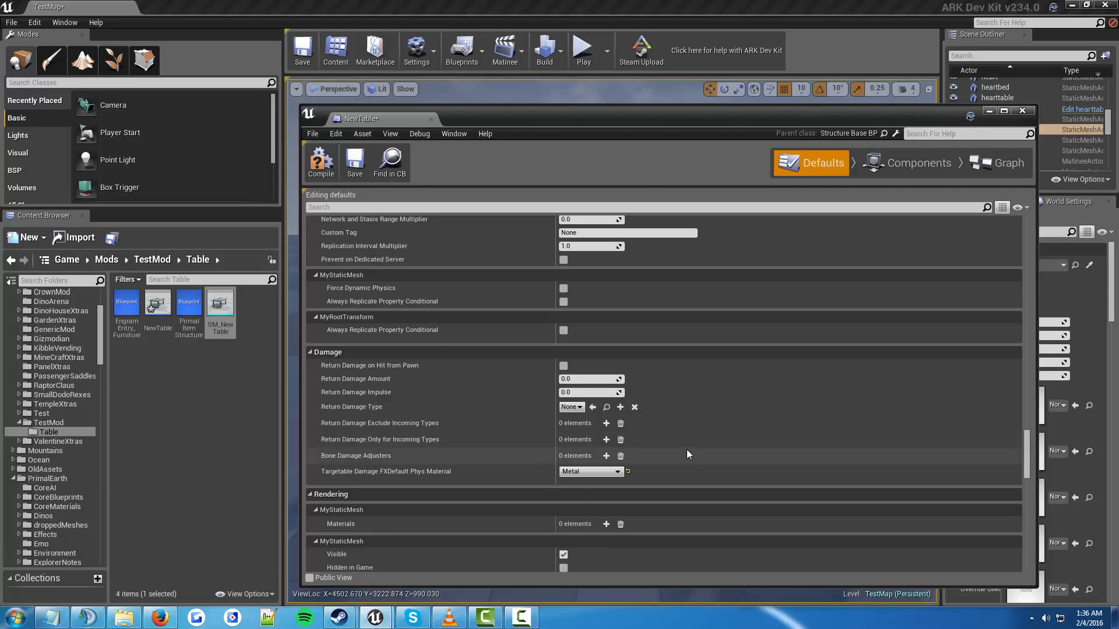
# Set the NewTable blueprint's Structure Settings Class to StructureSettings_BrokenByExplosives_WeakMetalDmg
pyautogui.scroll(10, 687, 449)
pyautogui.scroll(3, 689, 457)
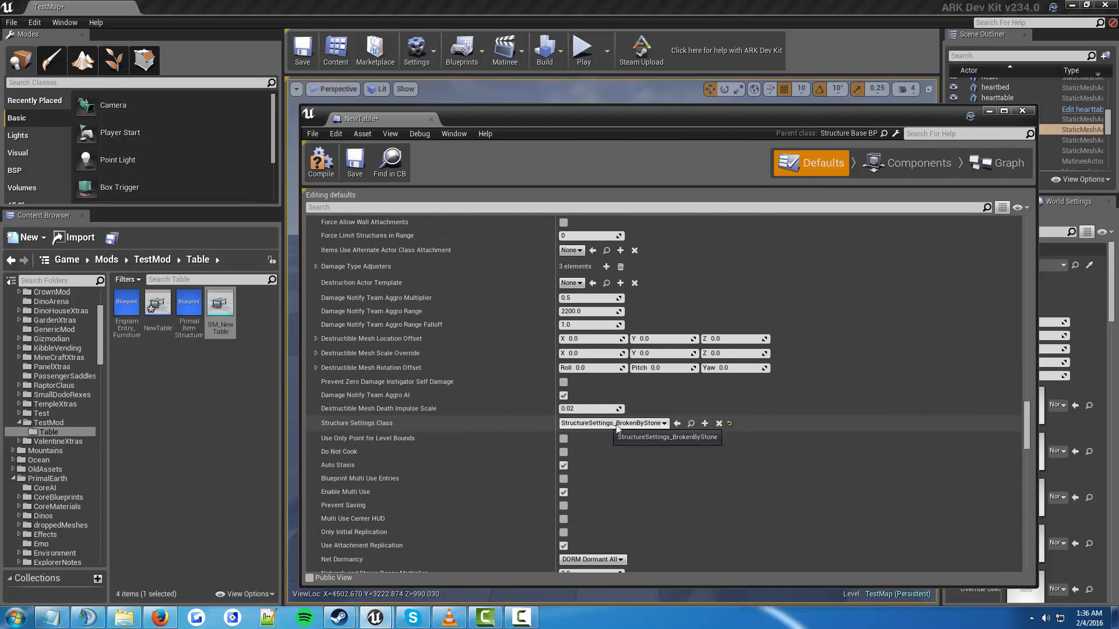
pyautogui.click(636, 425)
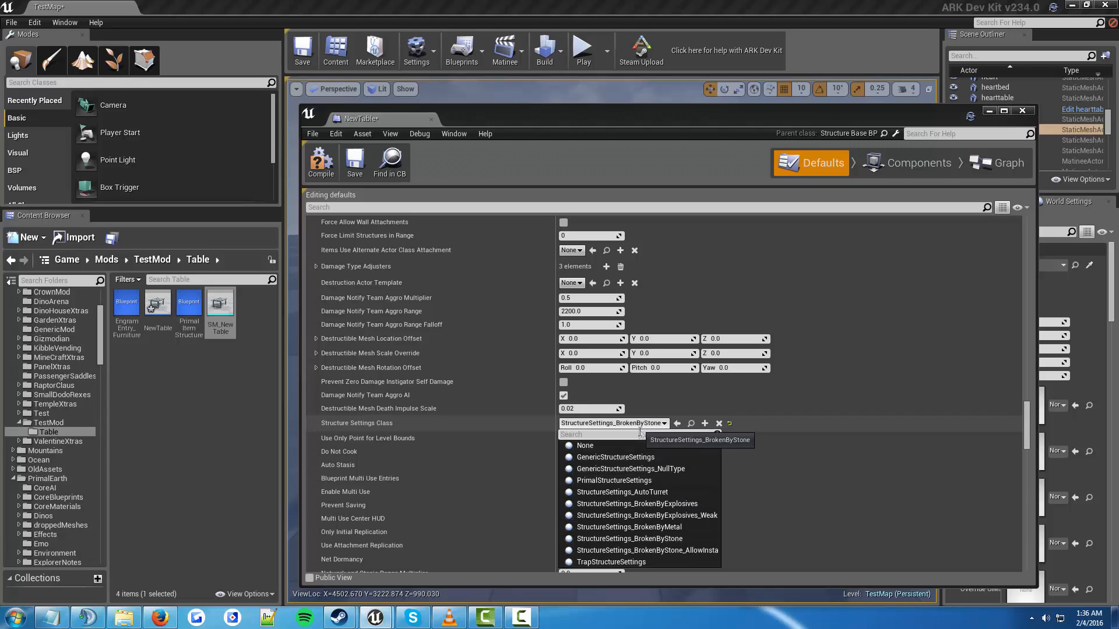
pyautogui.click(684, 516)
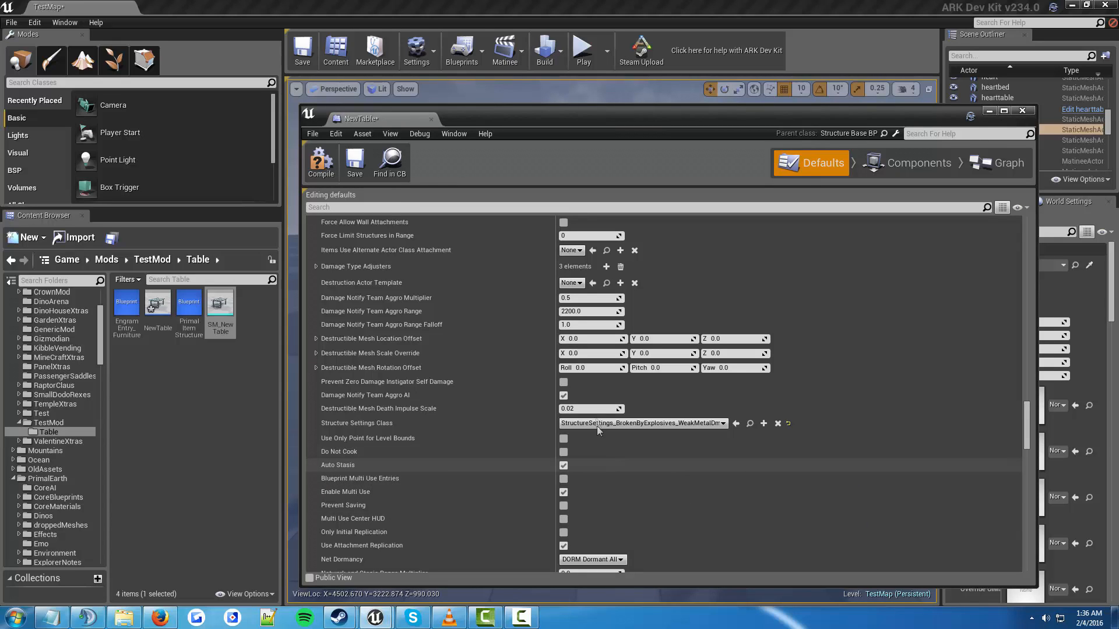
# Locate the assigned structure settings class in the Content Browser, and return to the NewTable blueprint in the TestMod Table folder
pyautogui.scroll(2, 648, 460)
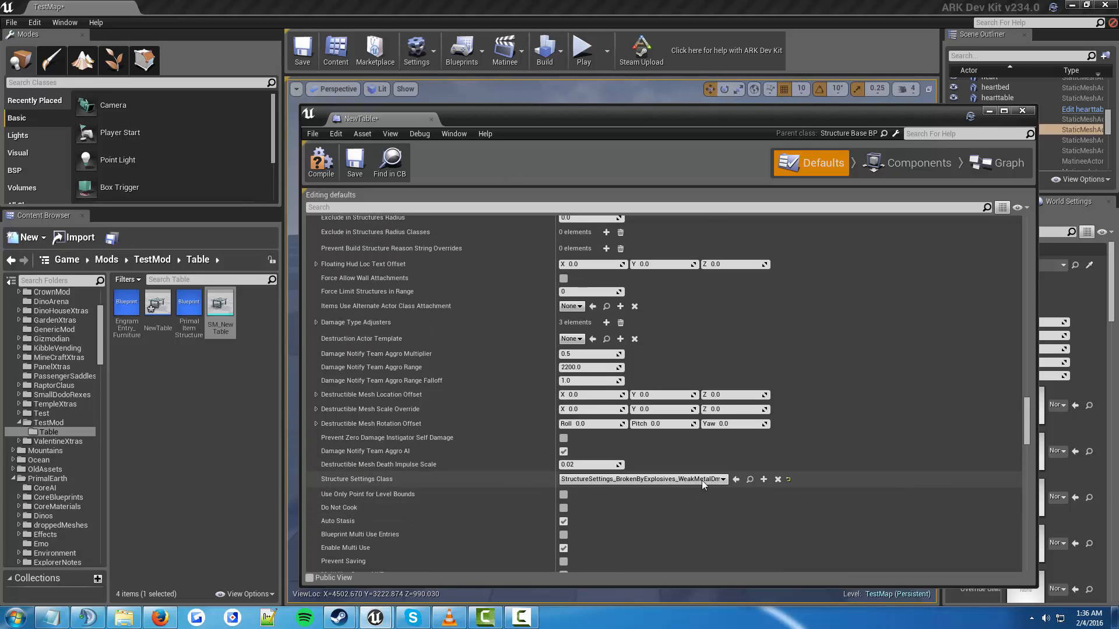
pyautogui.click(750, 479)
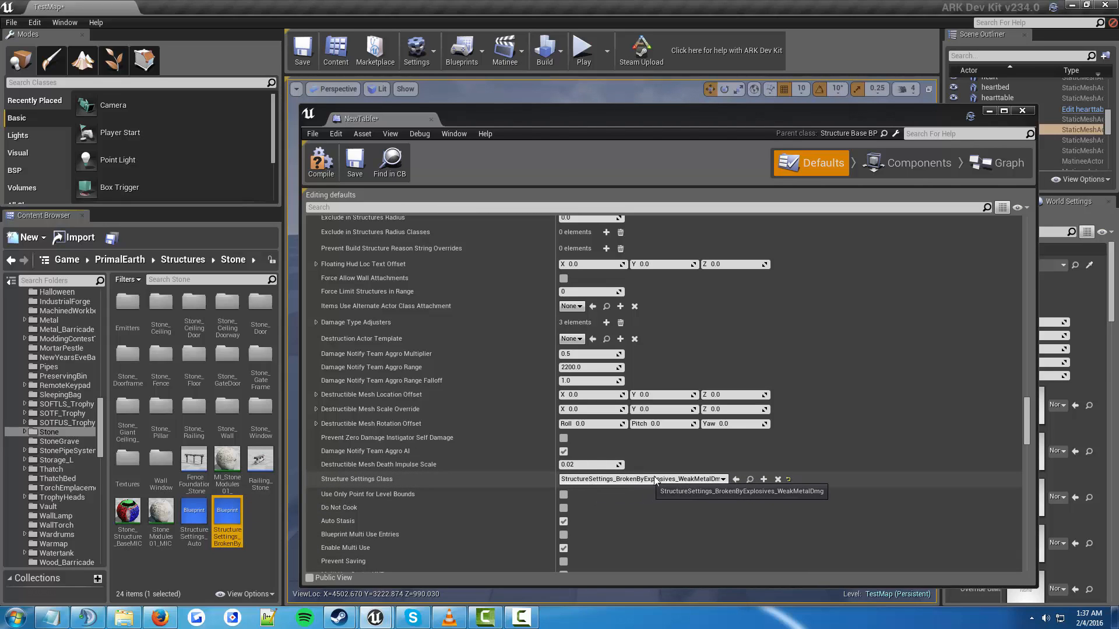
pyautogui.click(389, 163)
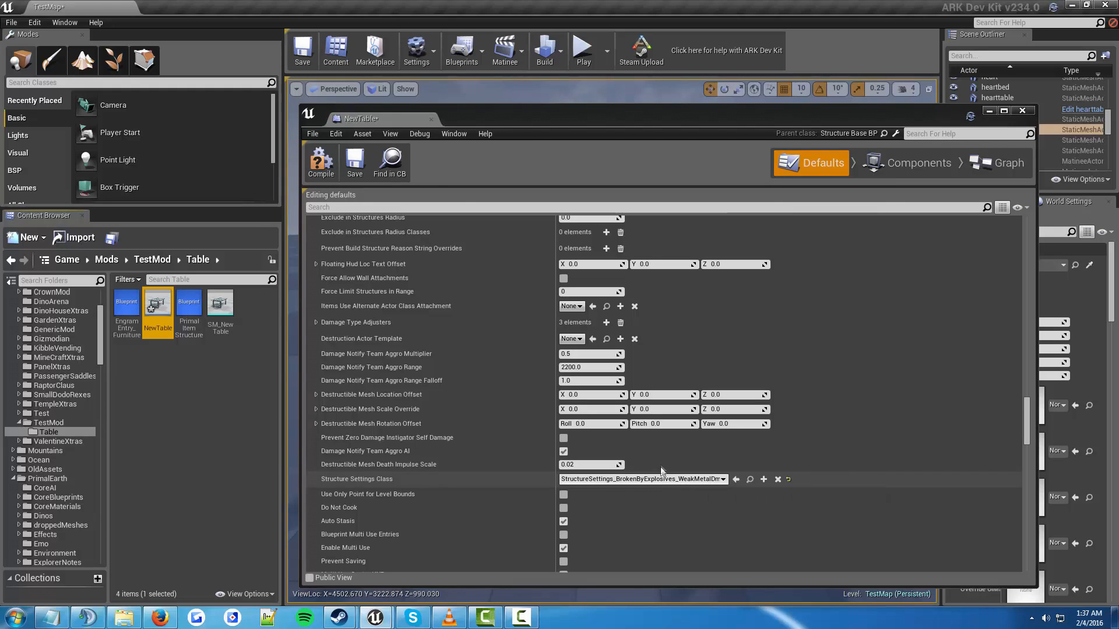
pyautogui.scroll(3, 663, 463)
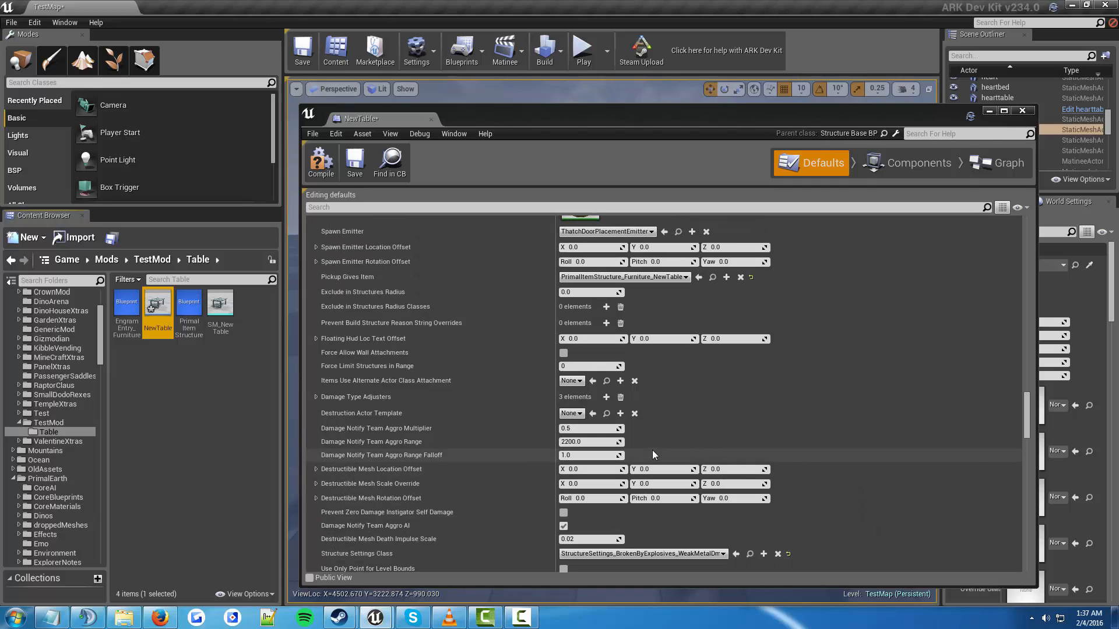
# Review the remaining default properties of the NewTable blueprint, including its Damage, Rendering, FX, Targetable and Health sections
pyautogui.scroll(2, 662, 424)
pyautogui.scroll(-10, 665, 425)
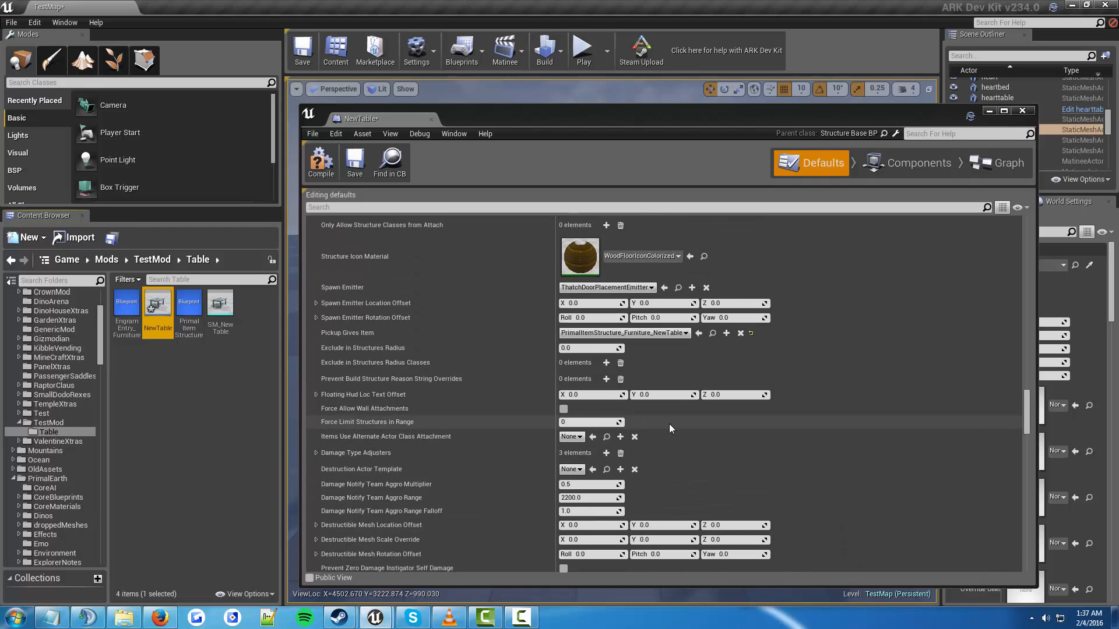
pyautogui.scroll(-8, 666, 426)
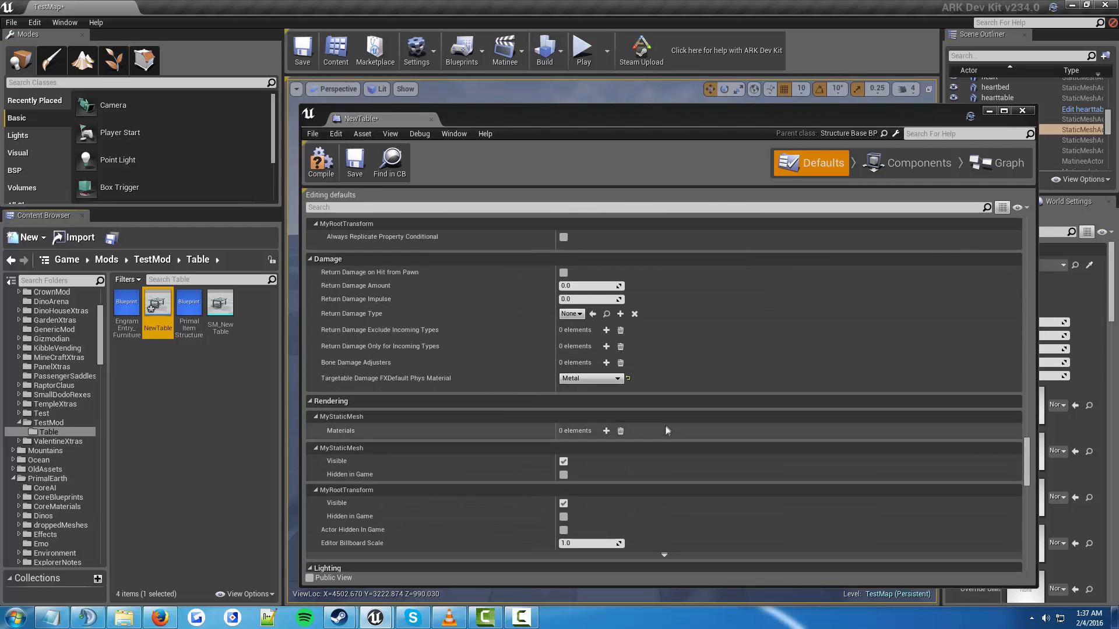
pyautogui.scroll(-10, 666, 420)
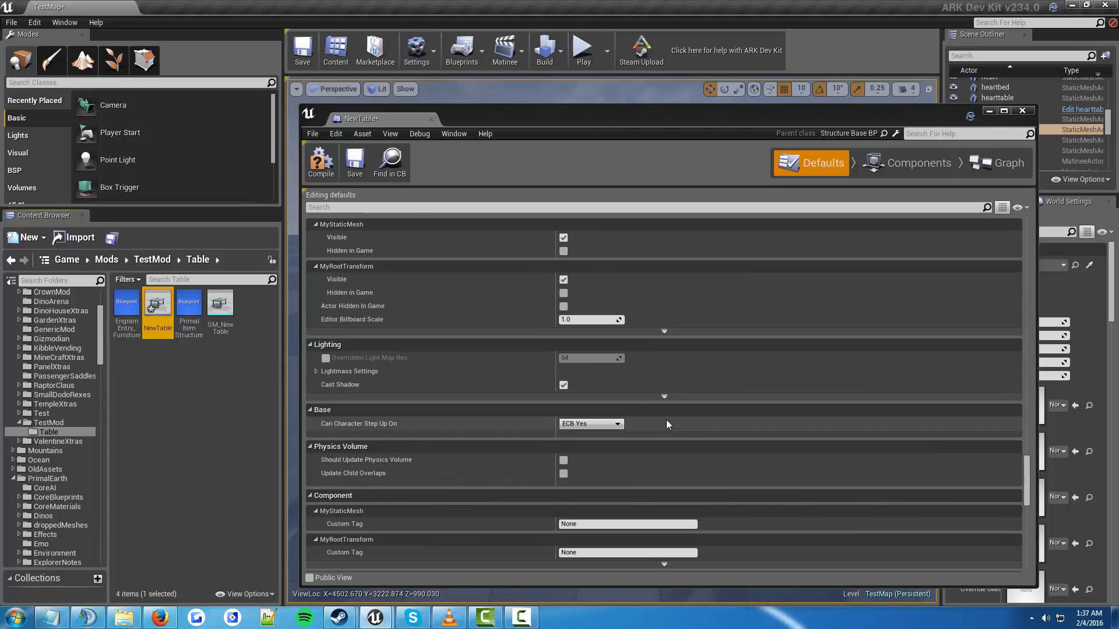
pyautogui.scroll(-5, 670, 415)
pyautogui.scroll(-2, 670, 411)
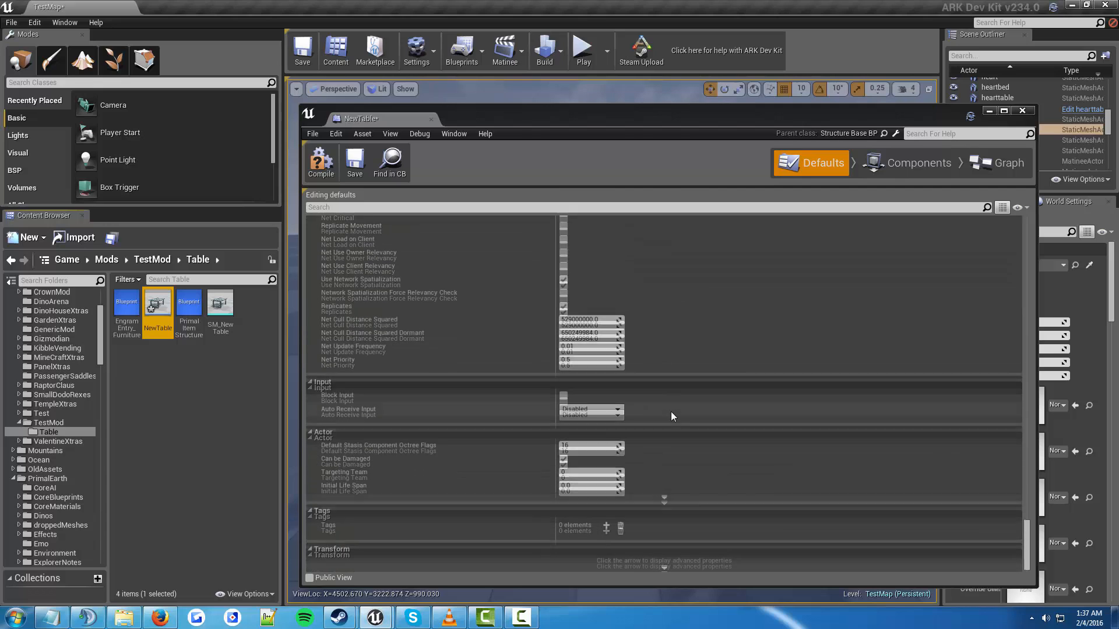
pyautogui.scroll(5, 672, 414)
pyautogui.scroll(4, 673, 421)
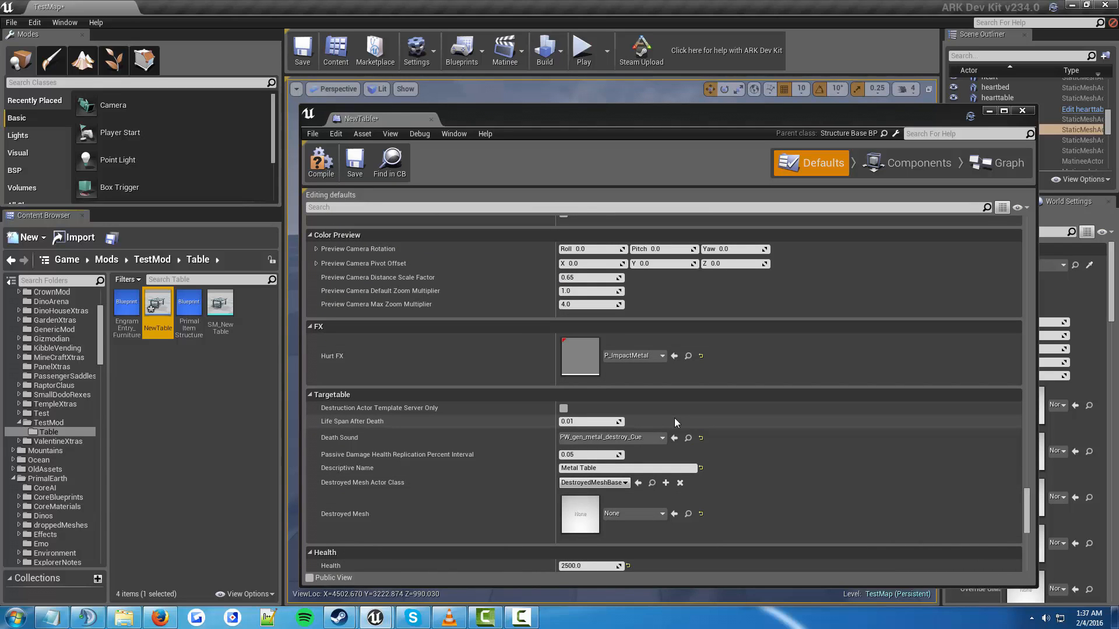
pyautogui.scroll(4, 674, 418)
pyautogui.scroll(1, 675, 418)
pyautogui.scroll(2, 676, 423)
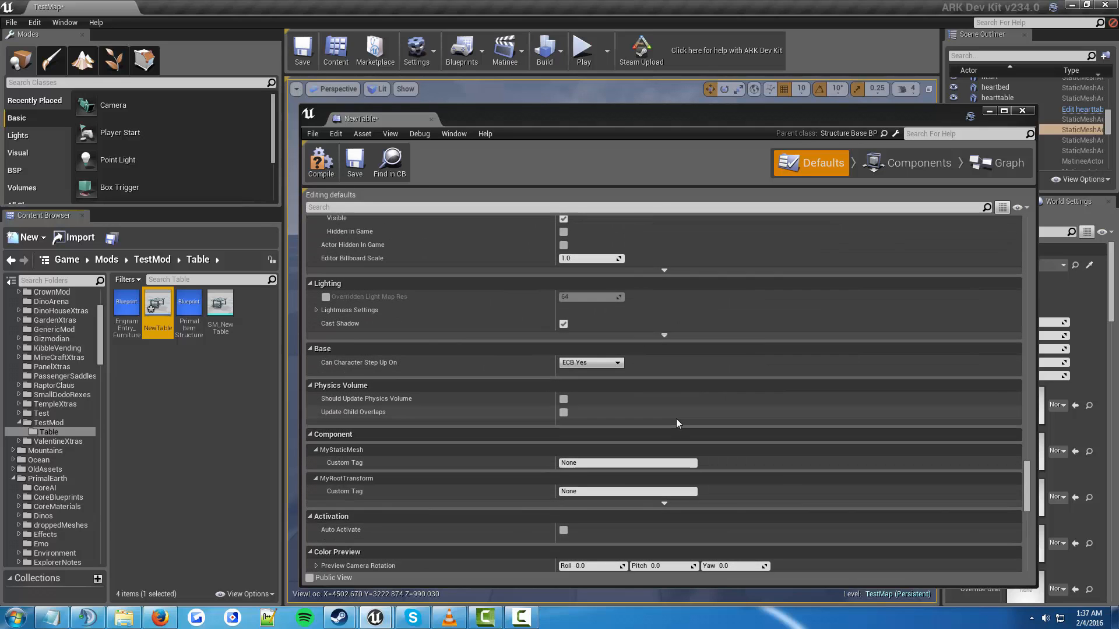
pyautogui.scroll(2, 677, 418)
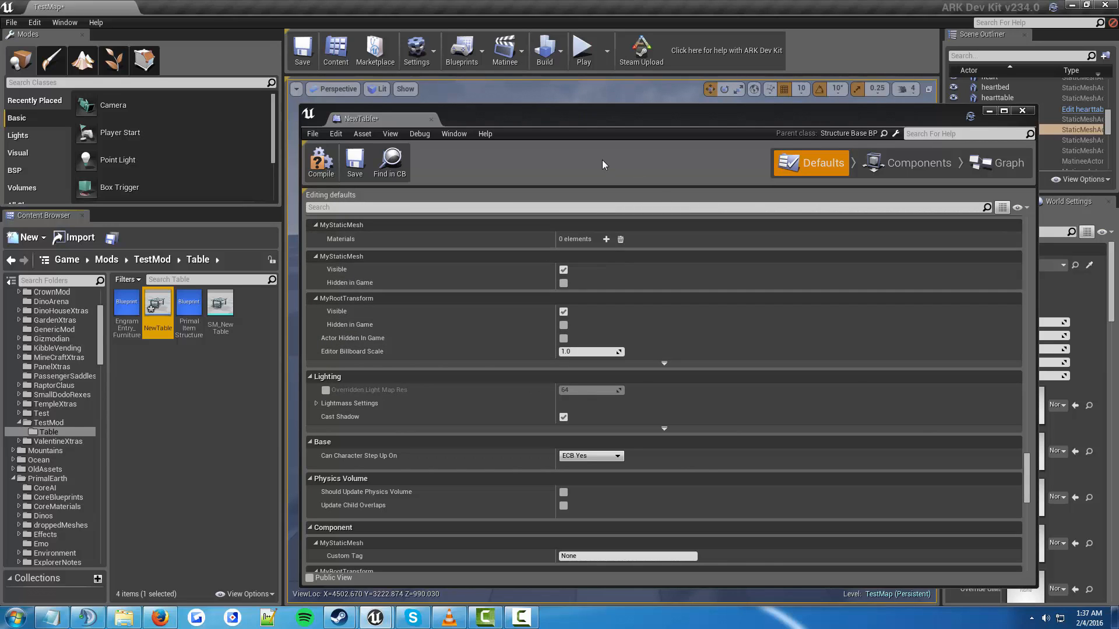
# Open the NewTable blueprint's component view and examine the whole table model in its preview
pyautogui.click(918, 157)
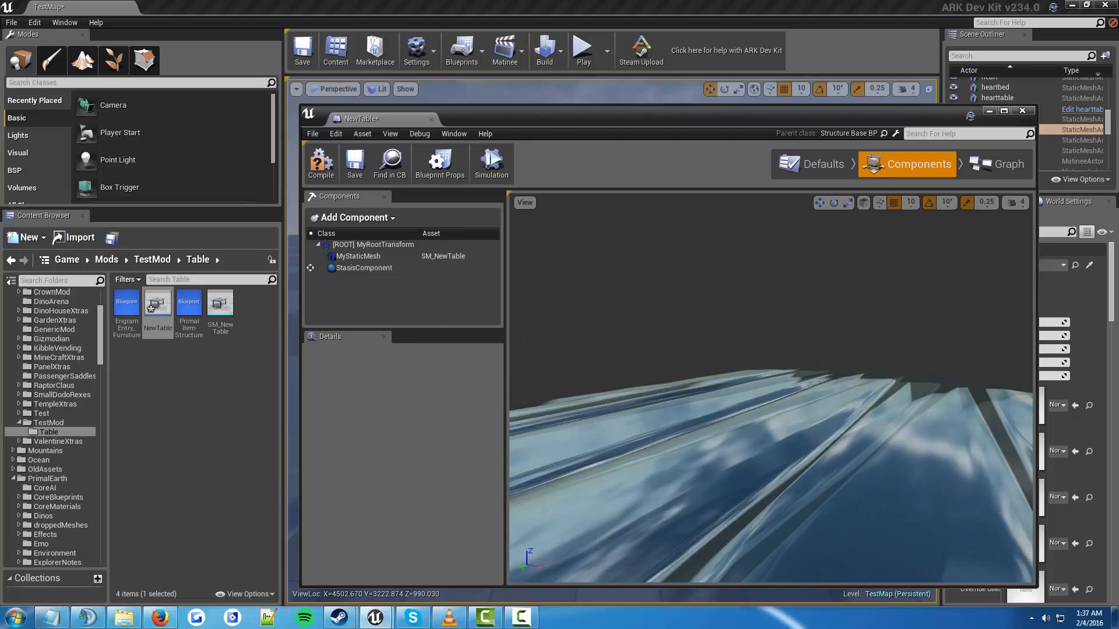
pyautogui.moveTo(771, 387); pyautogui.dragTo(771, 343, button='right')
pyautogui.moveTo(771, 344); pyautogui.dragTo(790, 533)
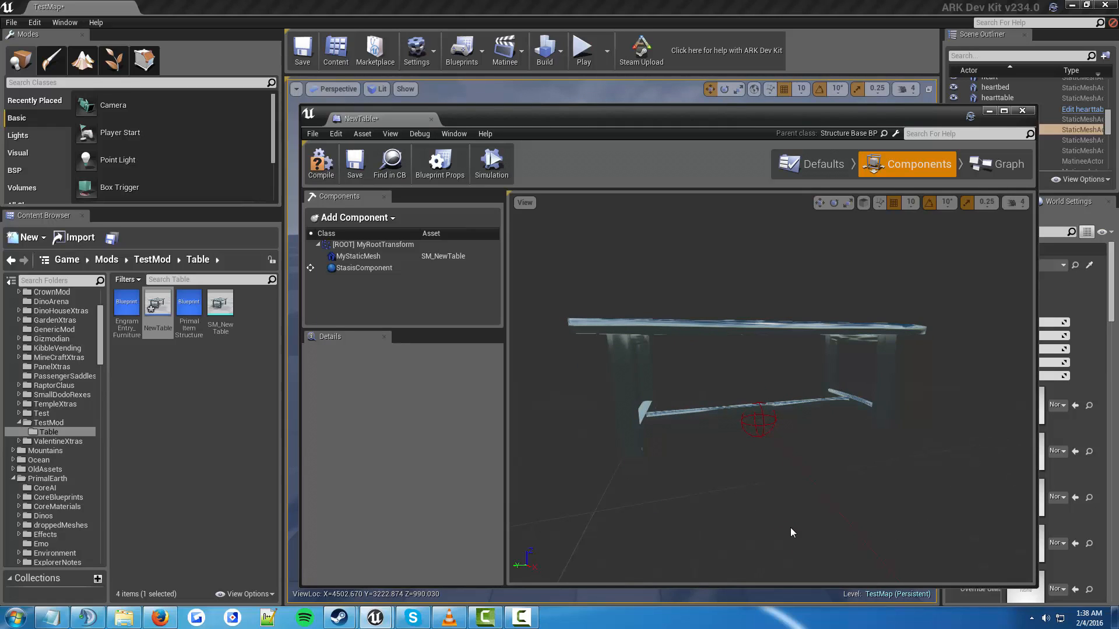
pyautogui.moveTo(790, 528); pyautogui.dragTo(788, 529)
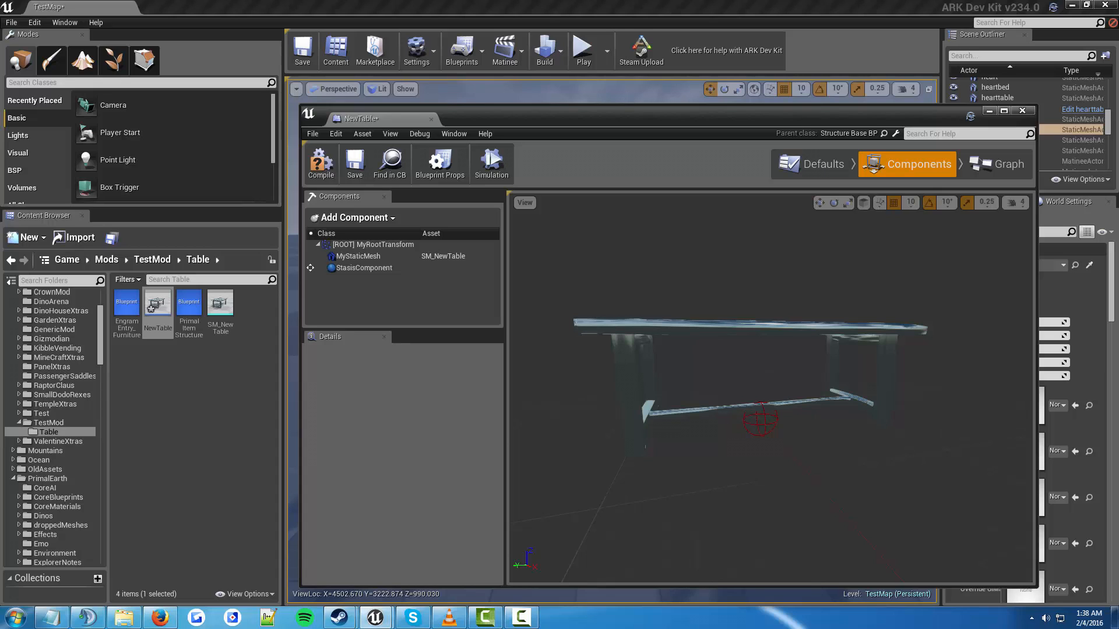
pyautogui.moveTo(788, 529); pyautogui.dragTo(787, 505)
pyautogui.moveTo(792, 548)
pyautogui.mouseDown()
pyautogui.moveTo(792, 534)
pyautogui.moveTo(792, 585)
pyautogui.moveTo(792, 554)
pyautogui.mouseUp()
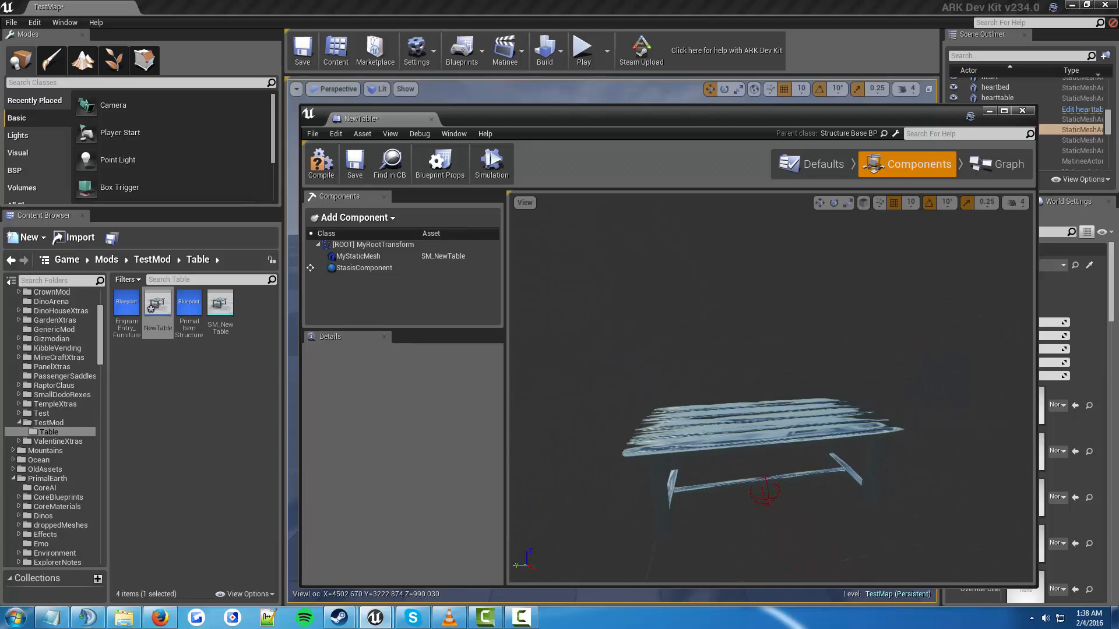
# Add a Static Mesh component to the NewTable blueprint and name it something
pyautogui.click(384, 223)
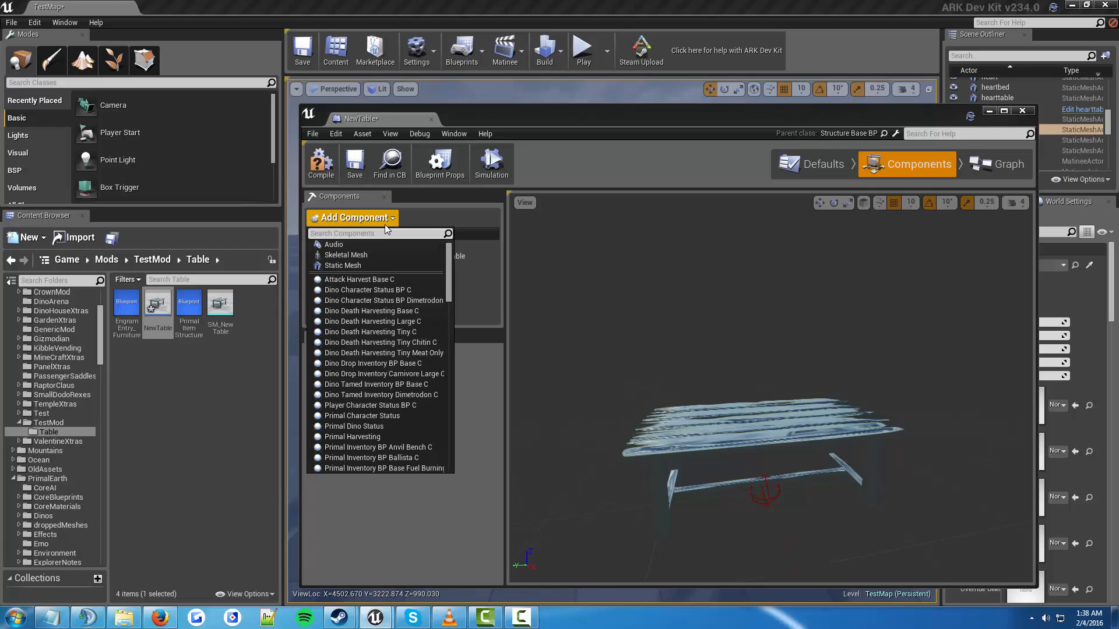
pyautogui.click(344, 266)
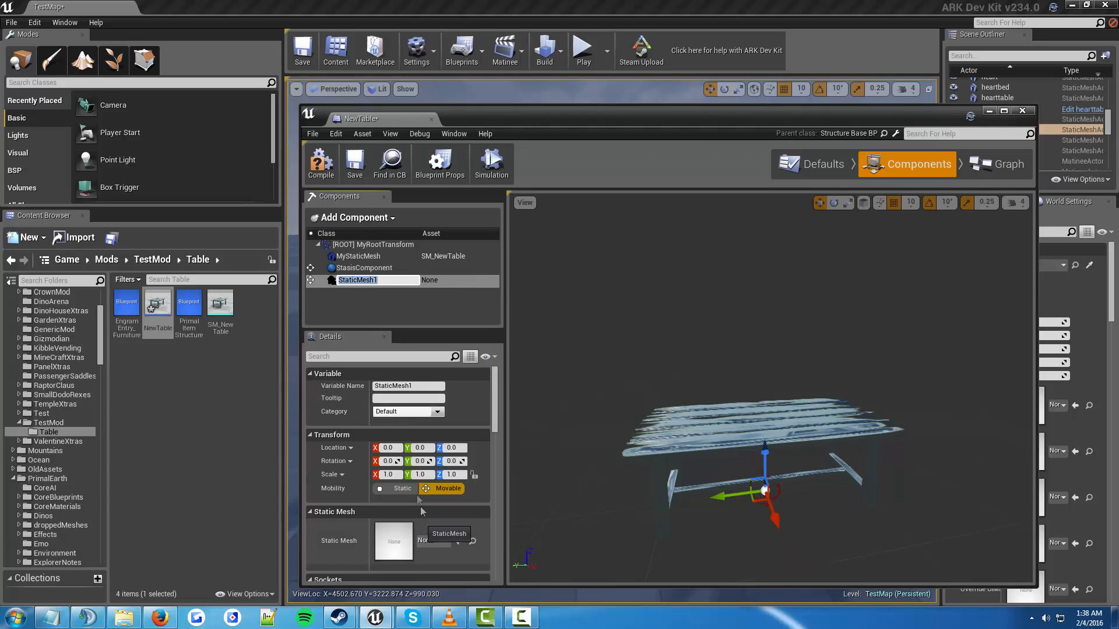
pyautogui.write('something')
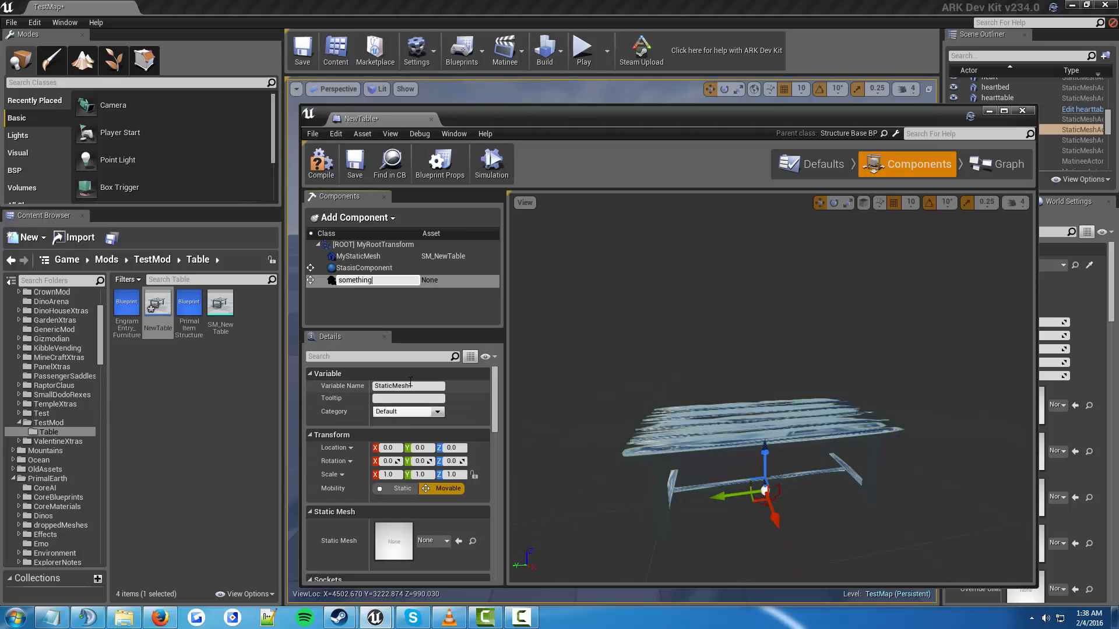
pyautogui.press('Return')
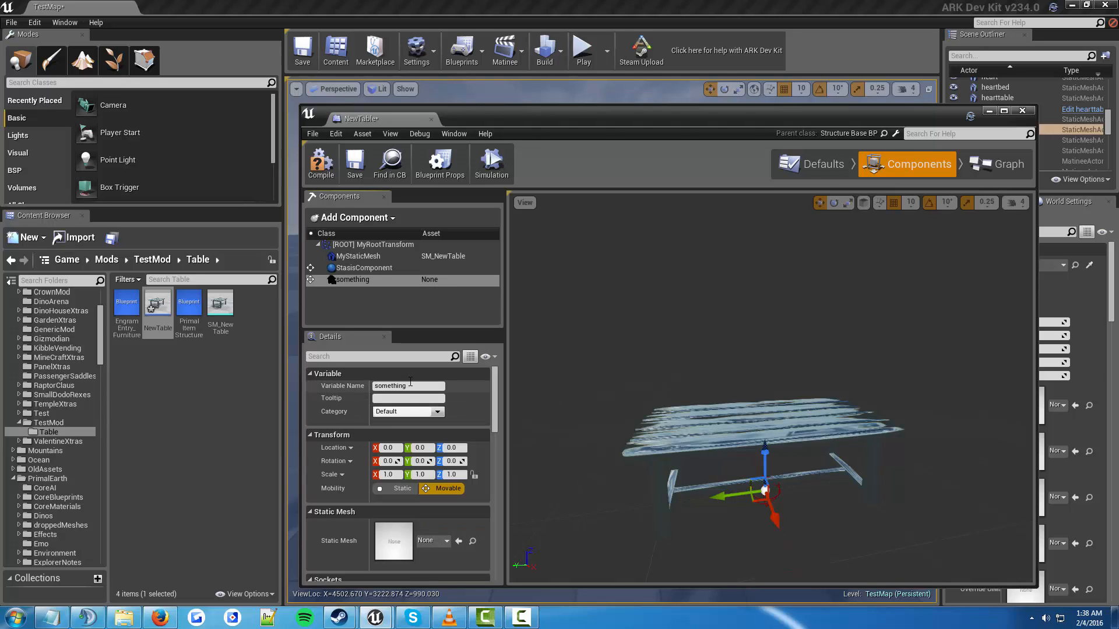
# Assign the alpha_rex static mesh to the something component
pyautogui.click(445, 541)
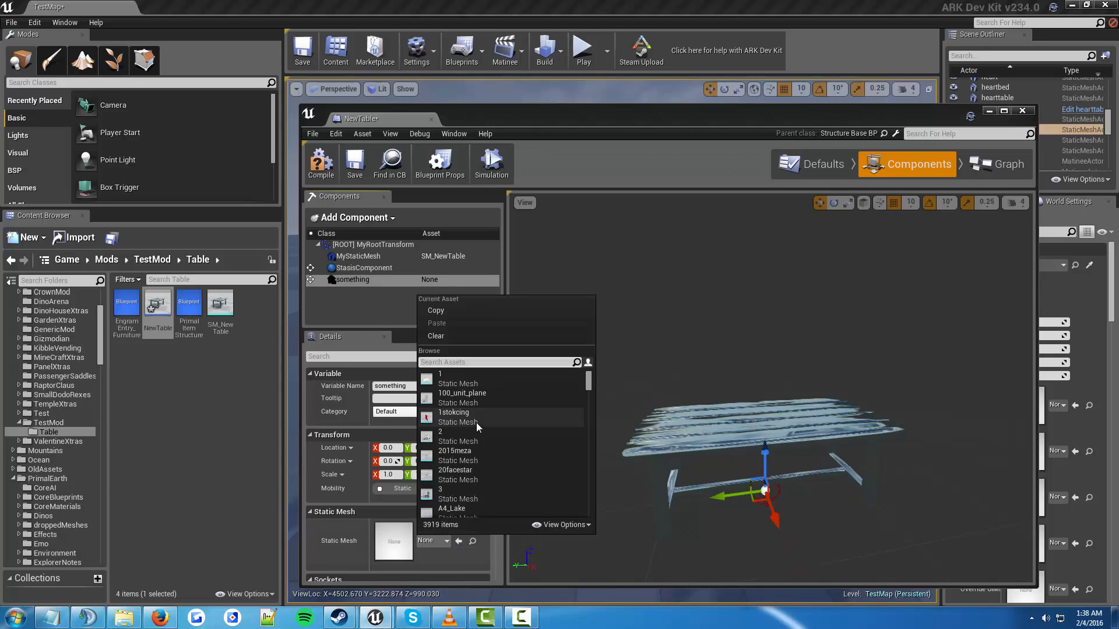
pyautogui.moveTo(498, 429)
pyautogui.scroll(-3, 496, 418)
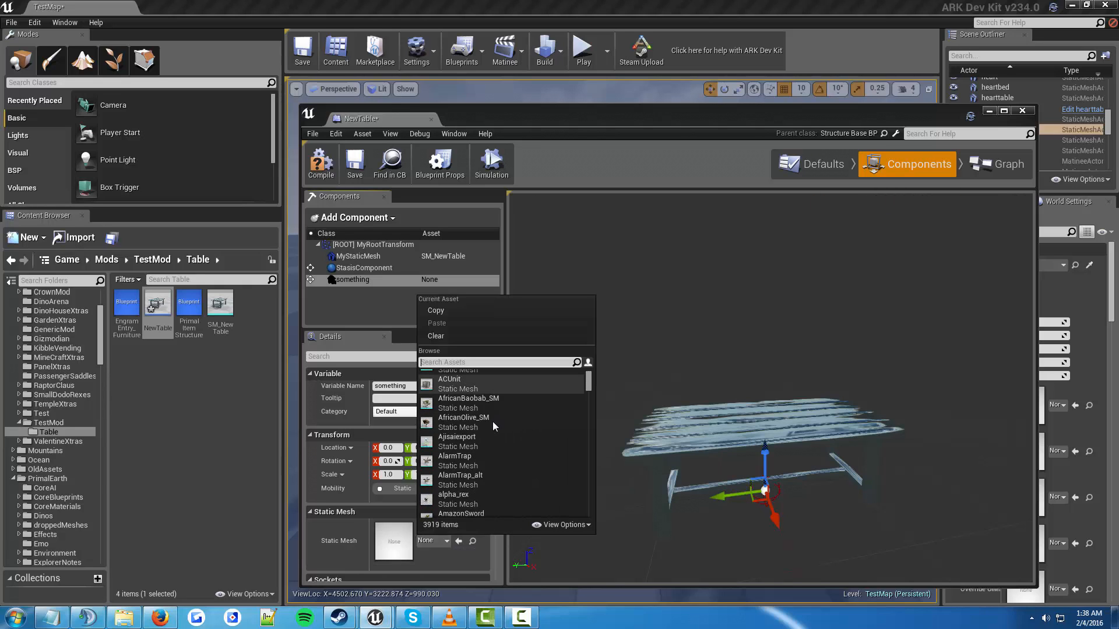
pyautogui.scroll(-2, 489, 440)
pyautogui.moveTo(495, 450)
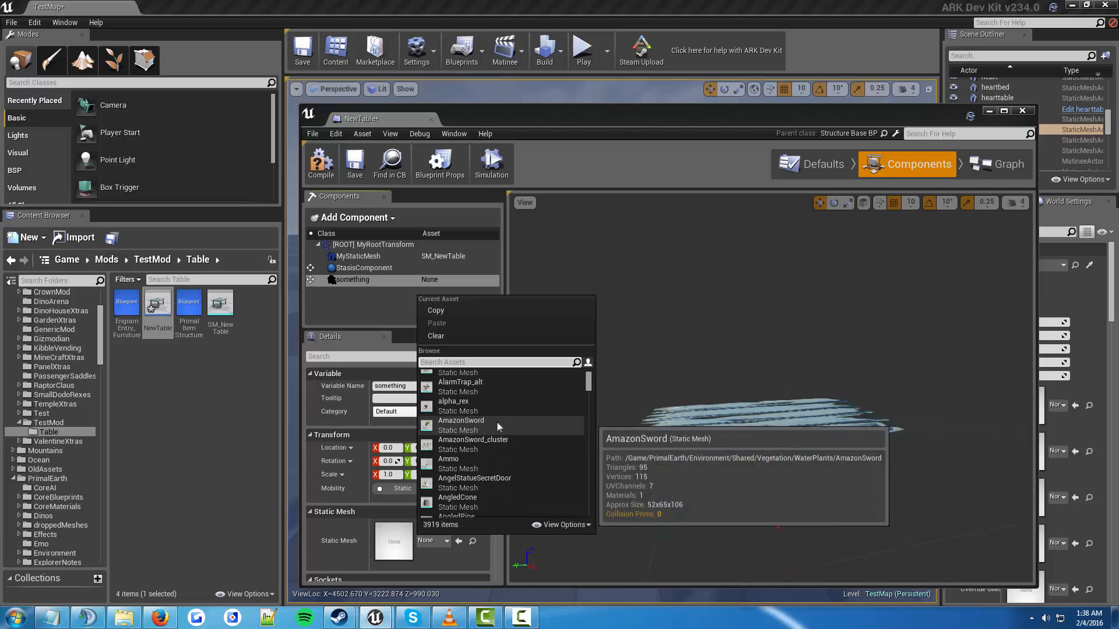
pyautogui.click(462, 412)
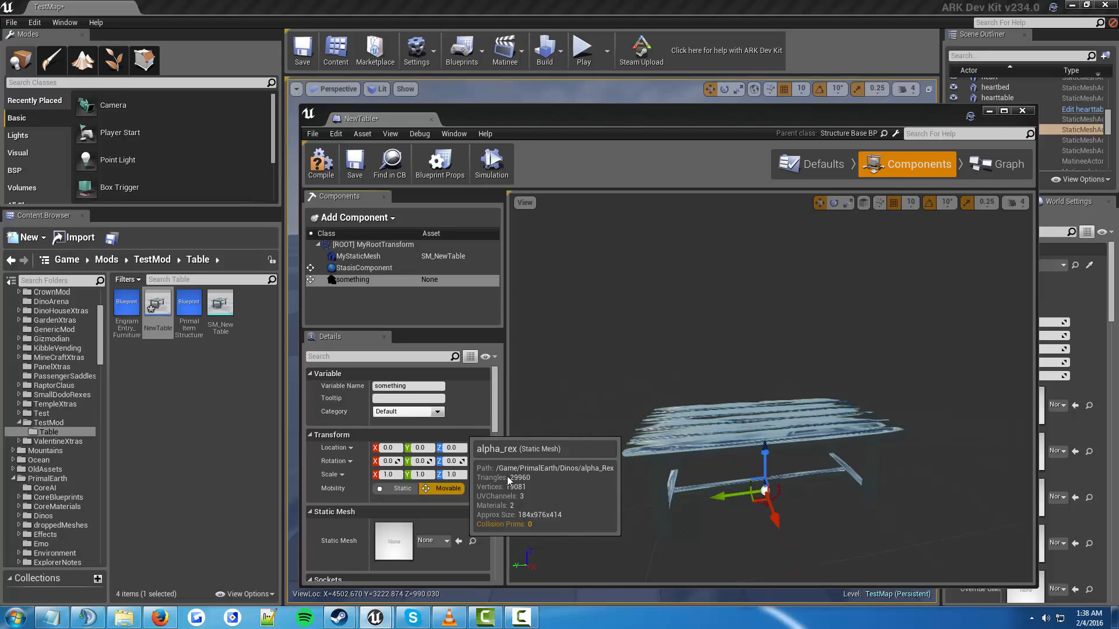
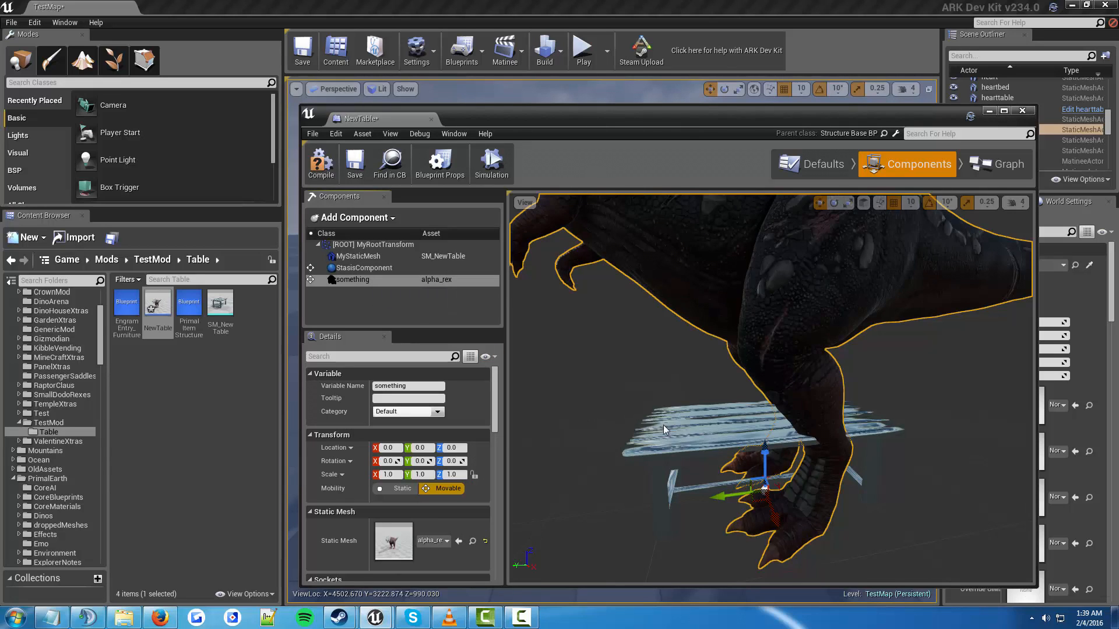
# Raise the rex mesh onto the tabletop, to a Z location of 80
pyautogui.scroll(-3, 664, 429)
pyautogui.scroll(-3, 674, 407)
pyautogui.scroll(3, 673, 406)
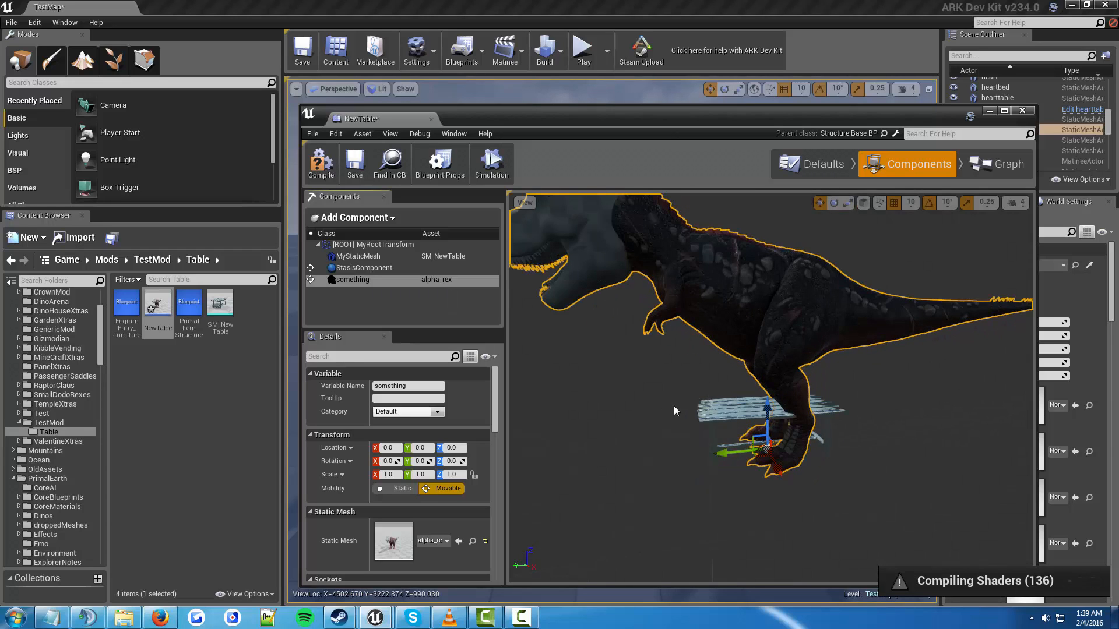
pyautogui.scroll(-2, 673, 405)
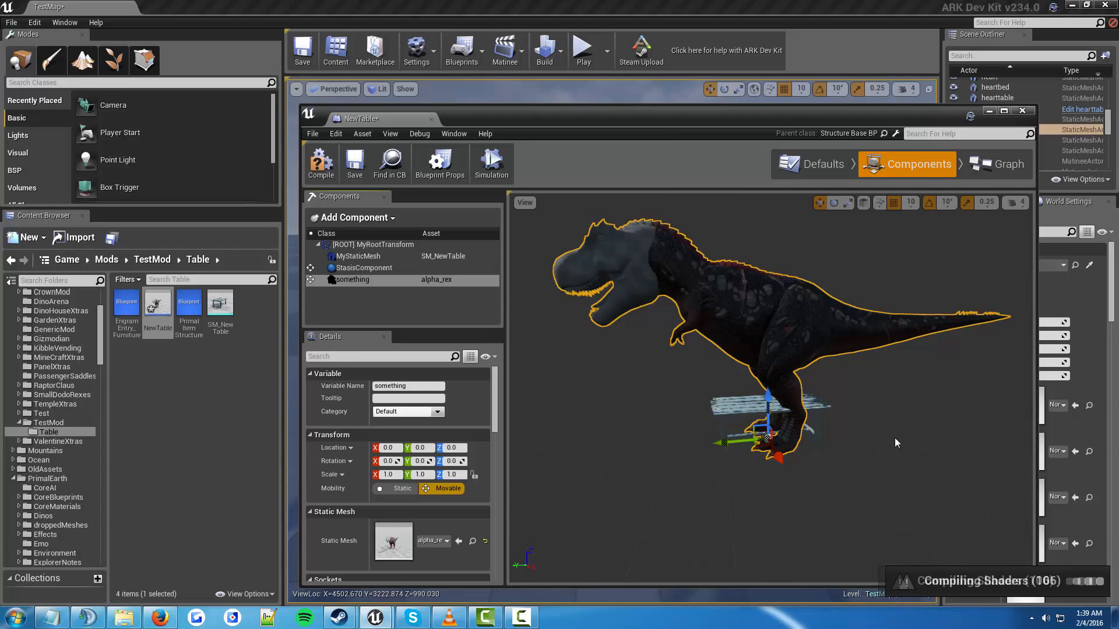
pyautogui.moveTo(768, 395); pyautogui.dragTo(772, 348)
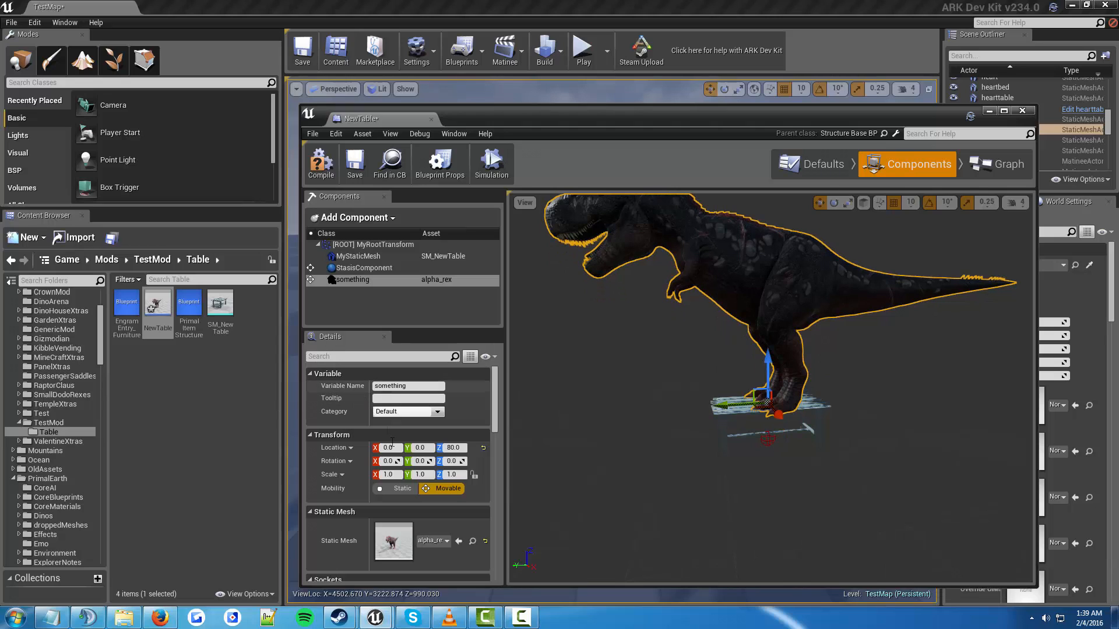
# Scale the rex mesh to 0.2 on the X, Y and Z axes and check it on the tabletop
pyautogui.click(402, 474)
pyautogui.write('0.2')
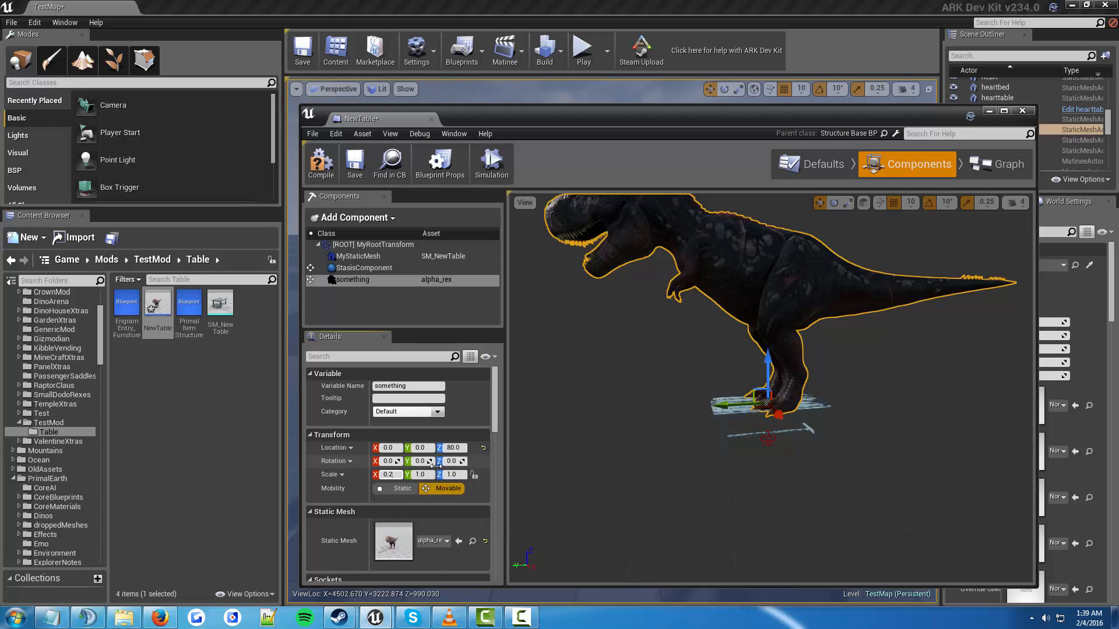
pyautogui.press('Return')
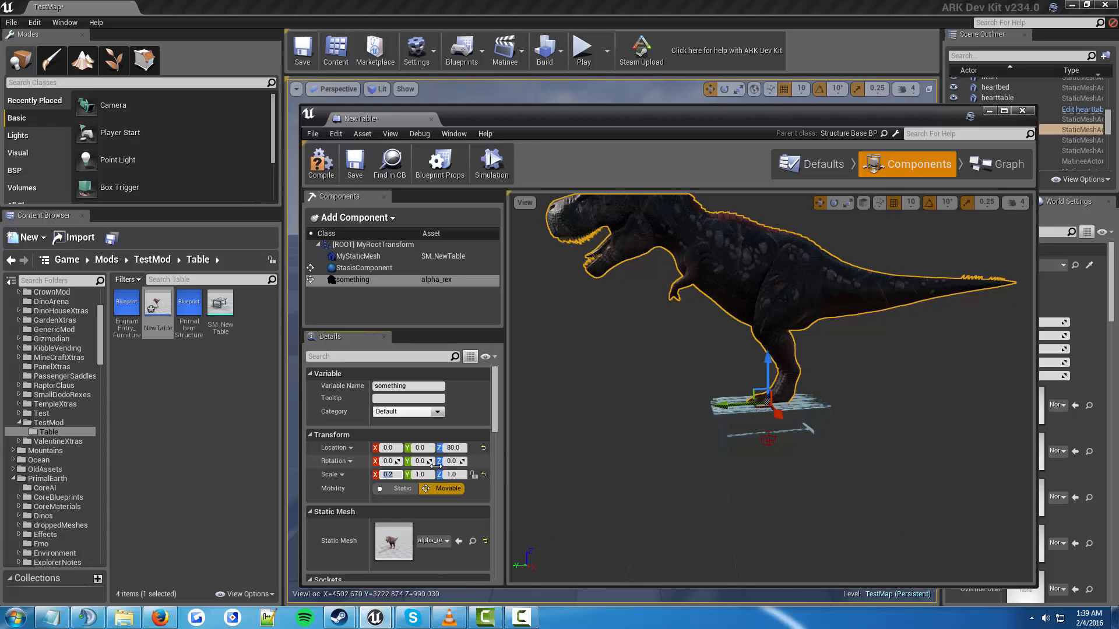
pyautogui.click(433, 475)
pyautogui.write('0.2')
pyautogui.press('Tab')
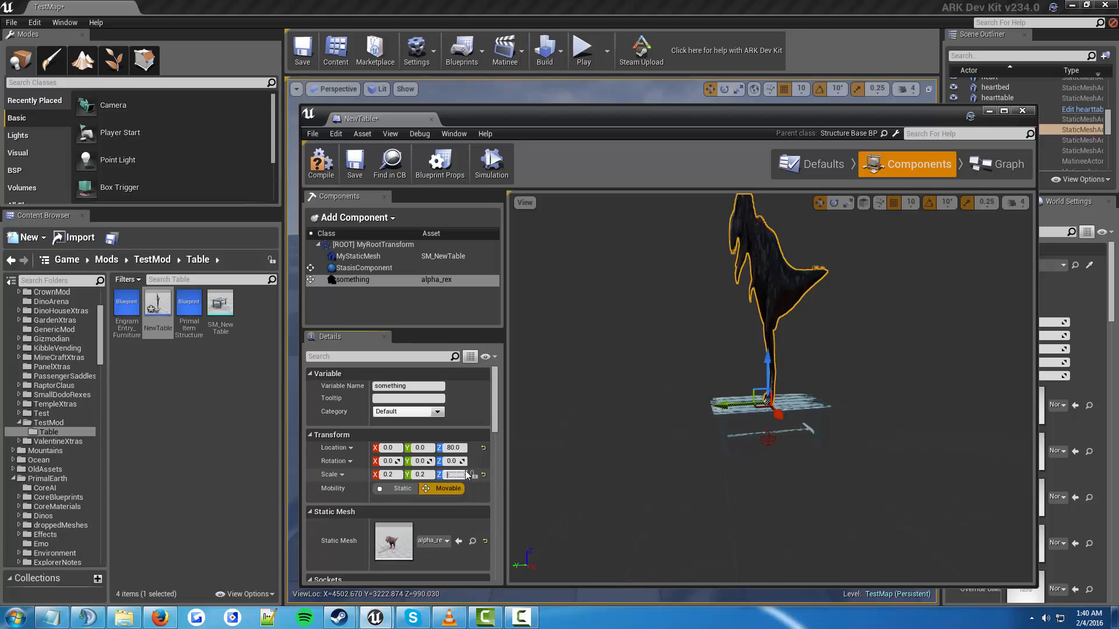
pyautogui.press('Return')
pyautogui.moveTo(773, 387); pyautogui.dragTo(747, 366, button='right')
pyautogui.moveTo(763, 364)
pyautogui.mouseDown()
pyautogui.moveTo(777, 345)
pyautogui.moveTo(778, 357)
pyautogui.mouseUp()
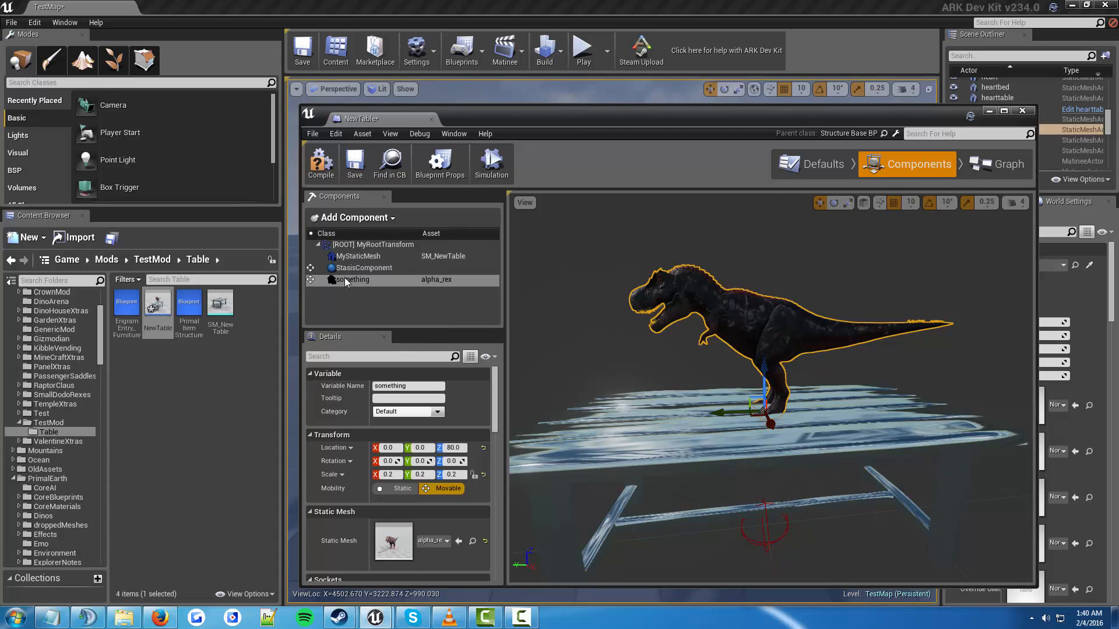
# Attach the something component to MyStaticMesh, and save and close the NewTable blueprint
pyautogui.moveTo(345, 279); pyautogui.dragTo(355, 254)
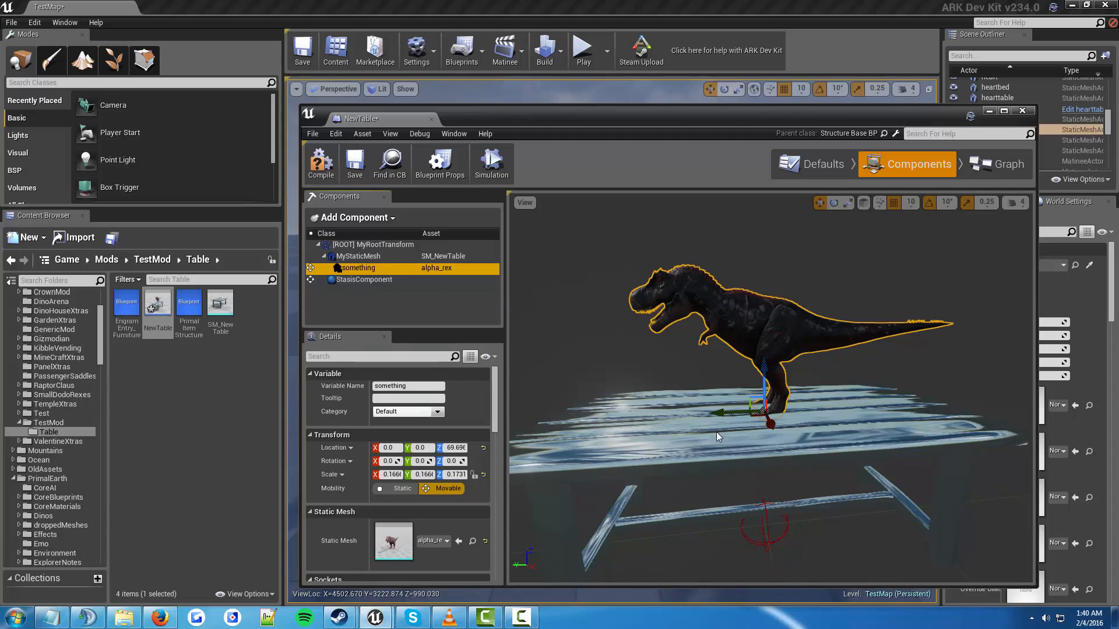
pyautogui.scroll(-5, 715, 431)
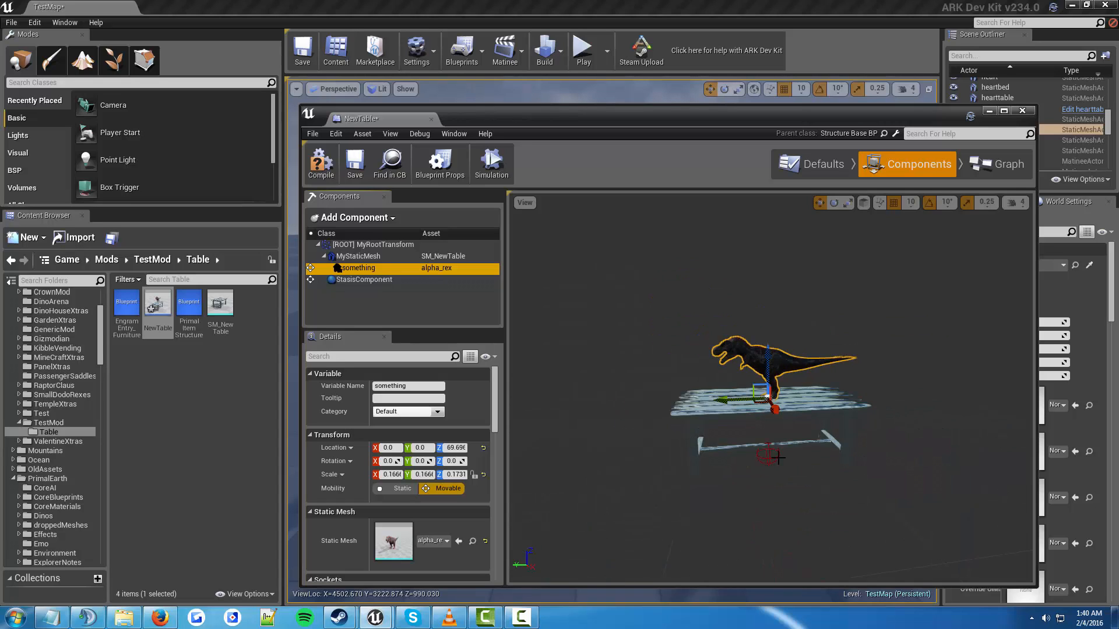
pyautogui.scroll(3, 778, 458)
pyautogui.click(355, 163)
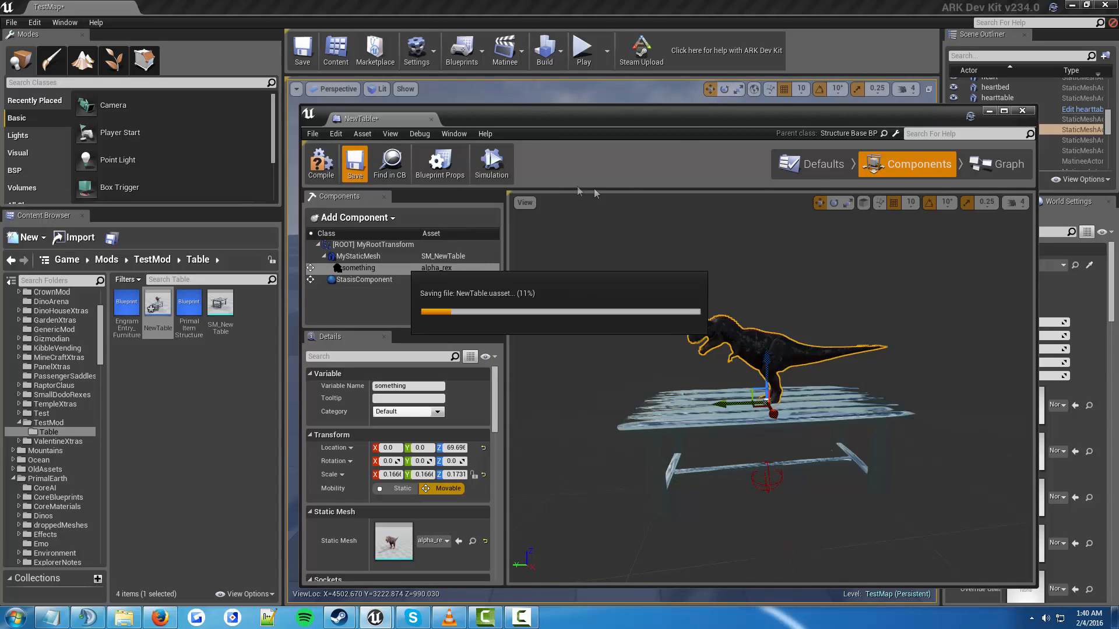
pyautogui.click(1022, 111)
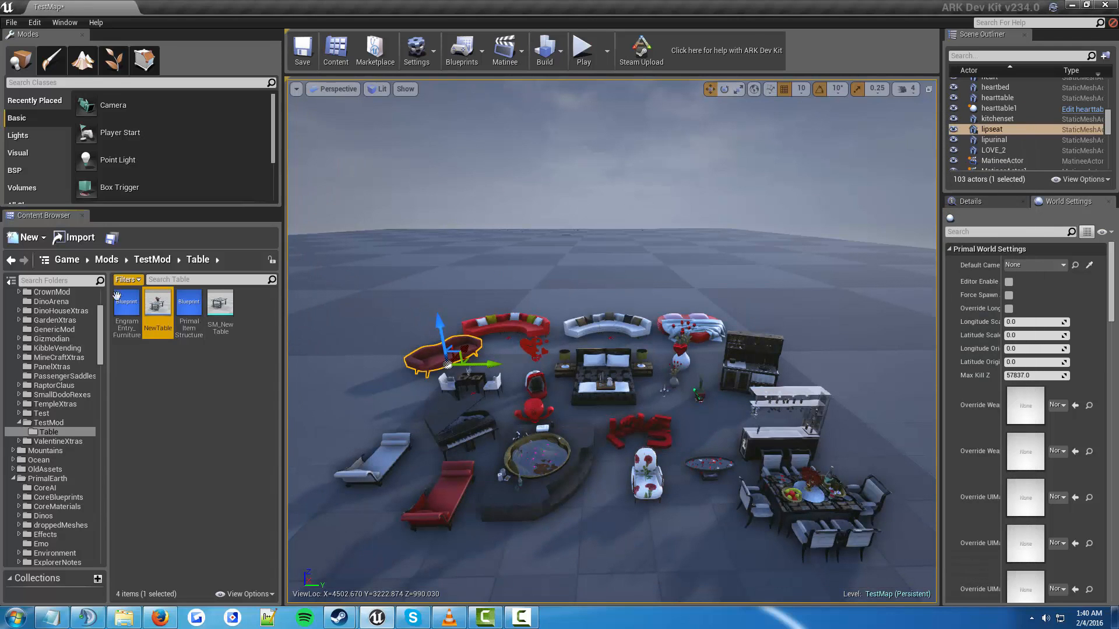
# Open the PrimalItemStructure_Furniture_NewTable blueprint and go through its default item properties
pyautogui.click(187, 330)
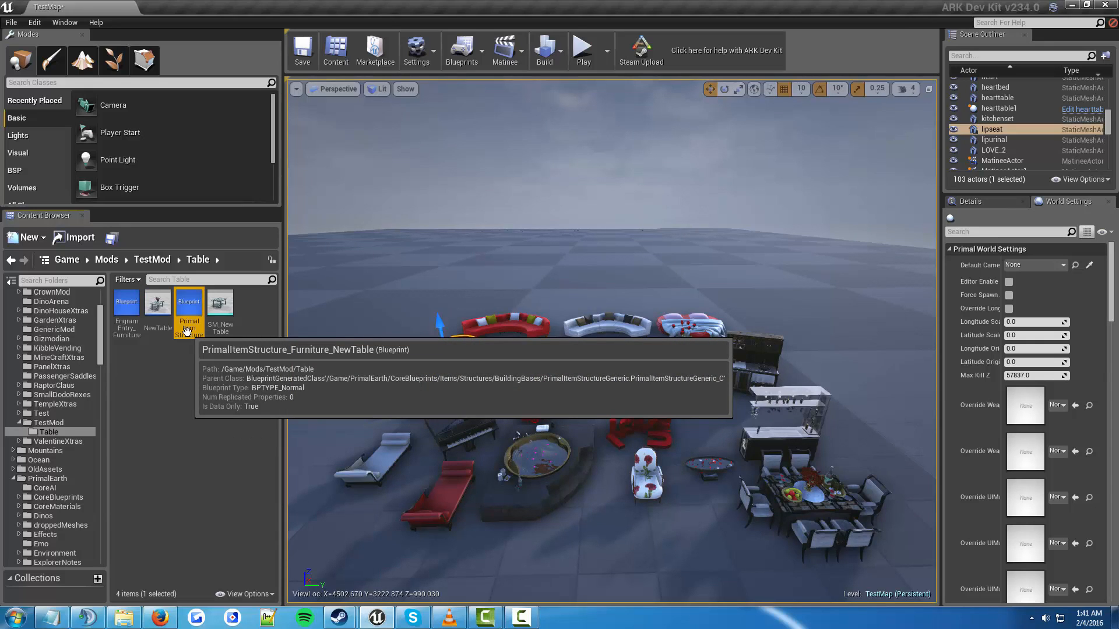
pyautogui.doubleClick(187, 333)
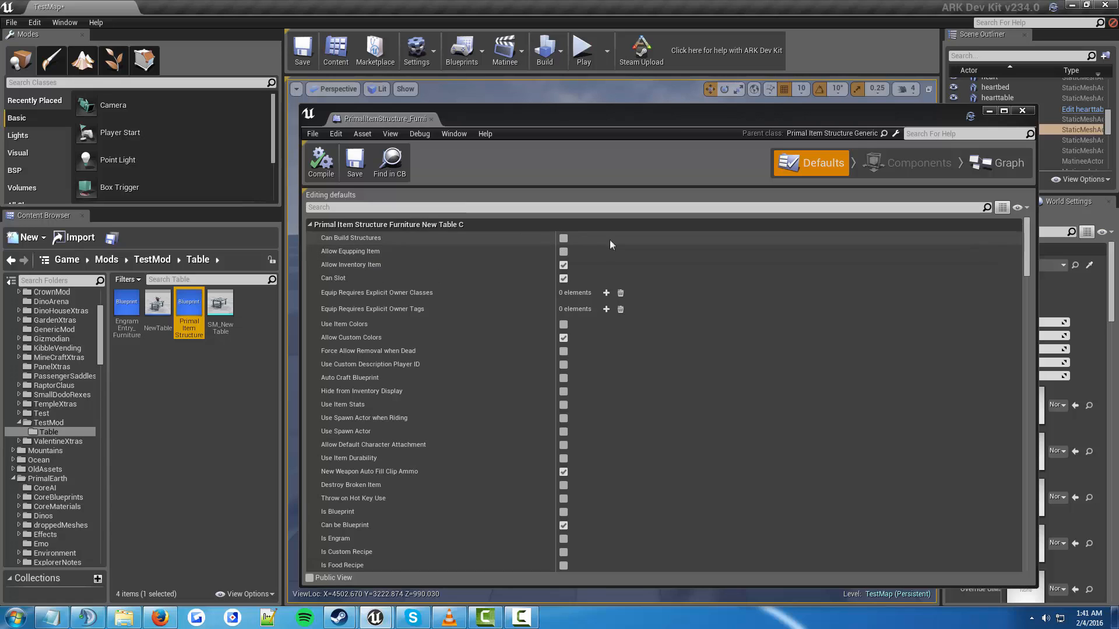
pyautogui.scroll(-3, 608, 256)
pyautogui.scroll(-5, 608, 256)
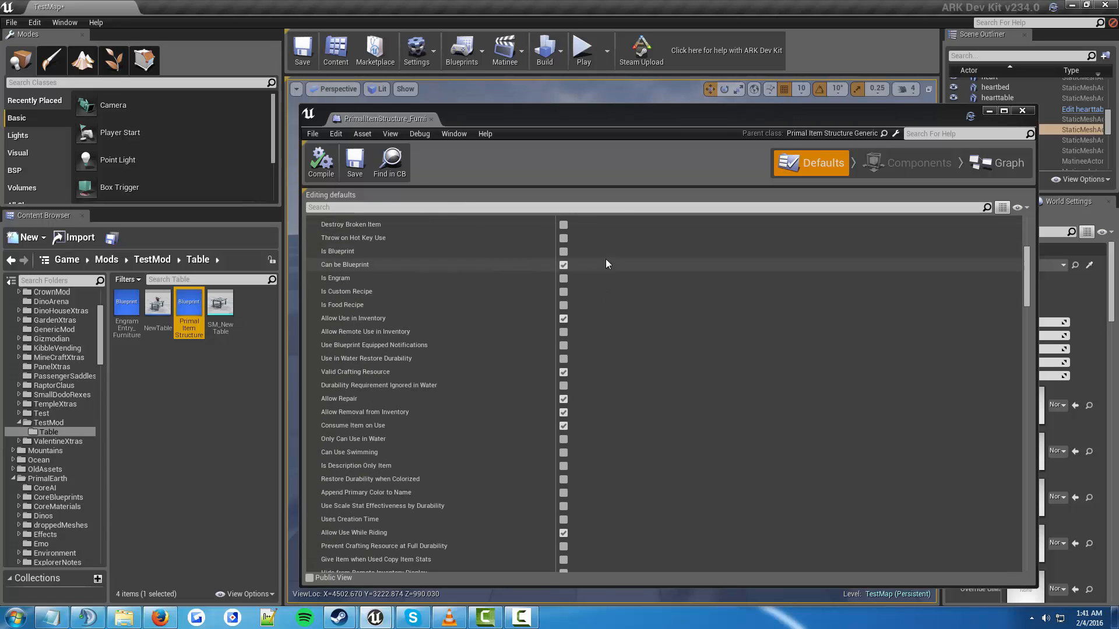
pyautogui.scroll(-5, 606, 262)
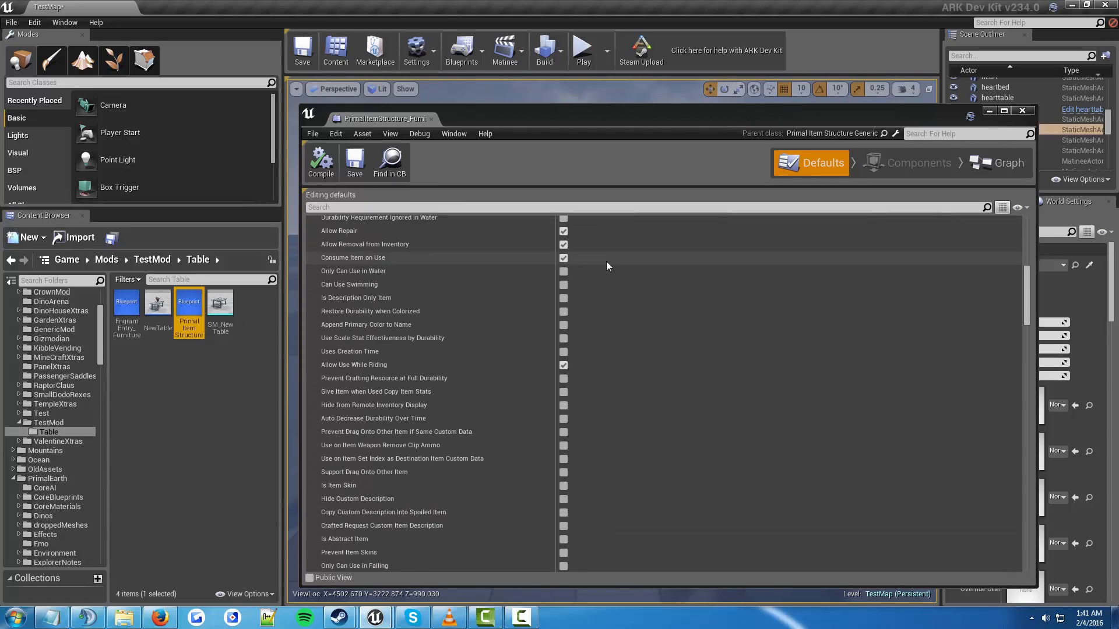
pyautogui.scroll(-9, 606, 261)
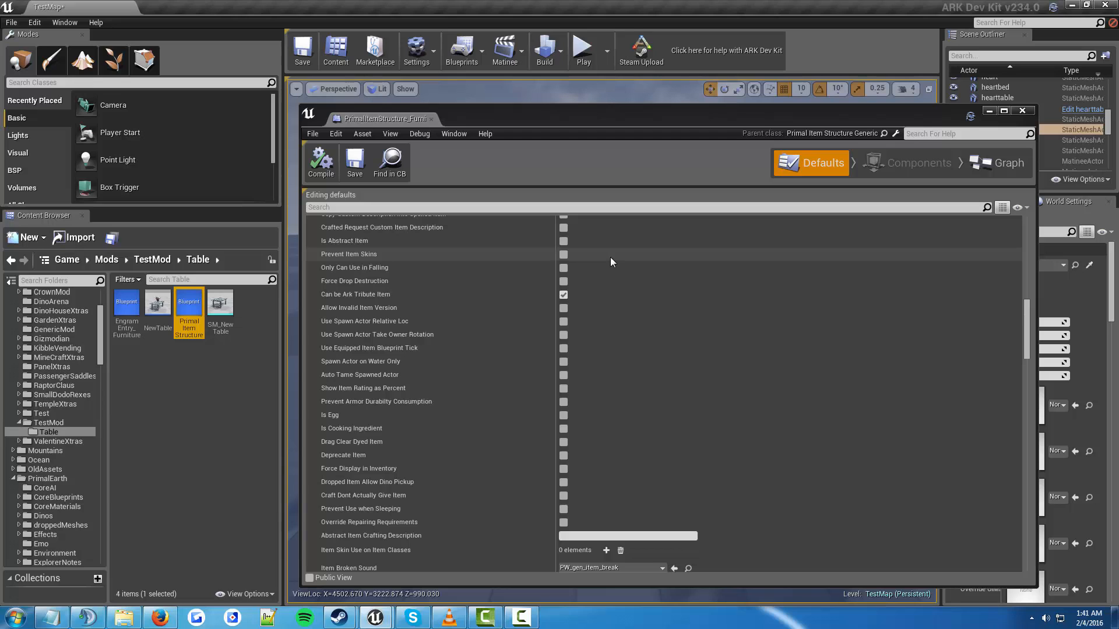
pyautogui.scroll(-14, 610, 257)
pyautogui.scroll(-4, 610, 257)
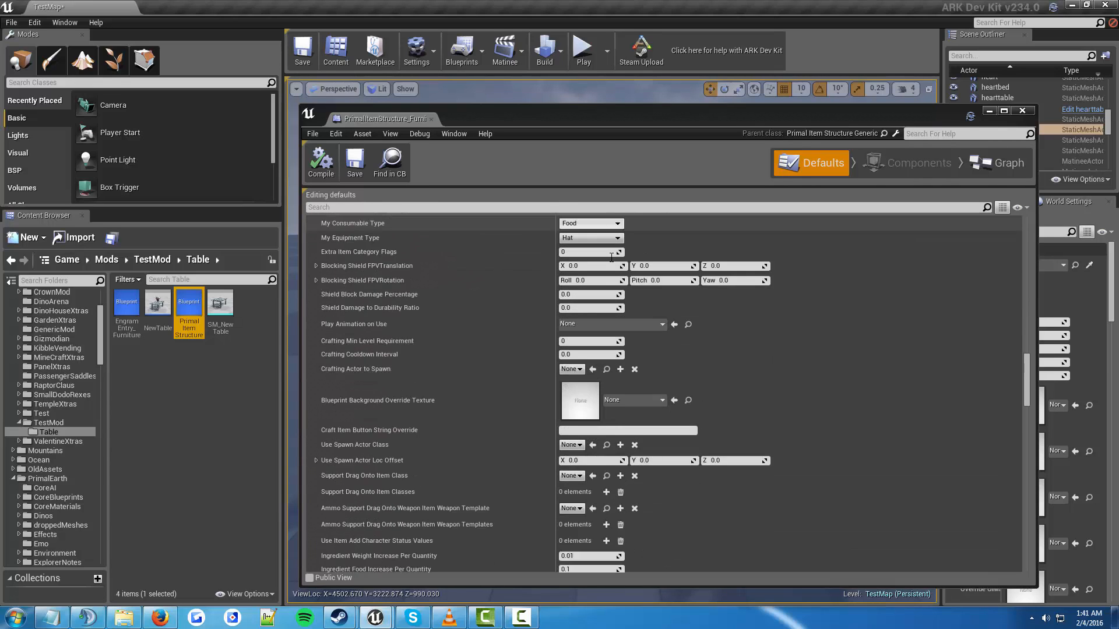
# Change the Descriptive Name Base of the item blueprint to "Metal Table"
pyautogui.scroll(6, 610, 257)
pyautogui.scroll(4, 610, 258)
pyautogui.scroll(-4, 611, 258)
pyautogui.scroll(3, 611, 257)
pyautogui.scroll(1, 611, 257)
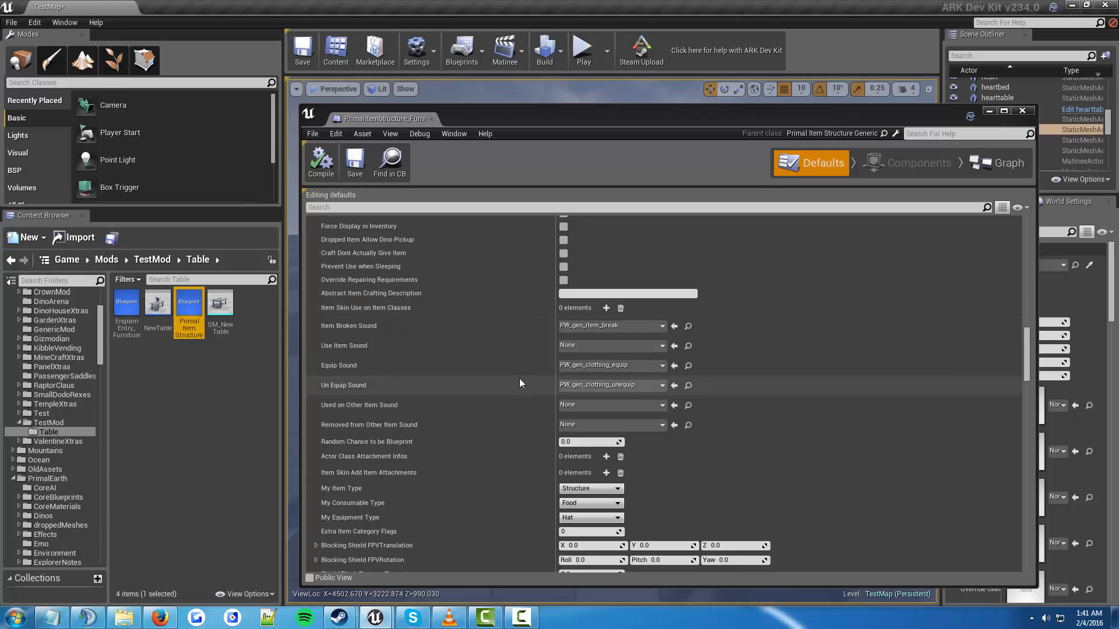
pyautogui.scroll(-4, 513, 385)
pyautogui.scroll(-4, 504, 387)
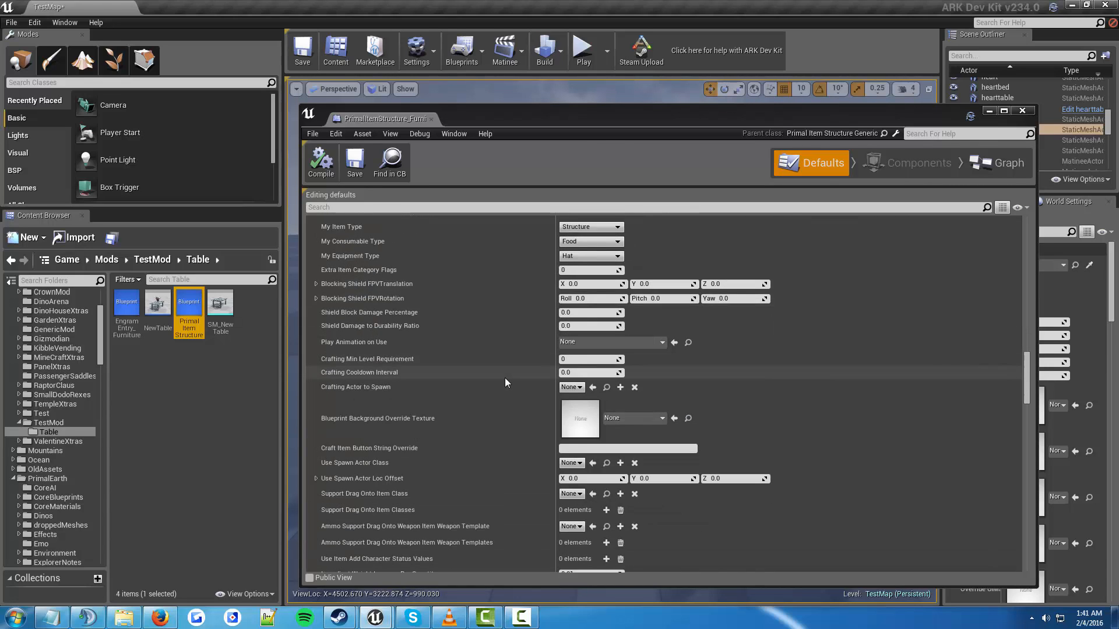
pyautogui.scroll(-6, 507, 378)
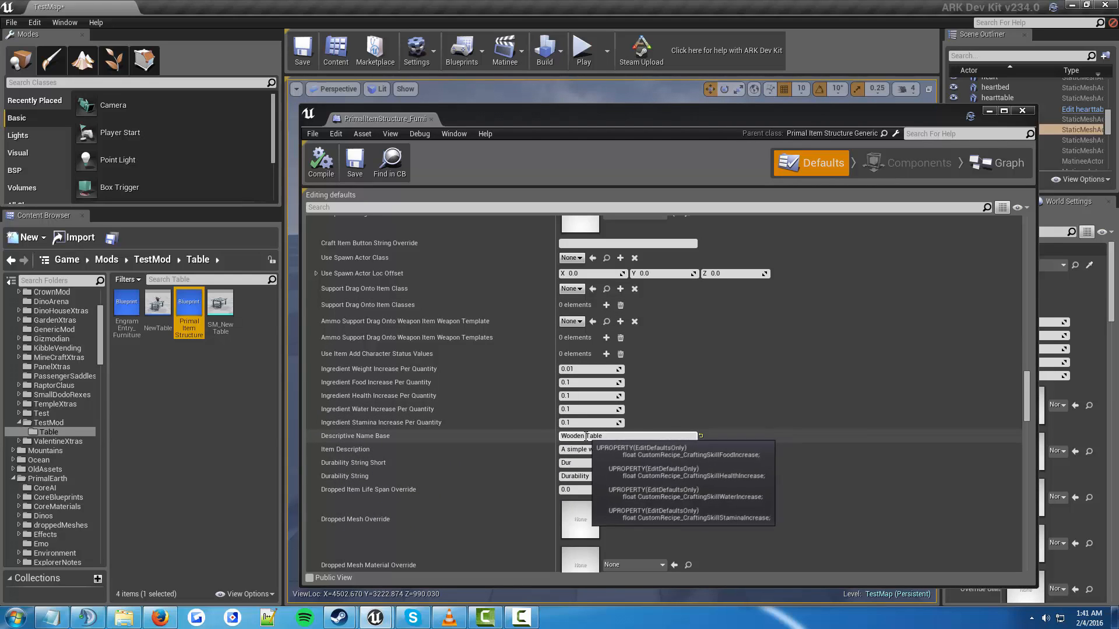
pyautogui.moveTo(585, 436); pyautogui.dragTo(533, 439)
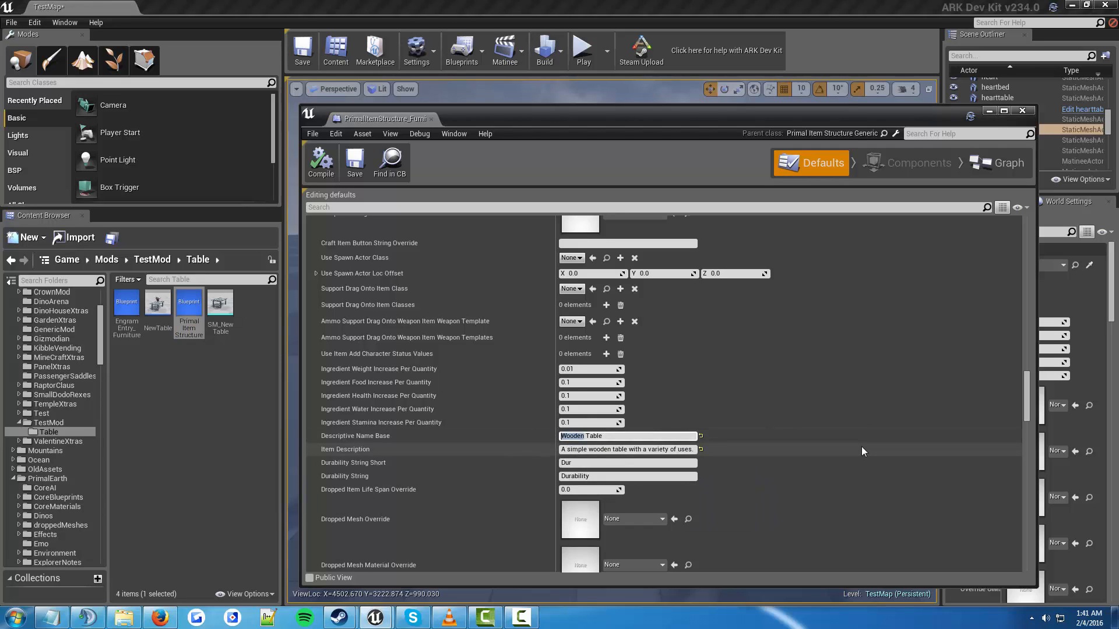
pyautogui.write('Metal')
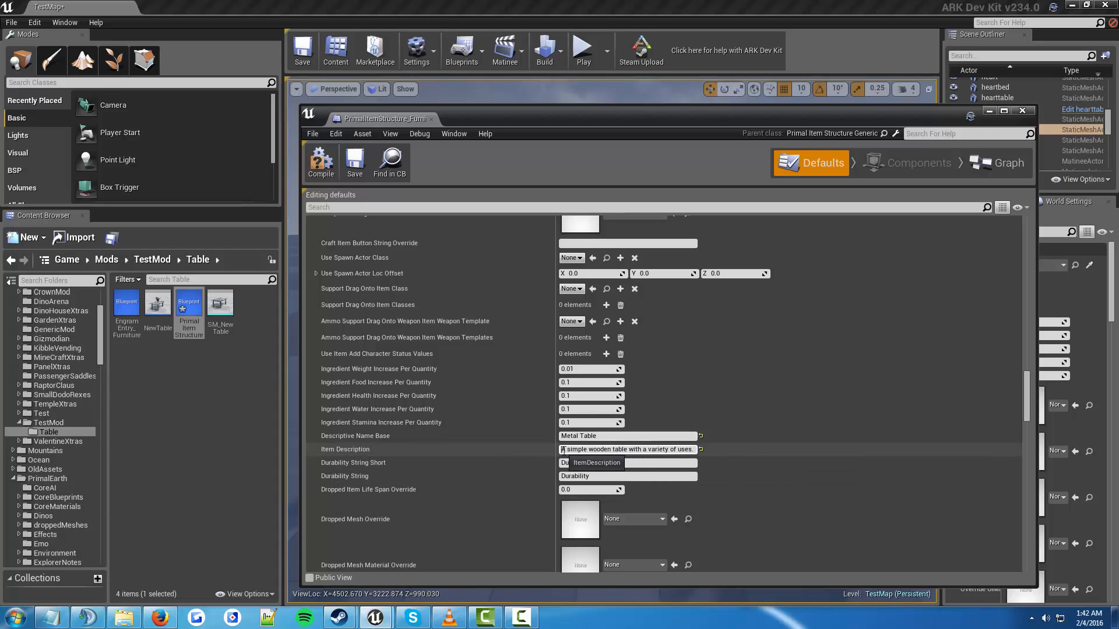
# Replace the Item Description with "A simple metal table with a cool rex on top"
pyautogui.click(563, 449)
pyautogui.write('A ')
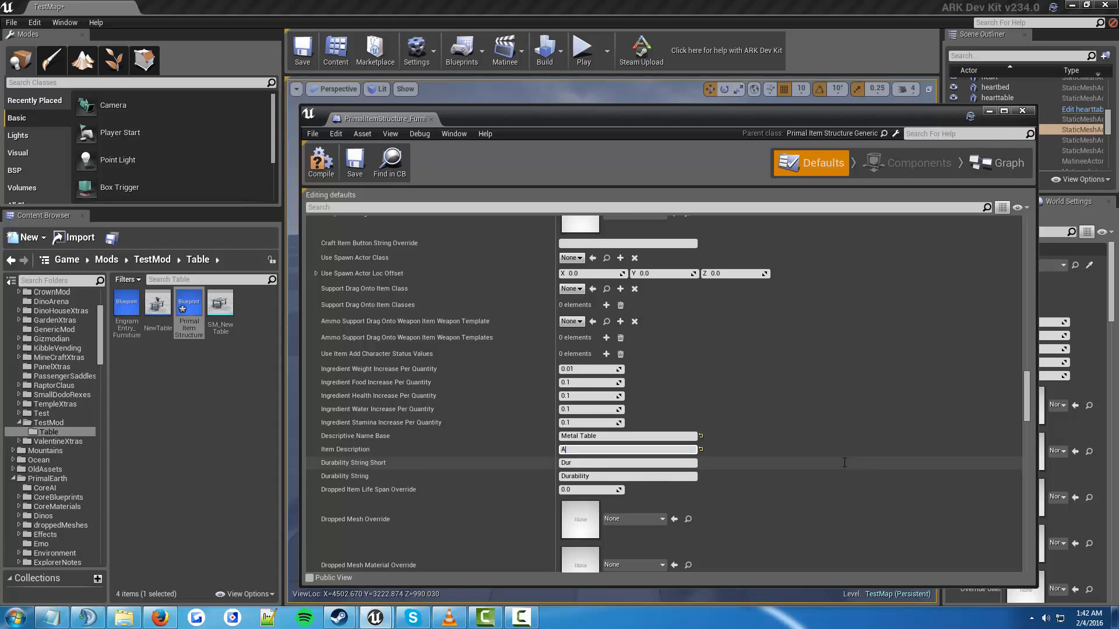
pyautogui.write('simple metal table with a cool rex on top')
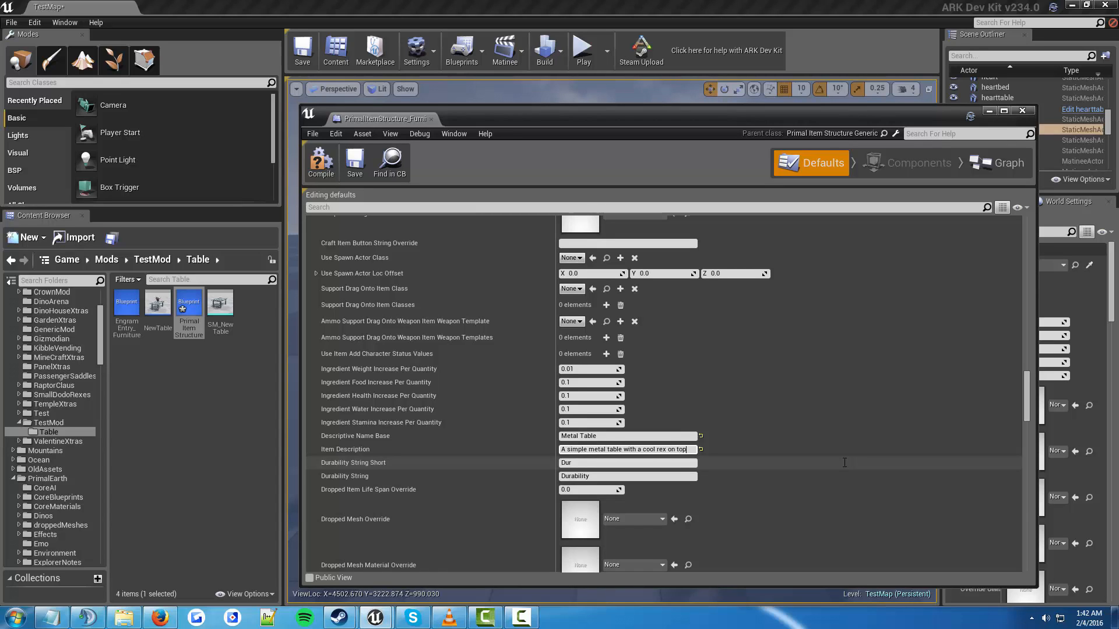
pyautogui.click(789, 460)
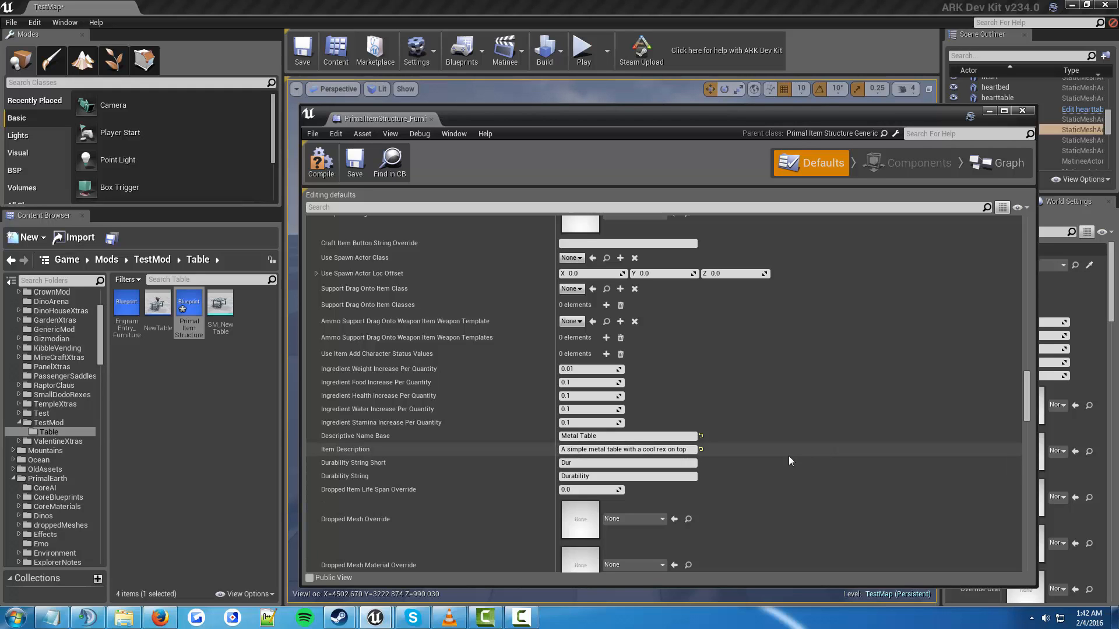
# Expand the Base Crafting Resource Requirements along with the members of both entries 0 and 1
pyautogui.scroll(-3, 789, 460)
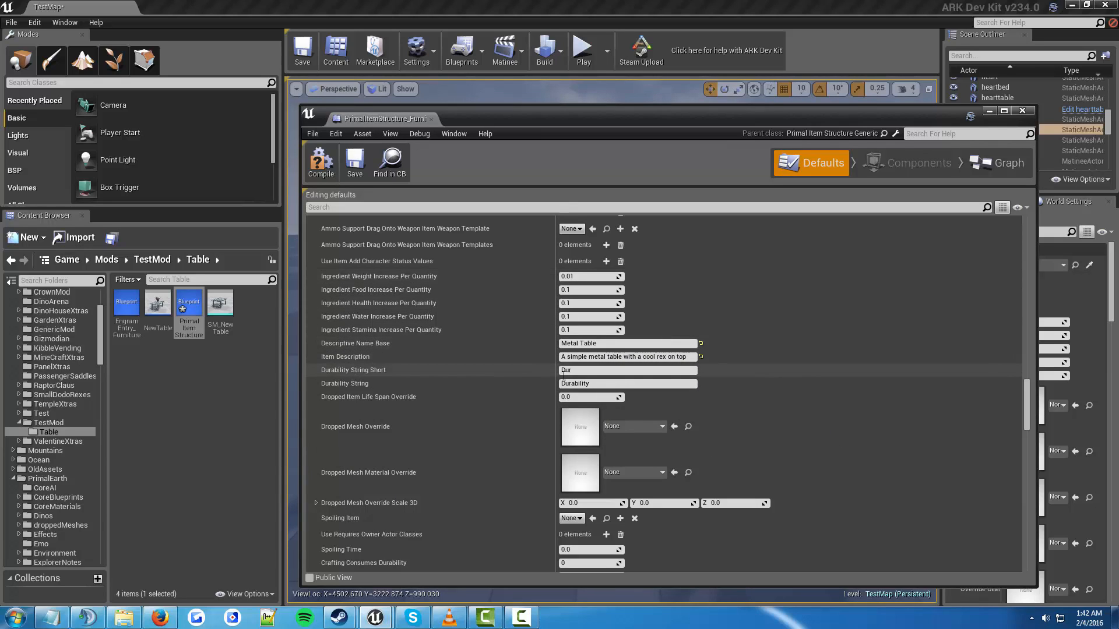
pyautogui.scroll(-3, 669, 378)
pyautogui.scroll(-1, 670, 382)
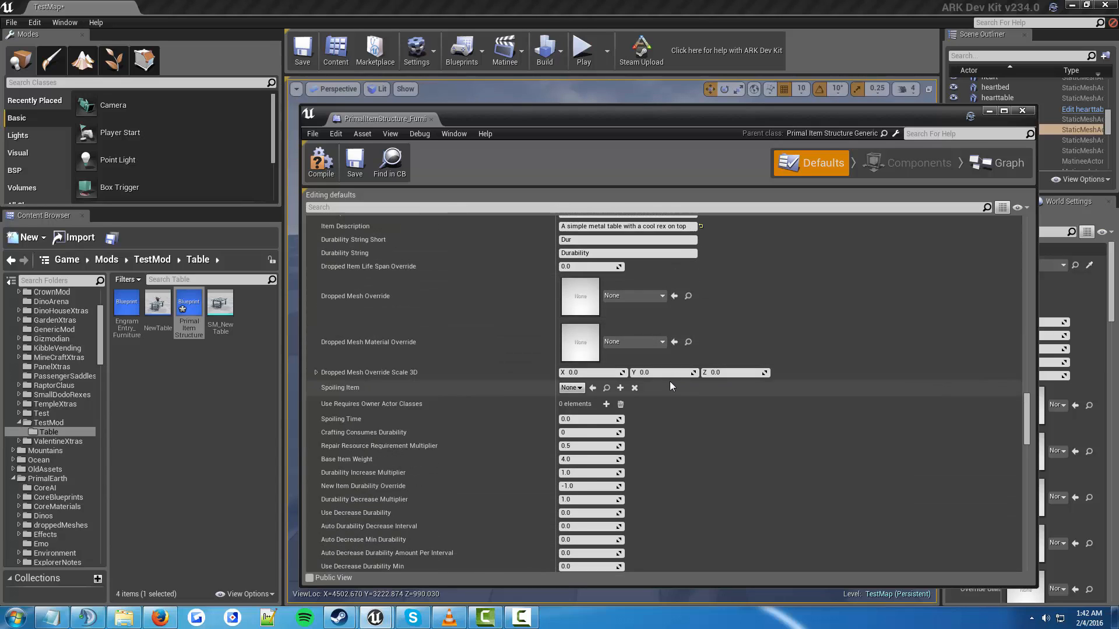
pyautogui.scroll(1, 682, 361)
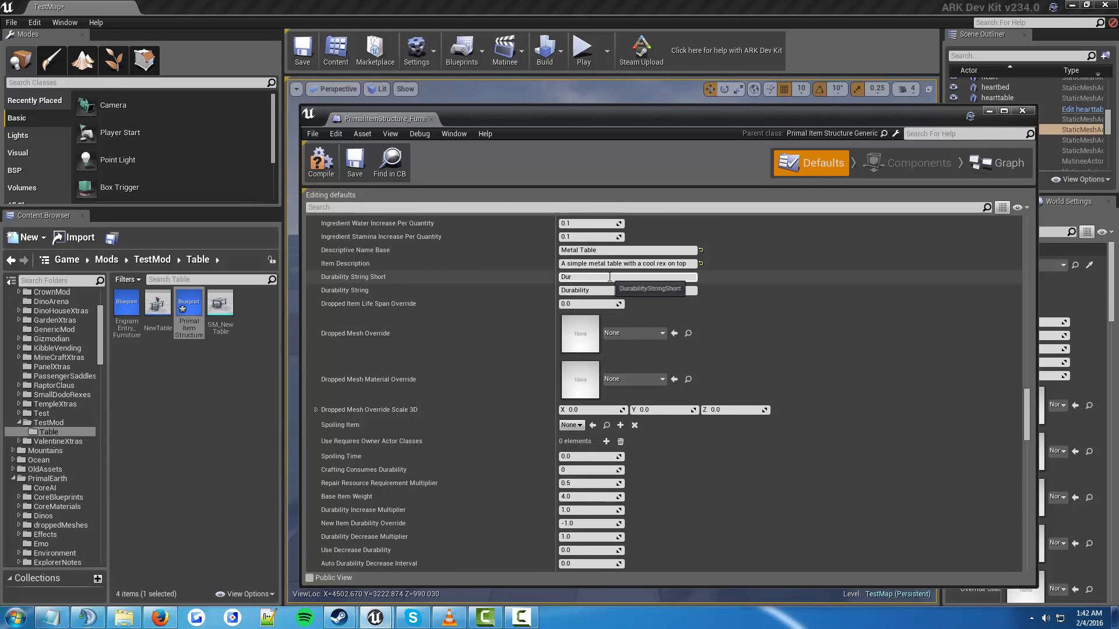
pyautogui.scroll(-2, 739, 353)
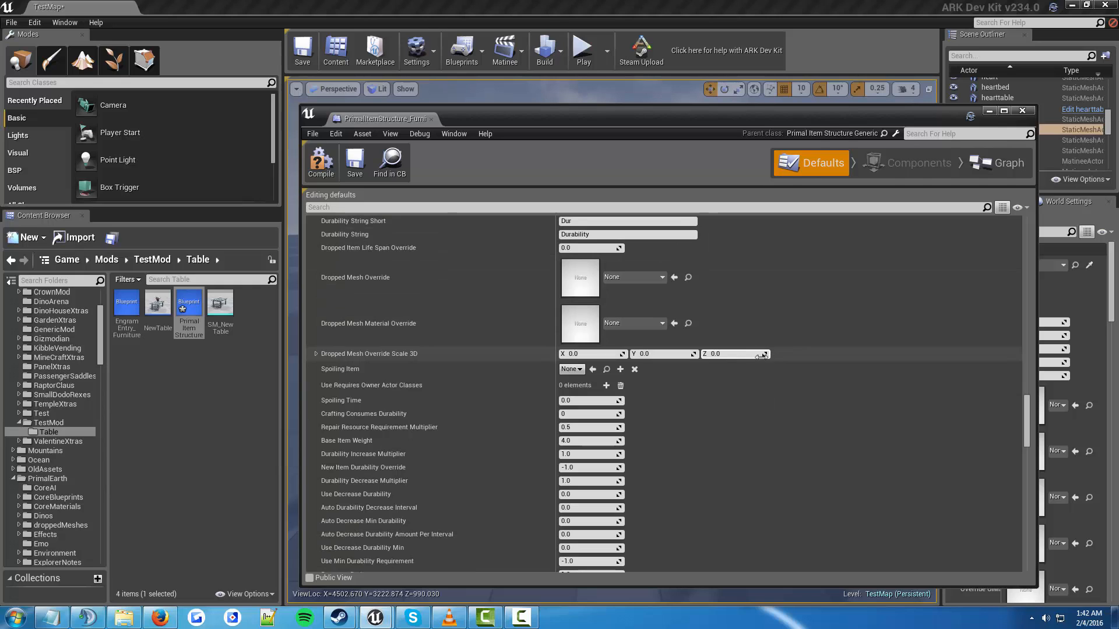
pyautogui.scroll(-1, 806, 348)
pyautogui.scroll(-7, 799, 341)
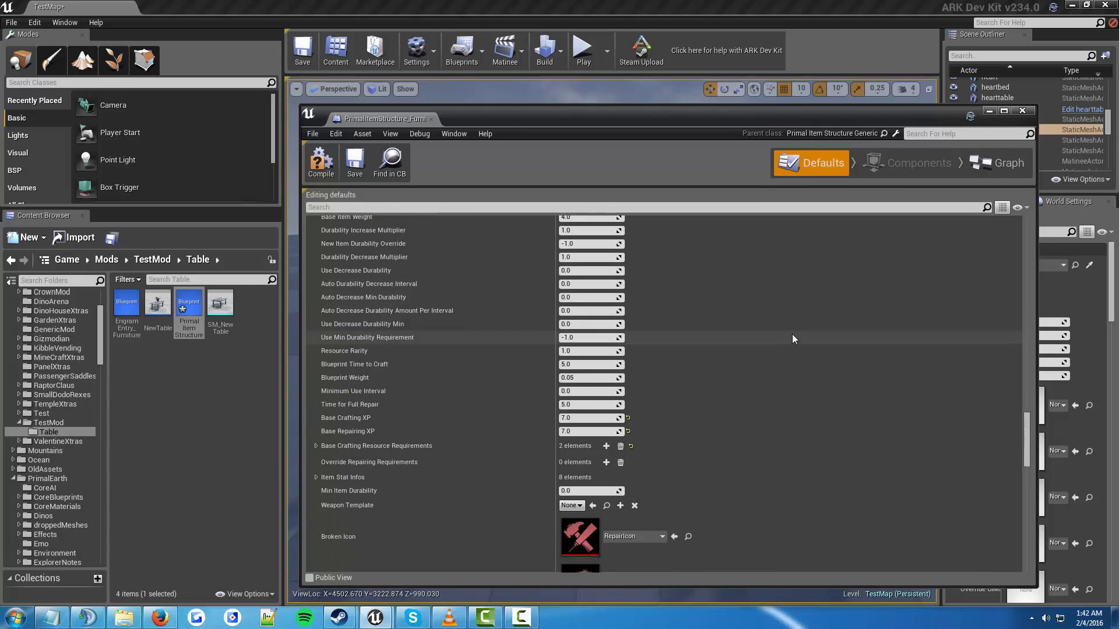
pyautogui.scroll(-2, 792, 338)
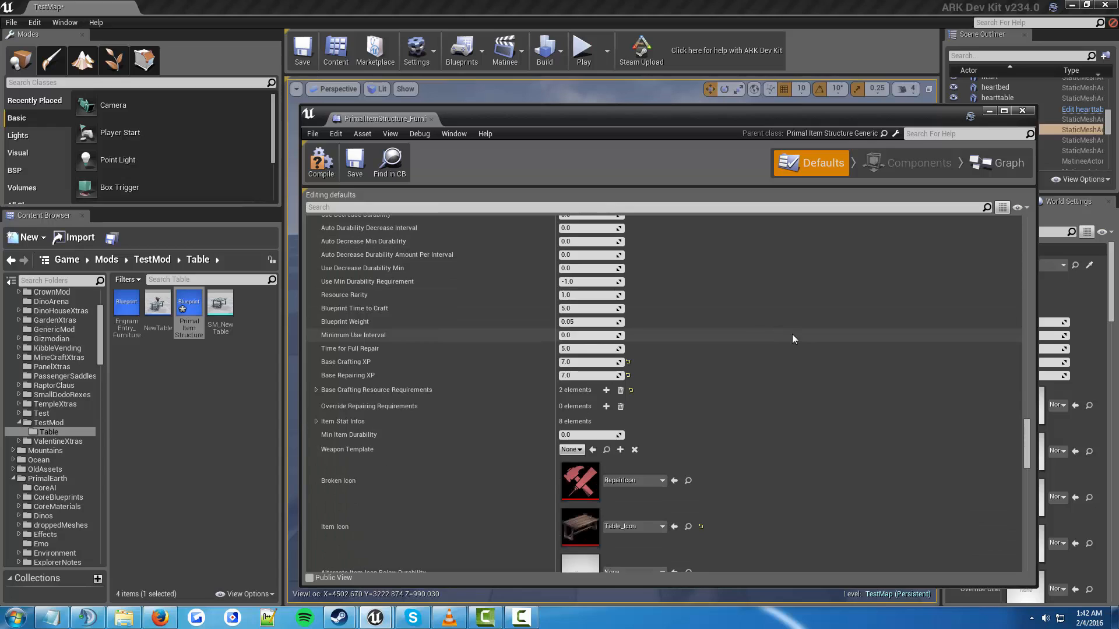
pyautogui.click(316, 390)
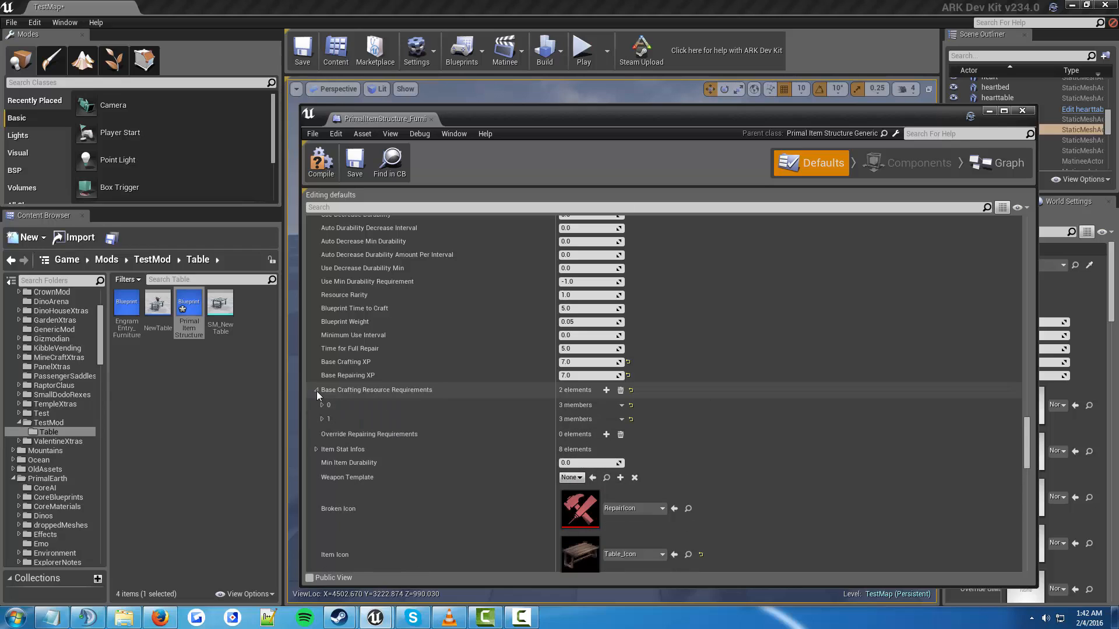
pyautogui.click(321, 405)
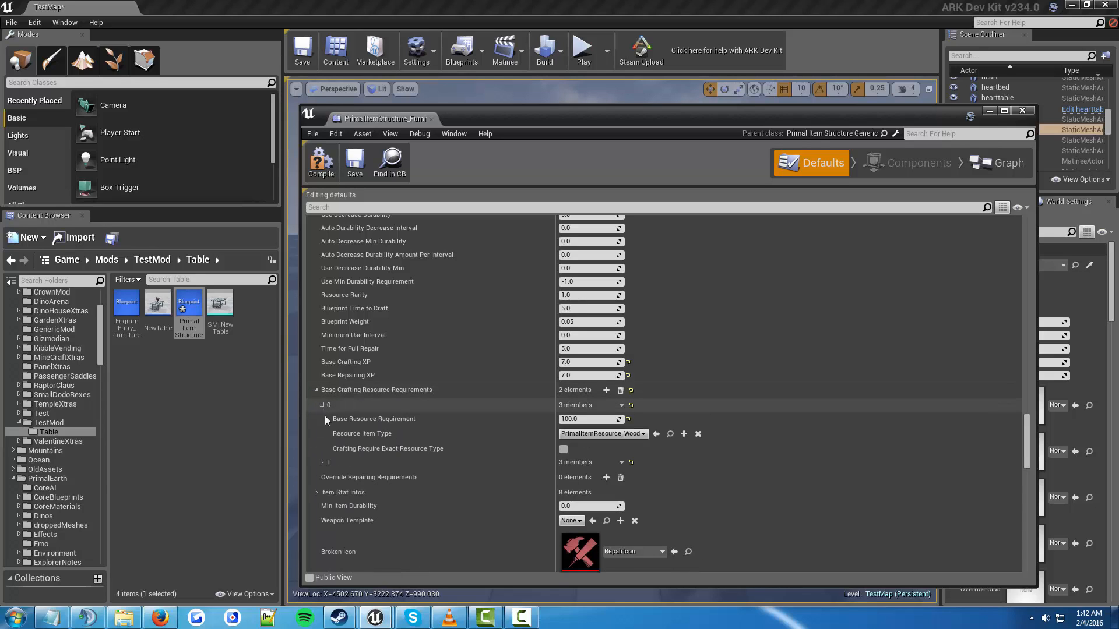
pyautogui.click(322, 462)
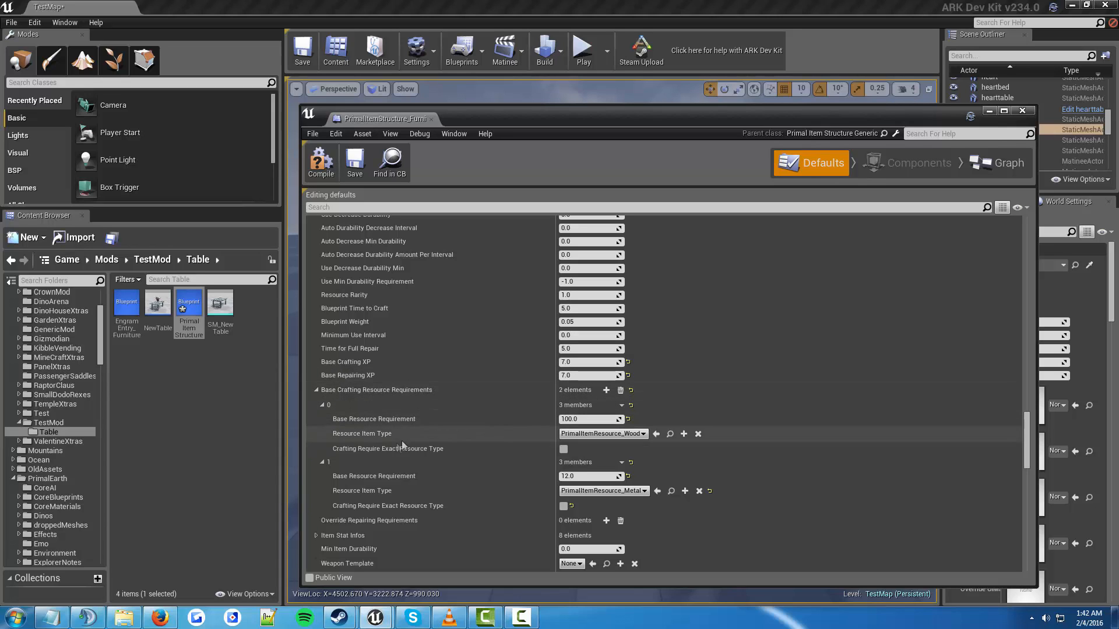
# Set crafting requirement 0 to a base amount of 50 with PrimalItemResource_Hide as the resource item type
pyautogui.click(594, 419)
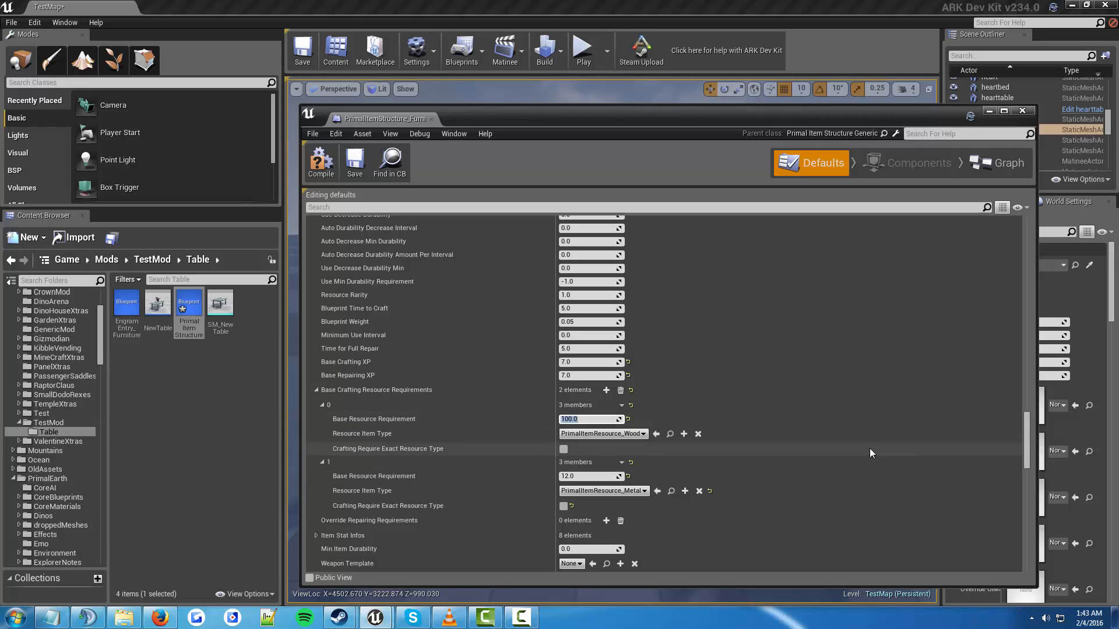
pyautogui.write('50')
pyautogui.click(594, 433)
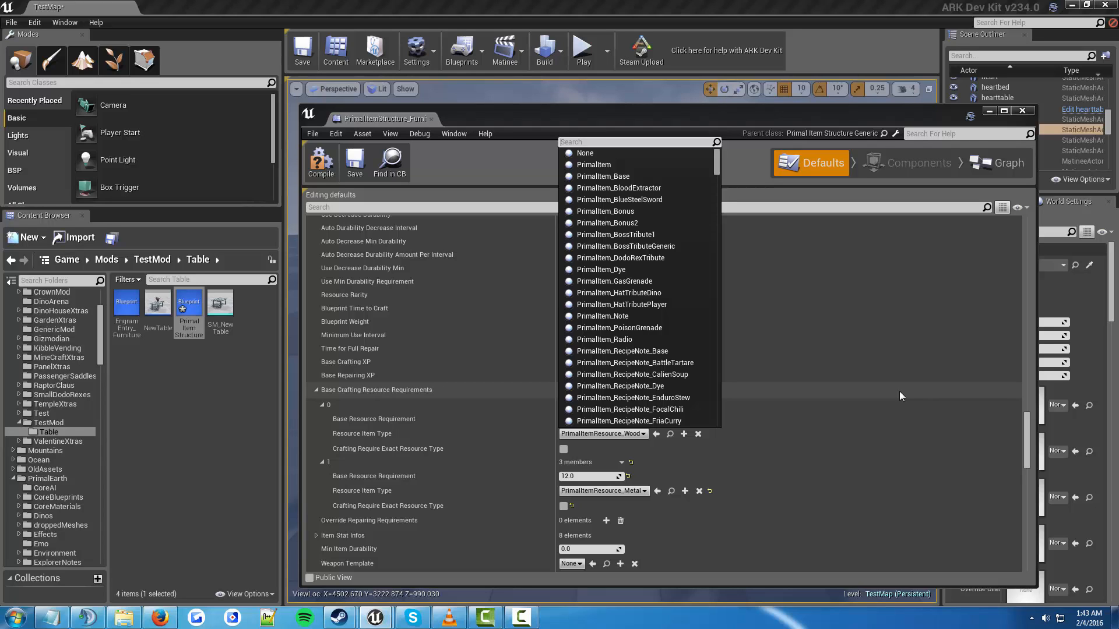
pyautogui.write('hid')
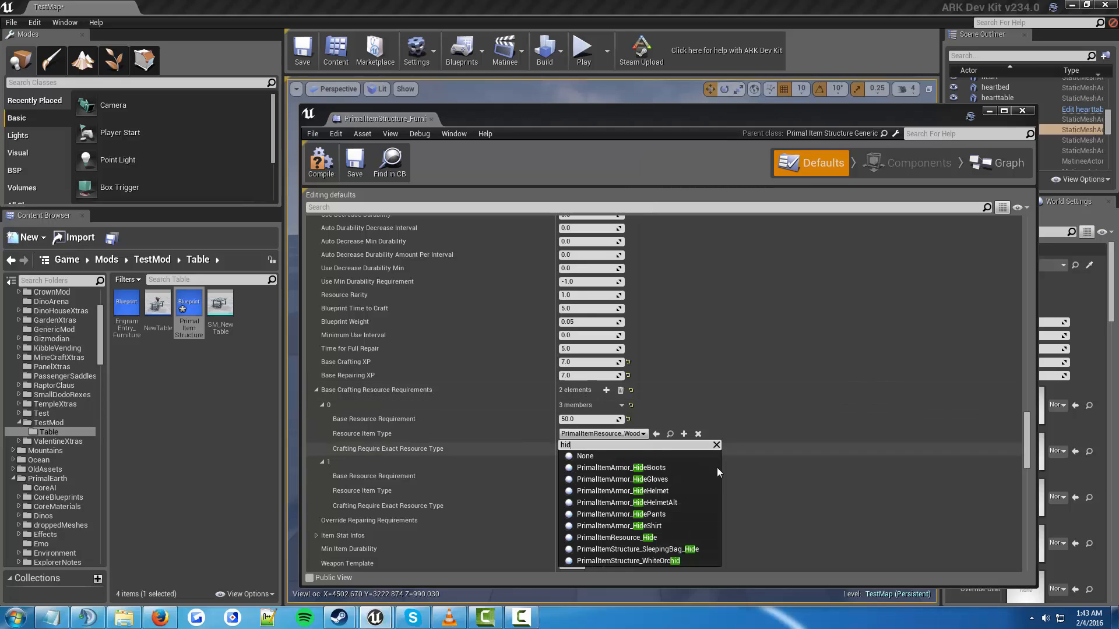
pyautogui.click(646, 538)
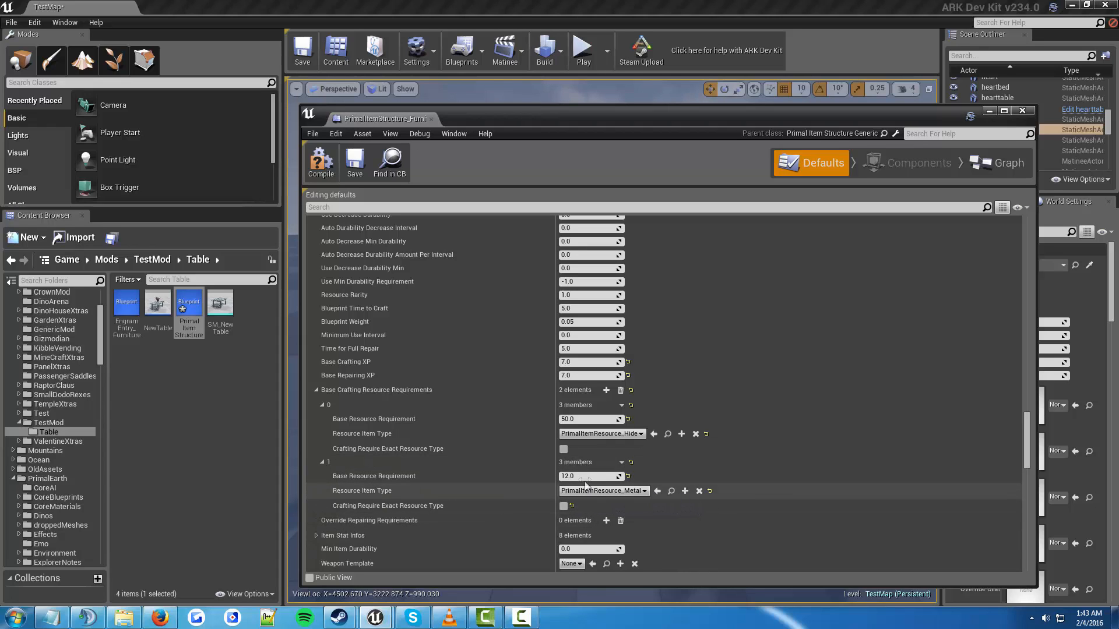
# Set the Base Resource Requirement of the metal entry to 75
pyautogui.click(590, 476)
pyautogui.write('75')
pyautogui.click(716, 462)
# Review the item's weight, durability, crafting XP and resource requirement settings, and its Item Icon
pyautogui.scroll(-3, 716, 463)
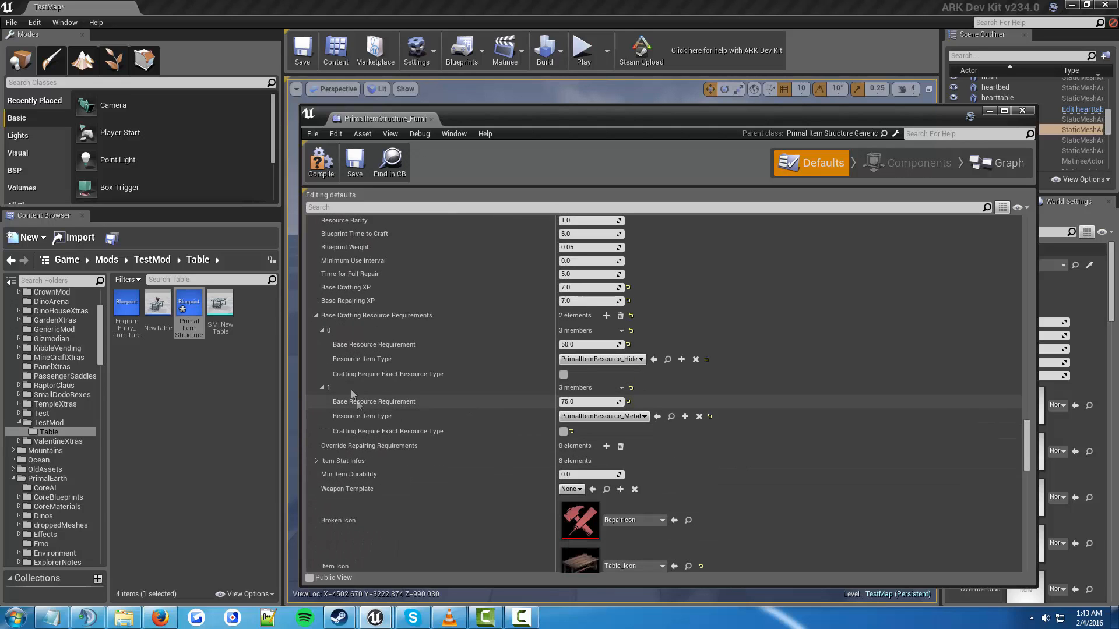
pyautogui.scroll(2, 431, 324)
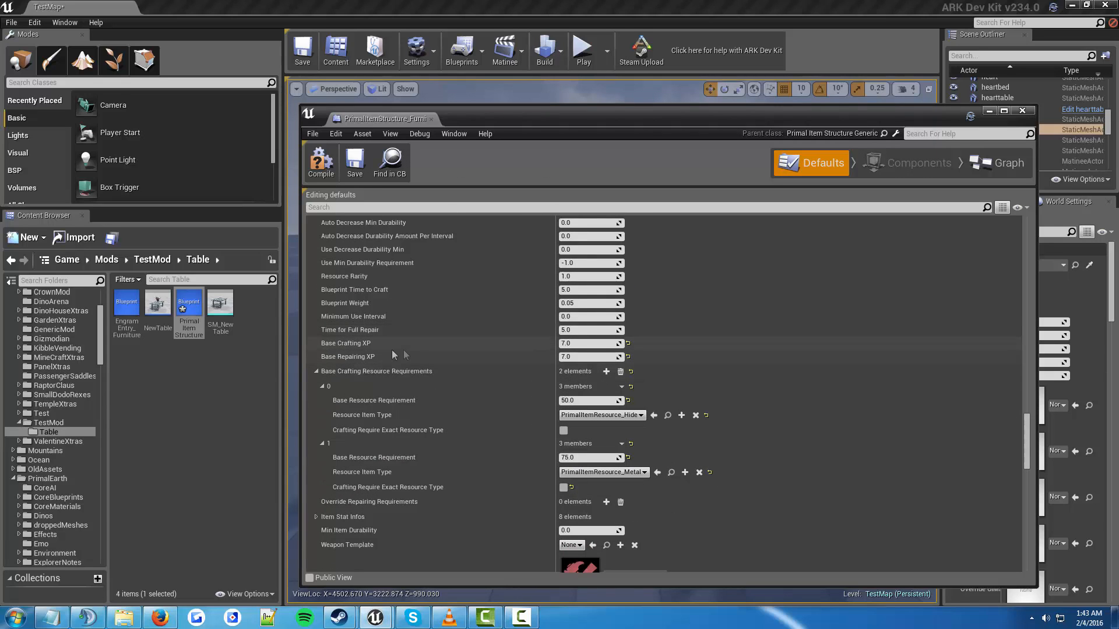
pyautogui.scroll(3, 358, 334)
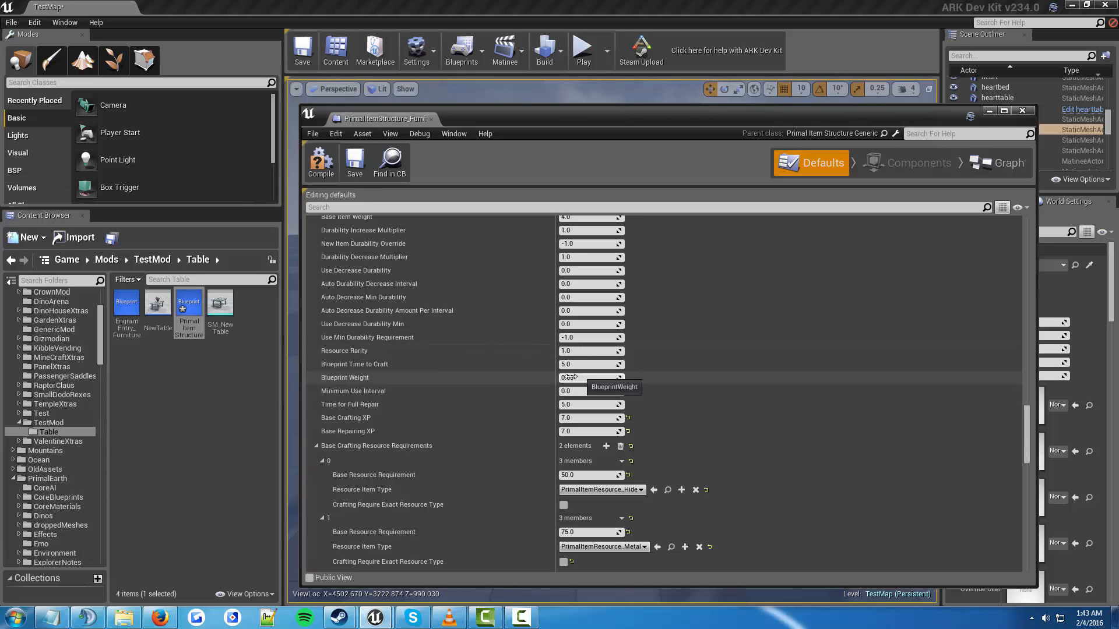
pyautogui.scroll(3, 490, 284)
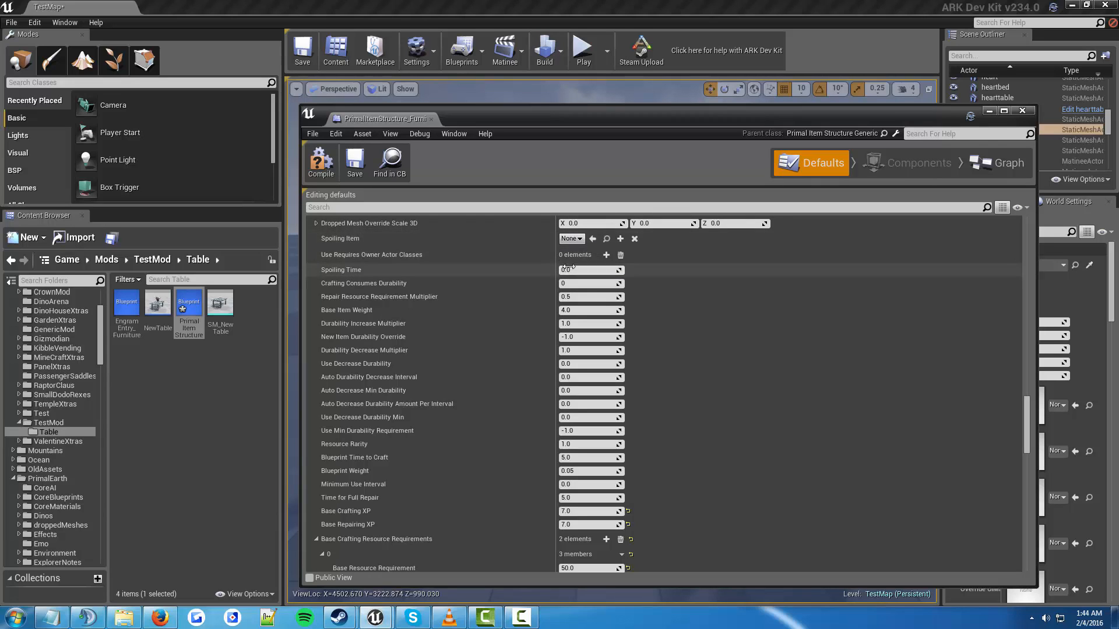
pyautogui.scroll(-5, 589, 308)
pyautogui.scroll(-6, 589, 308)
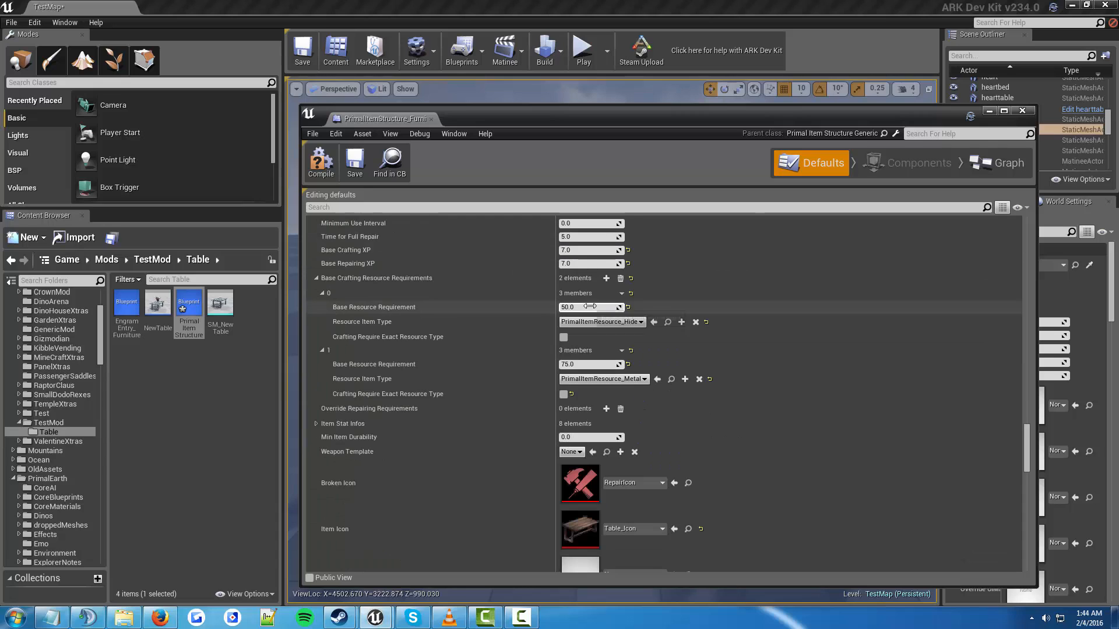
pyautogui.scroll(-3, 590, 304)
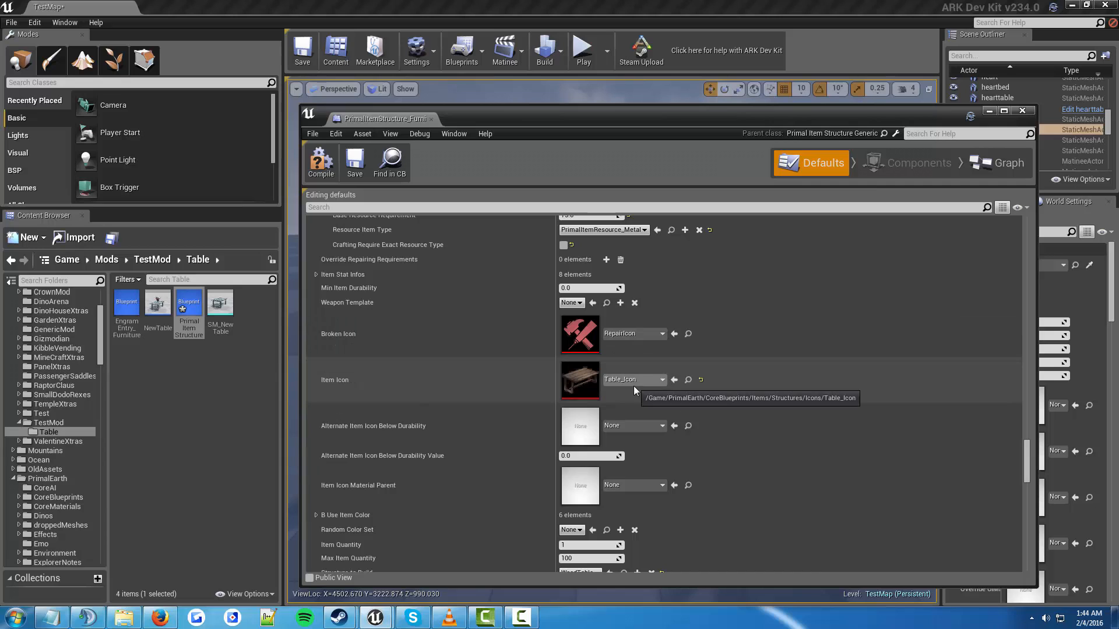
pyautogui.scroll(-1, 603, 372)
pyautogui.scroll(-2, 593, 346)
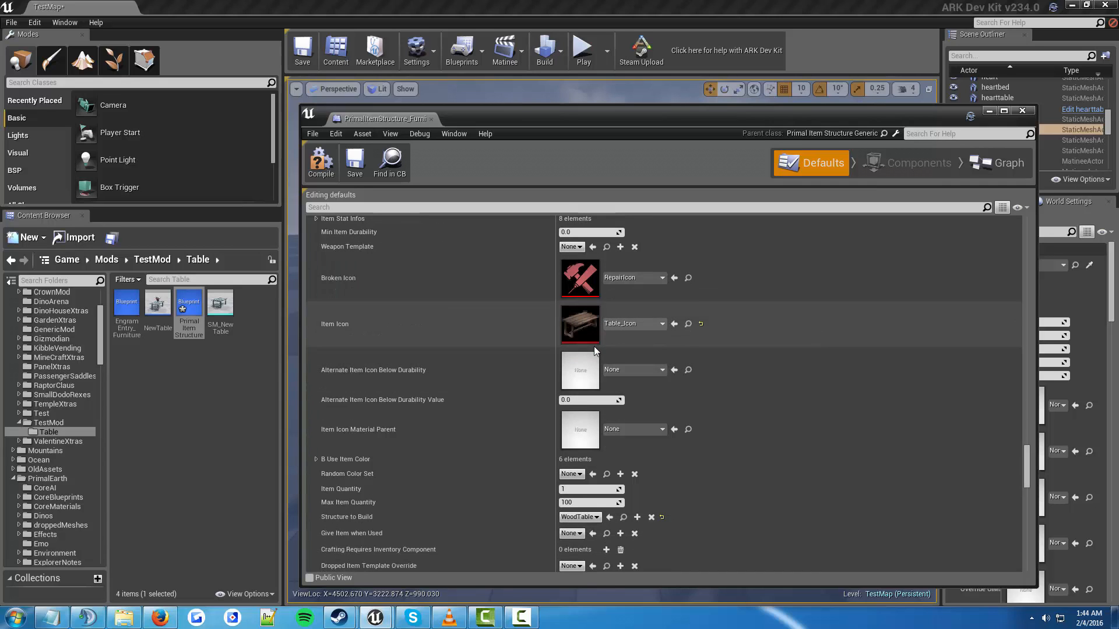
# Assign NewTable as the item's Structure to Build
pyautogui.scroll(-1, 589, 357)
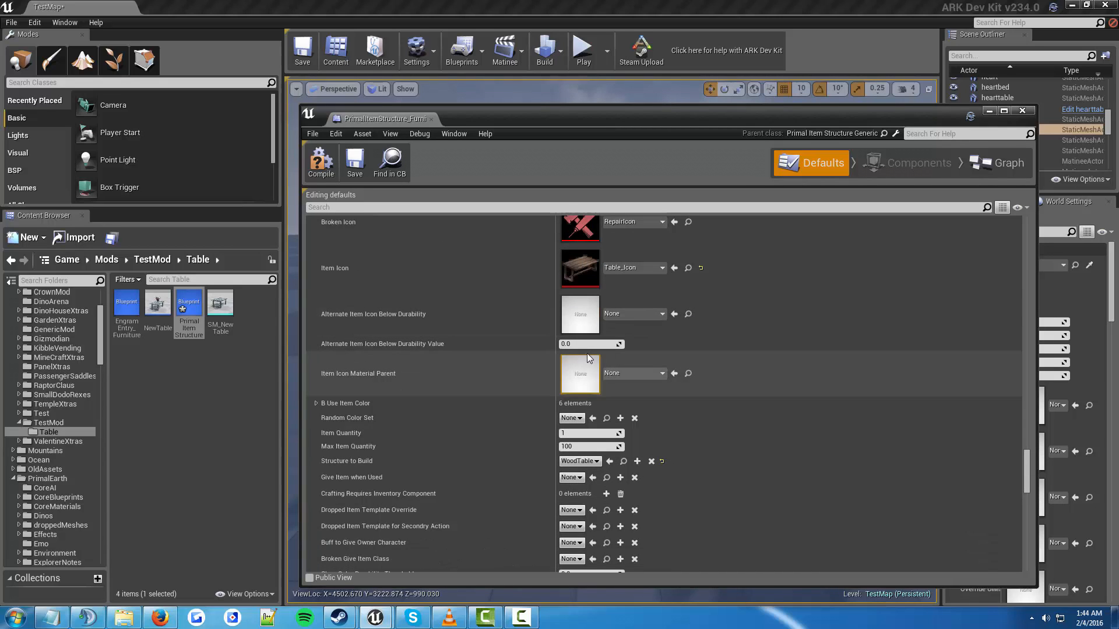
pyautogui.scroll(-1, 587, 358)
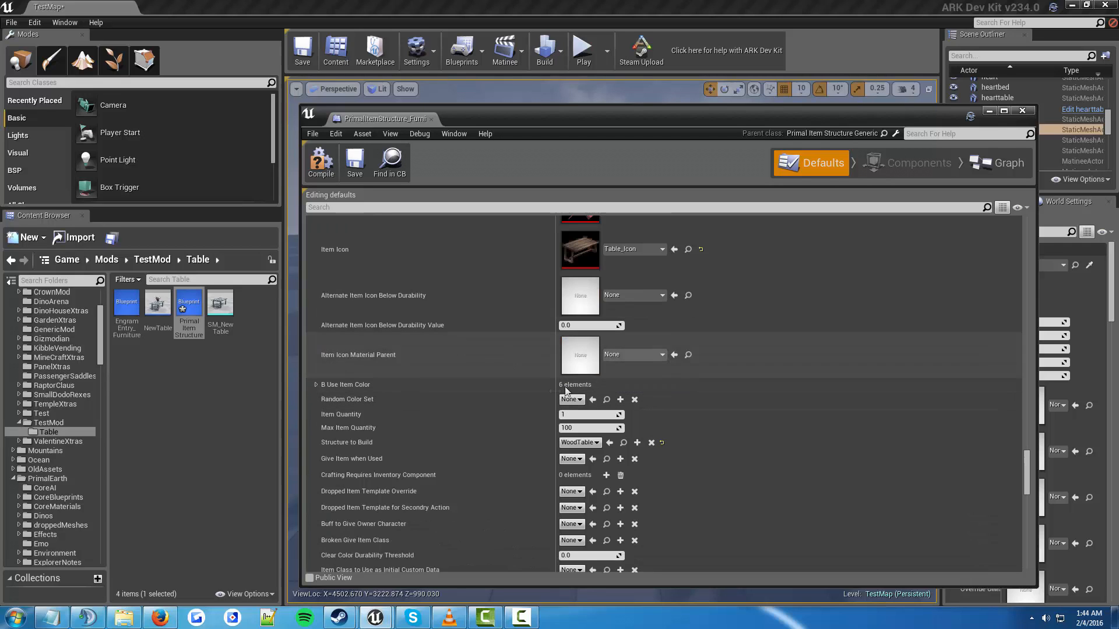
pyautogui.scroll(-1, 524, 393)
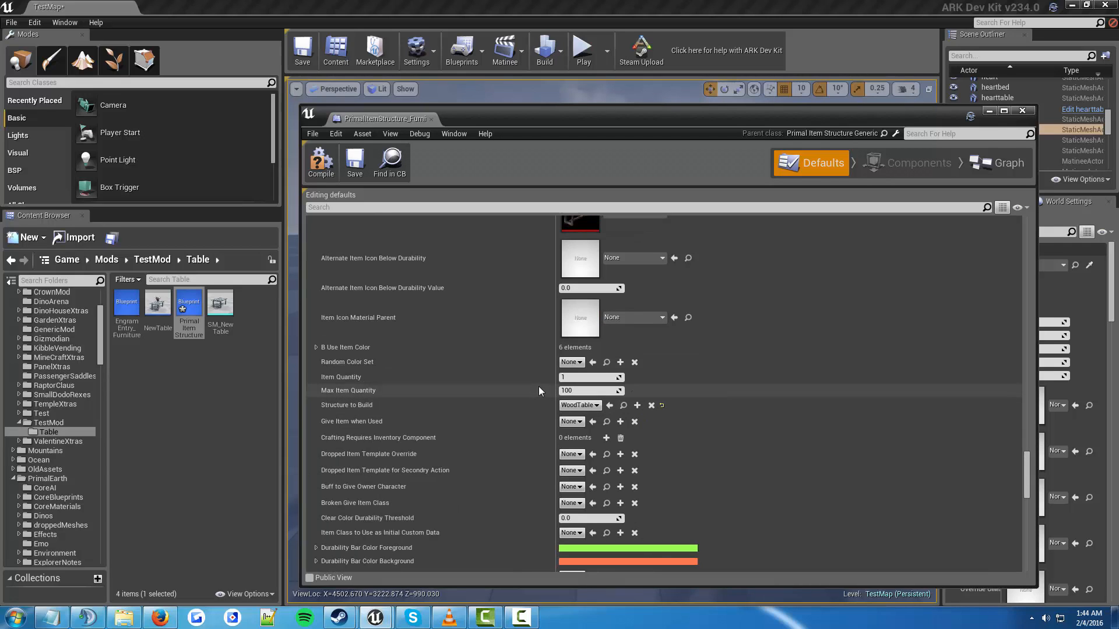
pyautogui.scroll(-1, 538, 390)
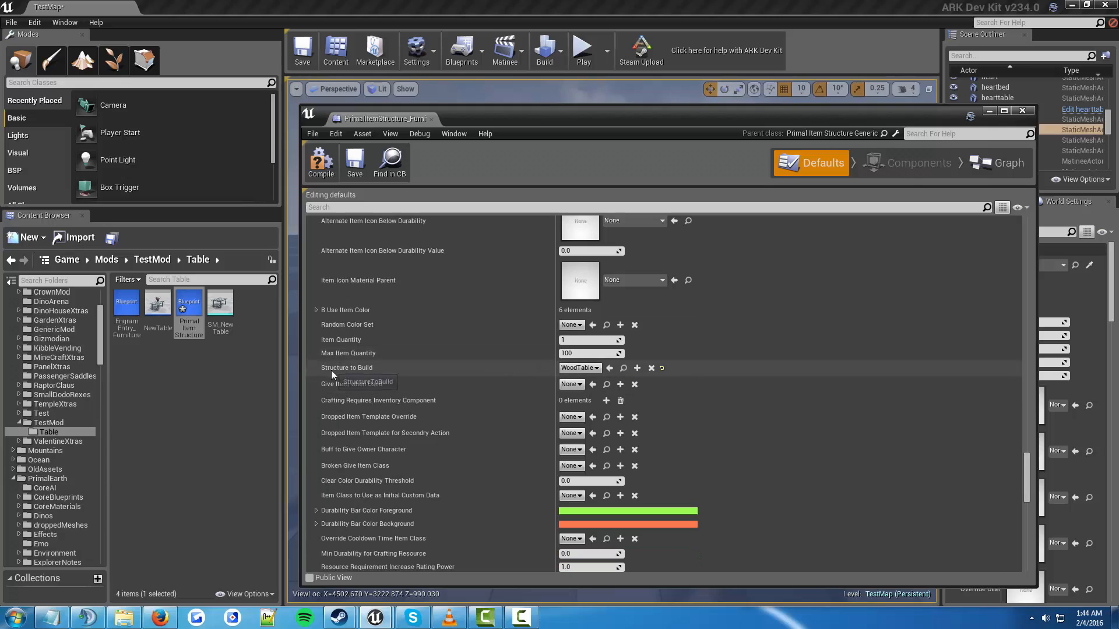
pyautogui.click(582, 367)
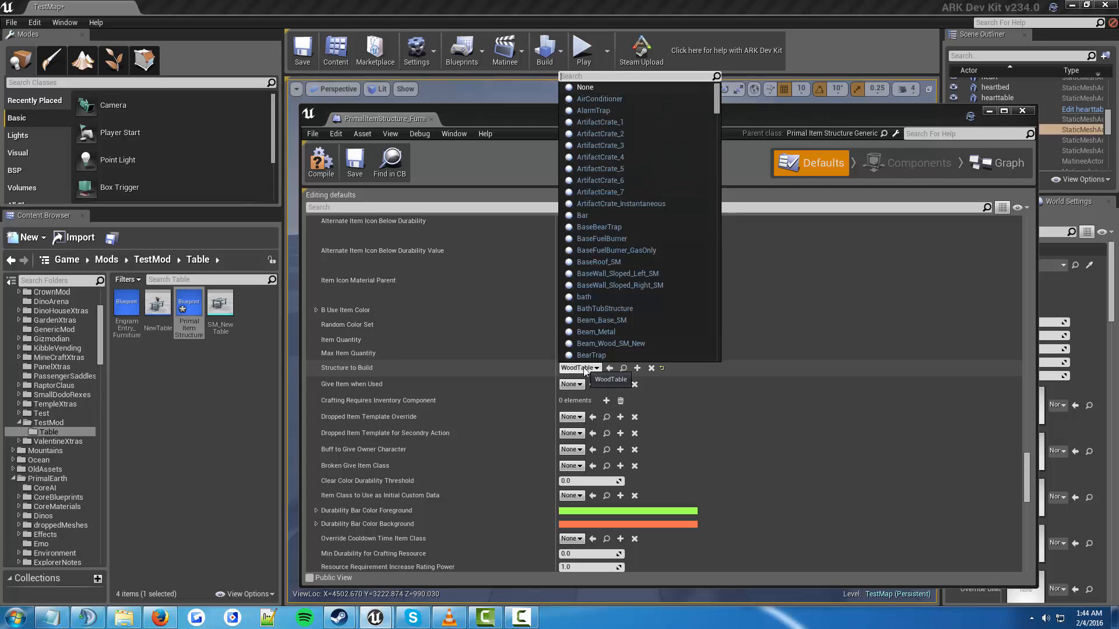
pyautogui.write('newtab')
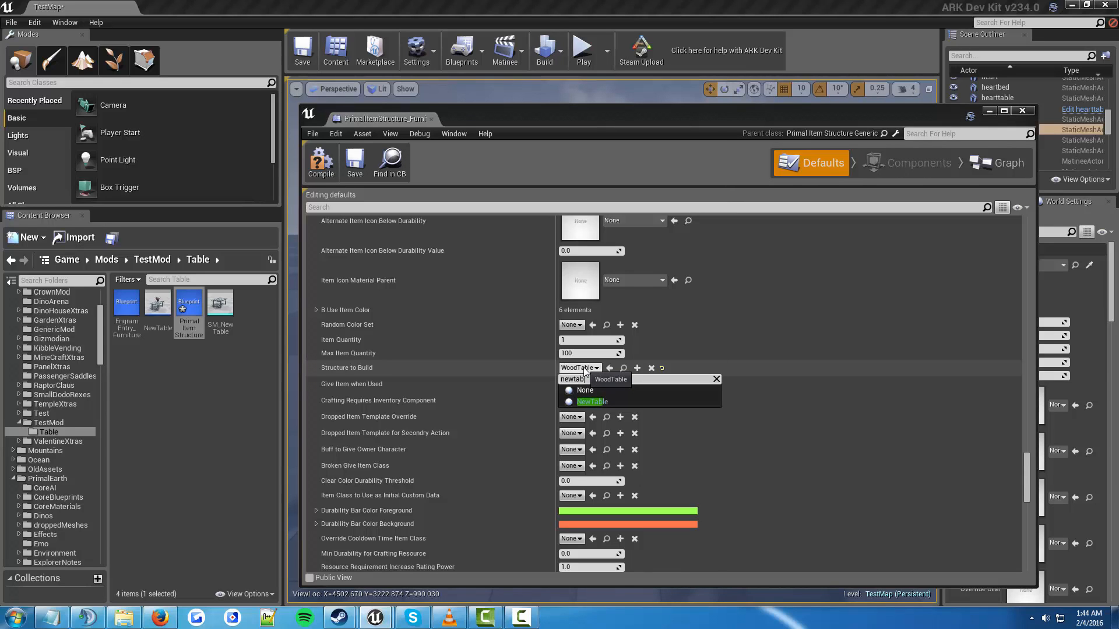
pyautogui.click(587, 402)
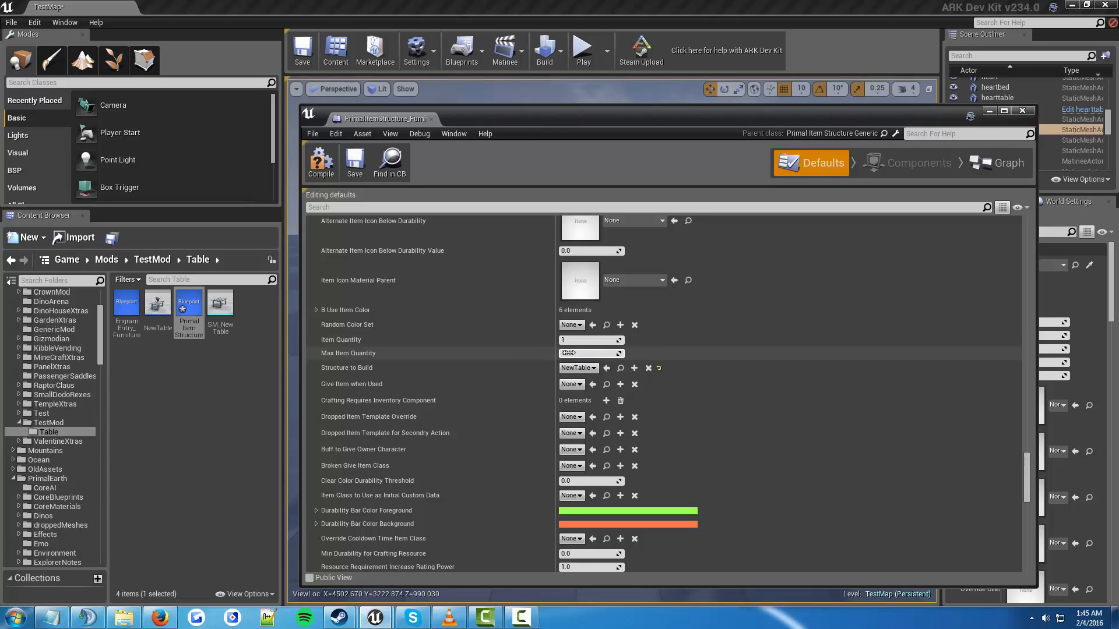
# Review the item's remaining default settings, including the Egg, Color Preview and Crops sections and the item icon and structure entries
pyautogui.scroll(-4, 641, 364)
pyautogui.scroll(-14, 634, 362)
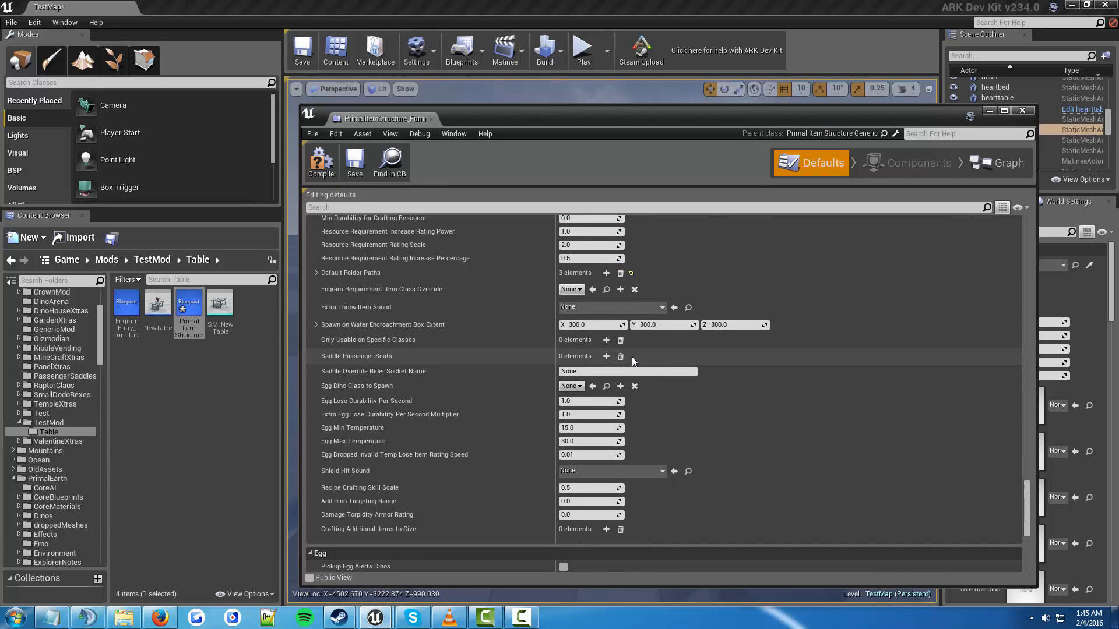
pyautogui.scroll(-10, 631, 356)
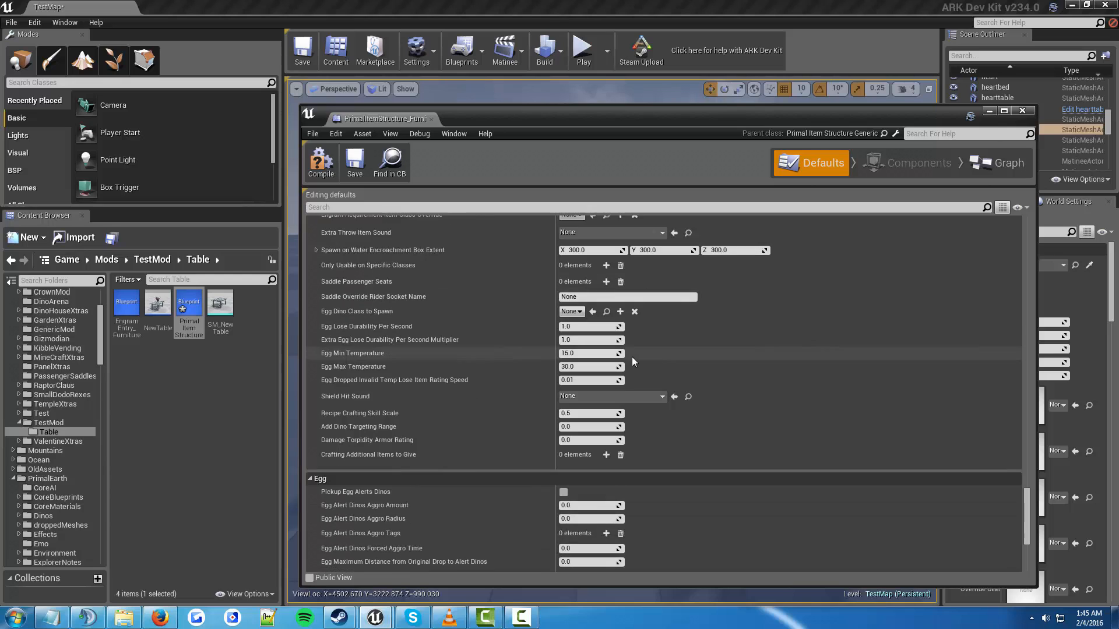
pyautogui.scroll(-2, 632, 357)
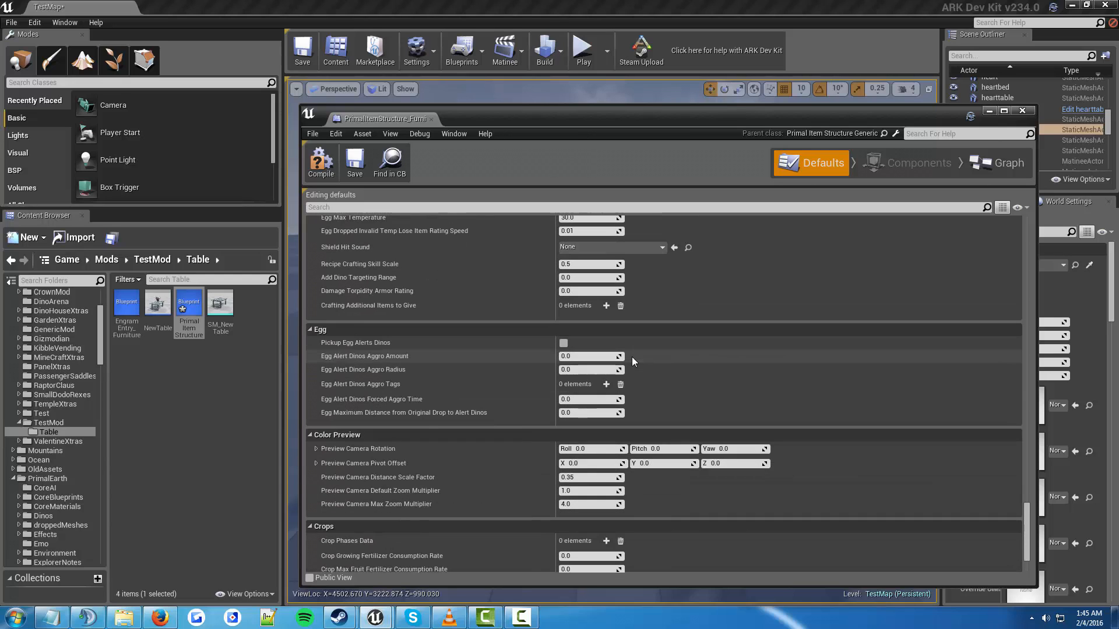
pyautogui.scroll(-2, 632, 357)
pyautogui.scroll(-2, 627, 359)
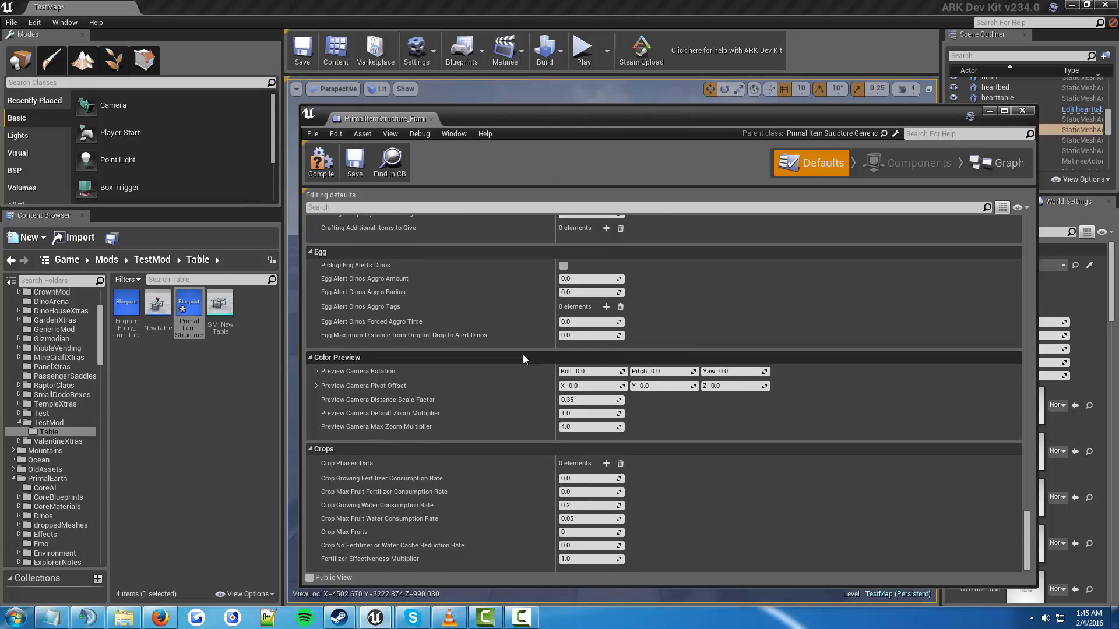
pyautogui.scroll(6, 523, 354)
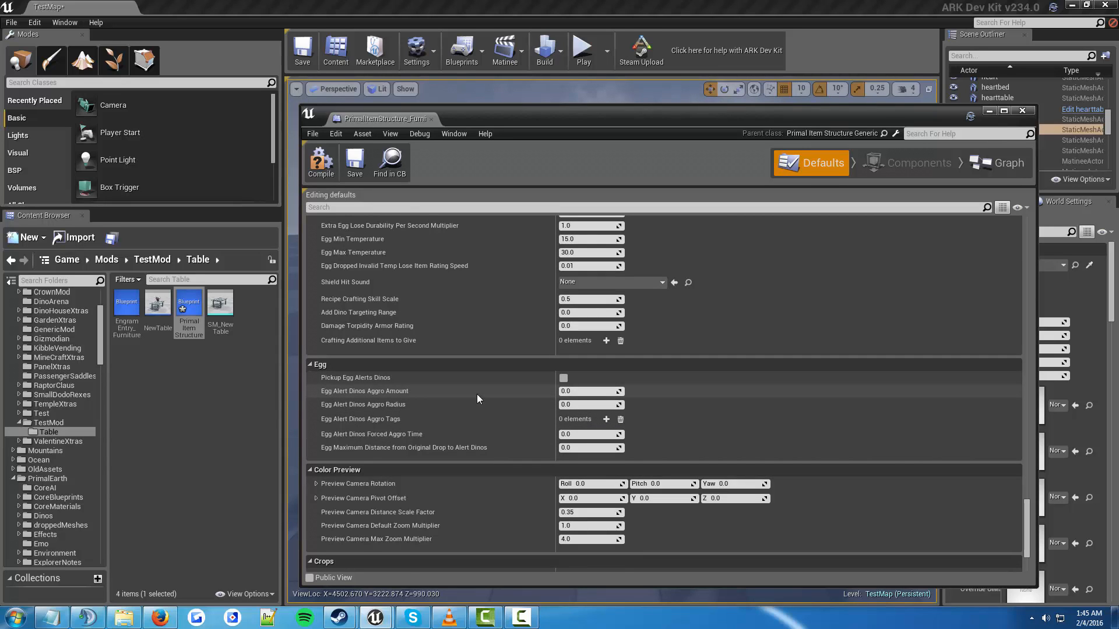
pyautogui.scroll(5, 477, 394)
pyautogui.scroll(1, 523, 392)
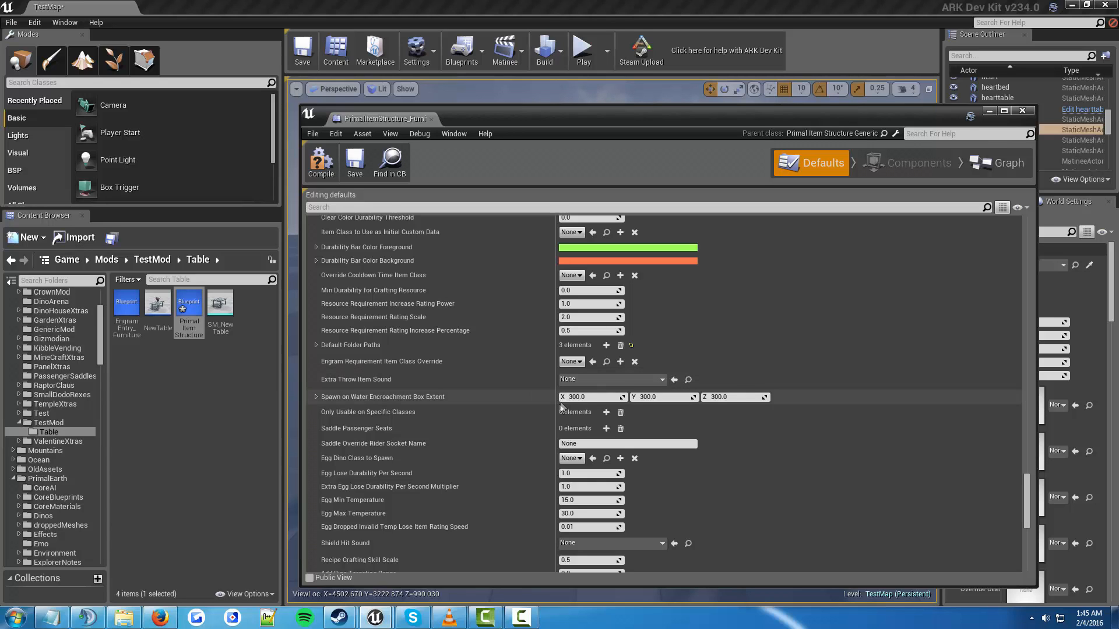
pyautogui.scroll(1, 563, 401)
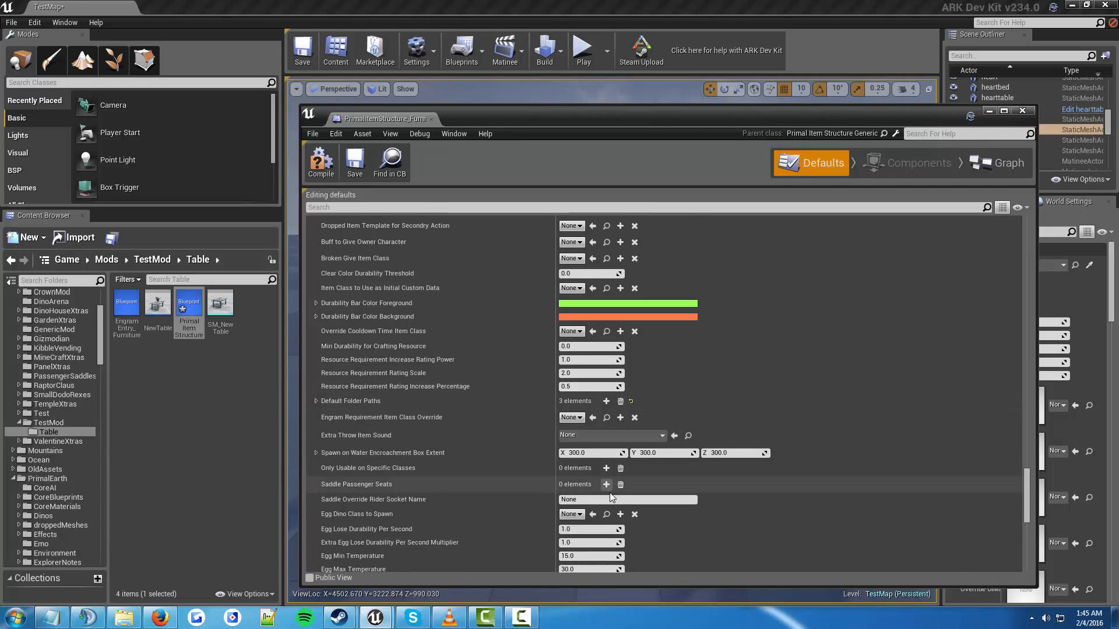
pyautogui.scroll(2, 594, 491)
pyautogui.scroll(2, 596, 483)
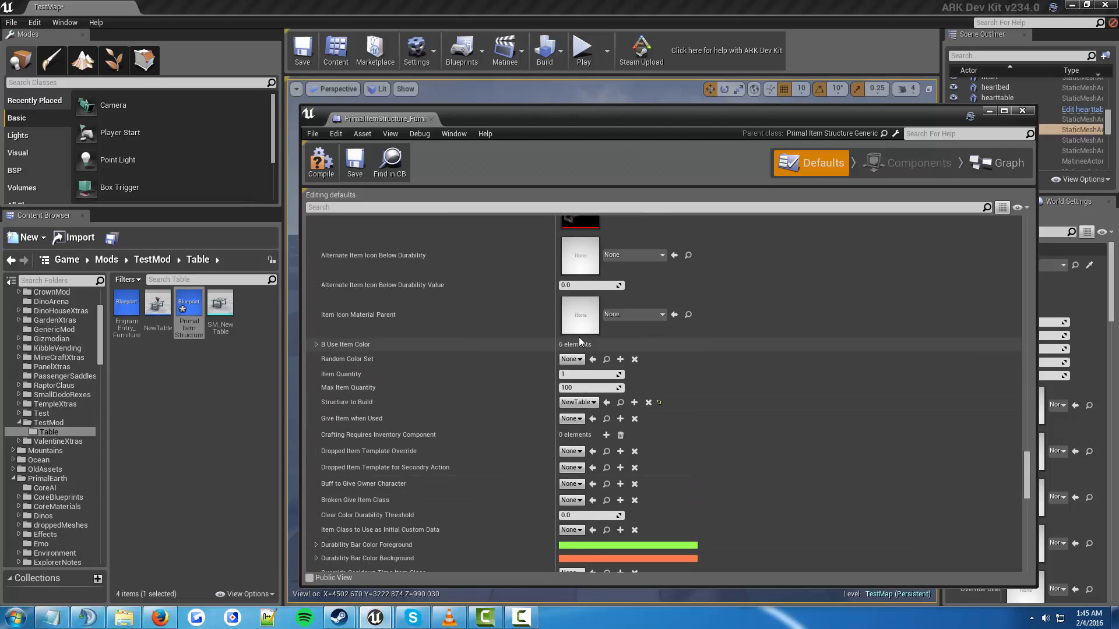
pyautogui.scroll(1, 578, 337)
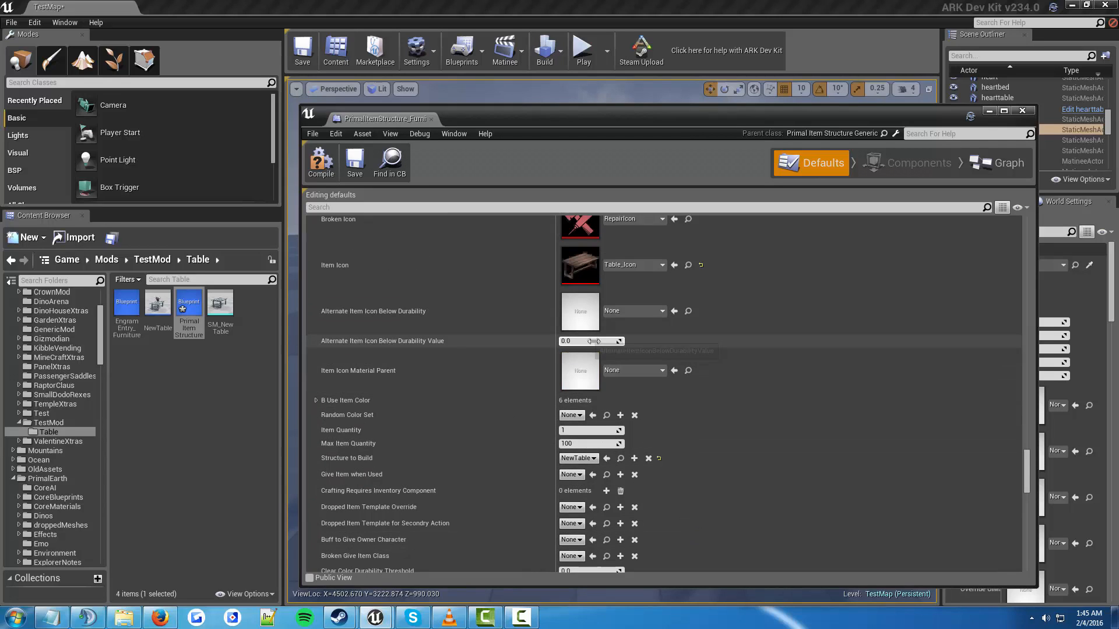
# Save the PrimalItemStructure blueprint, locate it in the Content Browser and close its editor
pyautogui.click(357, 169)
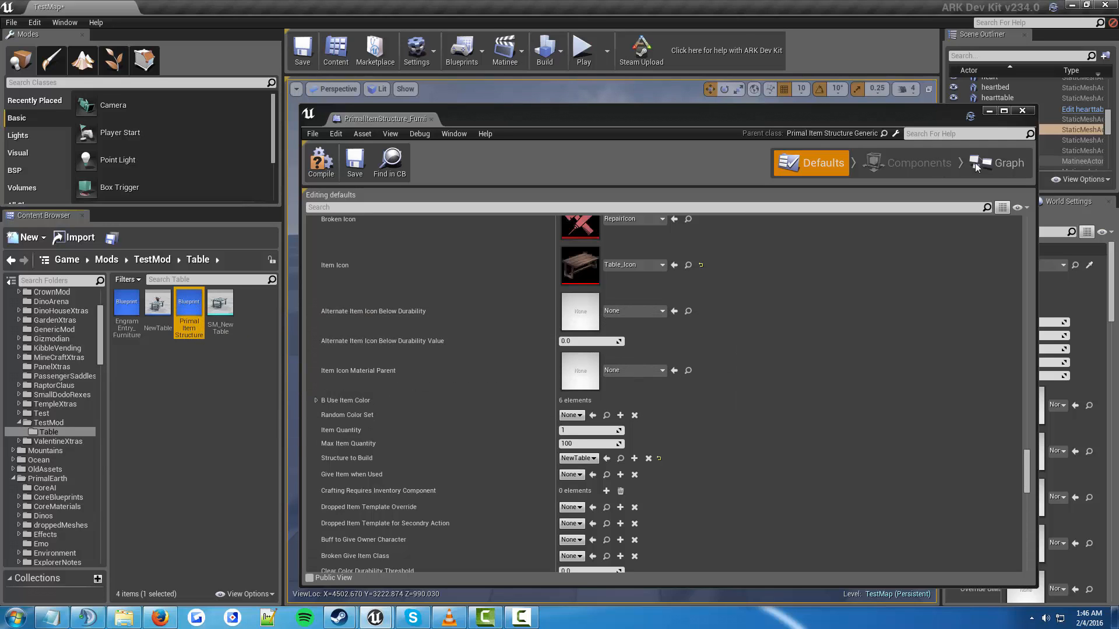
pyautogui.click(913, 170)
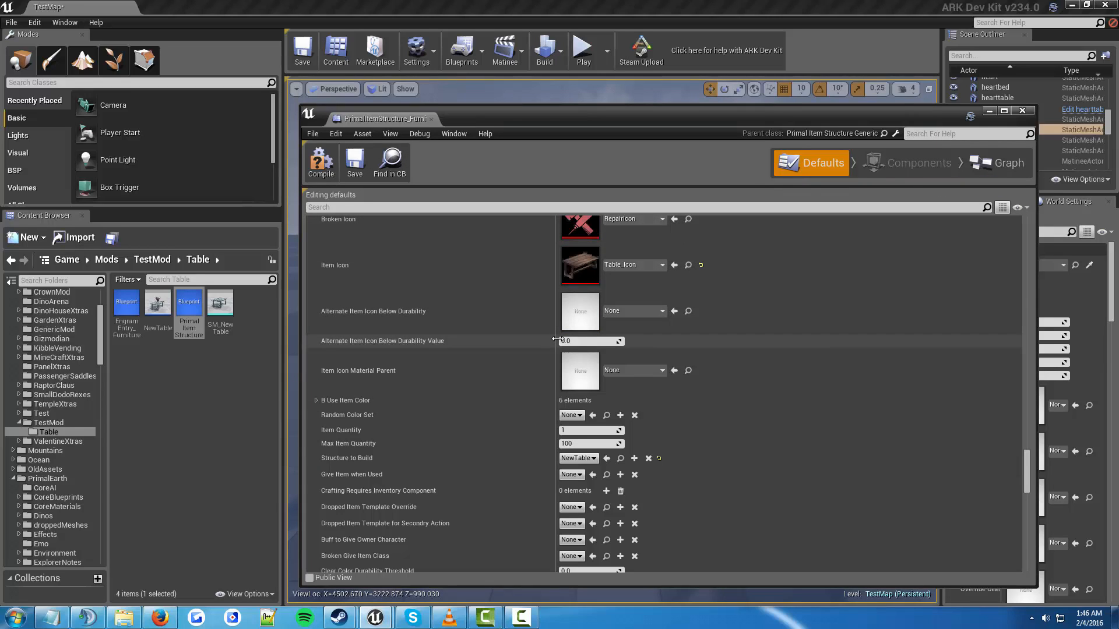
pyautogui.click(391, 164)
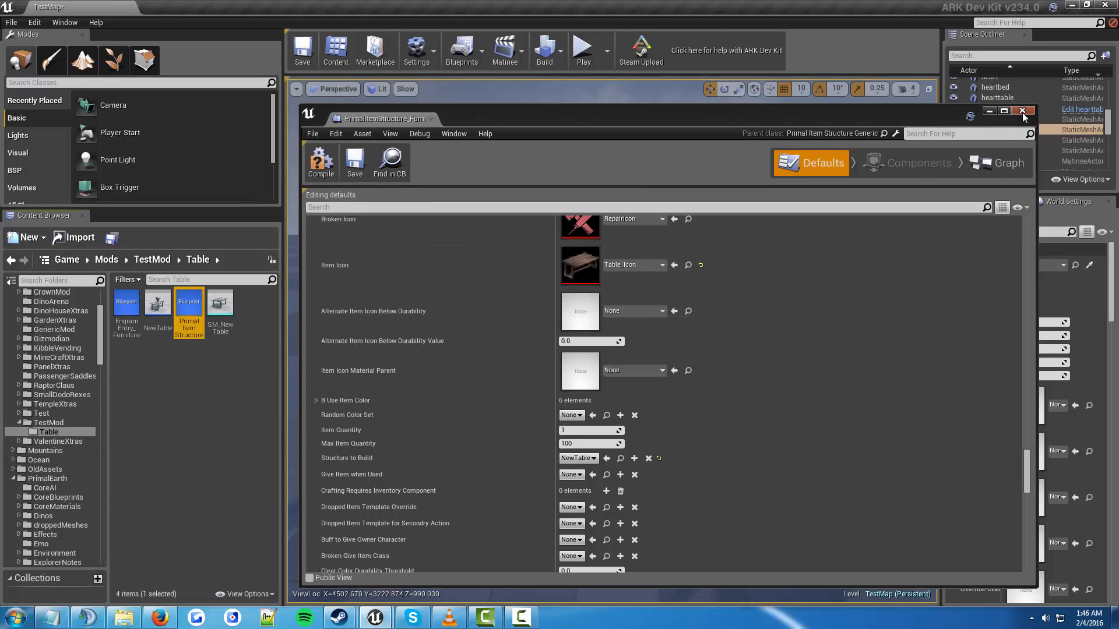
pyautogui.click(1022, 111)
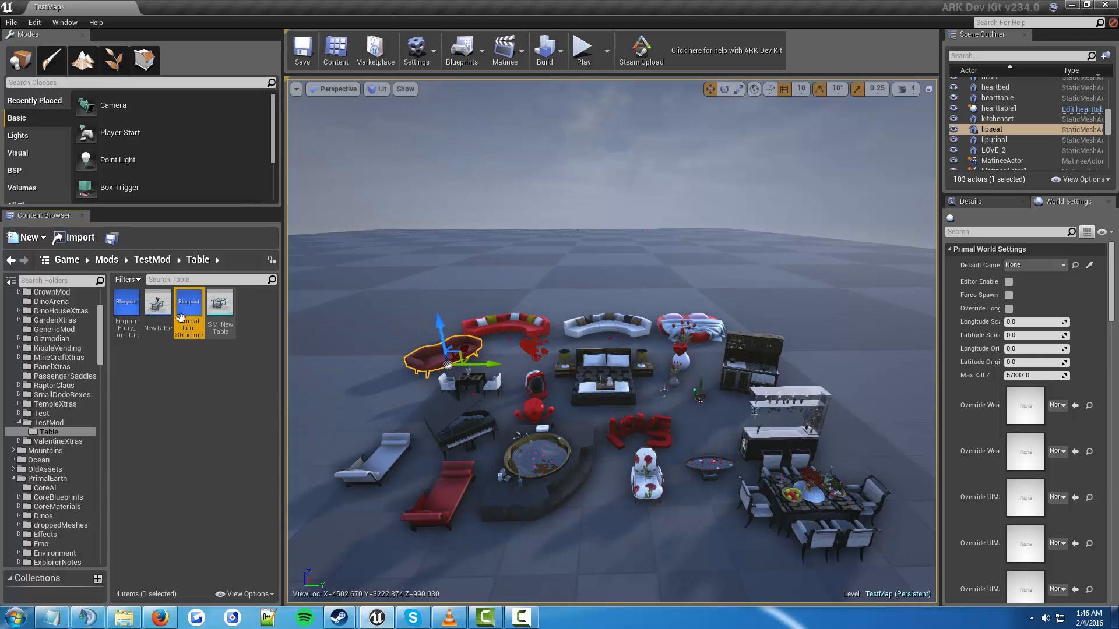
# Open the EngramEntry_Furniture_NewTable blueprint and set both Required Character Level and Required Engram Points to 0
pyautogui.click(120, 324)
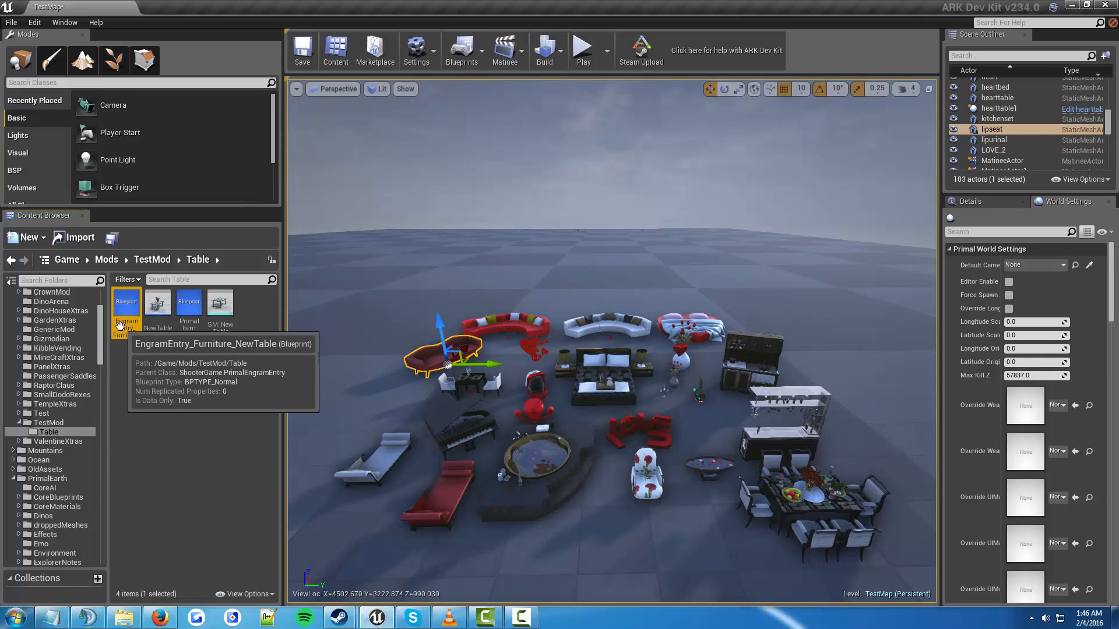
pyautogui.doubleClick(120, 324)
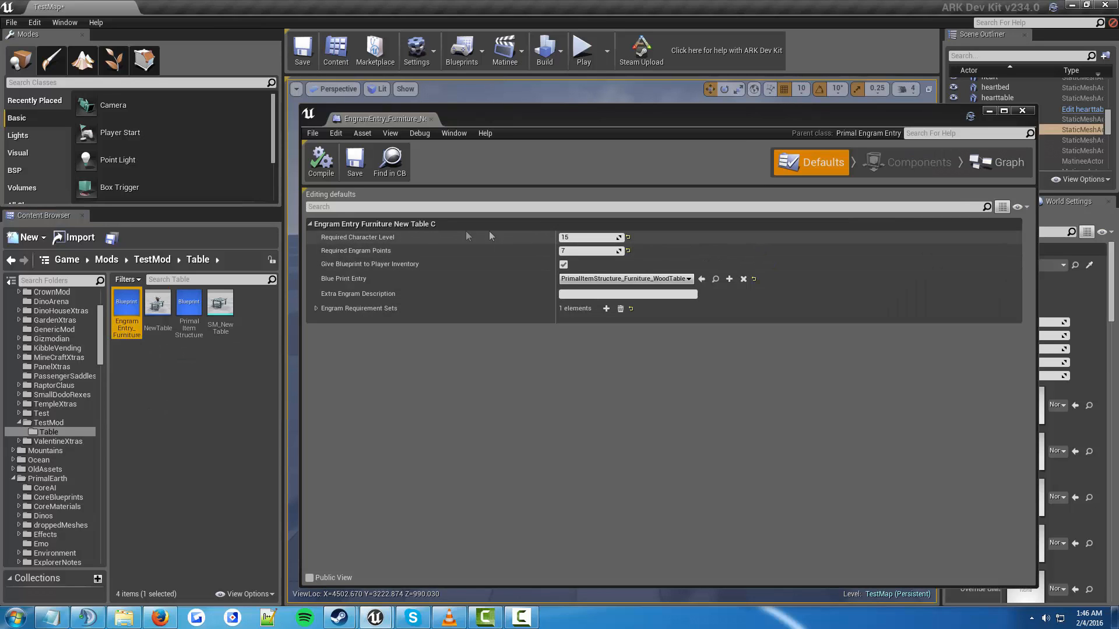
pyautogui.click(579, 236)
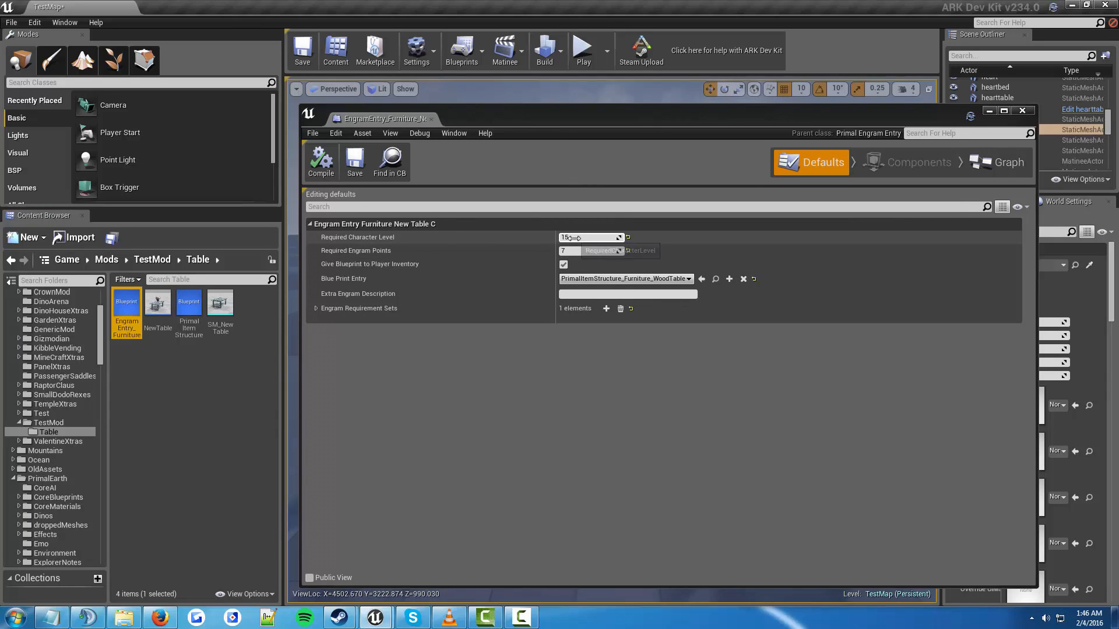
pyautogui.write('0')
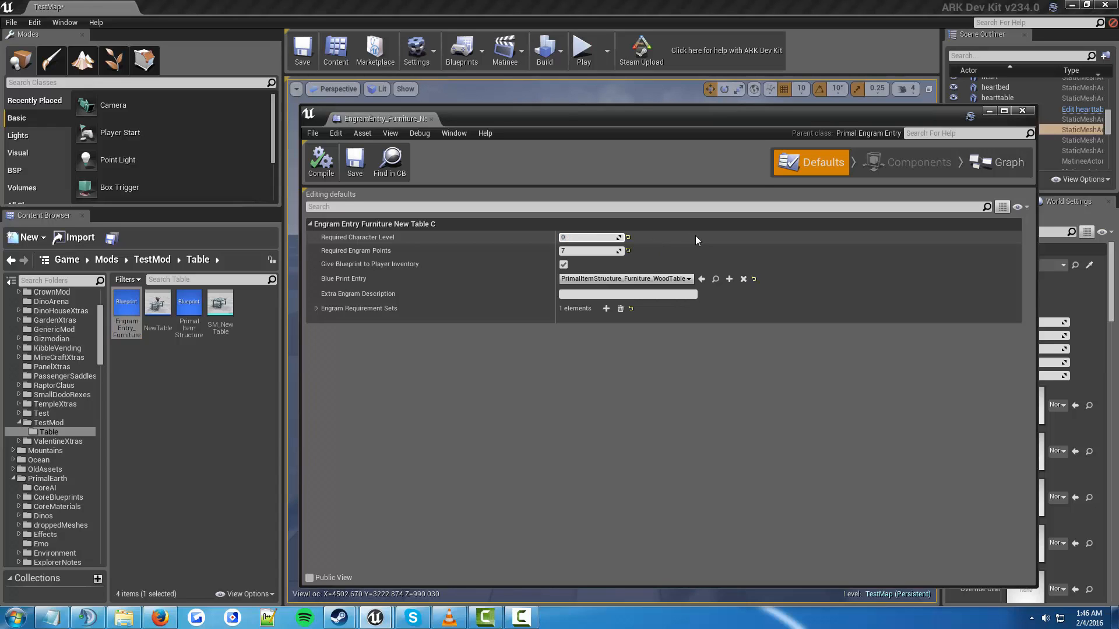
pyautogui.press('Return')
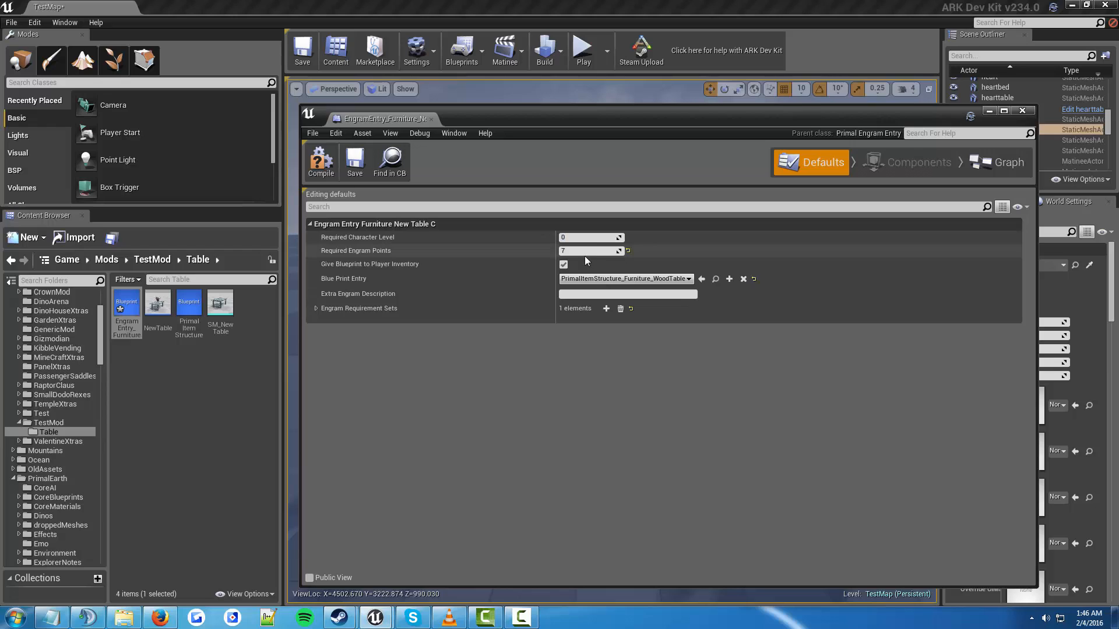
pyautogui.write('0')
pyautogui.press('Return')
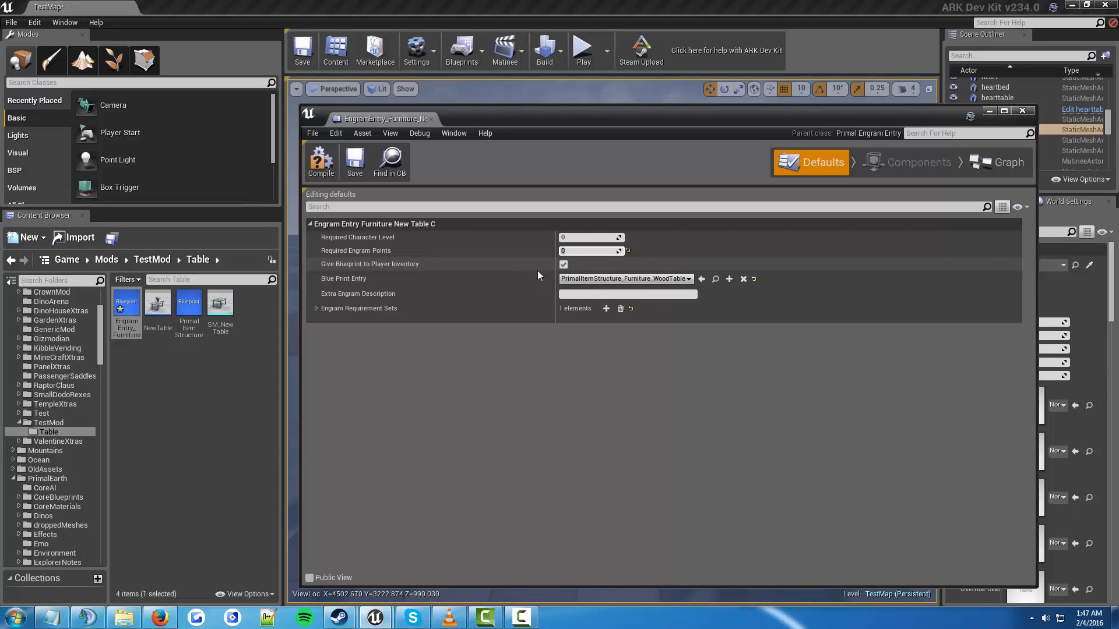
# Assign PrimalItemStructure_Furniture_NewTable as the engram's Blue Print Entry
pyautogui.click(586, 280)
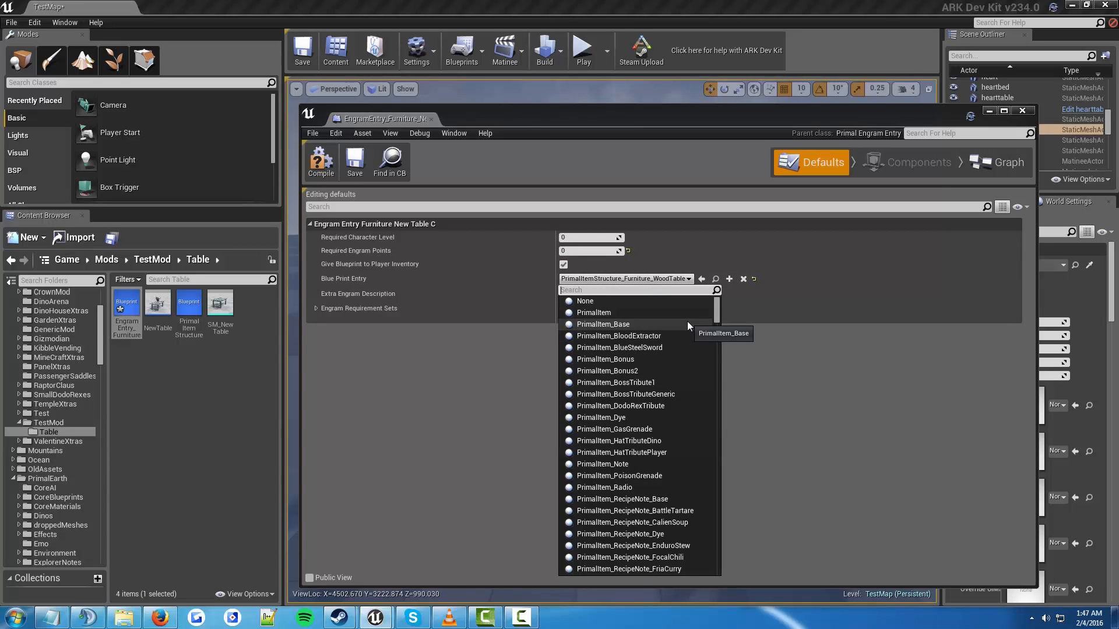
pyautogui.write('newtab')
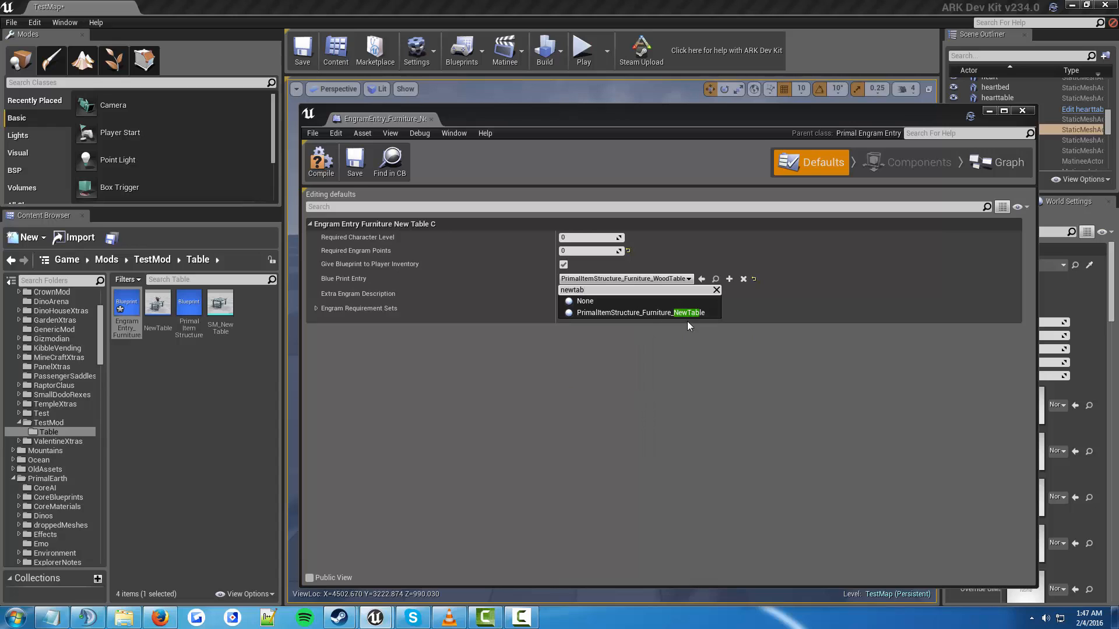
pyautogui.click(689, 313)
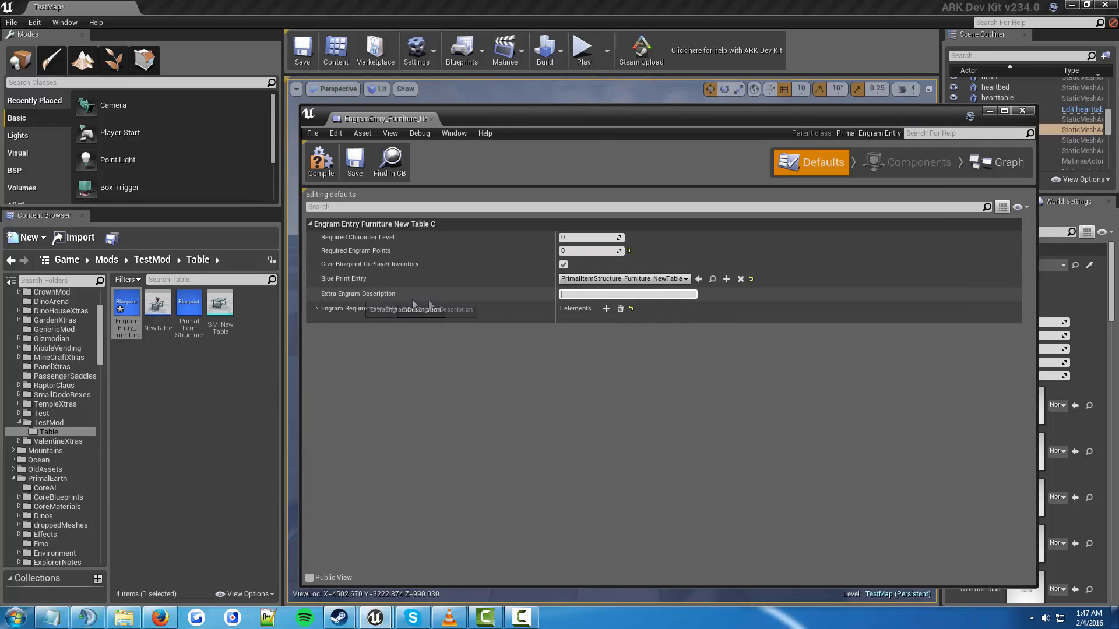
# Remove all Engram Requirement Sets from the engram entry, including the WoodChair prerequisite, and save and close the blueprint
pyautogui.click(317, 309)
pyautogui.click(322, 324)
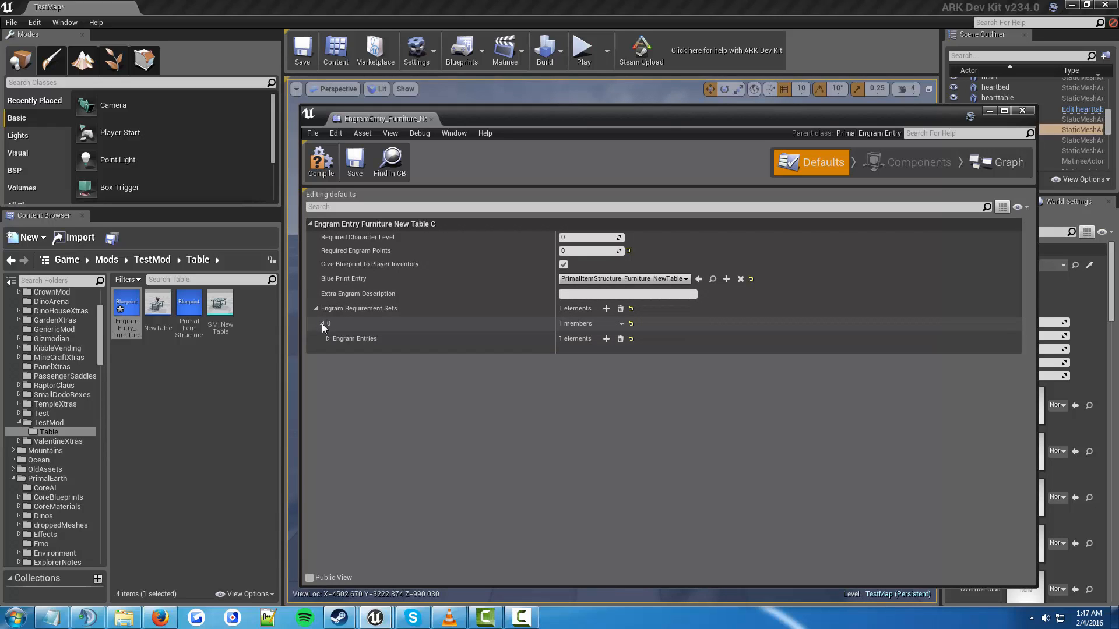
pyautogui.click(329, 339)
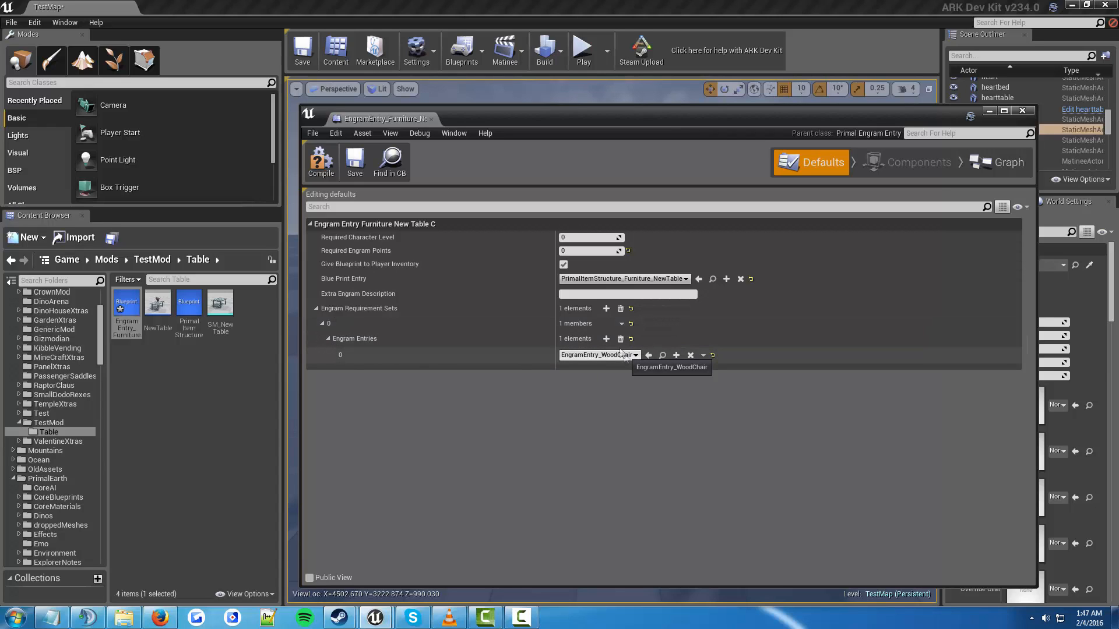
pyautogui.click(621, 309)
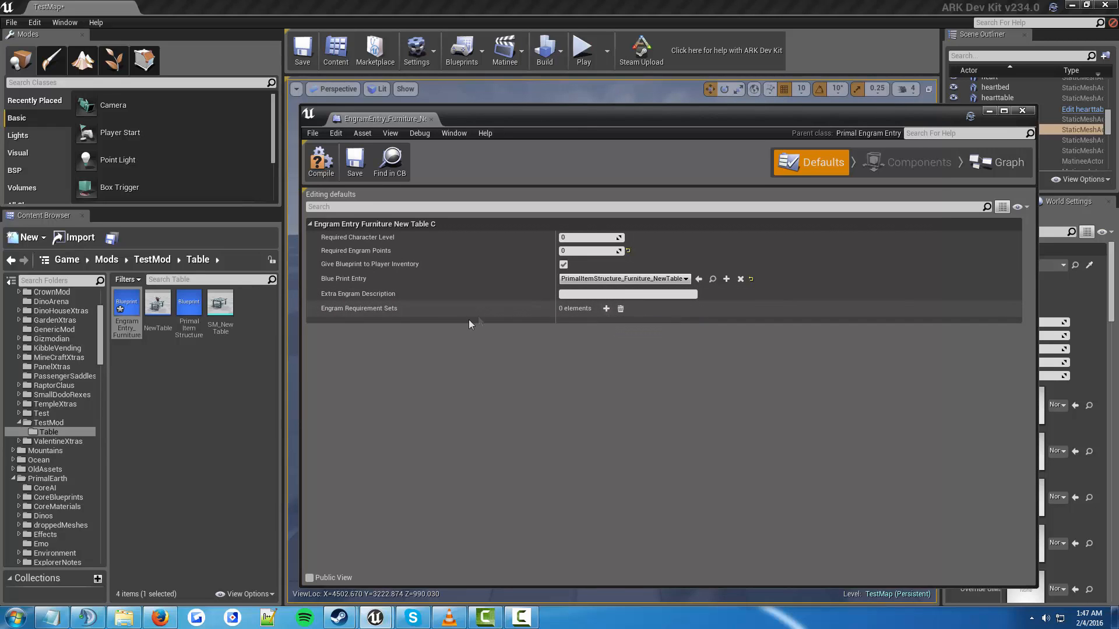
pyautogui.click(353, 172)
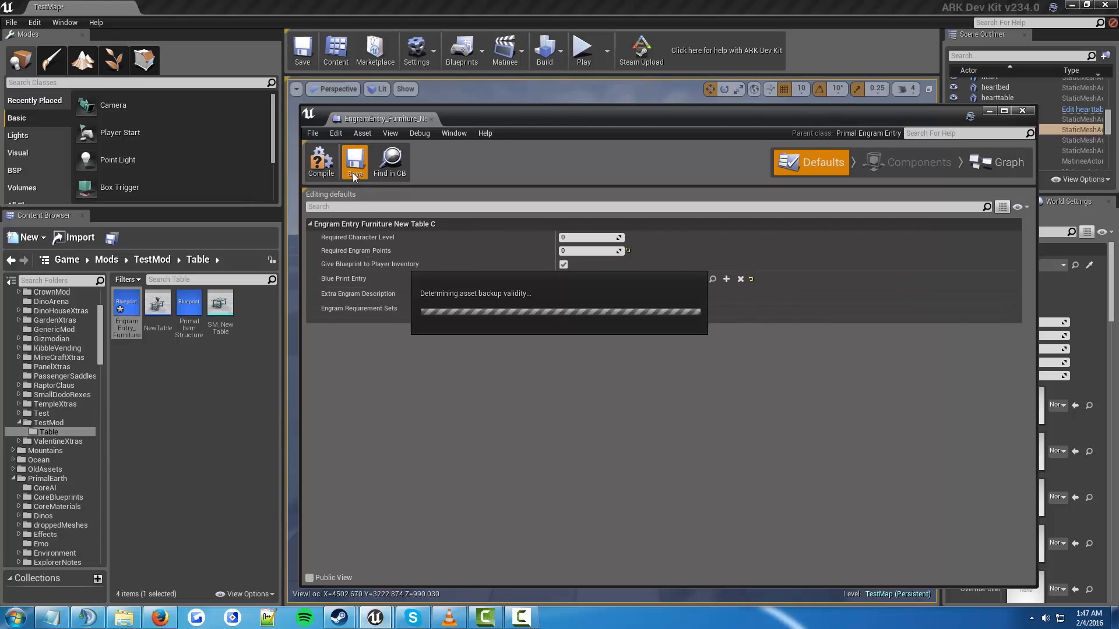
pyautogui.click(1022, 110)
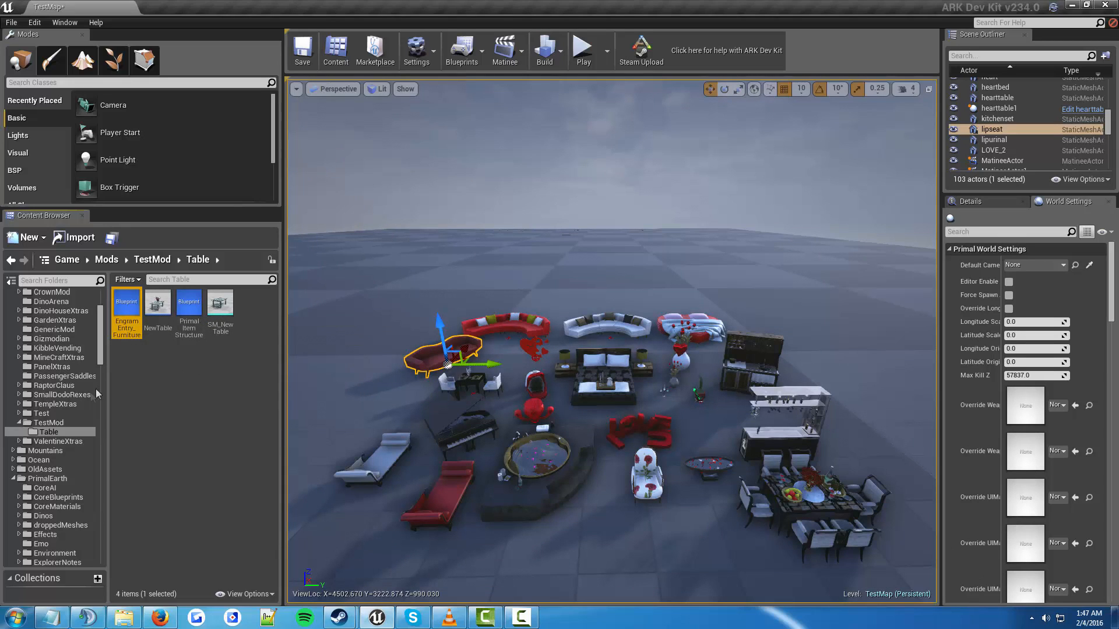
# Open the PrimalGameData_BP blueprint from the TestMod folder
pyautogui.click(40, 423)
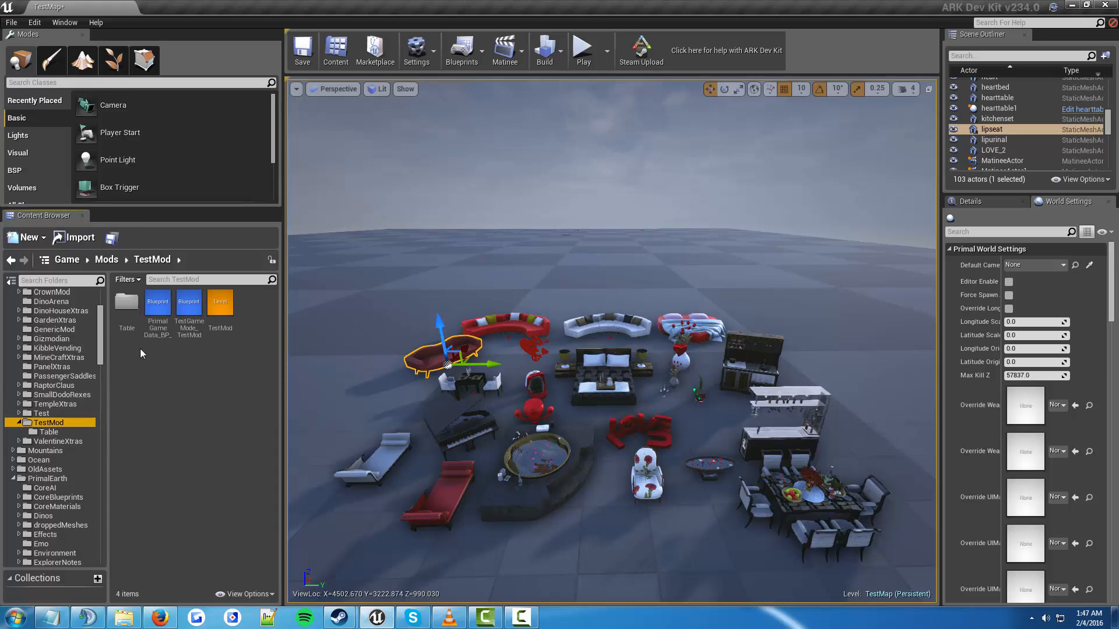
pyautogui.click(159, 315)
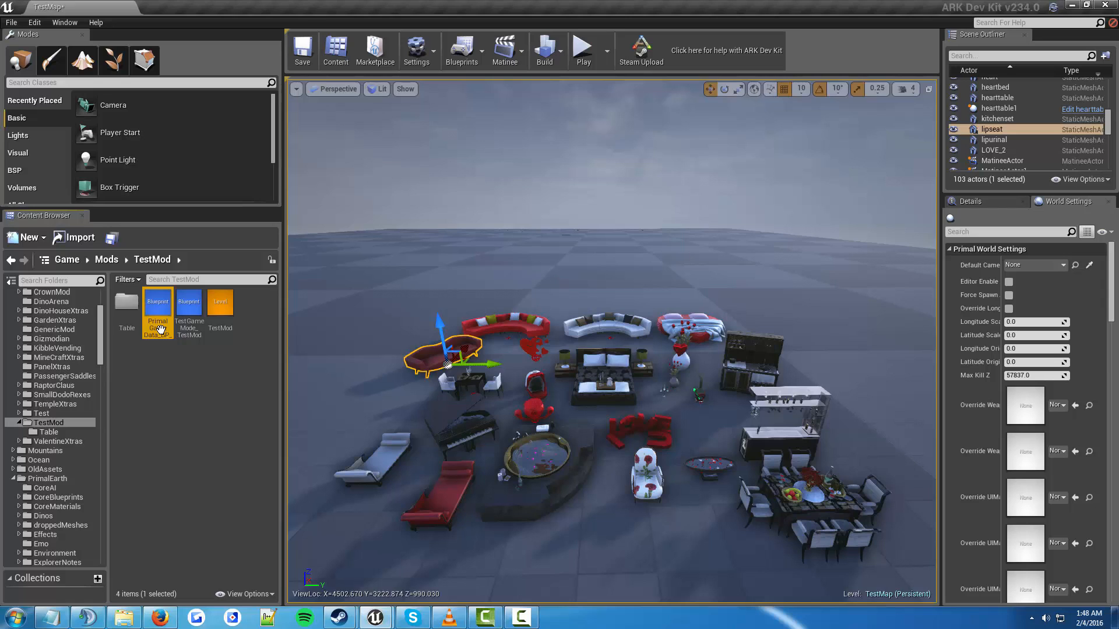
pyautogui.doubleClick(160, 330)
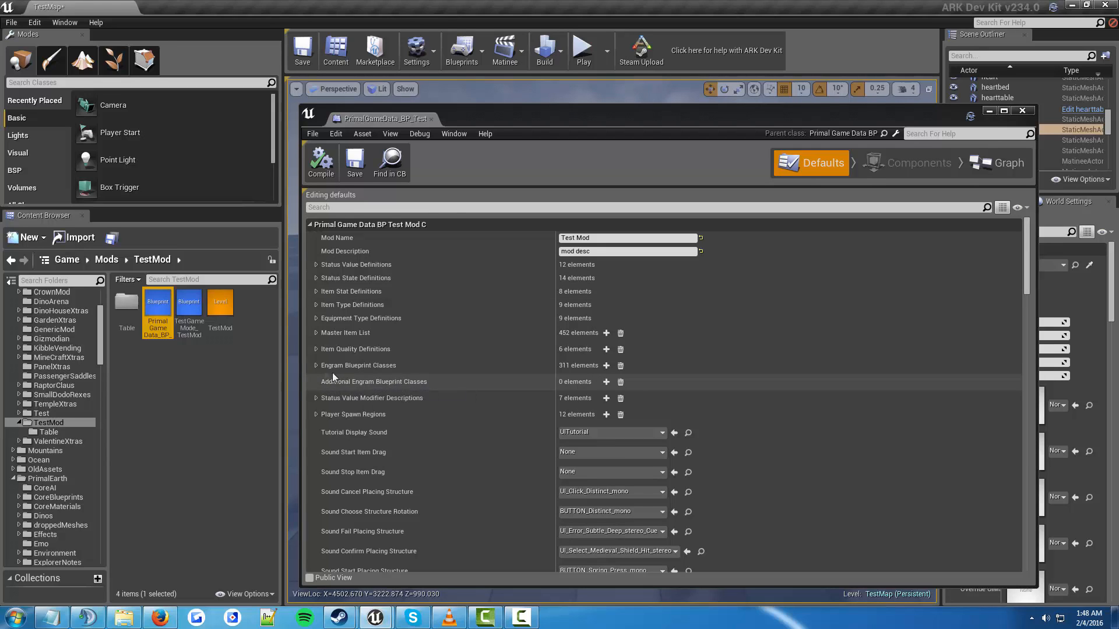
# Examine the entries under Engram Blueprint Classes in the game data blueprint and collapse the list again
pyautogui.click(316, 365)
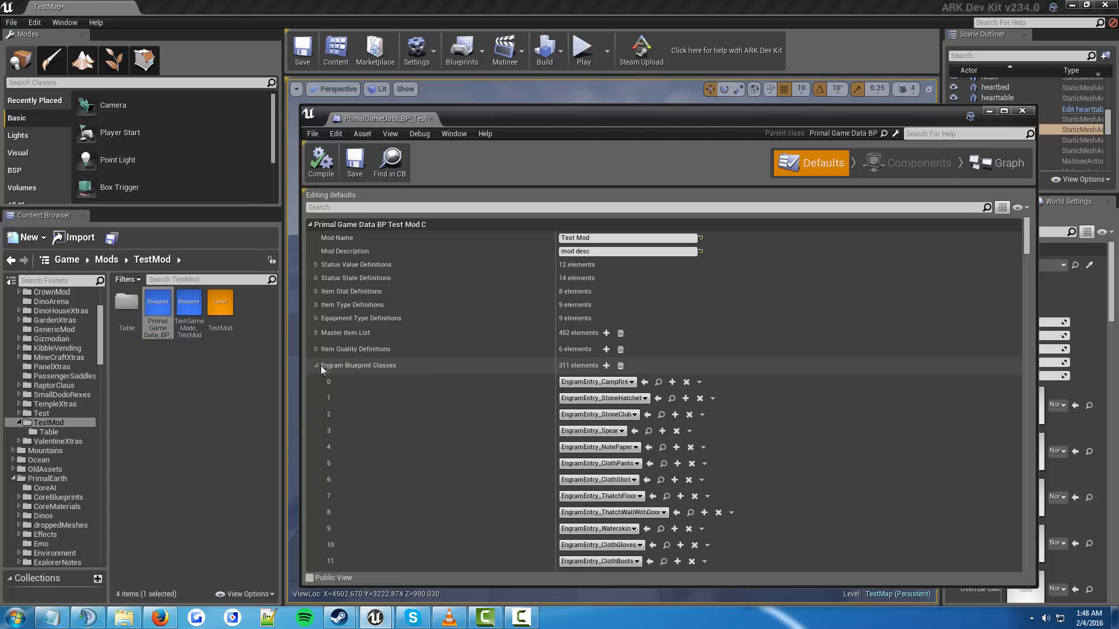
pyautogui.scroll(-5, 362, 384)
pyautogui.scroll(5, 387, 379)
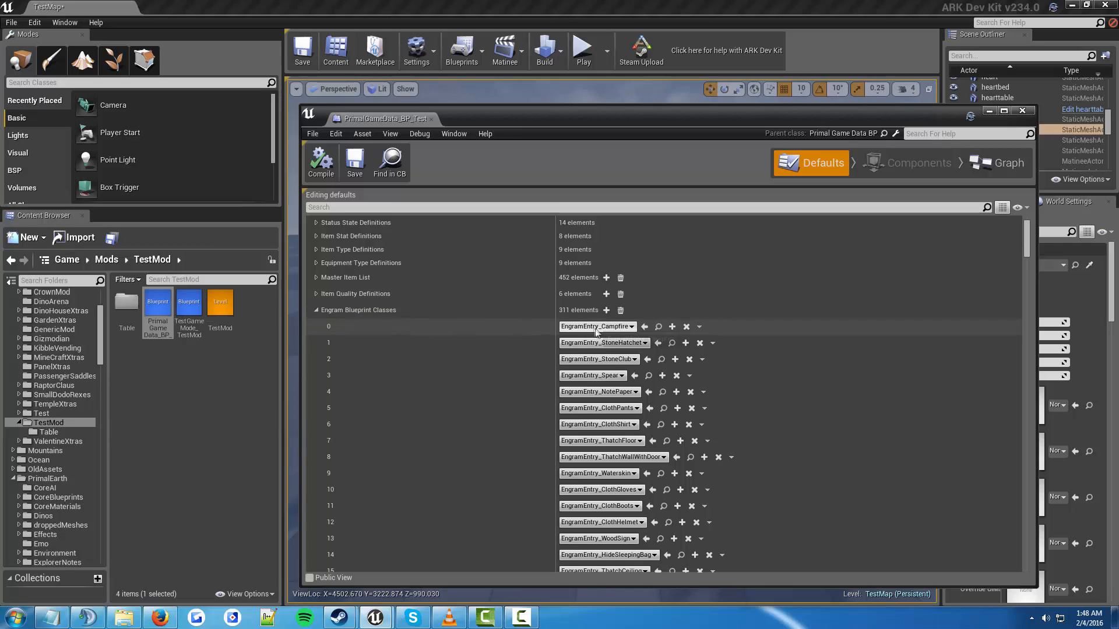
pyautogui.scroll(-8, 571, 330)
pyautogui.scroll(-3, 568, 336)
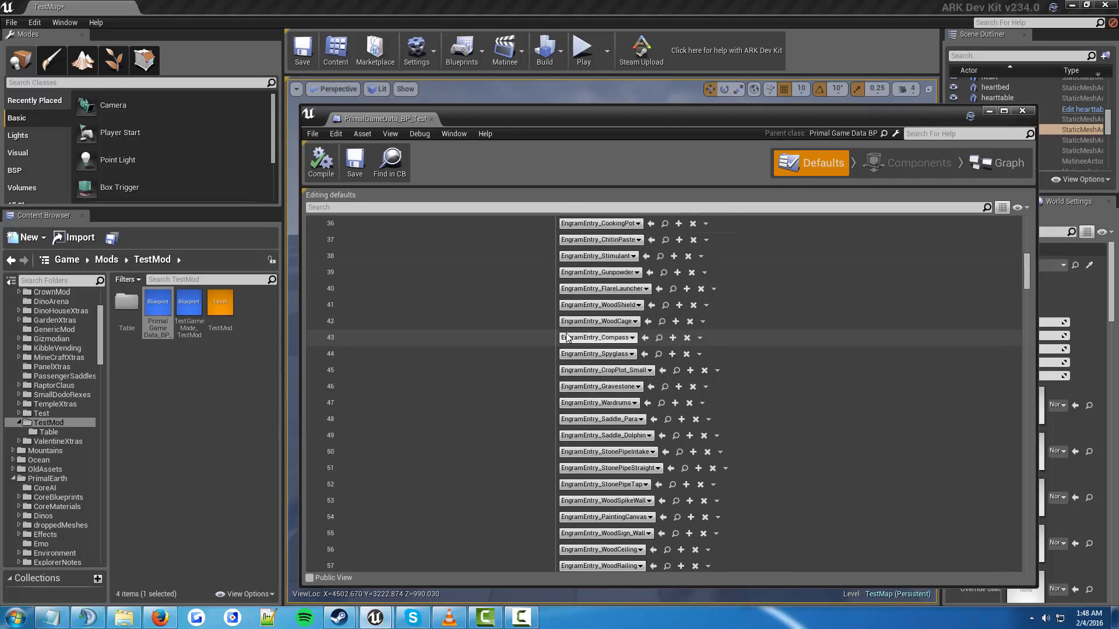
pyautogui.scroll(12, 492, 335)
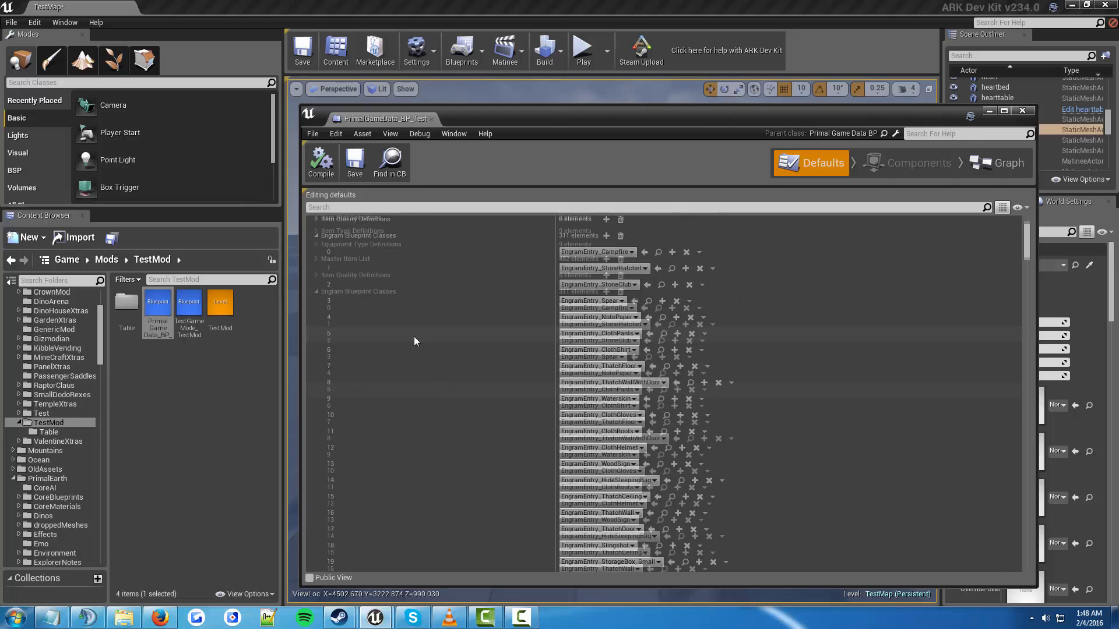
pyautogui.click(317, 366)
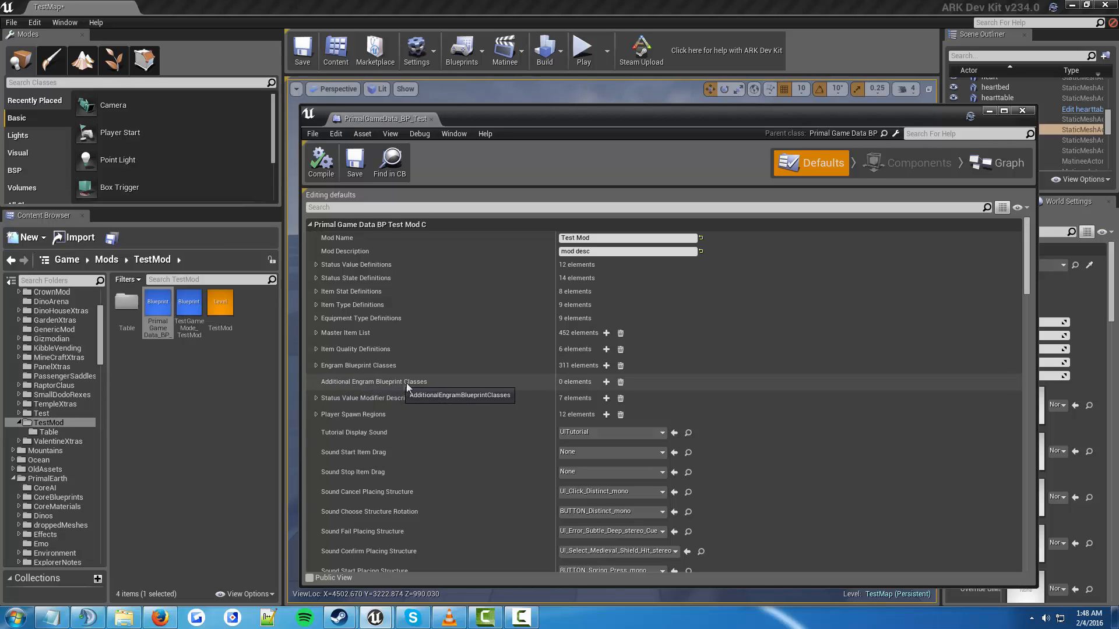
# Add an entry to Additional Engram Blueprint Classes and set it to EngramEntry_Furniture_NewTable
pyautogui.click(607, 382)
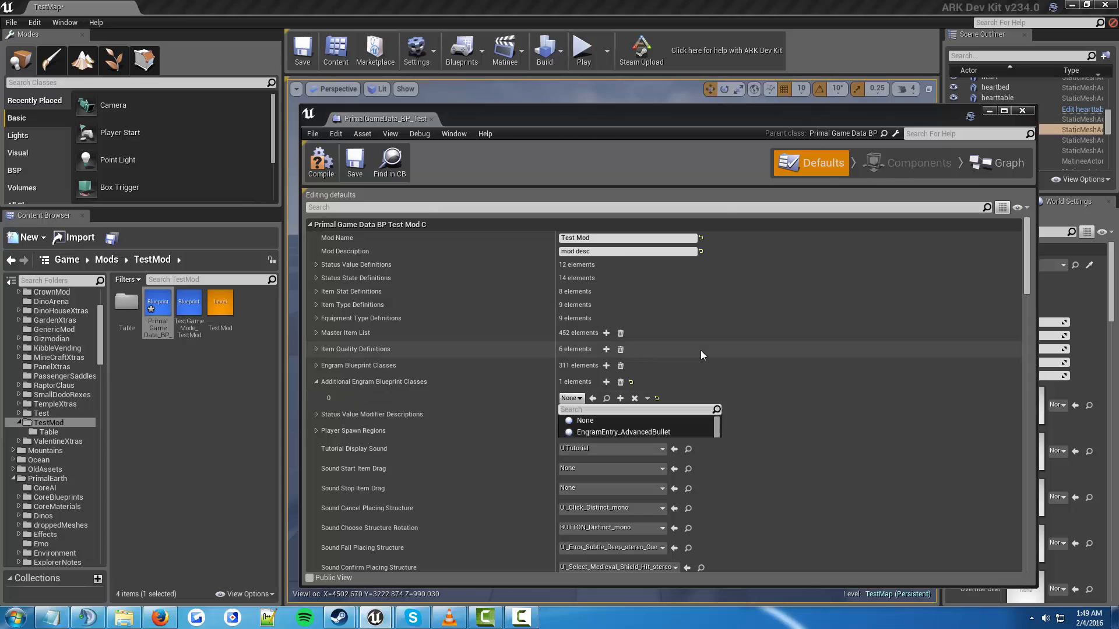
pyautogui.write('newta')
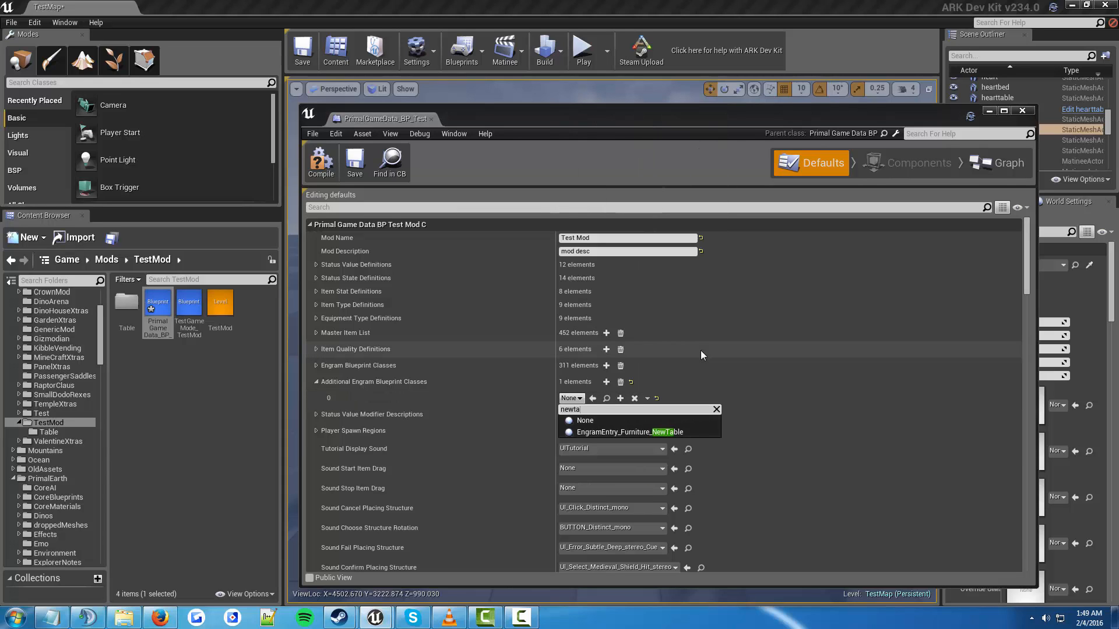
pyautogui.click(657, 433)
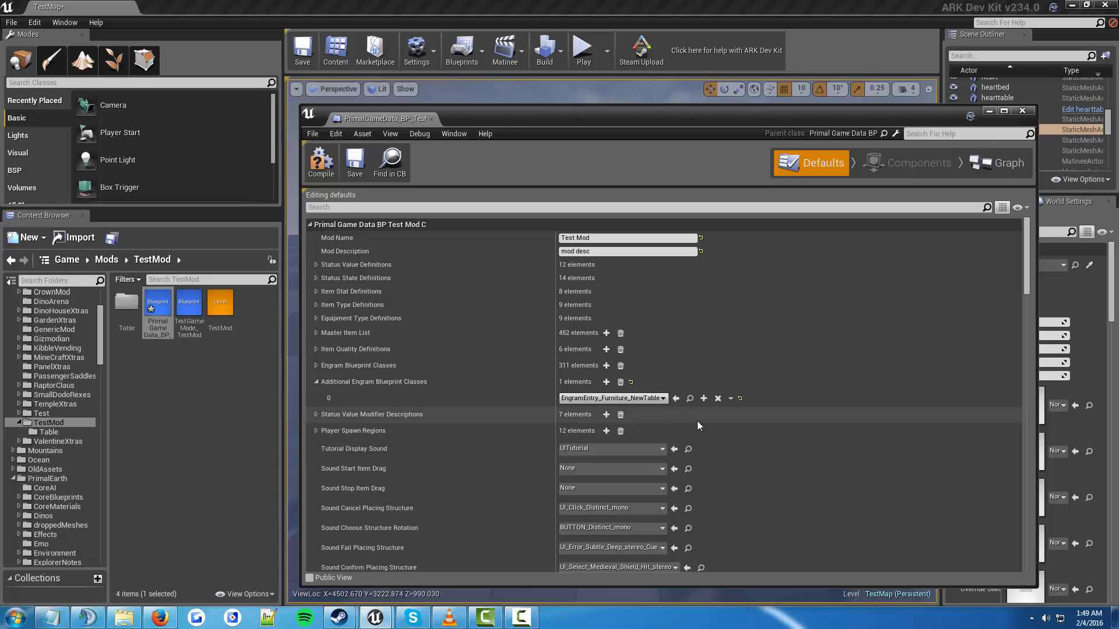
# Filter the game data defaults by "struct" and locate the Additional Structures to Place property
pyautogui.scroll(-1, 548, 398)
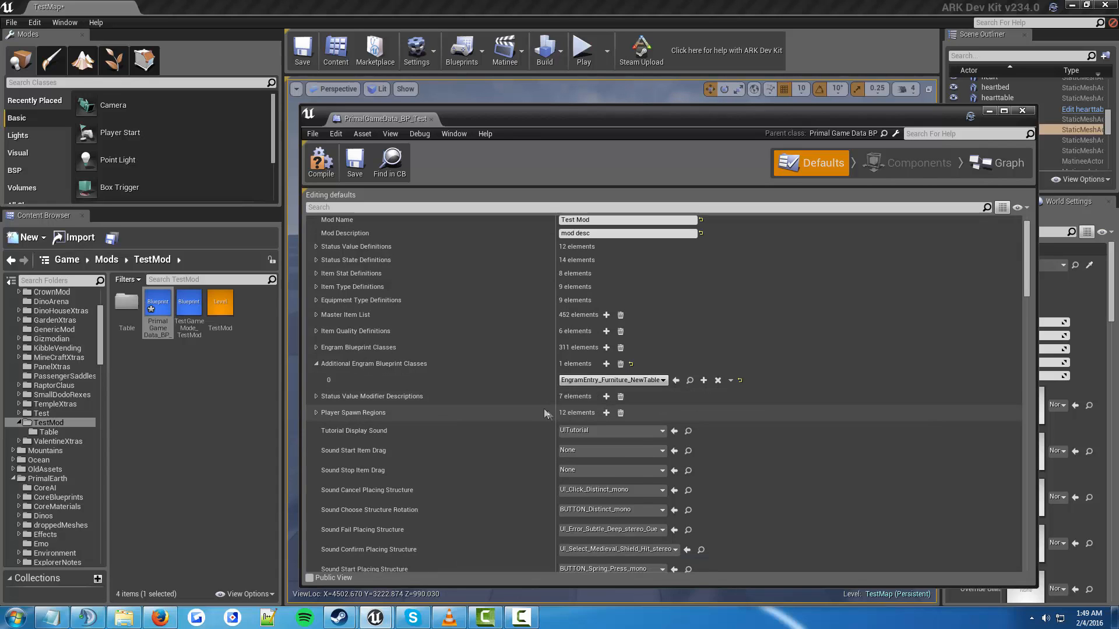
pyautogui.scroll(-5, 492, 391)
pyautogui.scroll(-20, 499, 373)
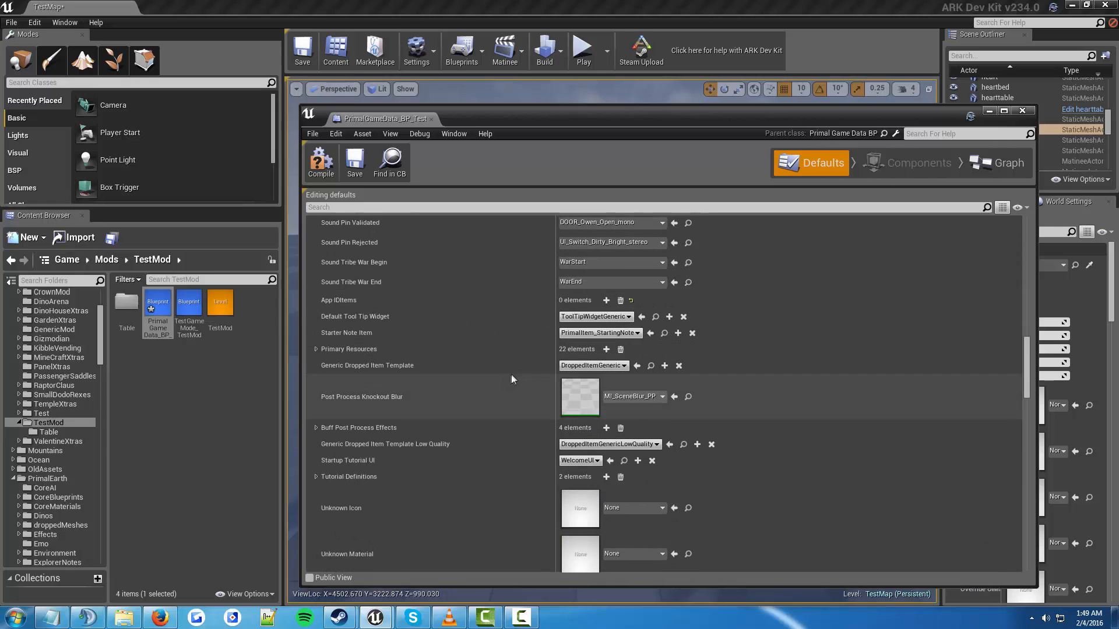
pyautogui.scroll(-3, 573, 373)
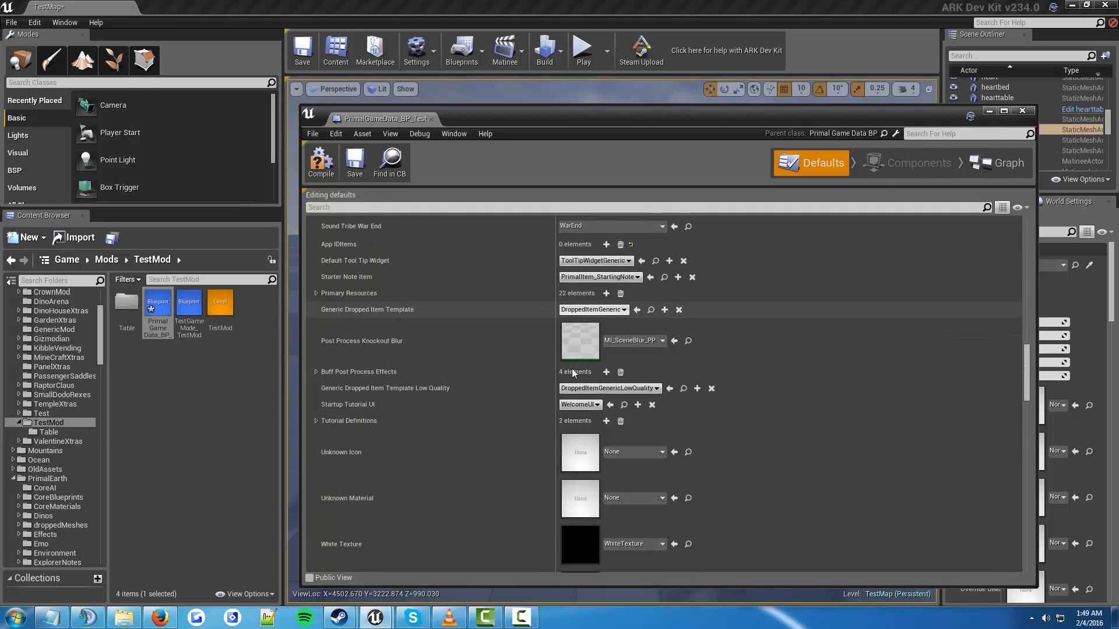
pyautogui.scroll(-20, 556, 376)
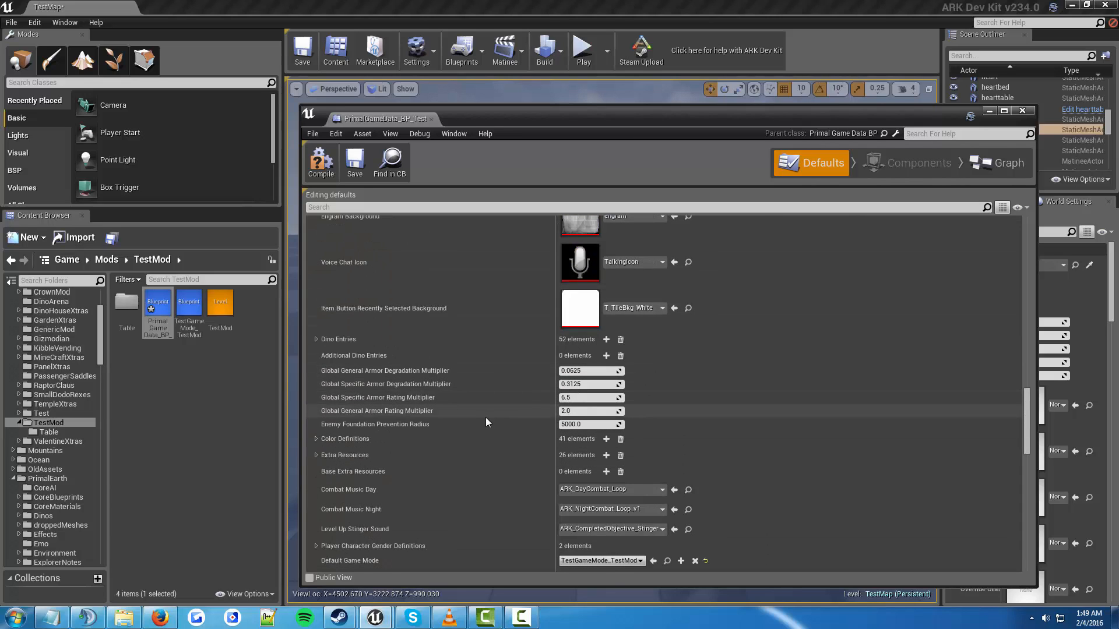
pyautogui.scroll(-10, 484, 415)
pyautogui.scroll(-16, 484, 404)
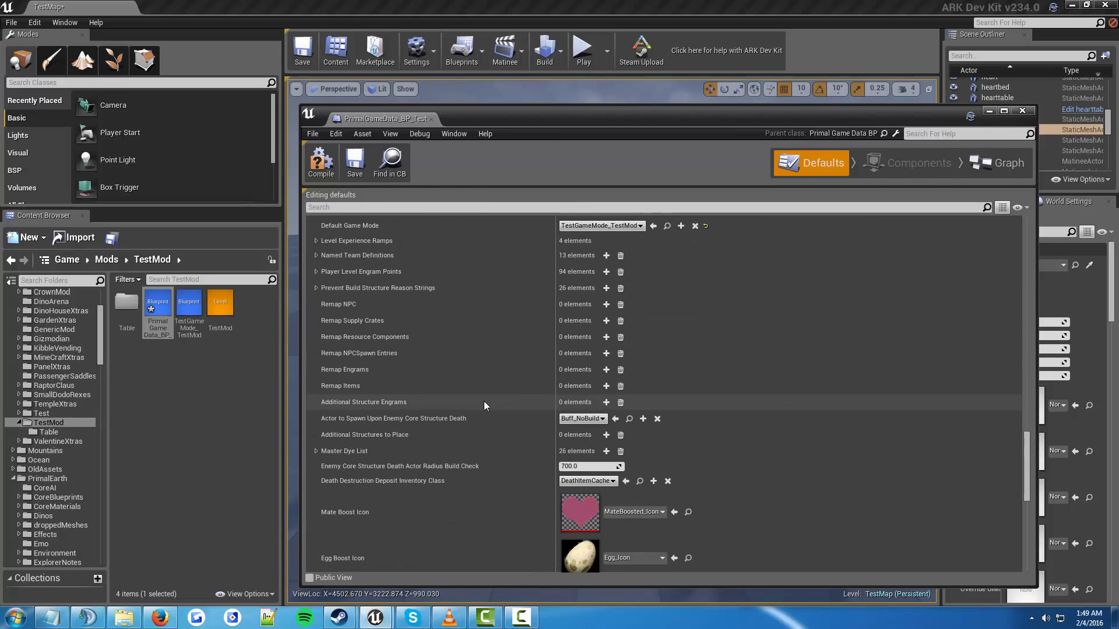
pyautogui.click(380, 207)
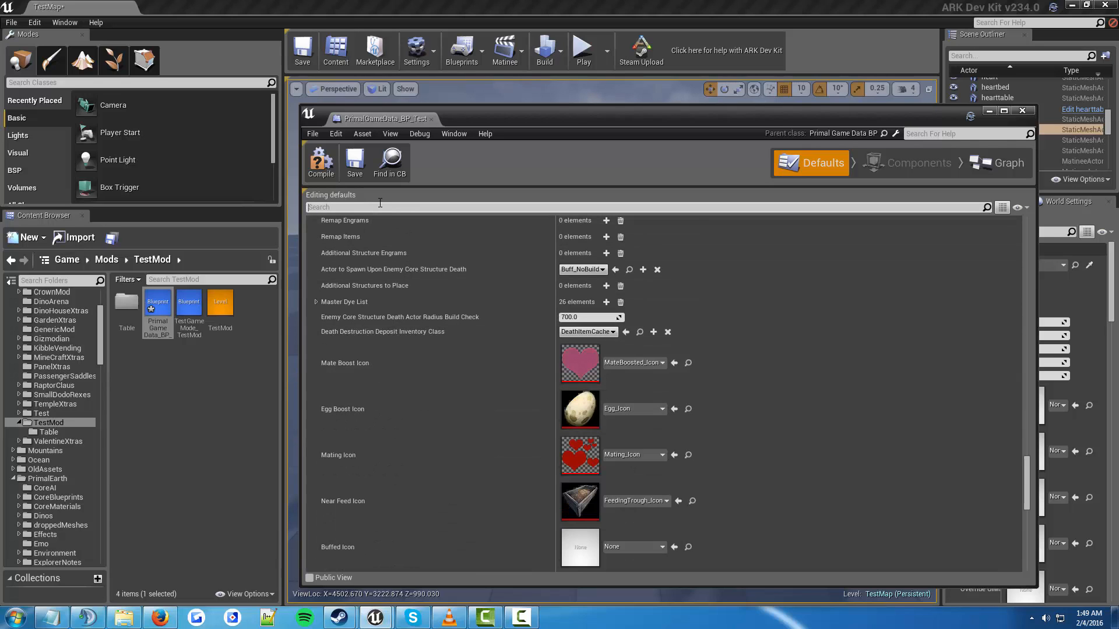
pyautogui.write('ad')
pyautogui.press('BackSpace')
pyautogui.press('BackSpace')
pyautogui.write('stu')
pyautogui.press('BackSpace')
pyautogui.write('ru')
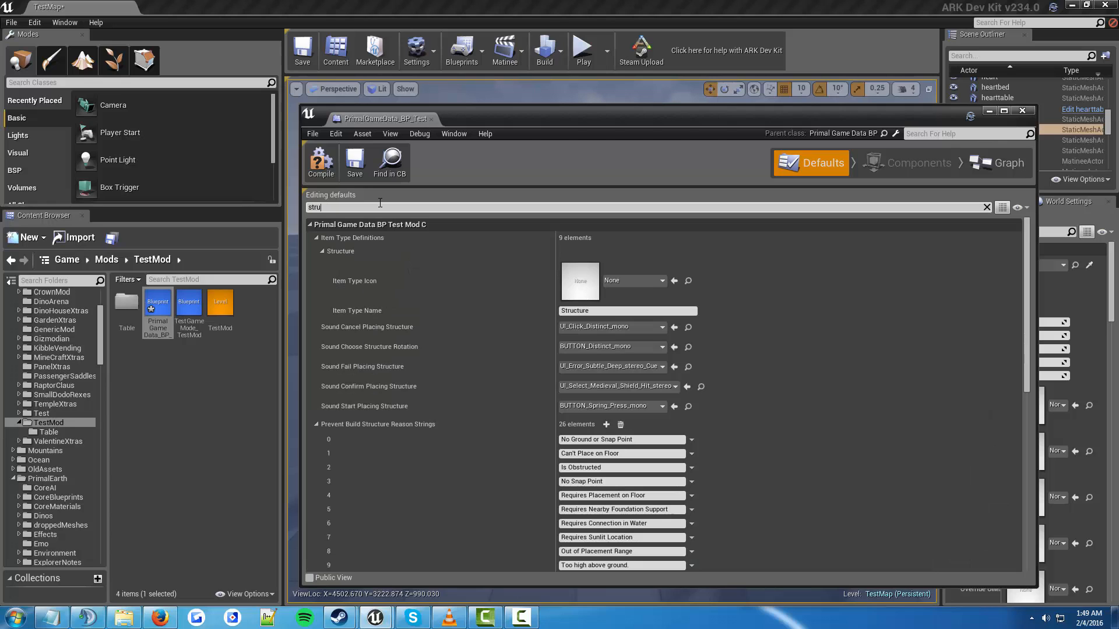
pyautogui.write('c')
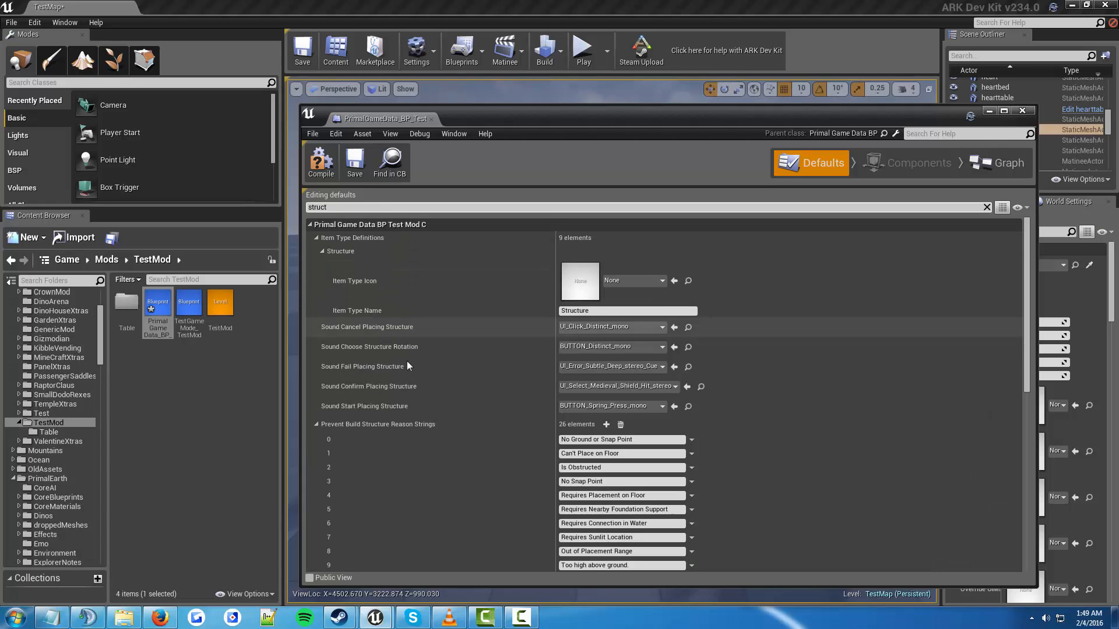
pyautogui.write('t')
pyautogui.scroll(-5, 402, 355)
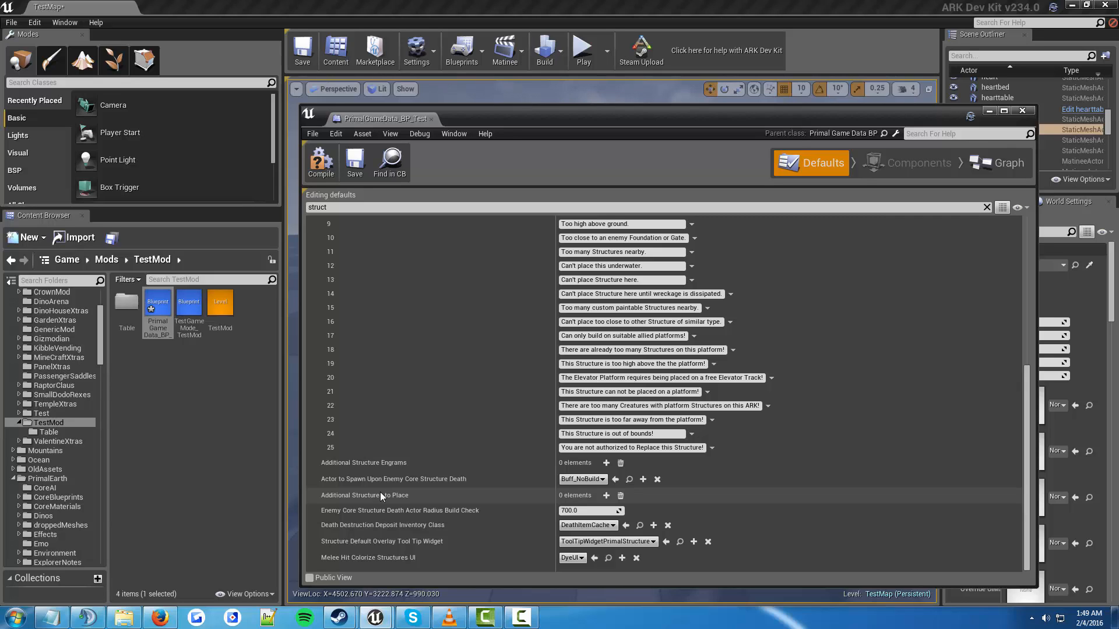
# Add NewTable as an entry in Additional Structures to Place and open the mod's Table folder
pyautogui.click(606, 496)
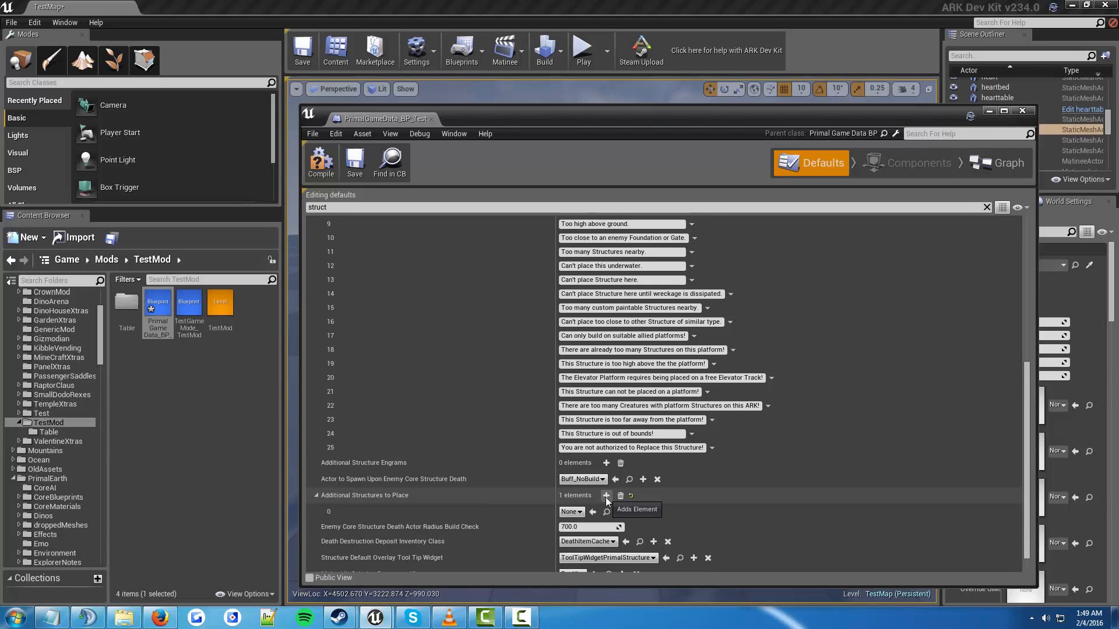
pyautogui.click(570, 513)
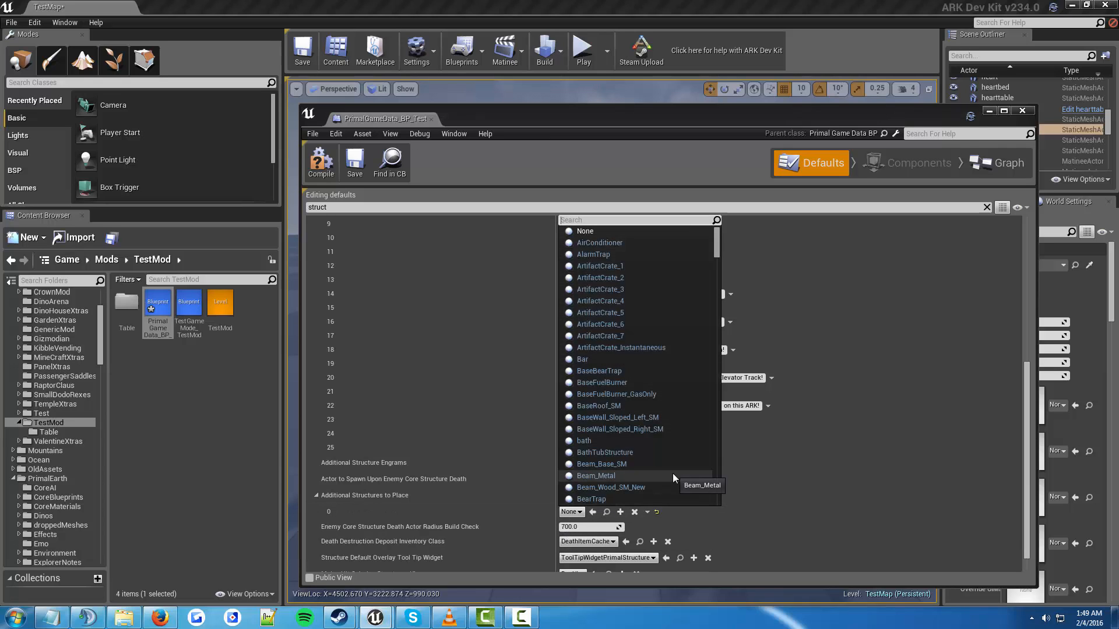
pyautogui.write('newta')
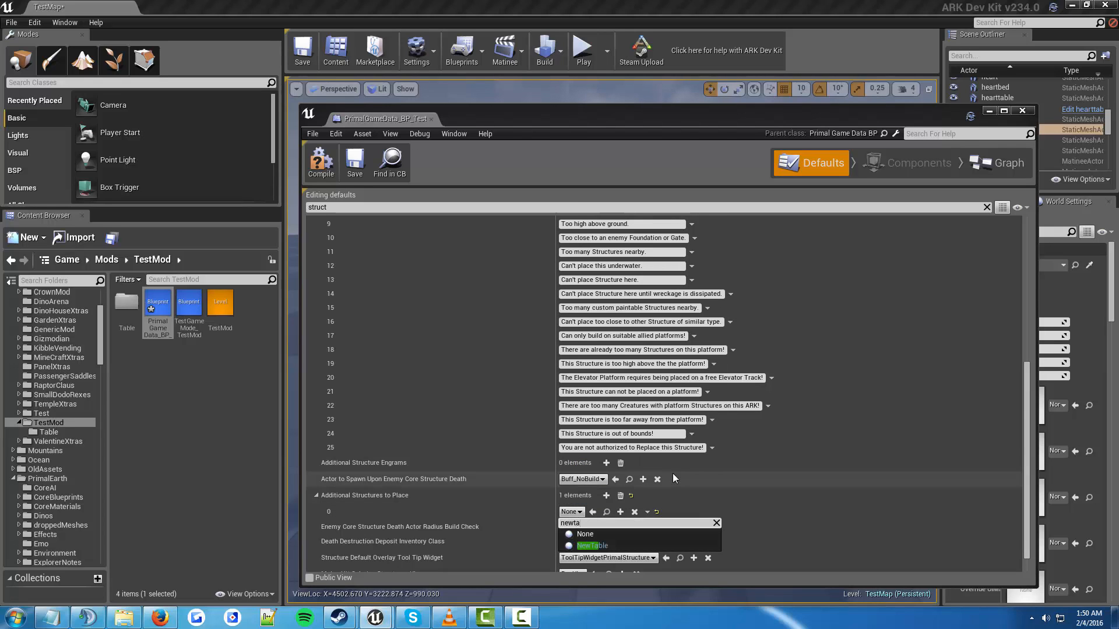
pyautogui.click(593, 546)
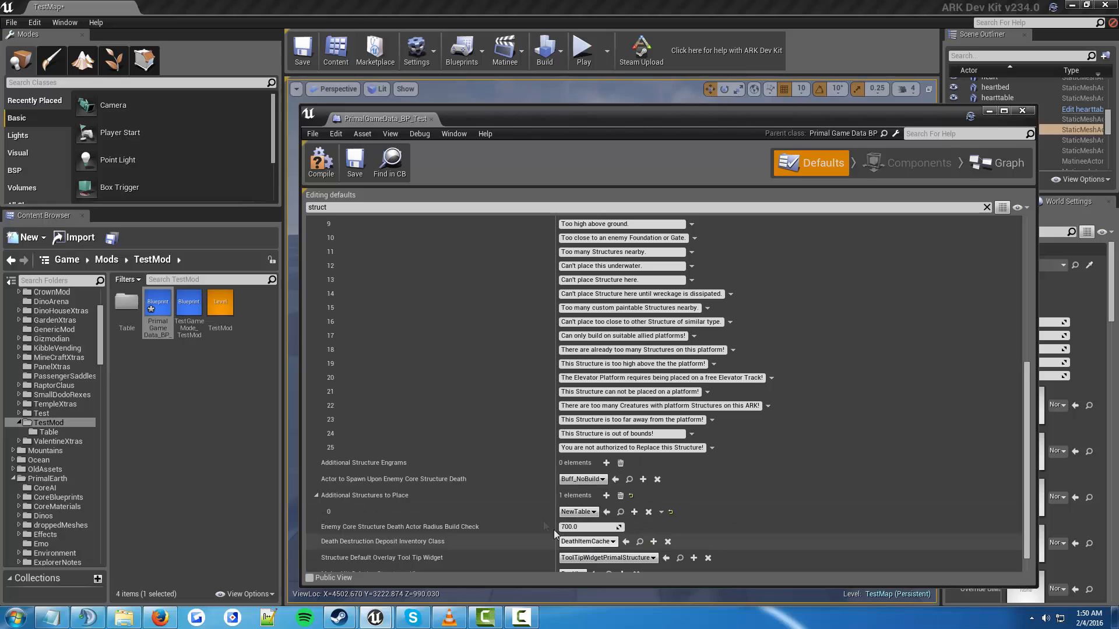
pyautogui.doubleClick(125, 302)
pyautogui.moveTo(150, 305)
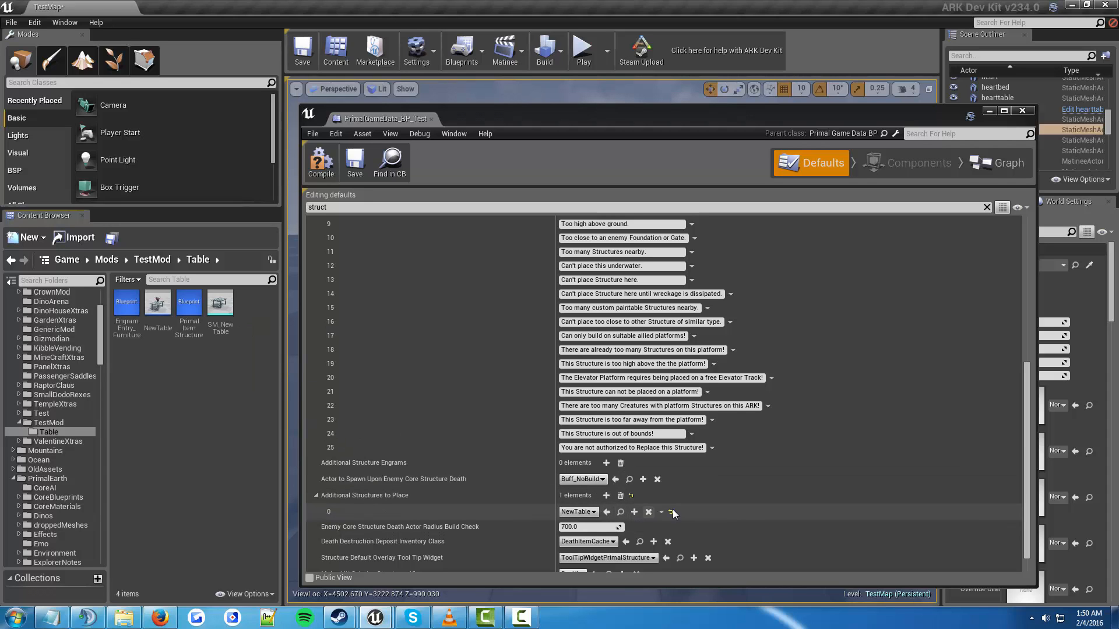
# Replace the property filter with "master" to bring up the Master Item List
pyautogui.scroll(10, 534, 511)
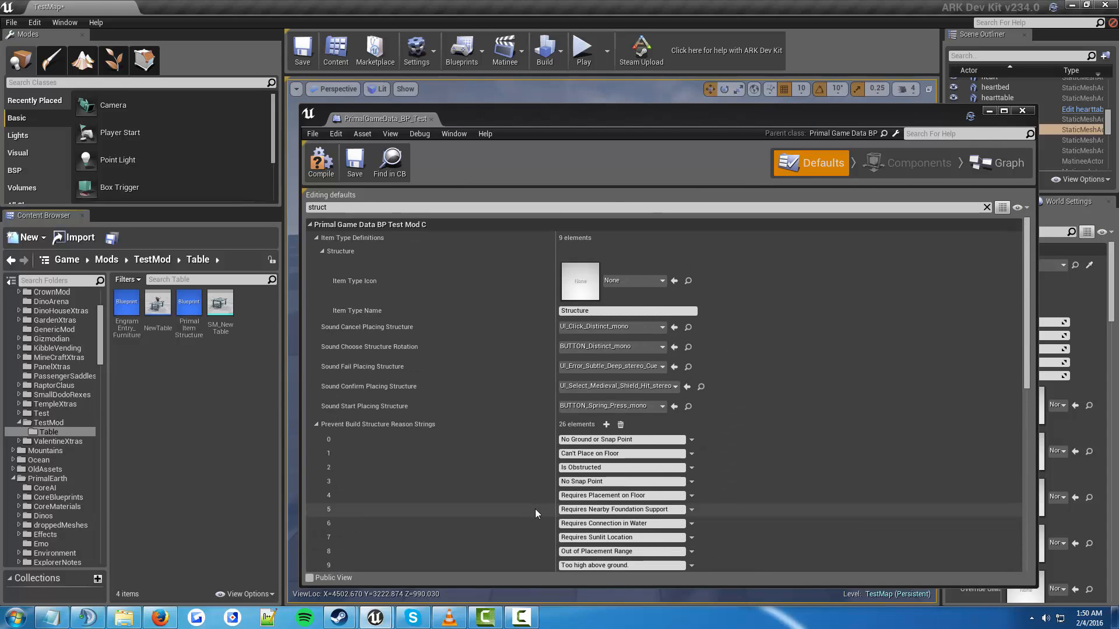
pyautogui.click(986, 210)
pyautogui.click(986, 209)
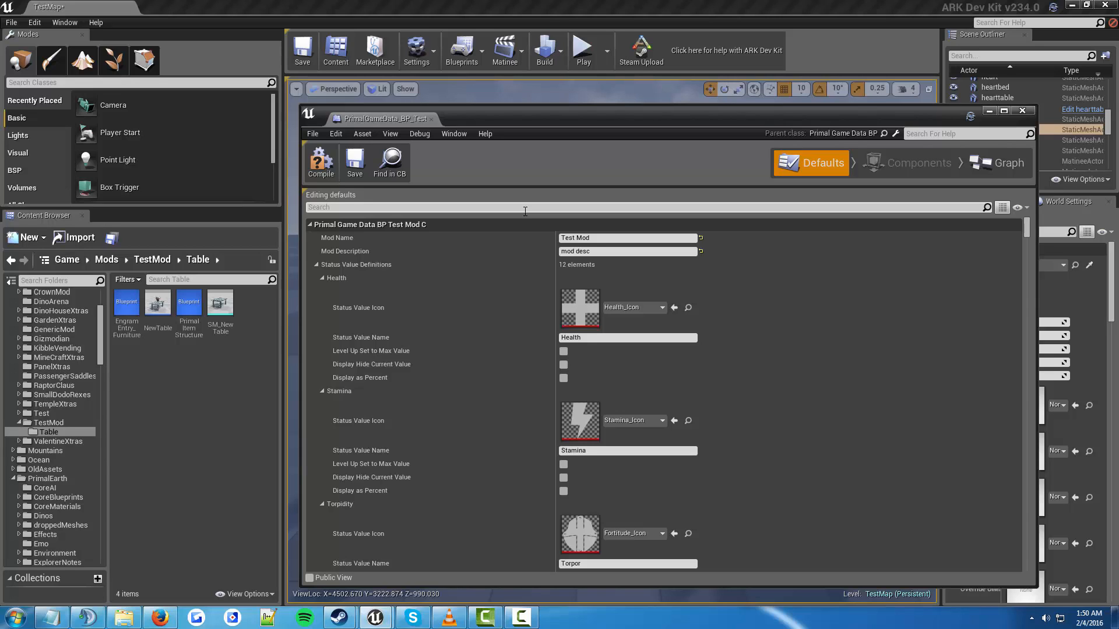
pyautogui.write('master')
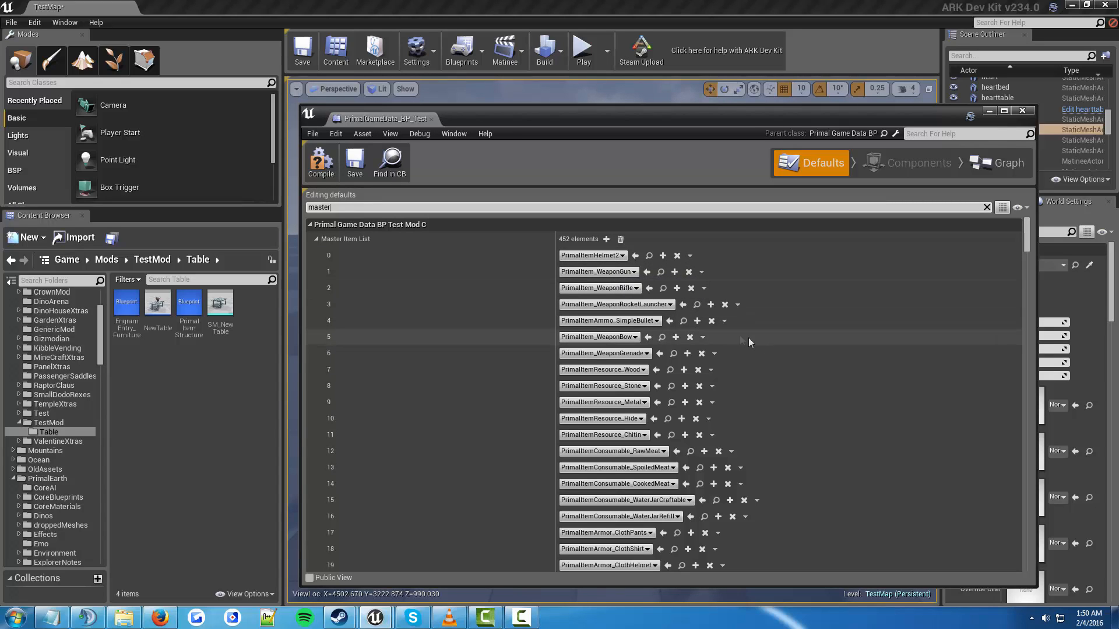
pyautogui.scroll(-3, 680, 324)
pyautogui.scroll(3, 670, 325)
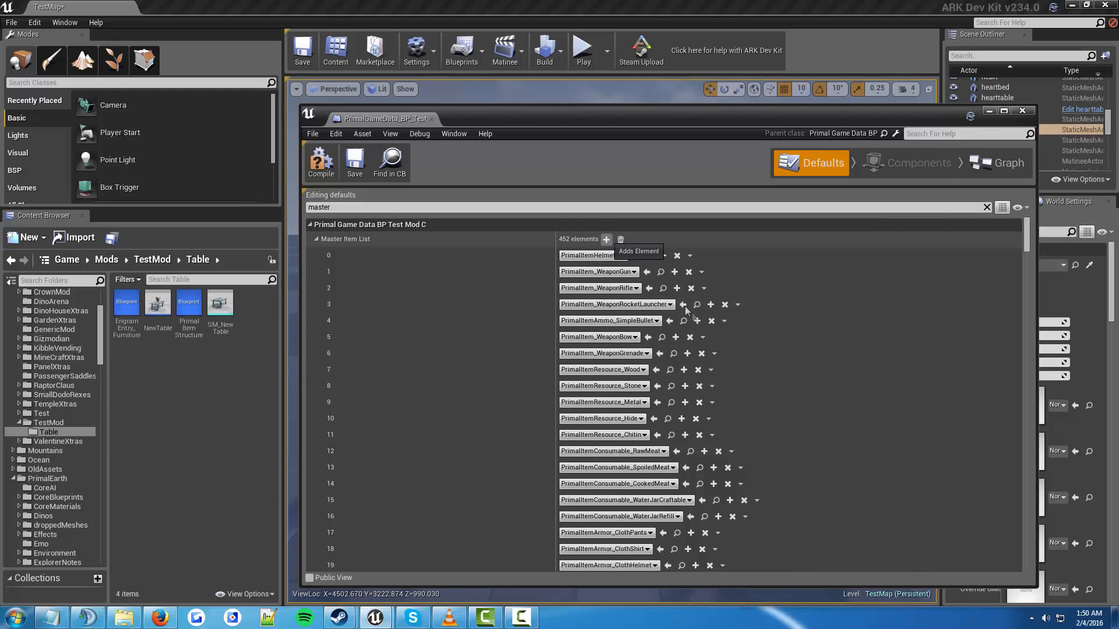
# Set a new last entry of the Master Item List to PrimalItemStructure_Furniture_NewTable, and save and close the game data blueprint
pyautogui.scroll(-9, 587, 330)
pyautogui.scroll(-20, 586, 328)
pyautogui.scroll(-20, 620, 340)
pyautogui.scroll(-20, 627, 337)
pyautogui.scroll(-20, 650, 347)
pyautogui.scroll(-20, 740, 373)
pyautogui.scroll(-14, 744, 373)
pyautogui.scroll(1, 578, 403)
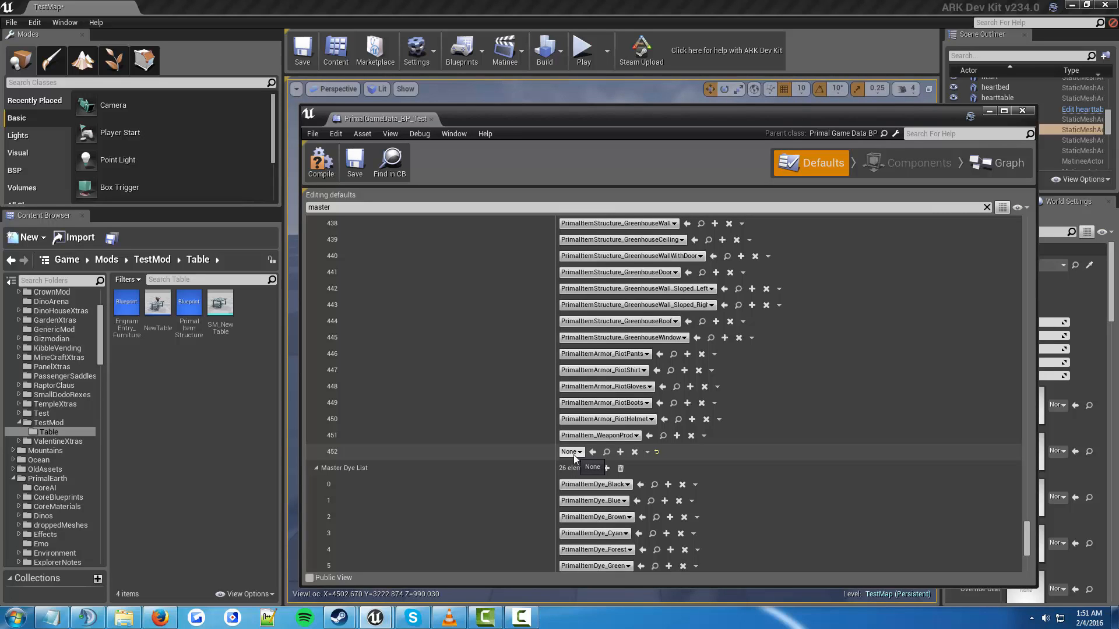
pyautogui.click(573, 455)
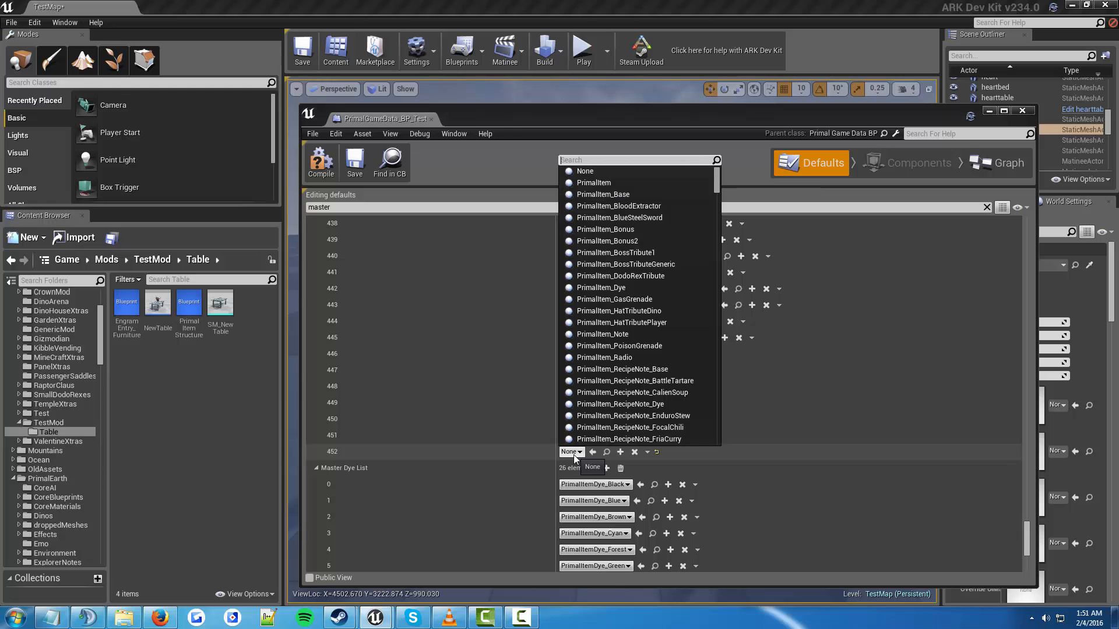
pyautogui.write('newta')
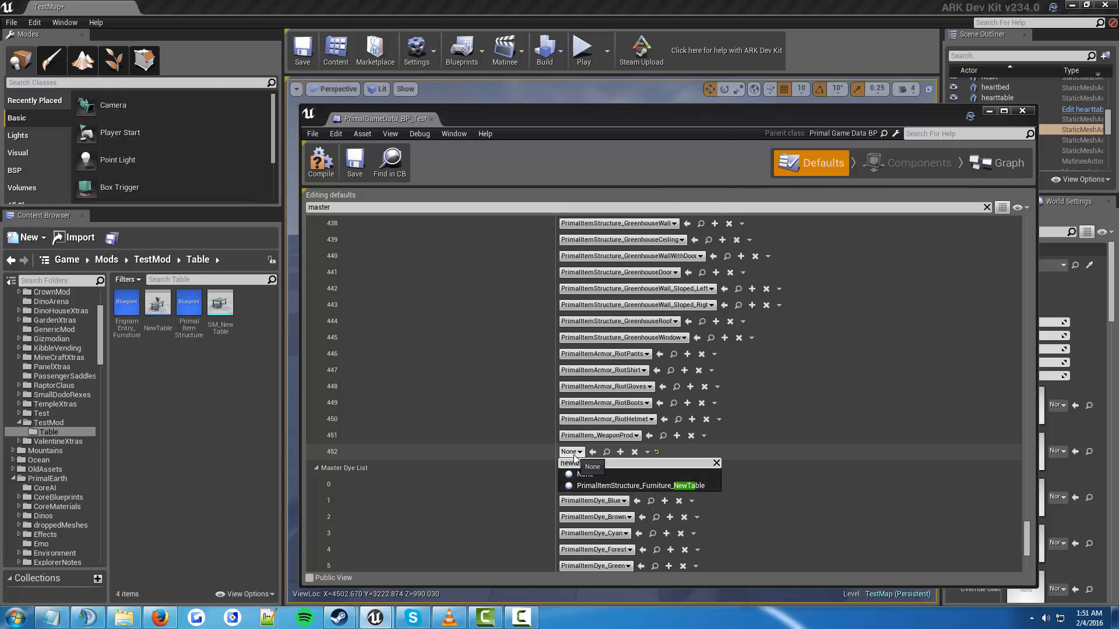
pyautogui.click(640, 486)
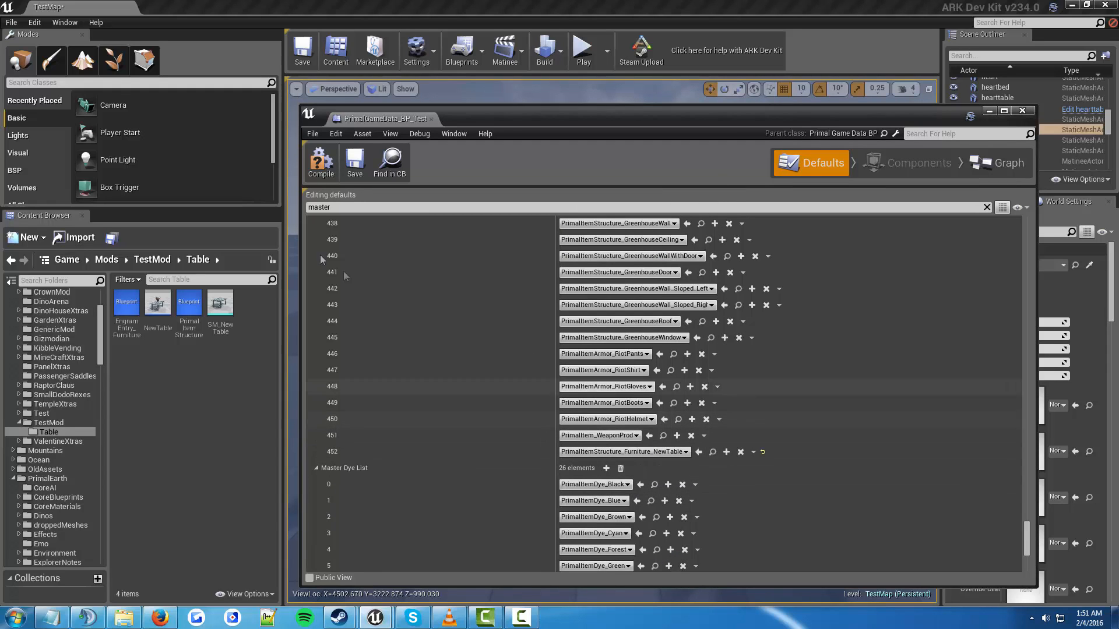
pyautogui.click(356, 165)
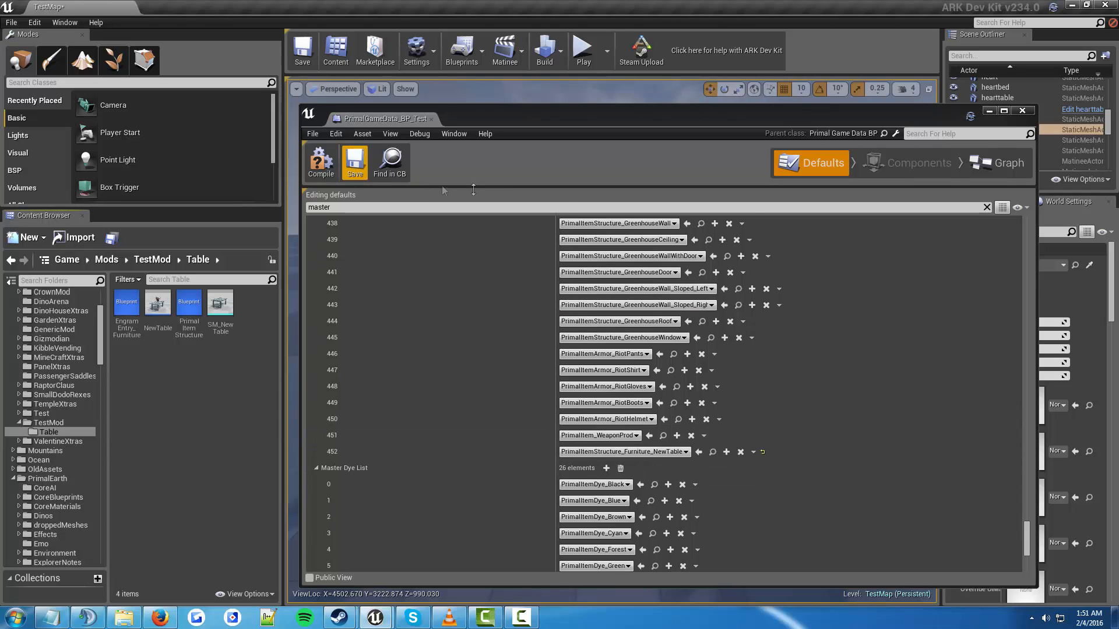
pyautogui.click(1023, 110)
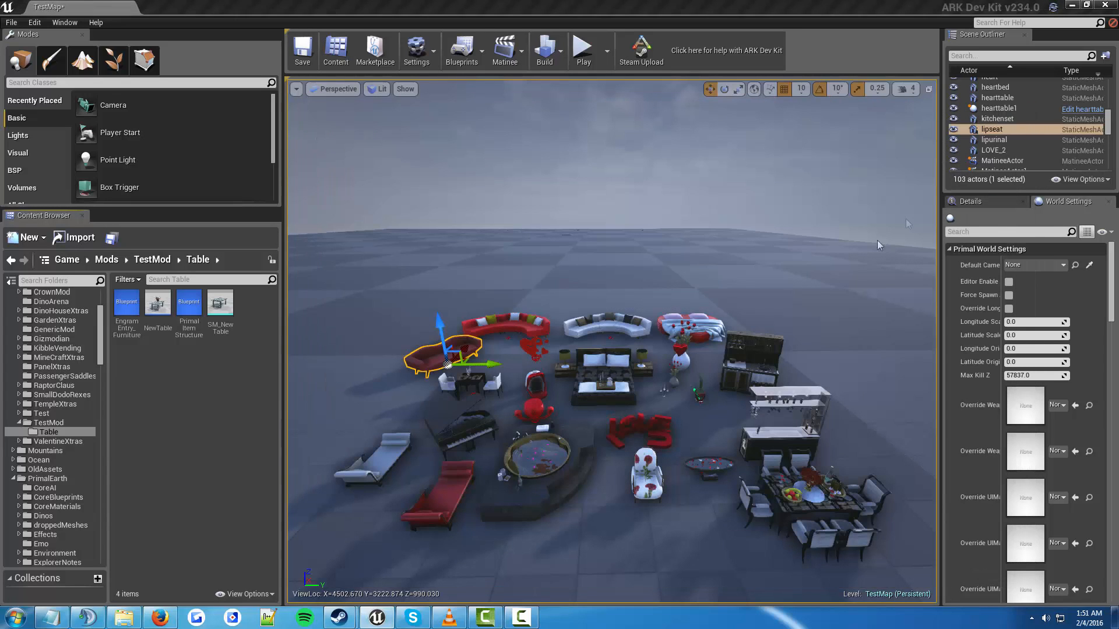
# Close the World Settings and Details panels and reopen World Settings for the test map
pyautogui.moveTo(840, 418); pyautogui.dragTo(688, 387, button='right')
pyautogui.press('w')
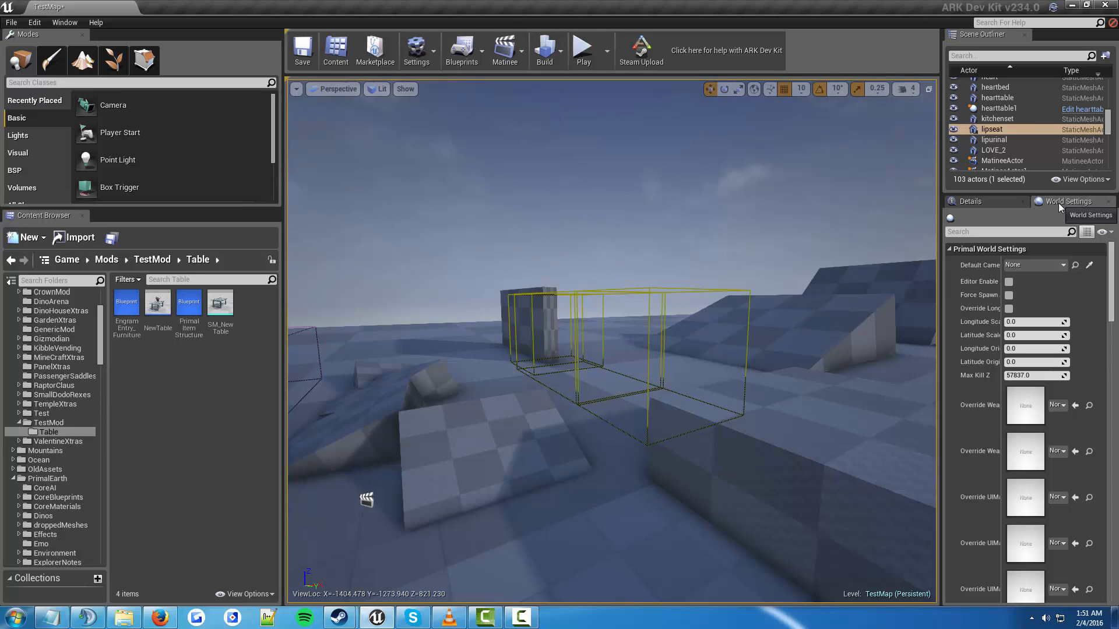
pyautogui.click(1110, 202)
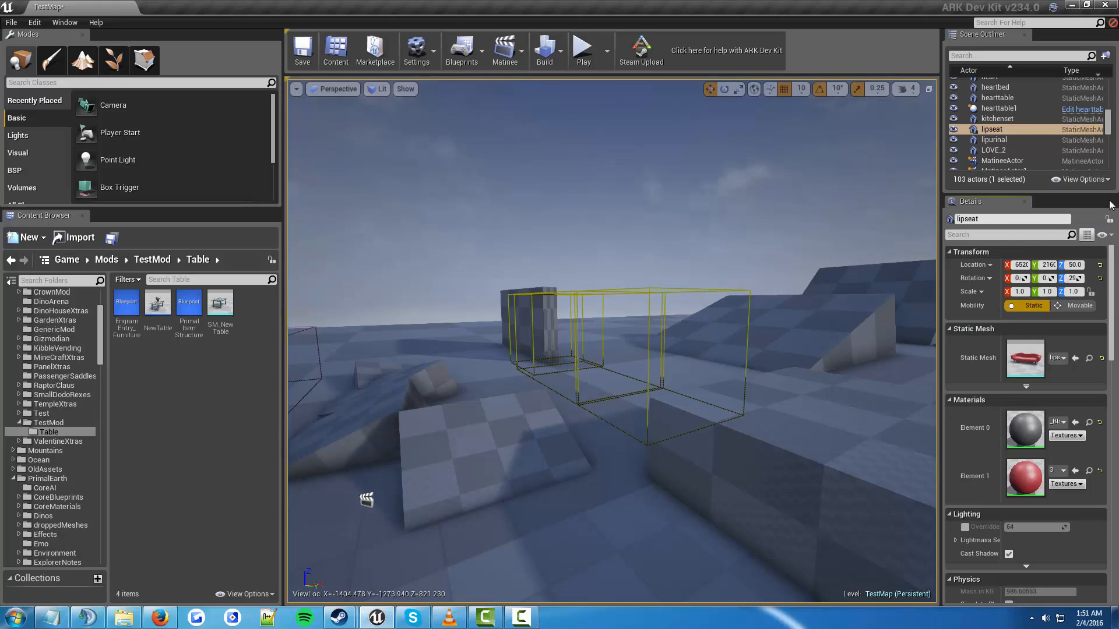
pyautogui.click(1025, 202)
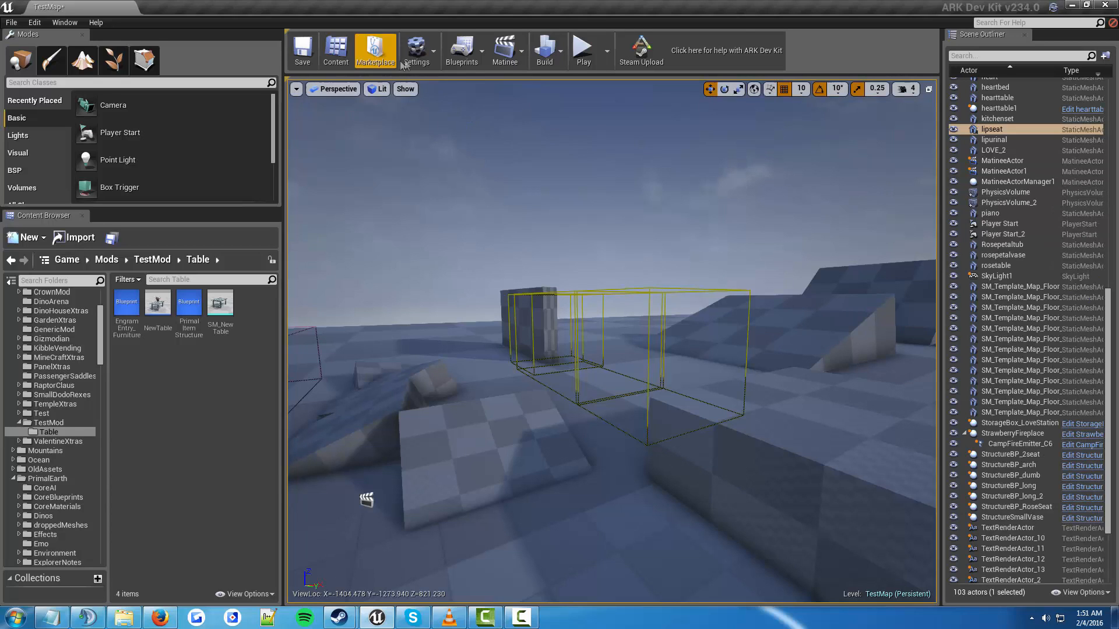
pyautogui.click(416, 50)
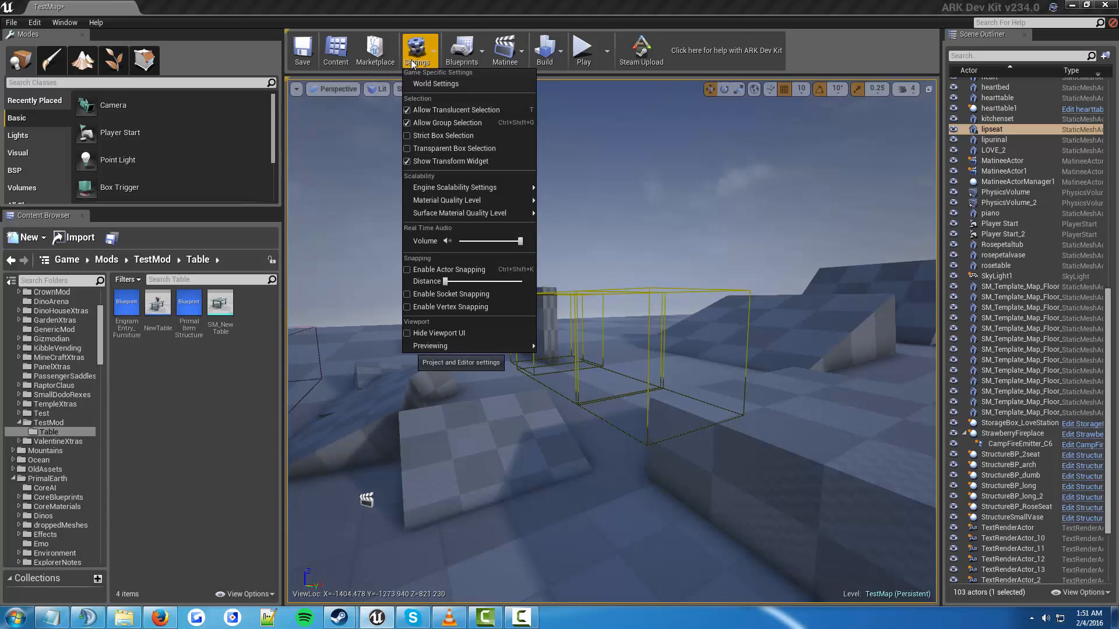
pyautogui.click(434, 83)
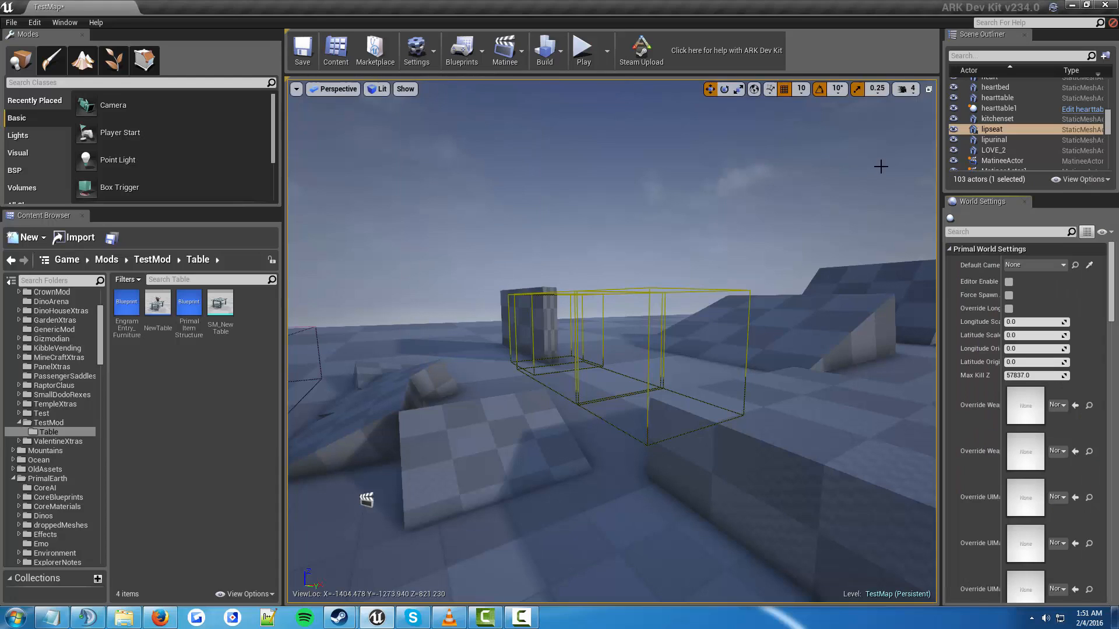
# Set the test map's Primal Game Data override to PrimalGameData_BP_TestMod
pyautogui.scroll(-2, 1035, 348)
pyautogui.scroll(-3, 1035, 348)
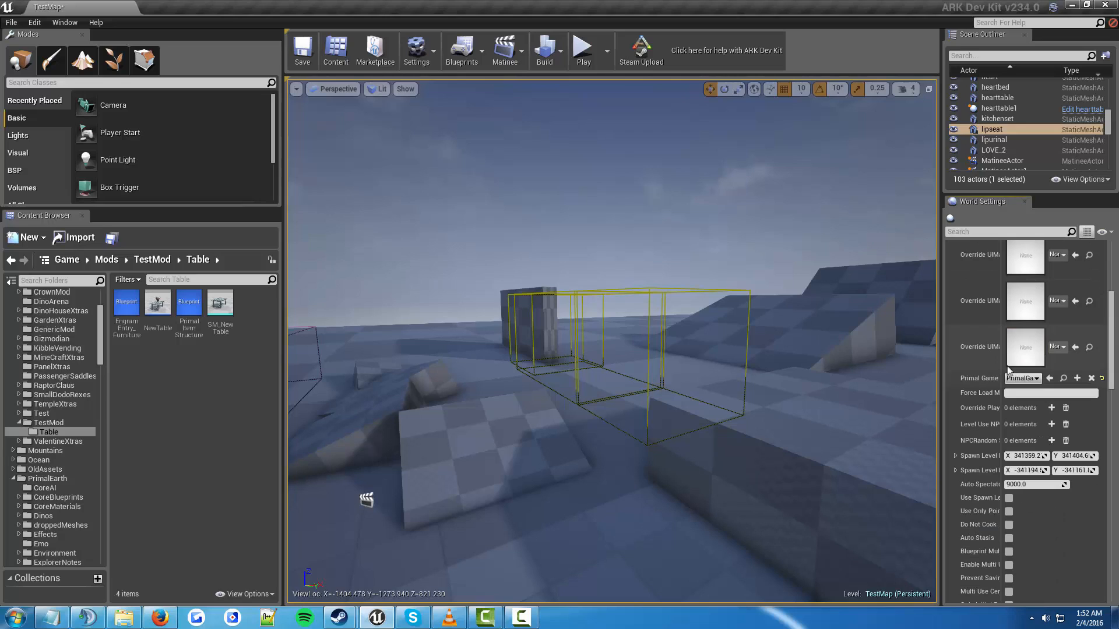
pyautogui.moveTo(1002, 368)
pyautogui.mouseDown()
pyautogui.moveTo(1066, 372)
pyautogui.moveTo(999, 375)
pyautogui.mouseUp()
pyautogui.click(1015, 378)
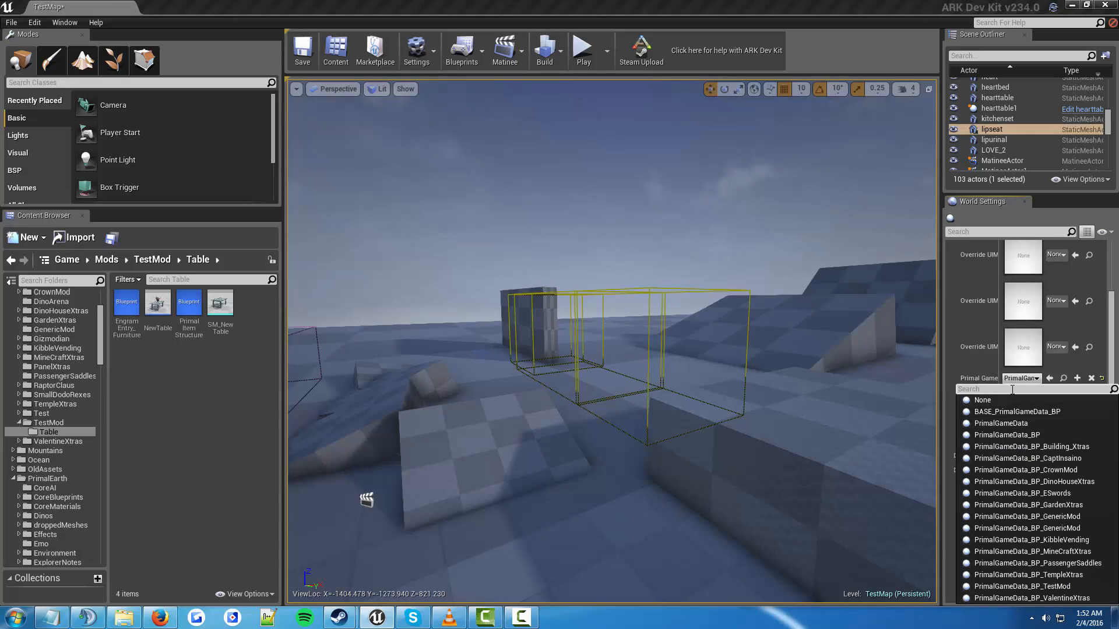
pyautogui.write('test')
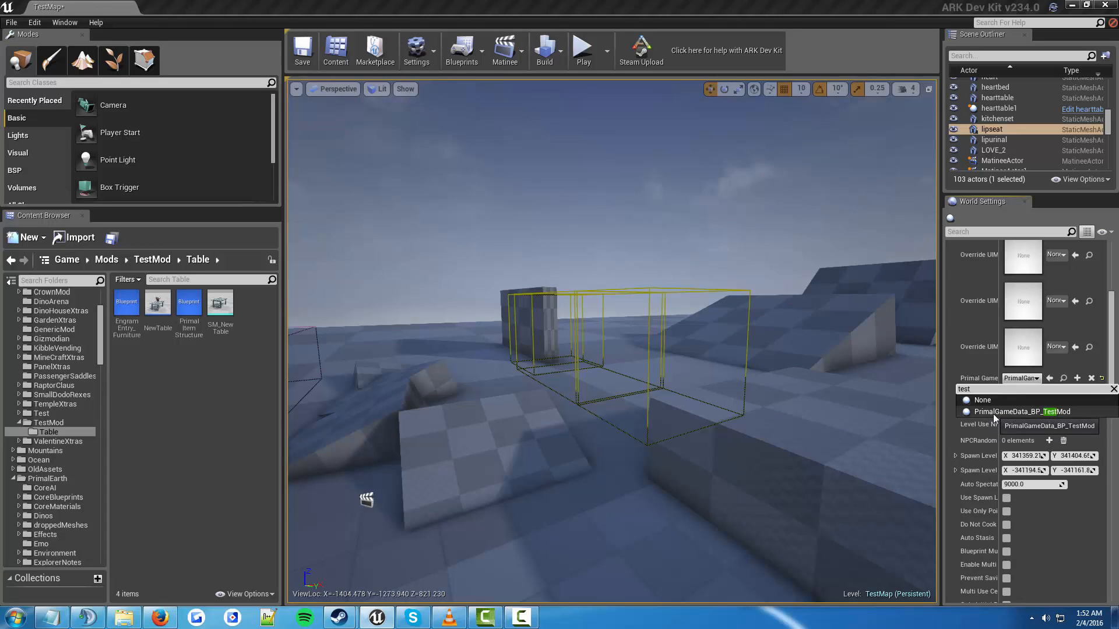
pyautogui.click(994, 412)
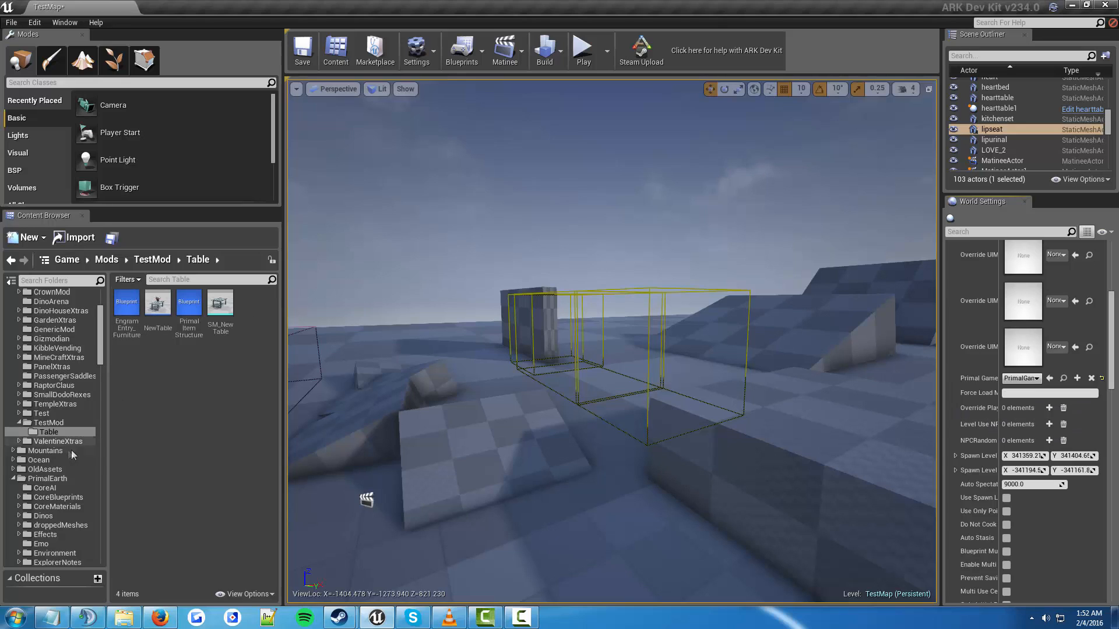
# Show the contents of the TestMod folder, start playing the test map, and give the game viewport control
pyautogui.click(49, 423)
pyautogui.moveTo(155, 321)
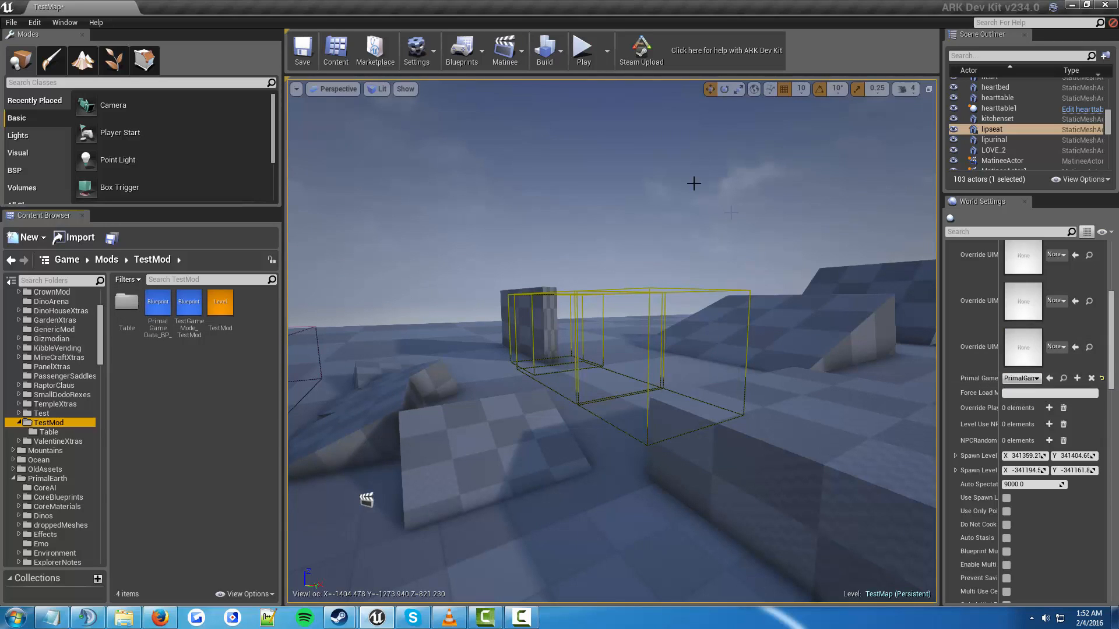
pyautogui.click(585, 52)
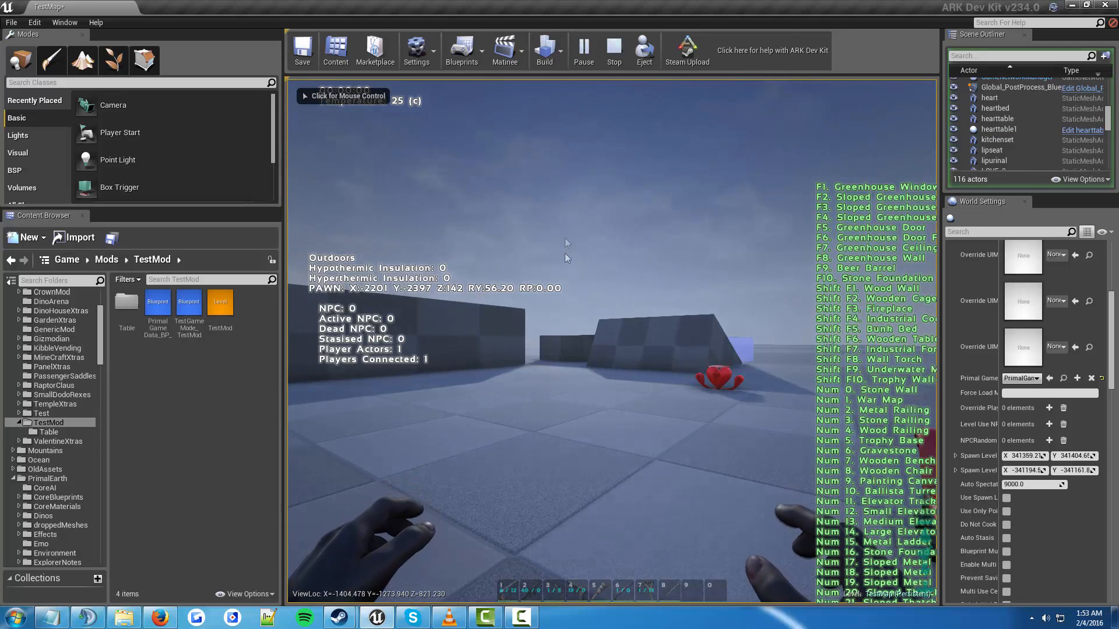
pyautogui.click(565, 255)
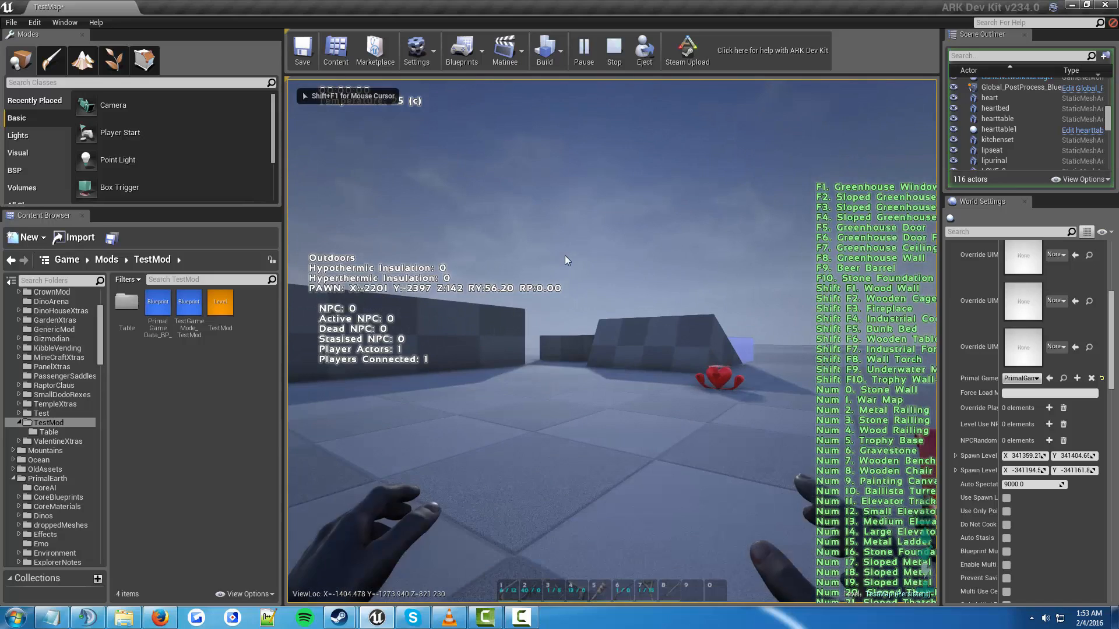
# Walk forward a little and run the console command "cheat giveitemnum 452 1 1 false" to add the Metal Table
pyautogui.press('w')
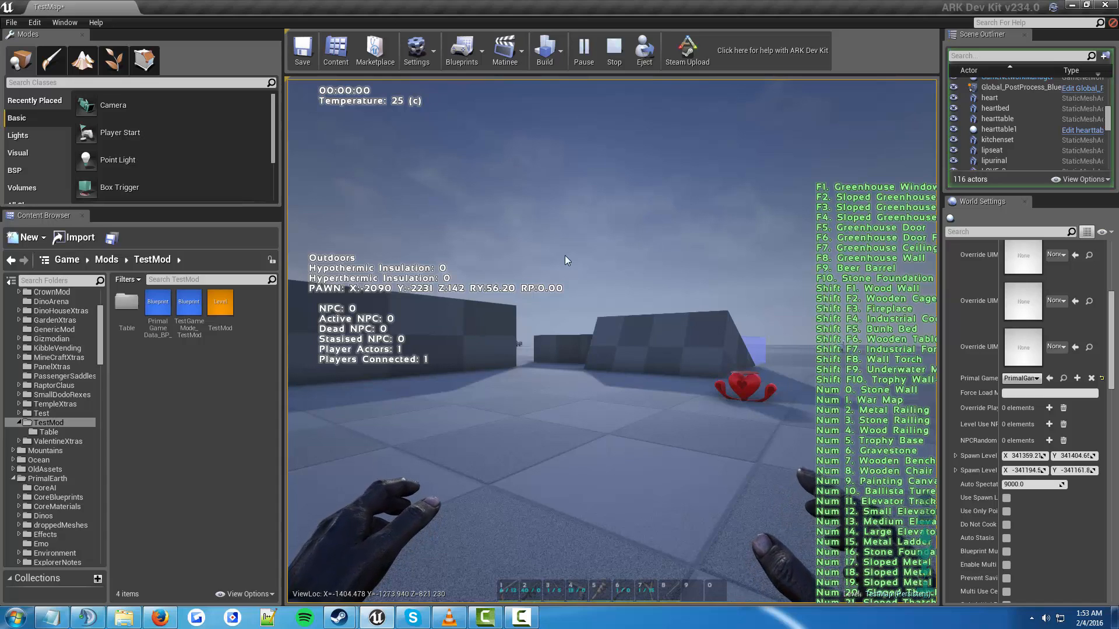
pyautogui.click(565, 255)
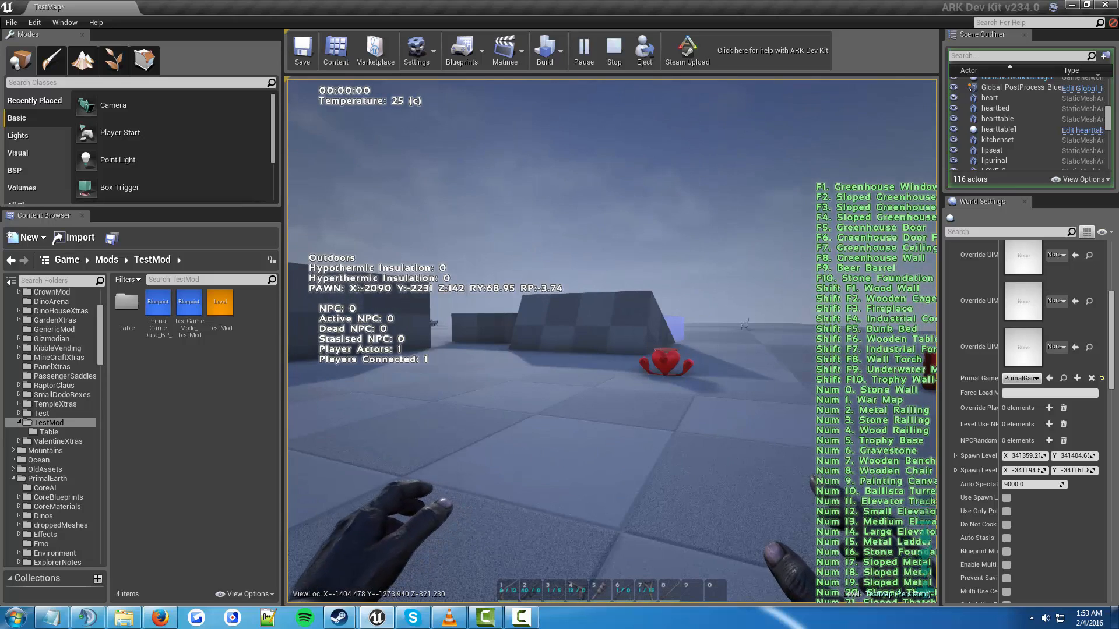
pyautogui.press('w')
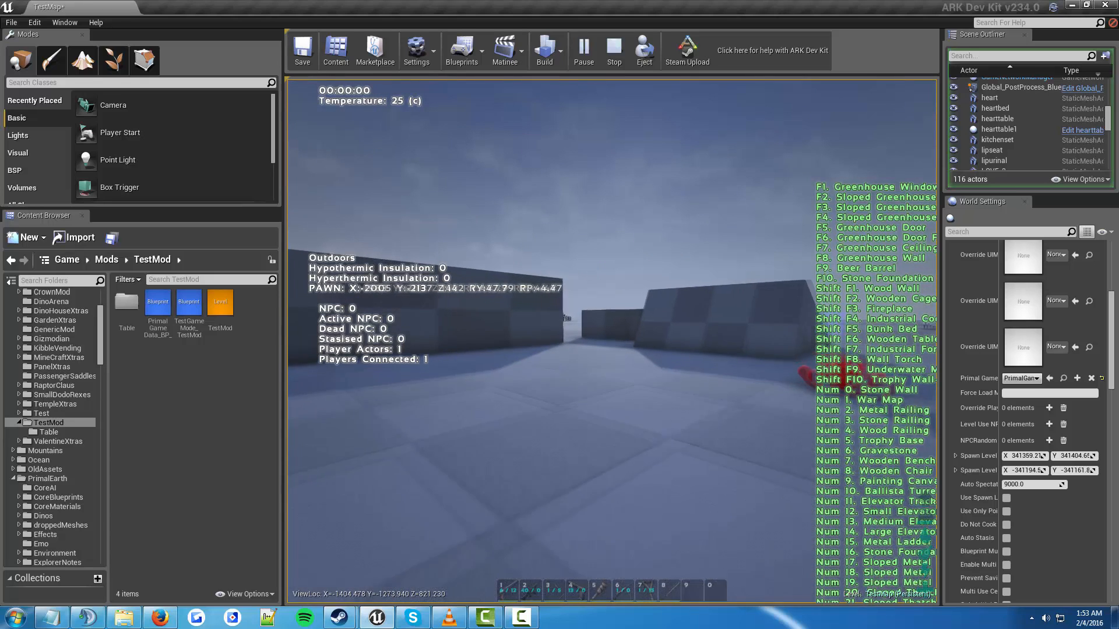
pyautogui.press('Tab')
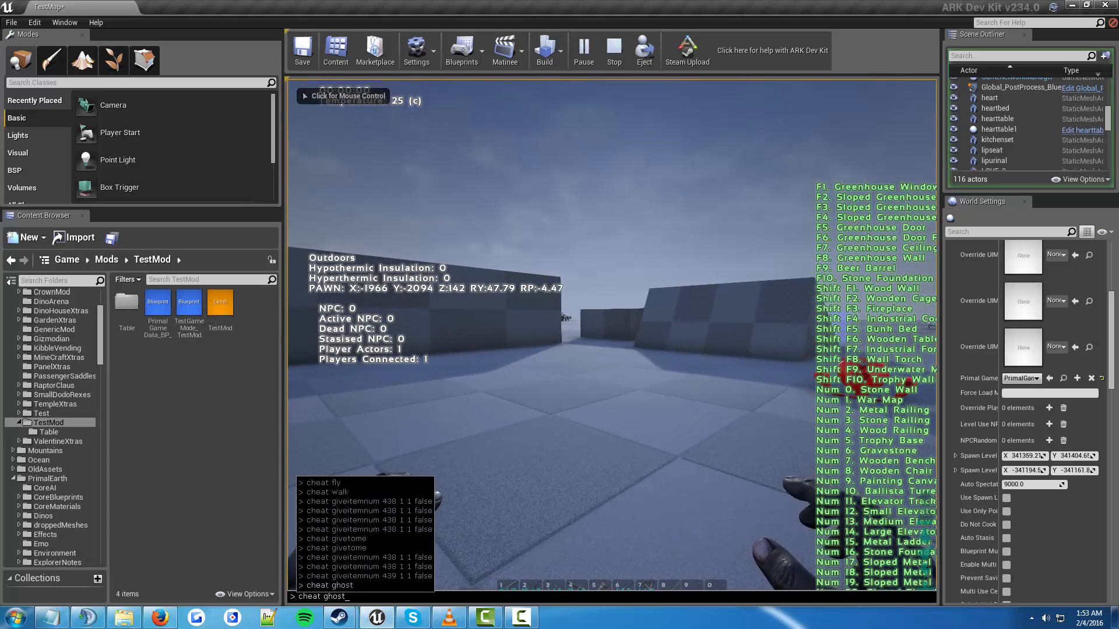
pyautogui.press('Up')
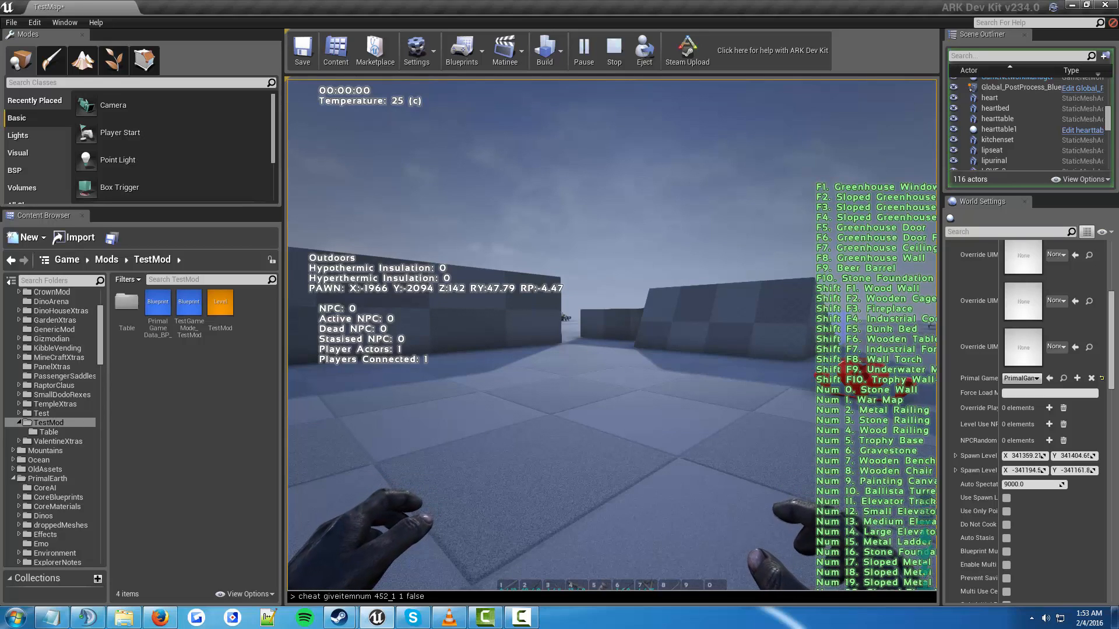
pyautogui.press('Return')
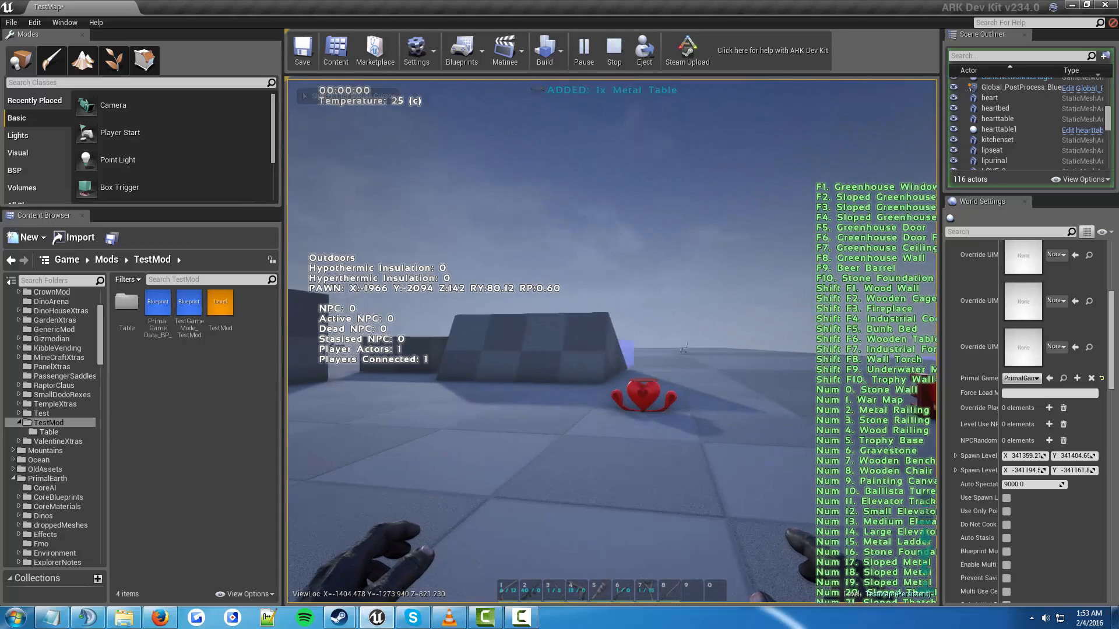
# Walk to an open area of the map and recall the giveitemnum command in the console to review its arguments
pyautogui.press('w')
pyautogui.press('w')
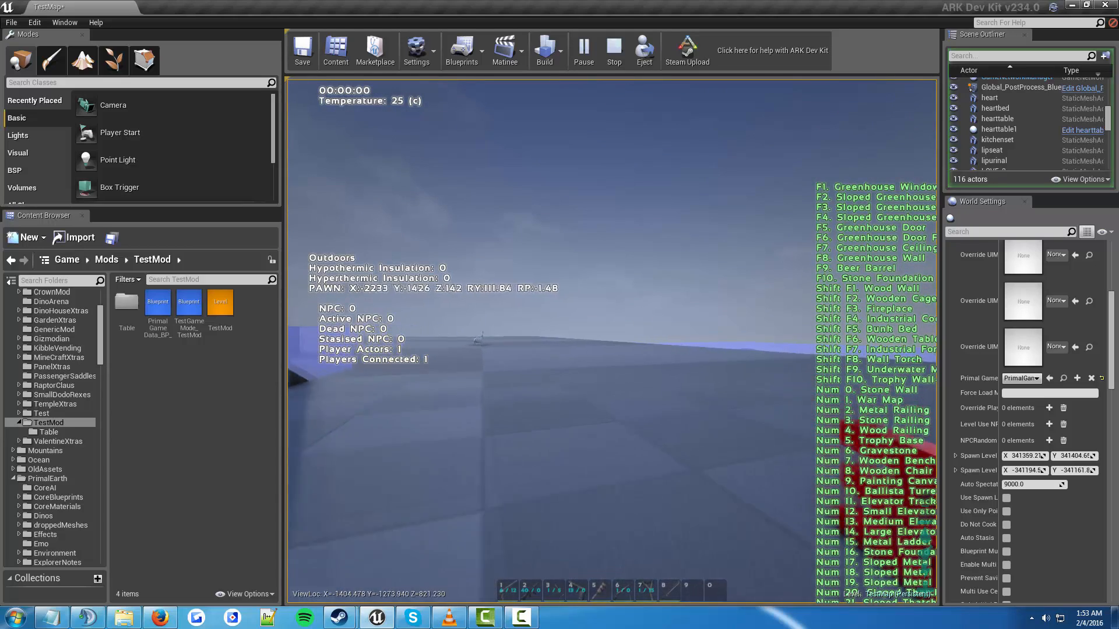
pyautogui.press('w')
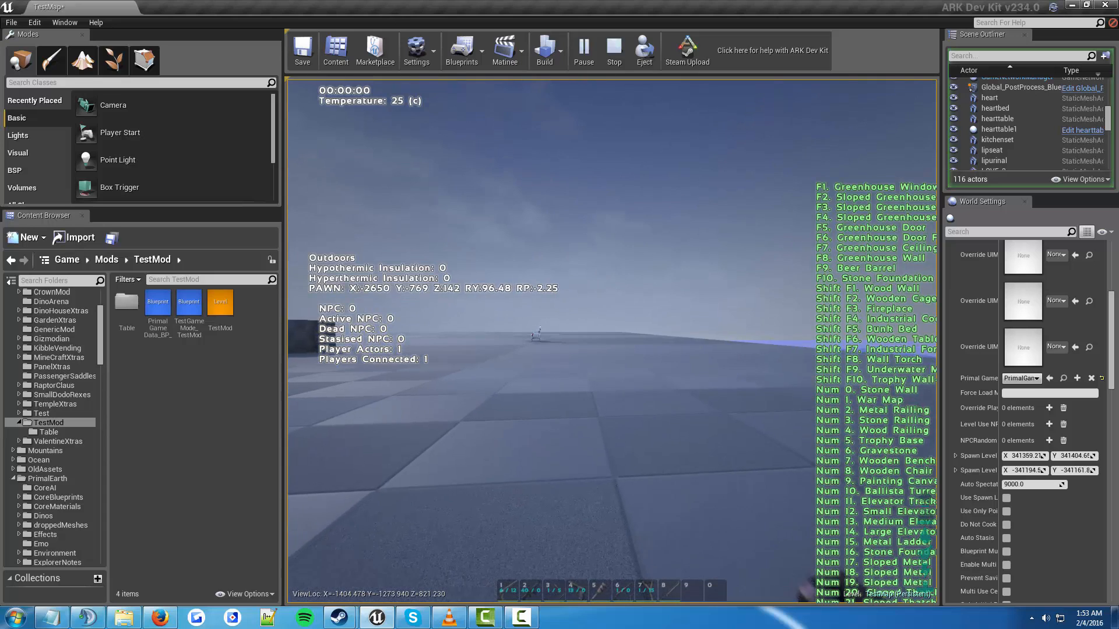
pyautogui.press('`')
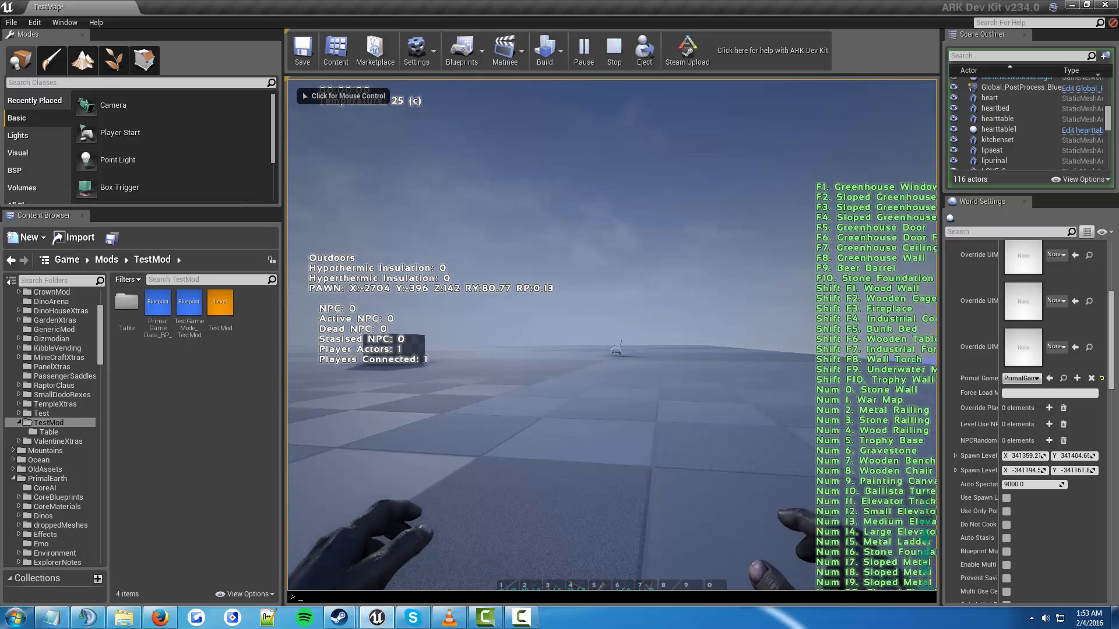
pyautogui.press('Up')
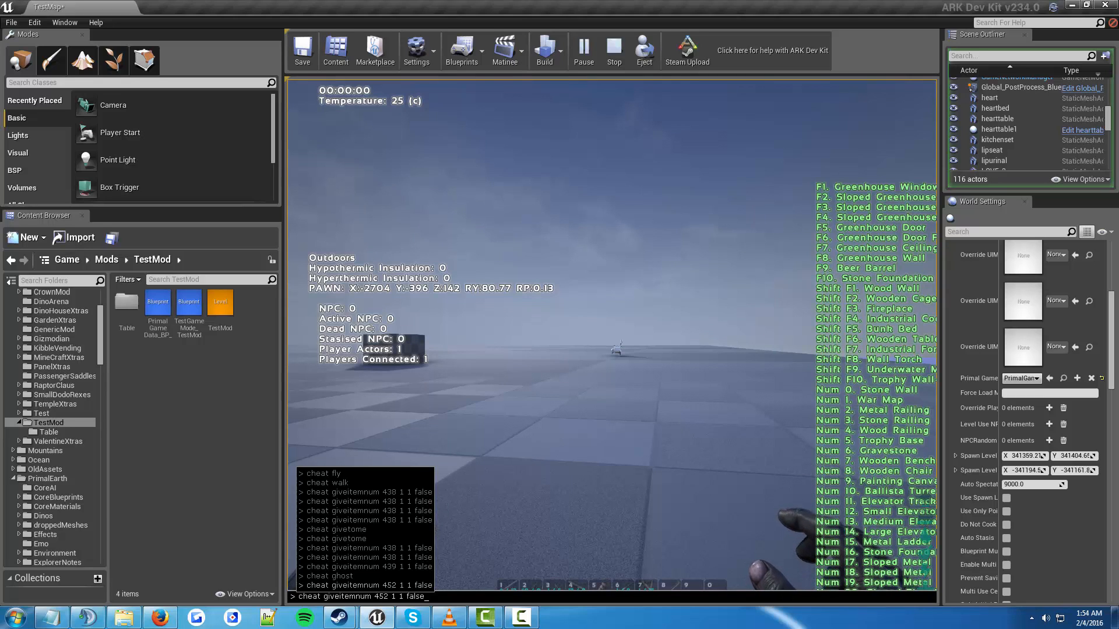
pyautogui.press('Return')
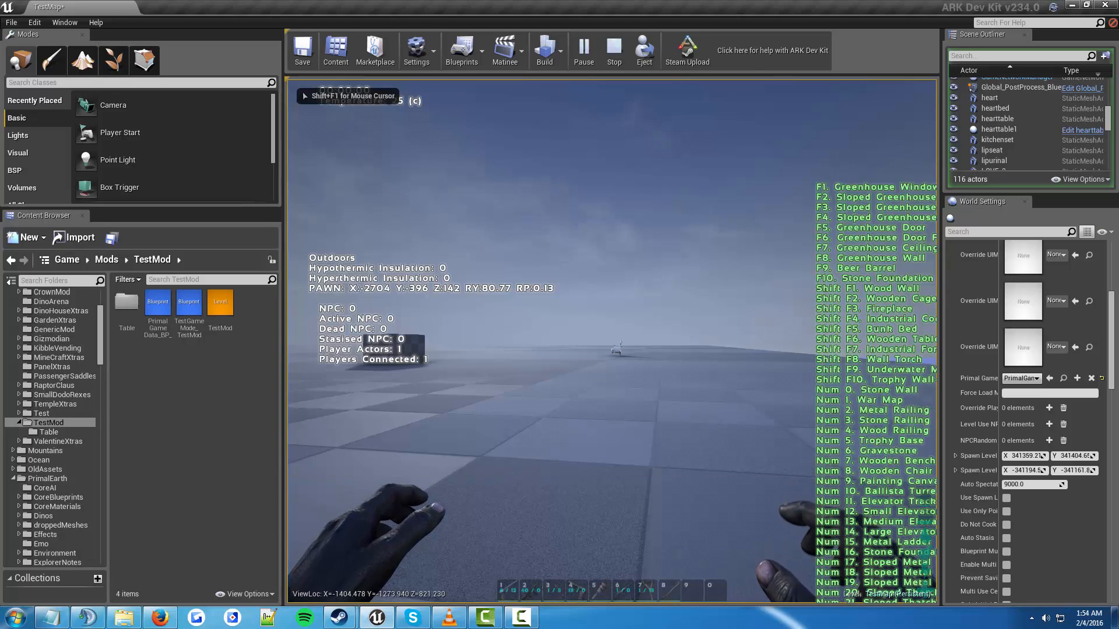
pyautogui.press('Tab')
pyautogui.press('Up')
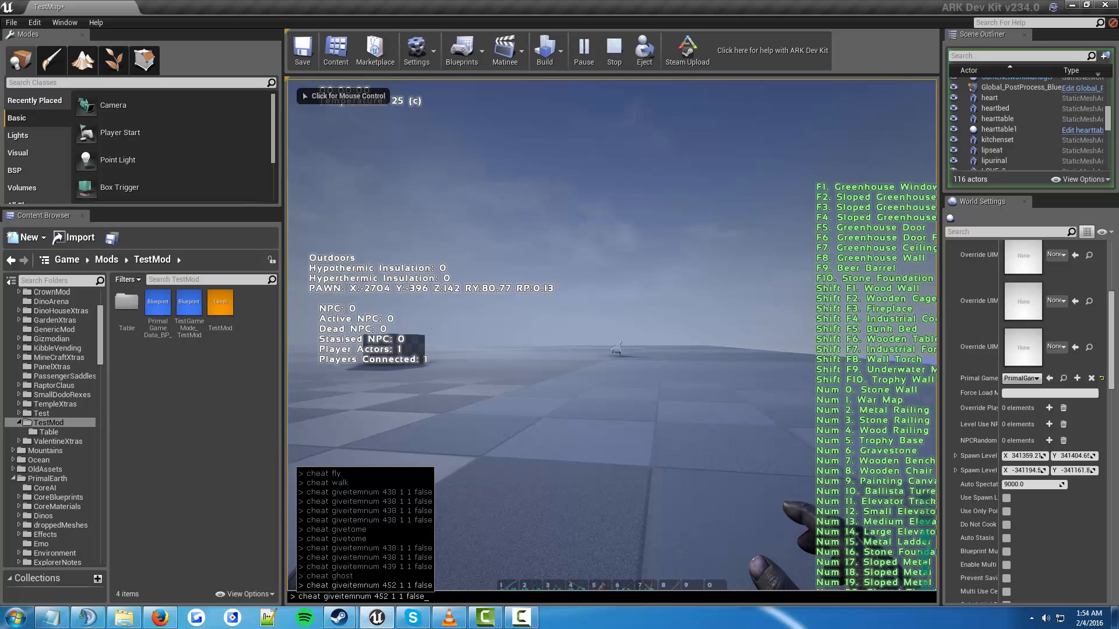
pyautogui.press('Return')
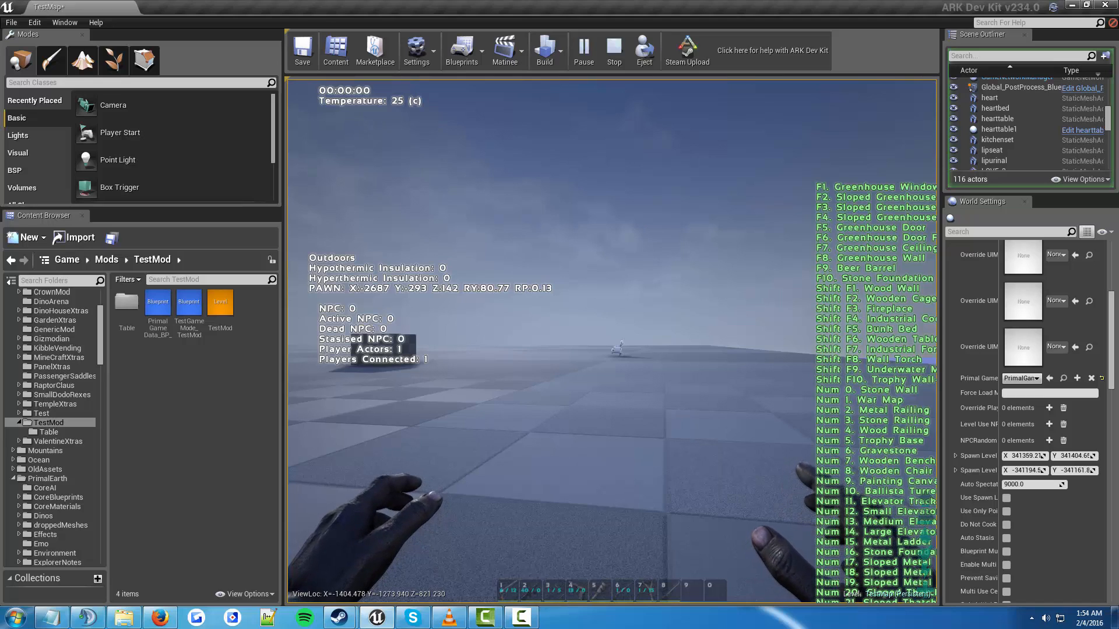
# Open the survivor's inventory and drop the Metal Table
pyautogui.press('i')
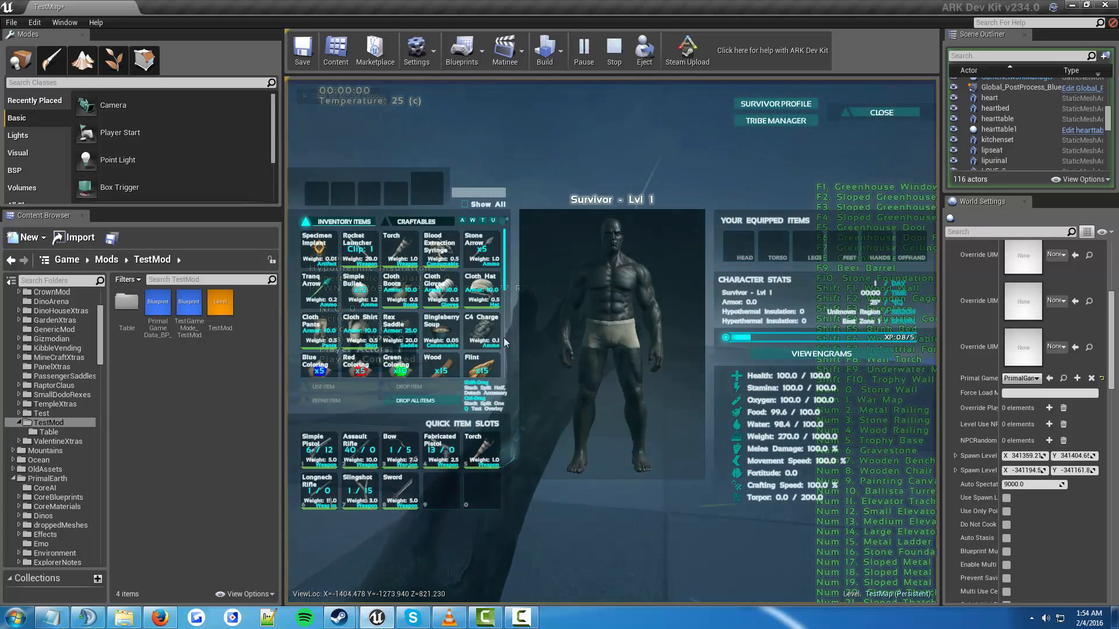
pyautogui.scroll(-5, 489, 344)
pyautogui.click(415, 387)
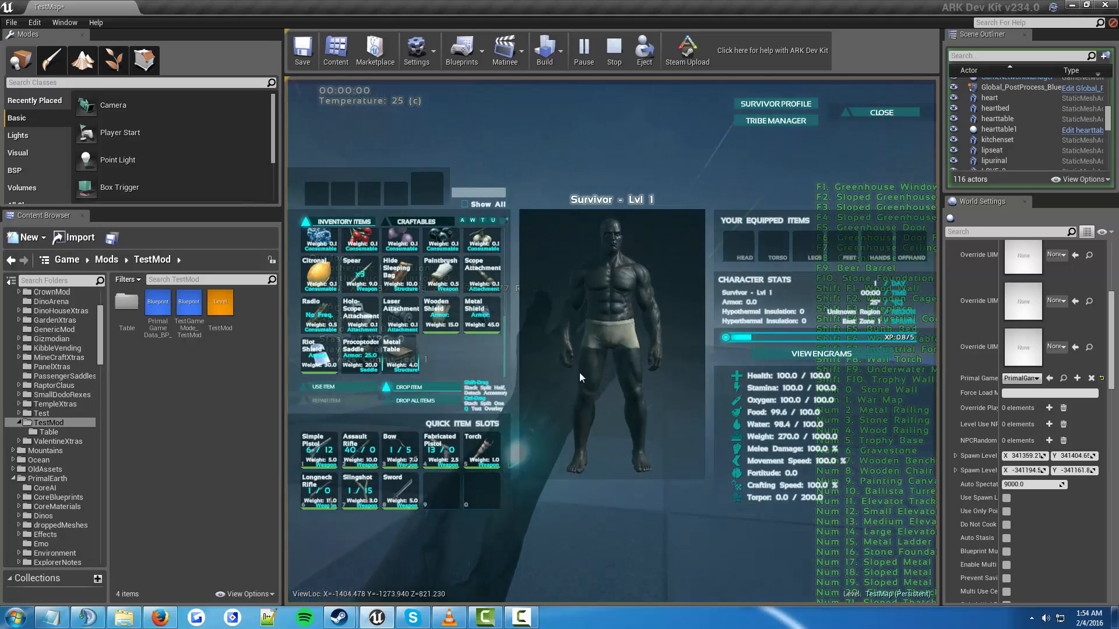
# Find the Metal Table at the end of the engram list, learn it, and return to the inventory
pyautogui.click(781, 357)
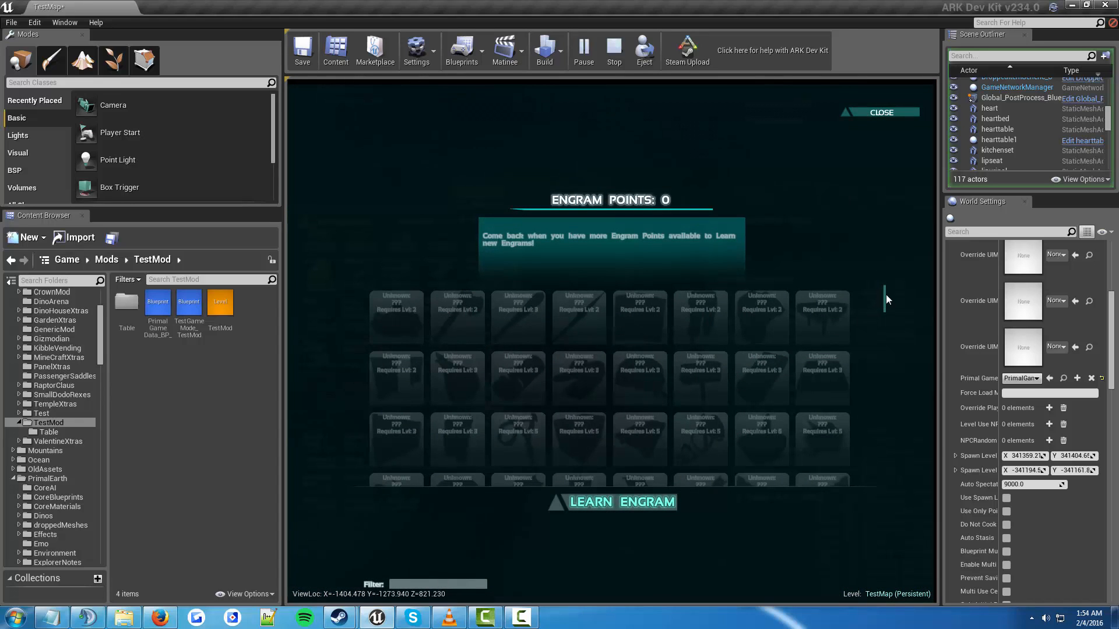
pyautogui.moveTo(882, 299); pyautogui.dragTo(878, 443)
pyautogui.scroll(-5, 879, 444)
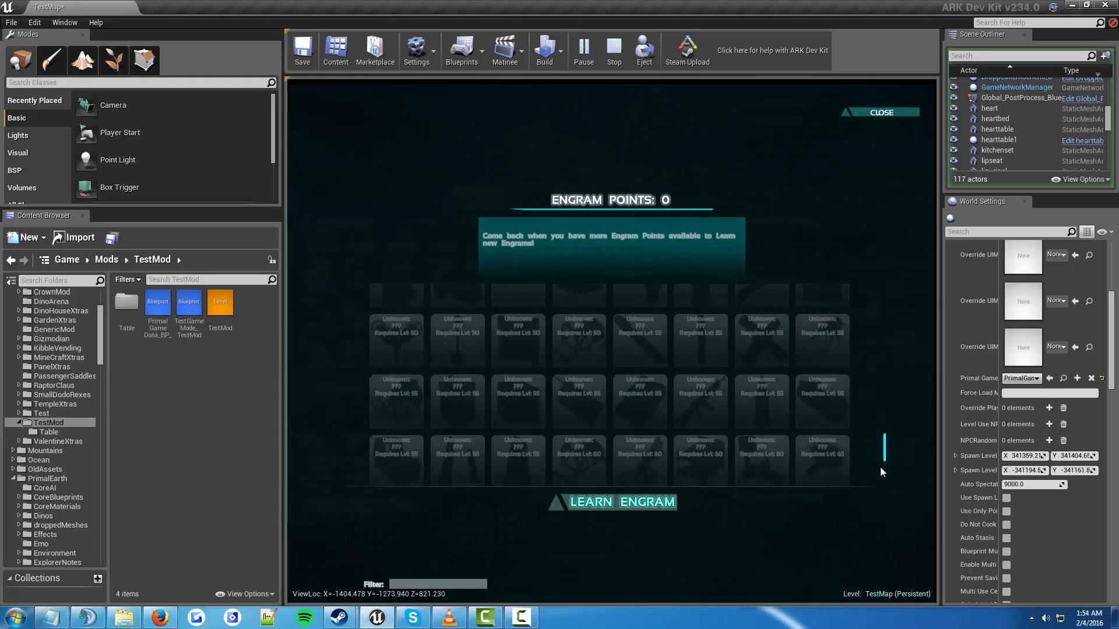
pyautogui.scroll(-2, 883, 491)
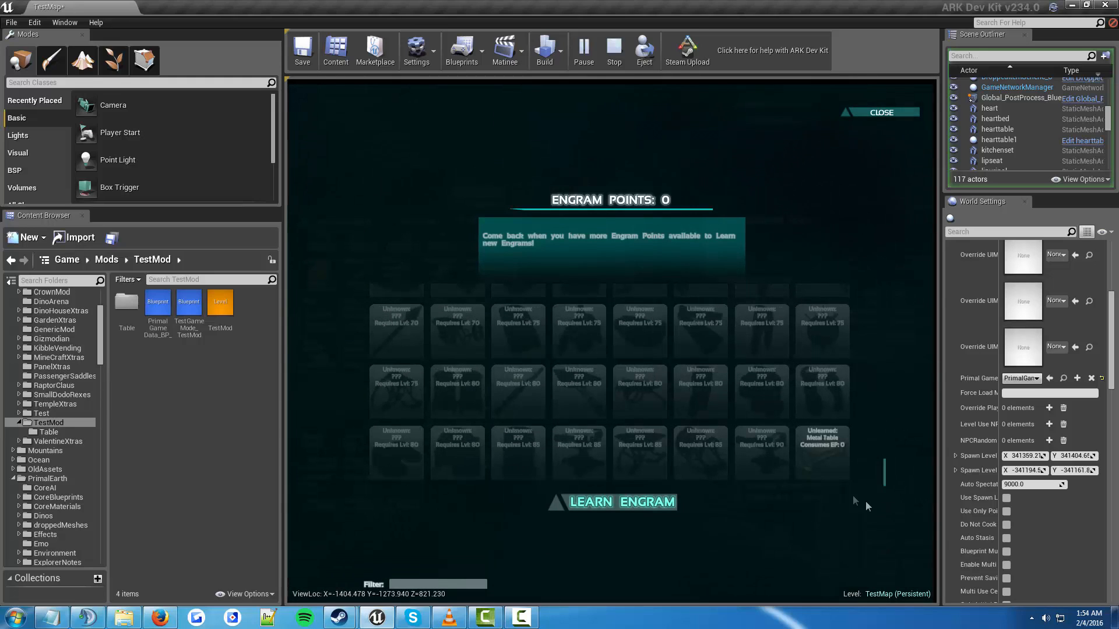
pyautogui.click(810, 450)
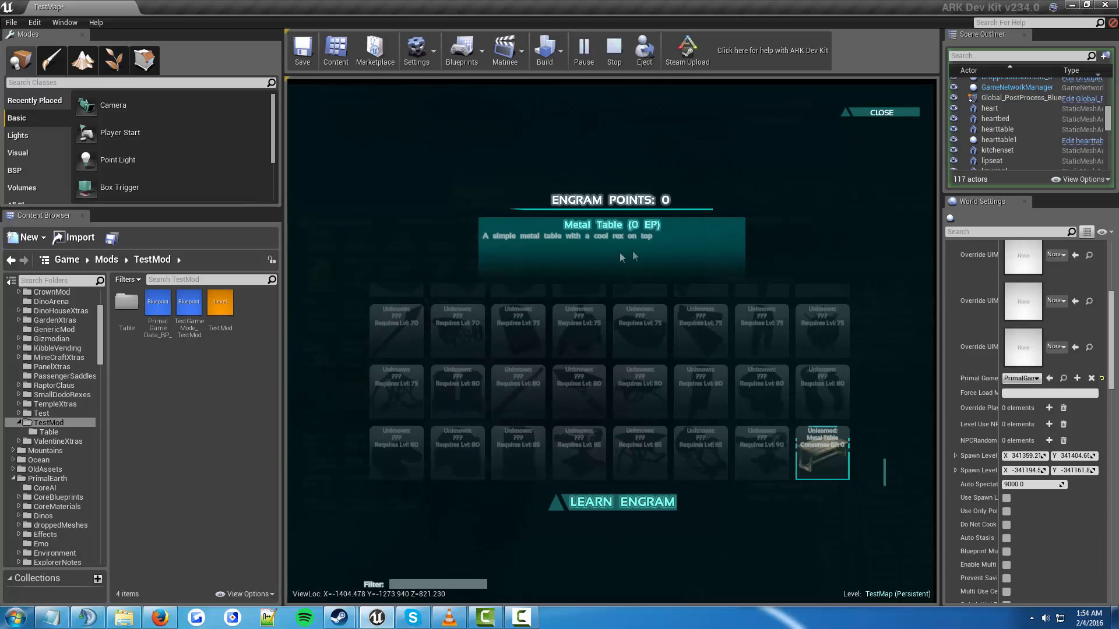
pyautogui.doubleClick(810, 464)
pyautogui.click(880, 113)
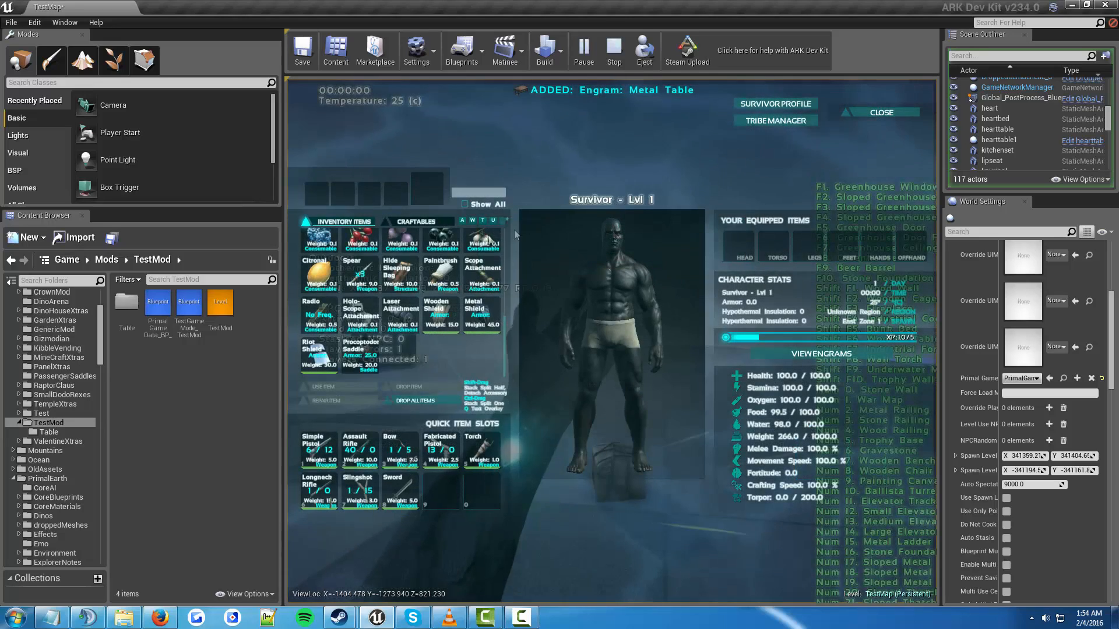
# Check the Metal Table's crafting requirements among the craftables and look through the inventory items
pyautogui.click(411, 222)
pyautogui.moveTo(323, 264)
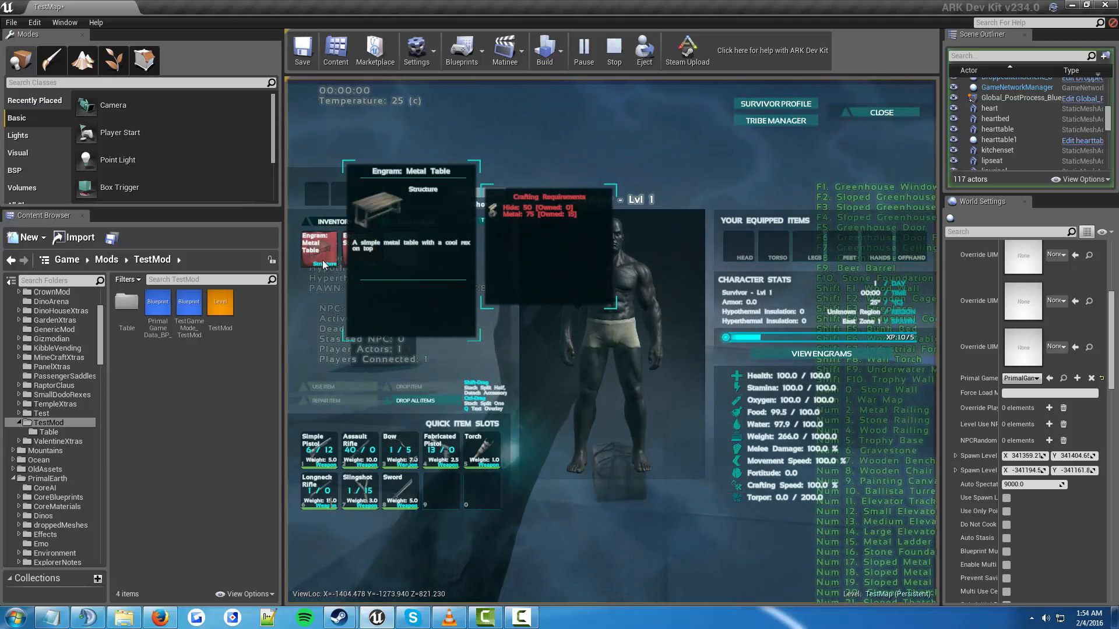
pyautogui.click(333, 224)
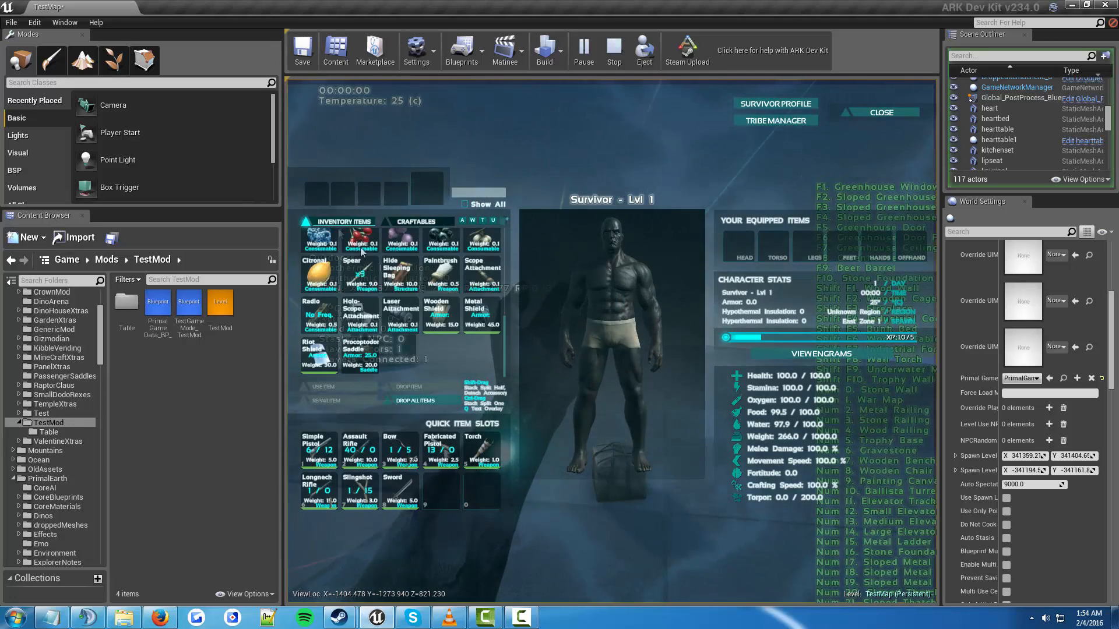
pyautogui.moveTo(439, 314)
pyautogui.scroll(-5, 477, 328)
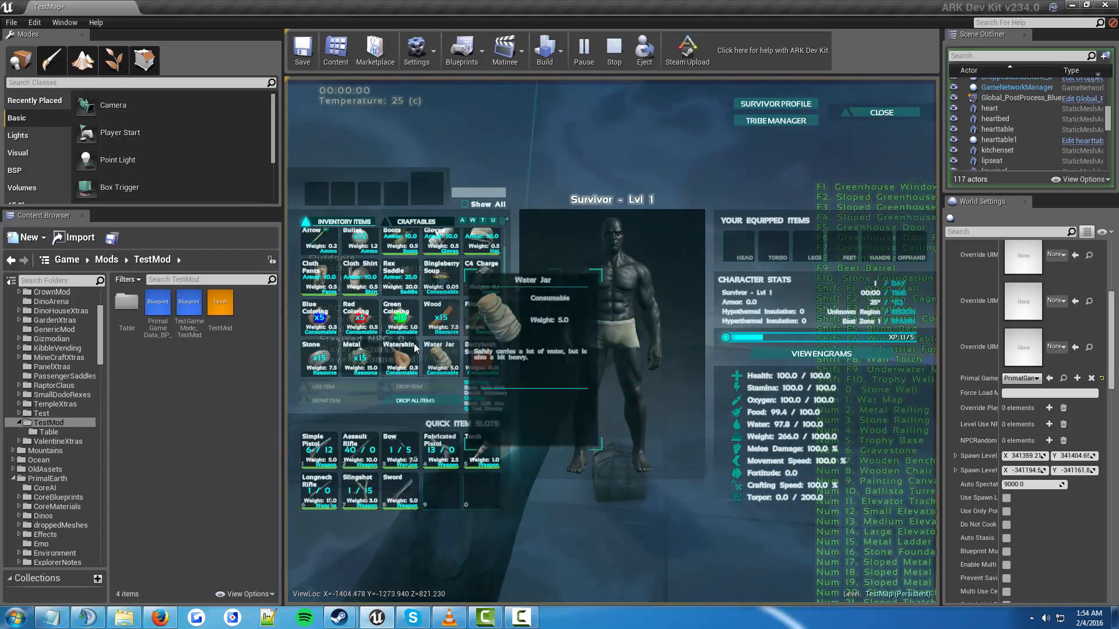
pyautogui.scroll(3, 472, 342)
pyautogui.moveTo(472, 342)
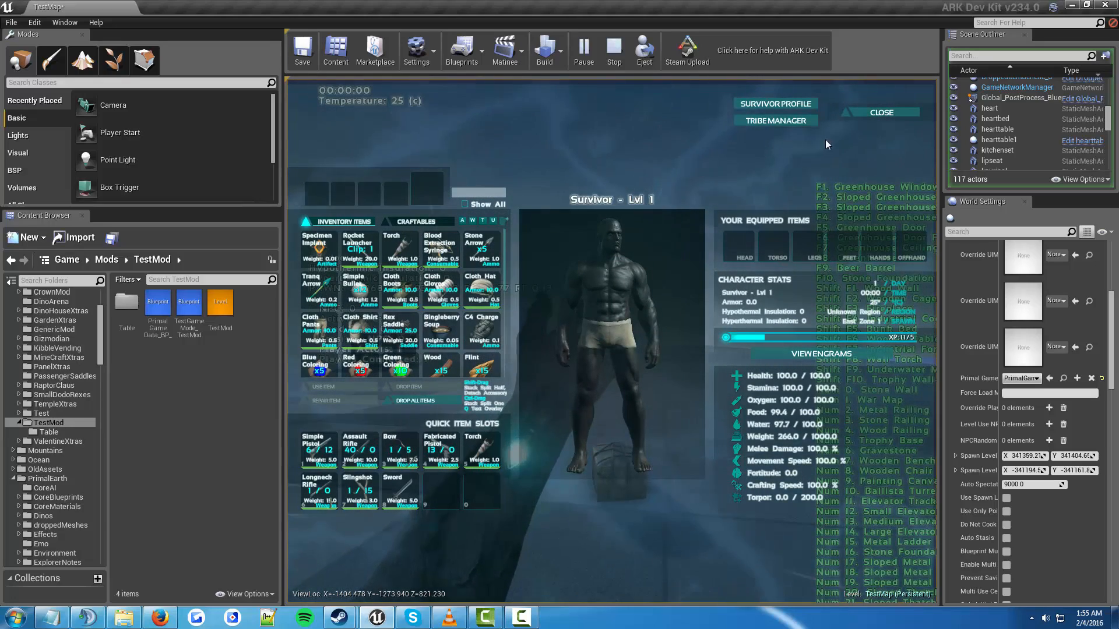
# Leave the inventory, walk up to the dropped item bag, and pick up the Metal Table
pyautogui.click(864, 114)
pyautogui.press('w')
pyautogui.press('Tab')
pyautogui.press('Up')
pyautogui.press('Tab')
pyautogui.press('Tab')
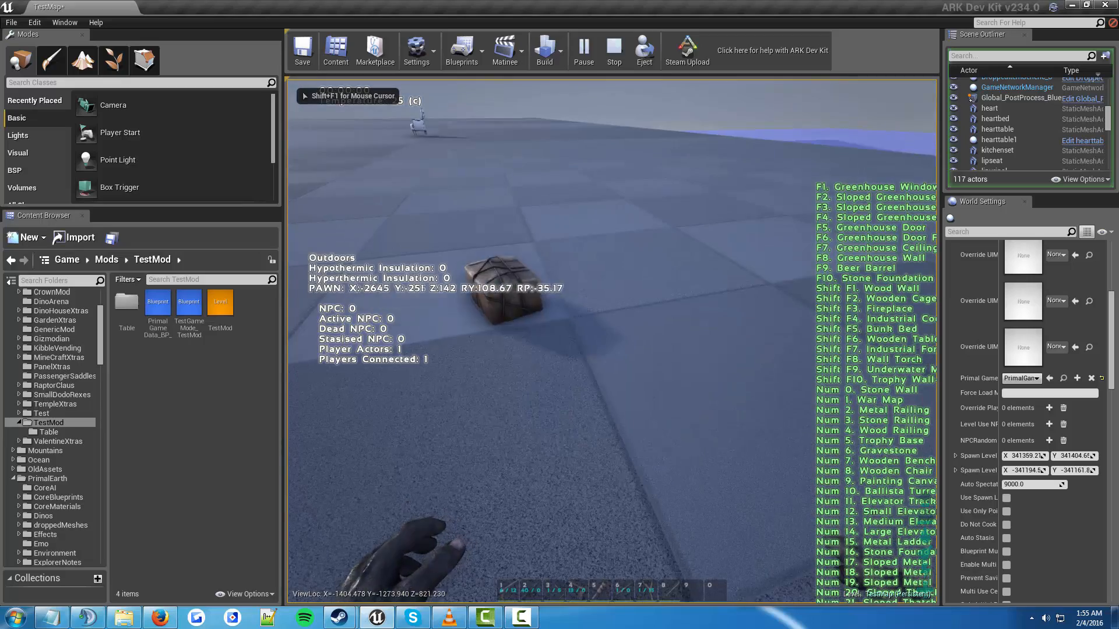
pyautogui.press('e')
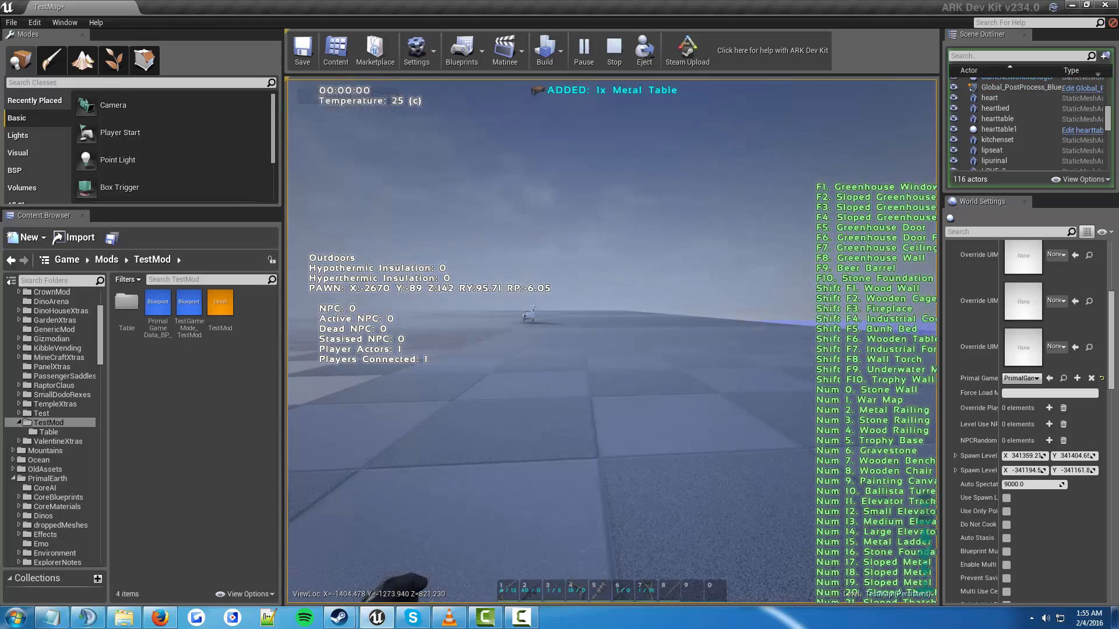
# Reopen the inventory and assign the Metal Table to the first quick item slot
pyautogui.press('i')
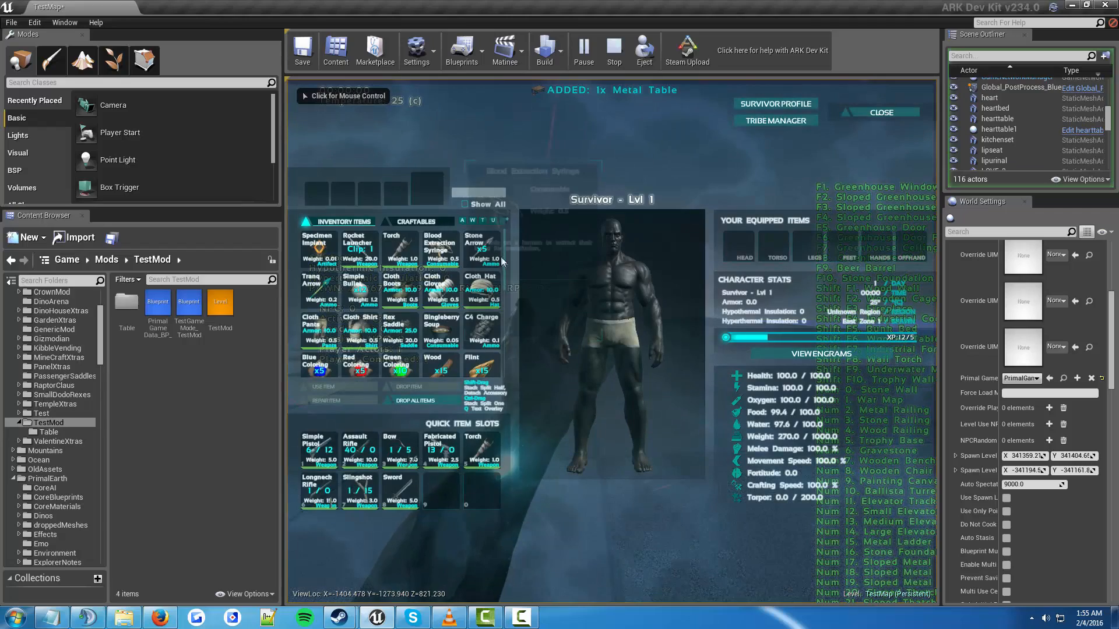
pyautogui.scroll(-5, 505, 264)
pyautogui.moveTo(398, 365)
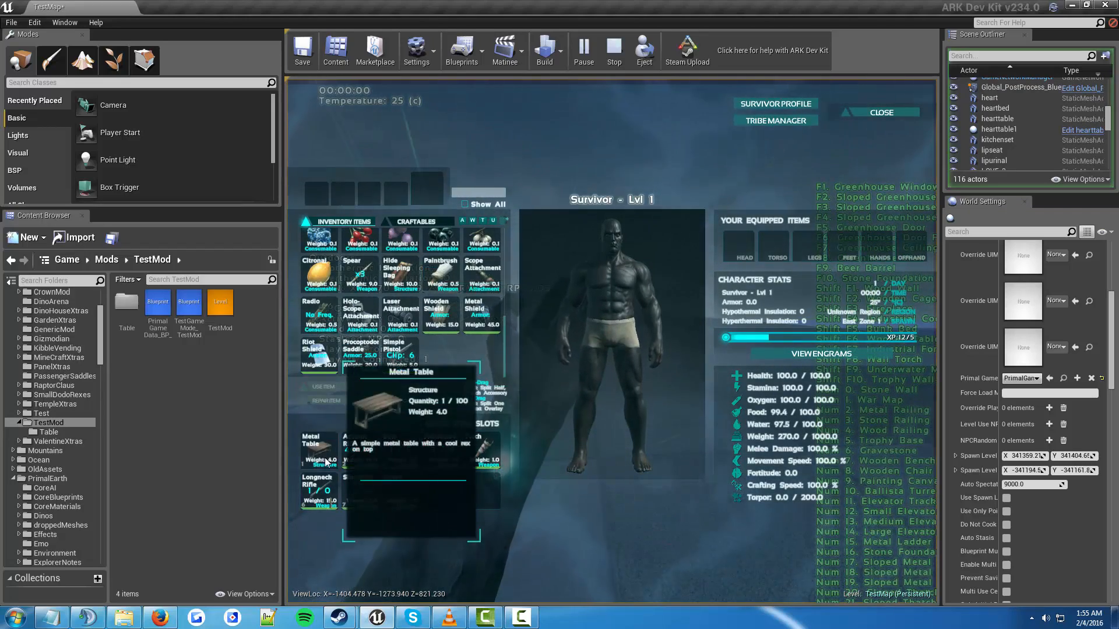
# Close the inventory and try to place the Metal Table directly on the ground from the first quick slot
pyautogui.press('i')
pyautogui.press('1')
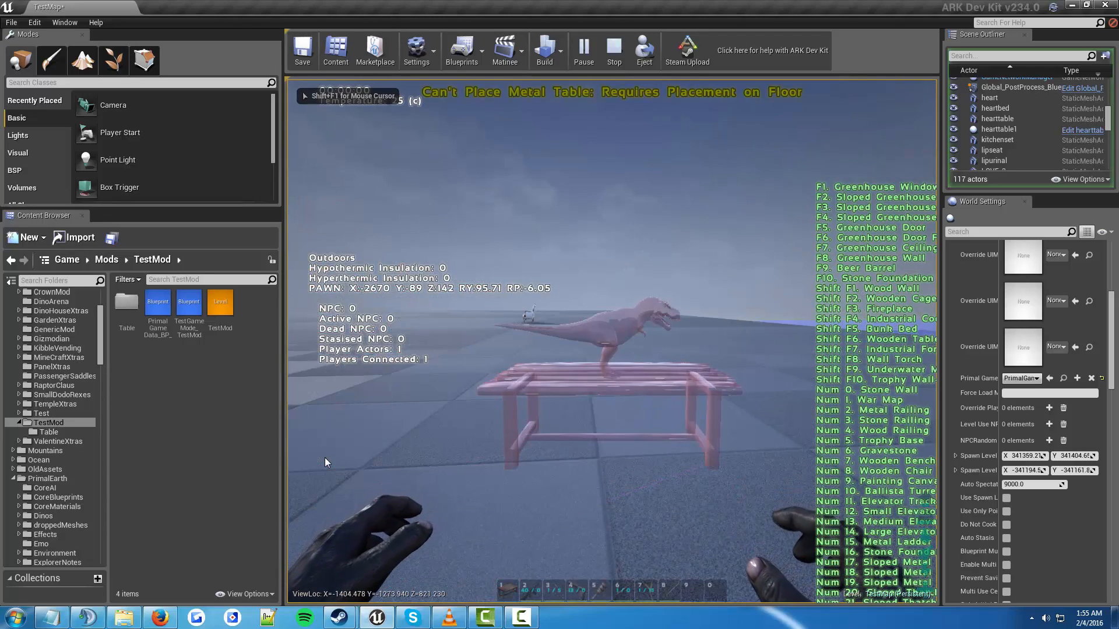
pyautogui.press('w')
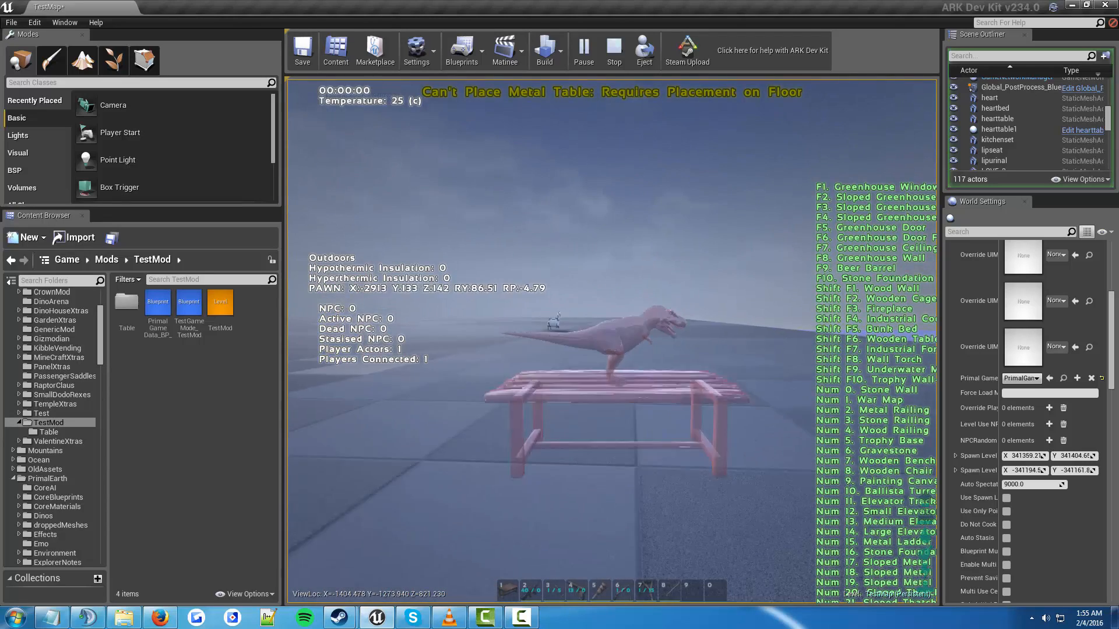
pyautogui.press('w')
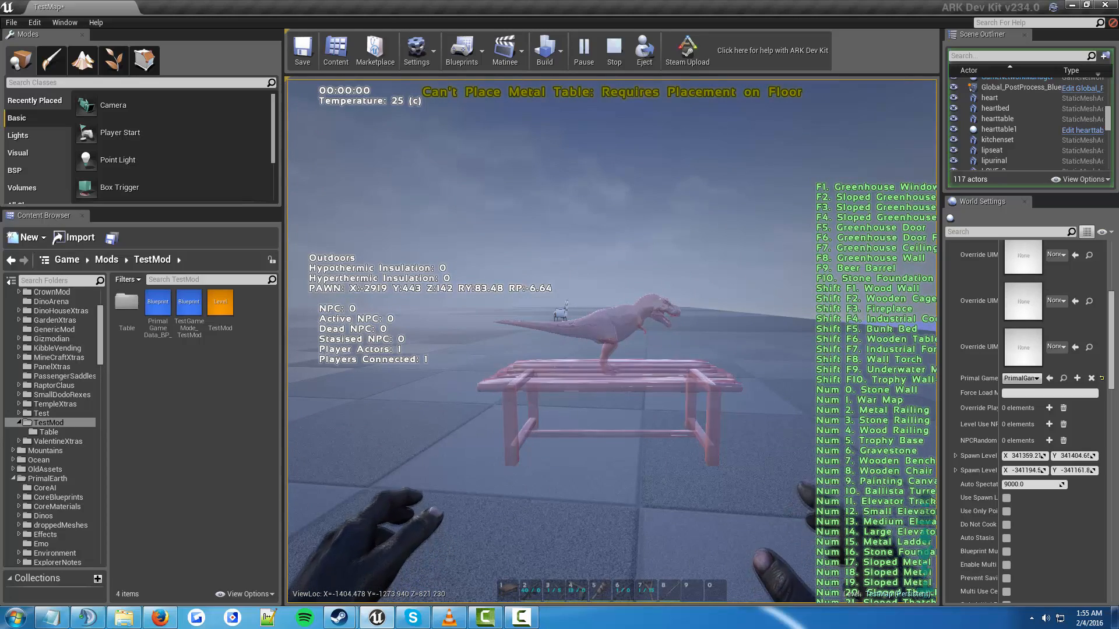
pyautogui.press('s')
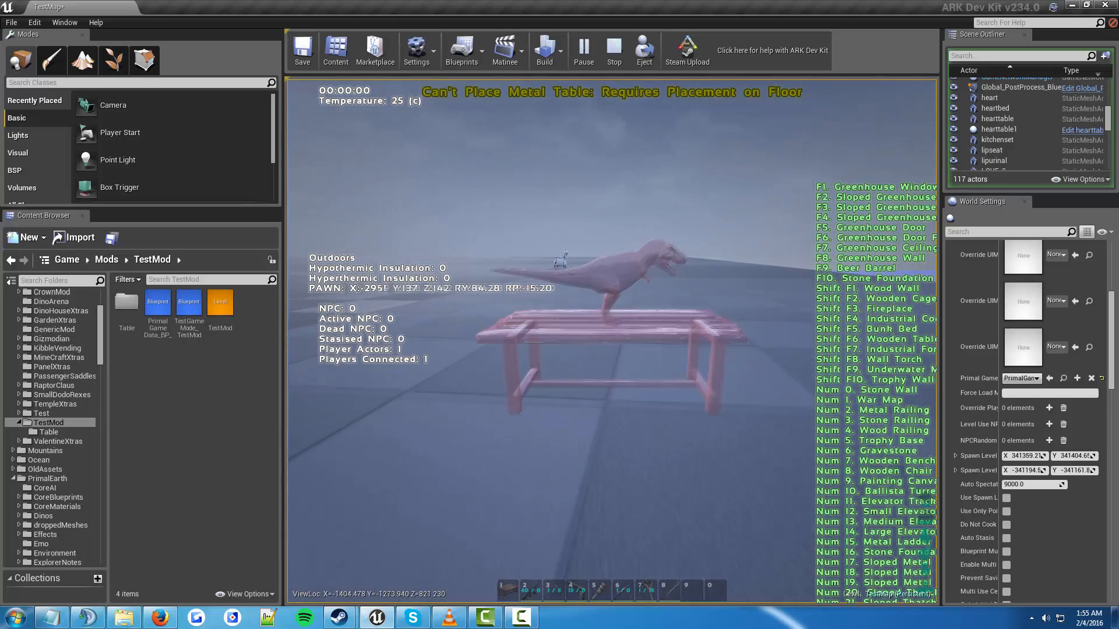
pyautogui.press('1')
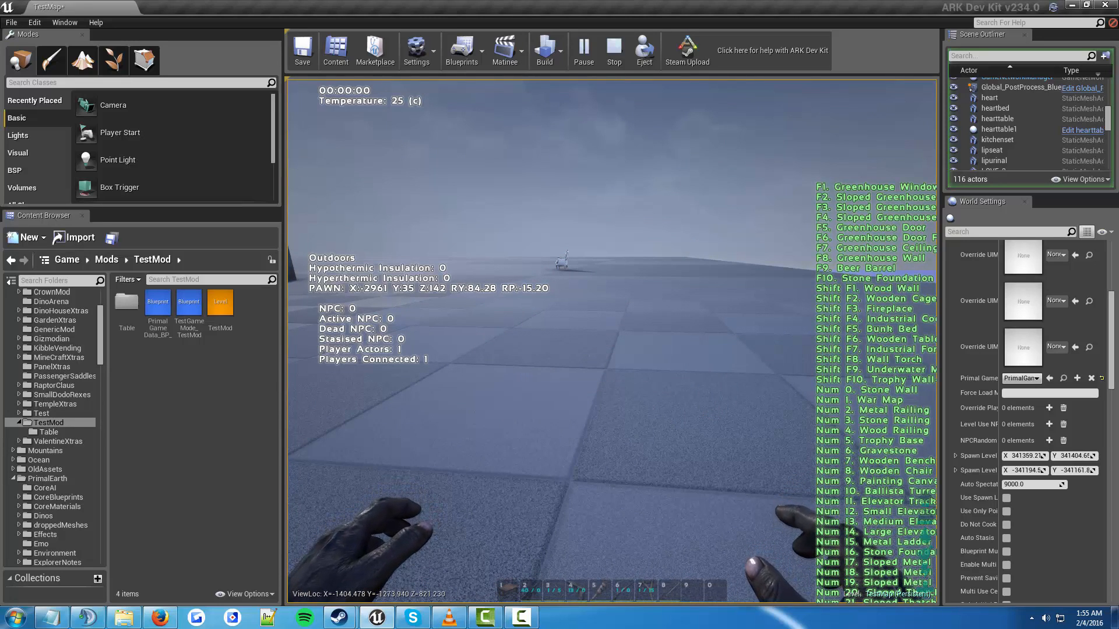
# Walk across the open ground and try to place a Stone Wall
pyautogui.press('w')
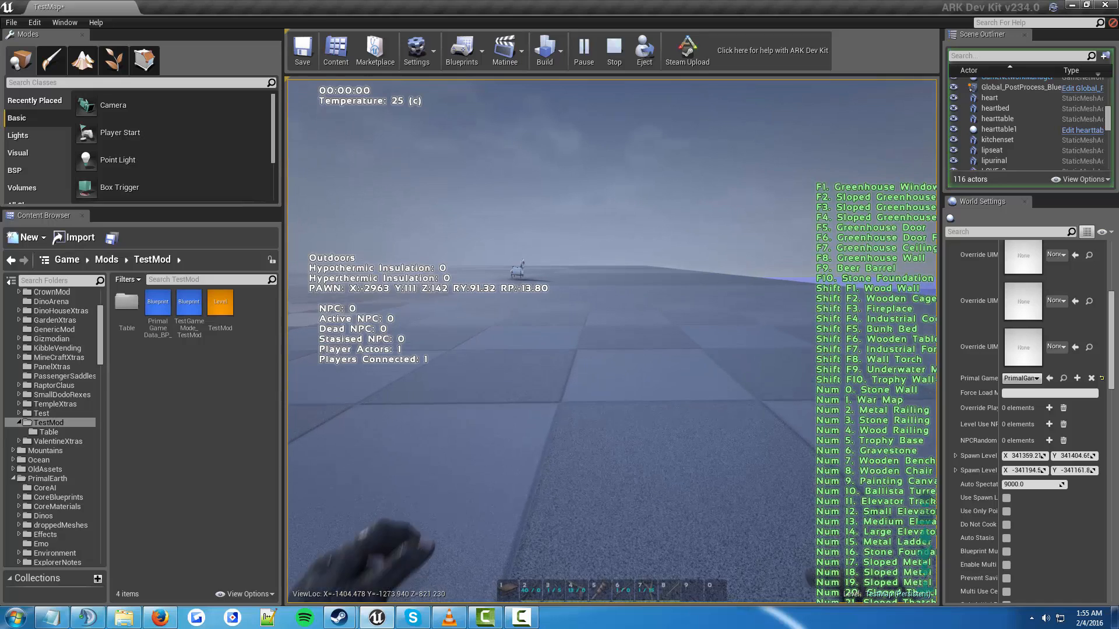
pyautogui.press('s')
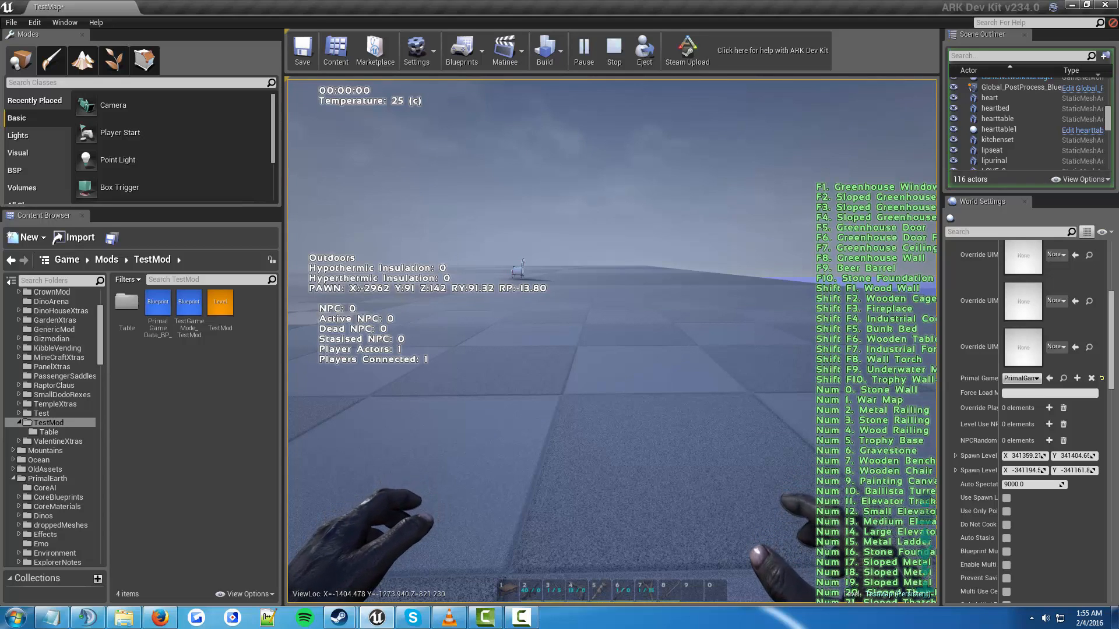
pyautogui.press('w')
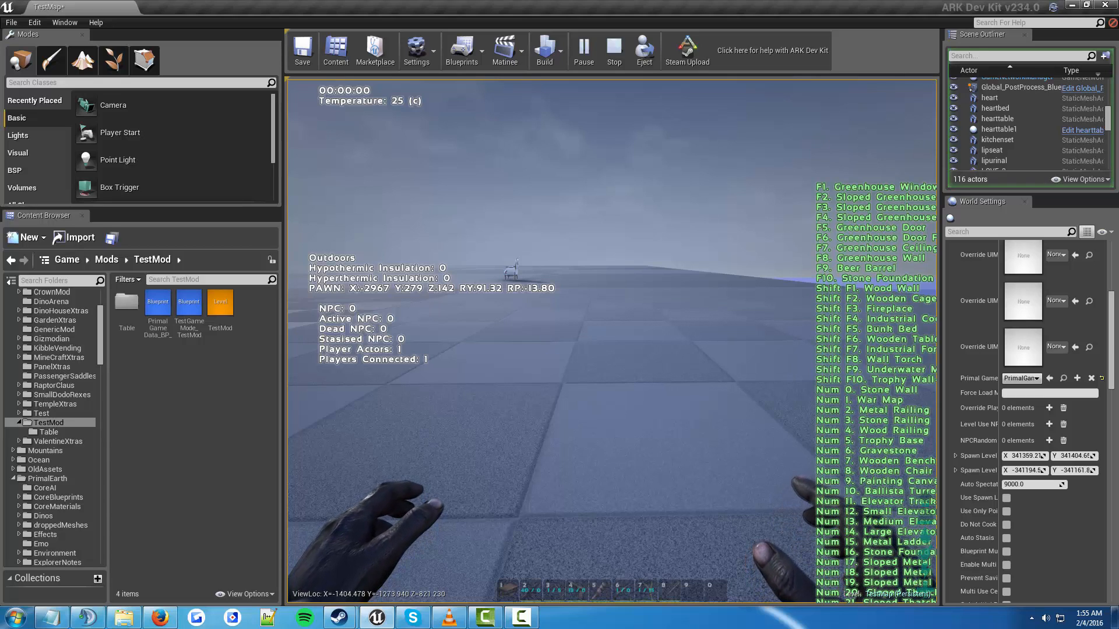
pyautogui.hotkey('shift', 'F1')
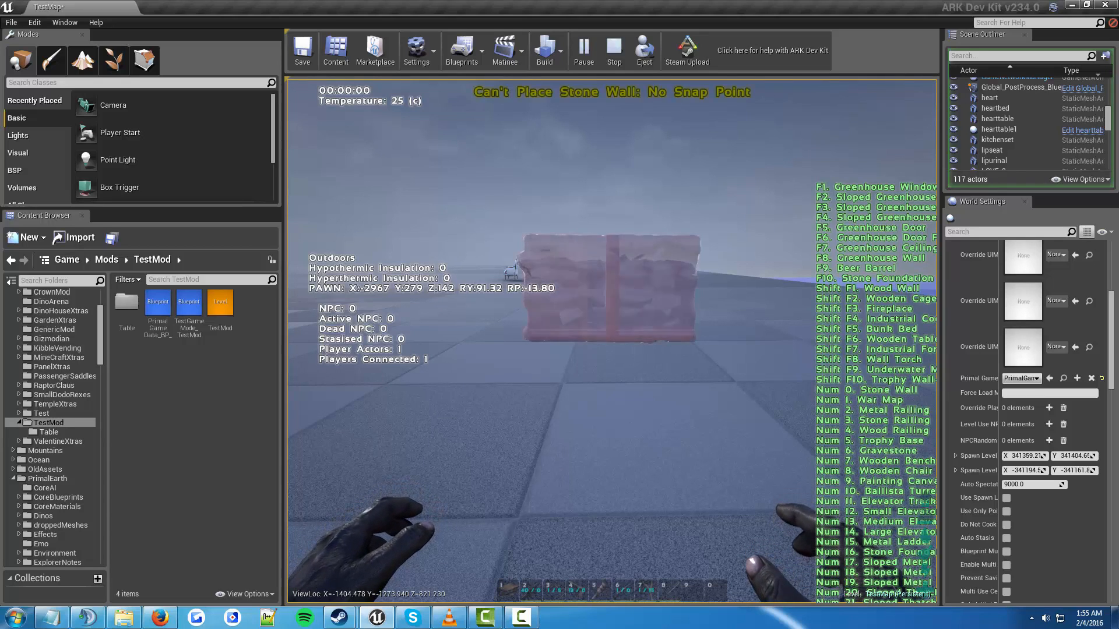
pyautogui.press('w')
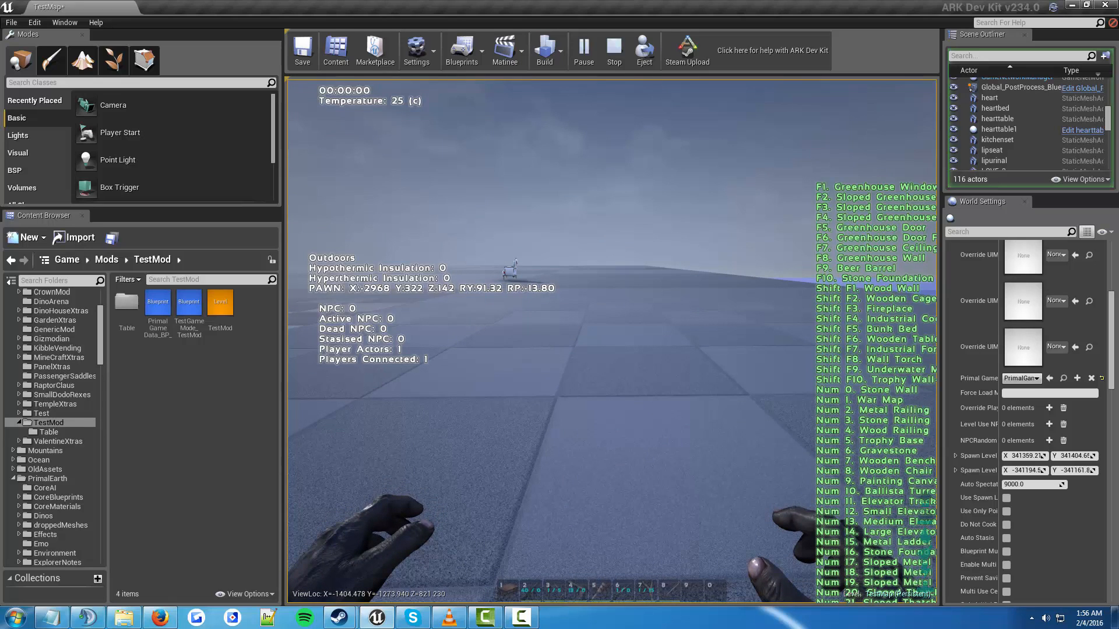
# End the play session and open the NewTable blueprint from the mod's Table folder
pyautogui.press('Escape')
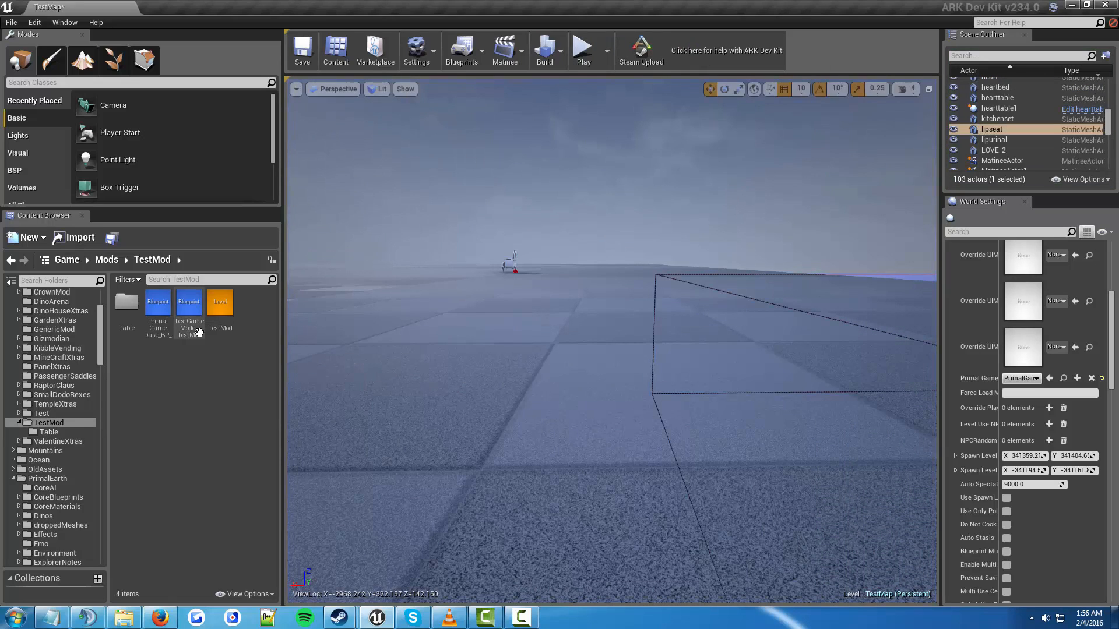
pyautogui.click(129, 317)
pyautogui.doubleClick(129, 317)
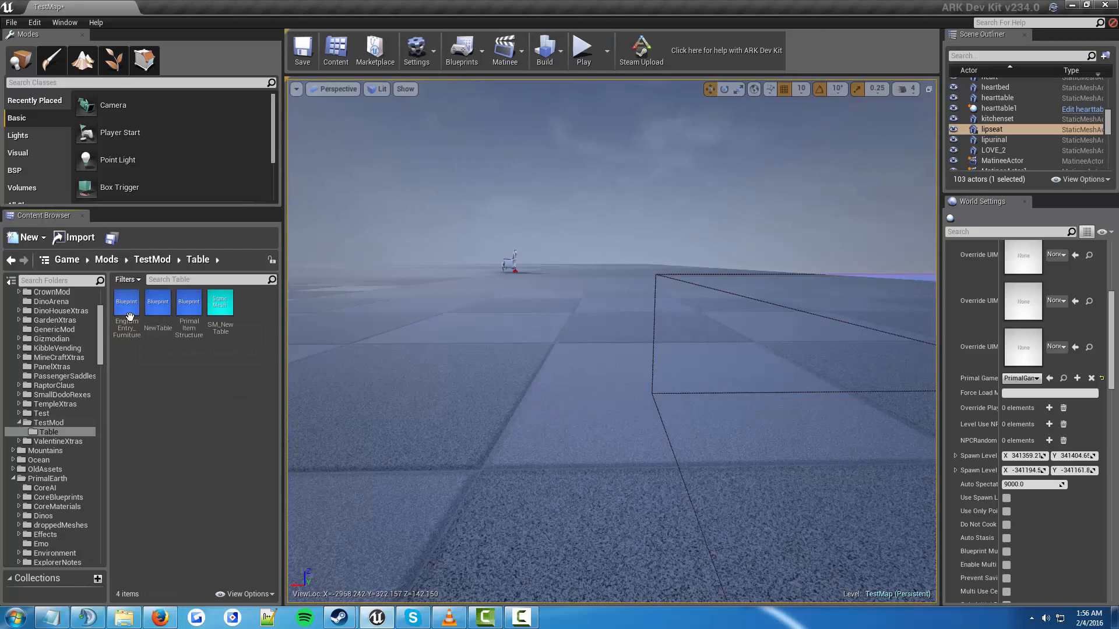
pyautogui.click(157, 308)
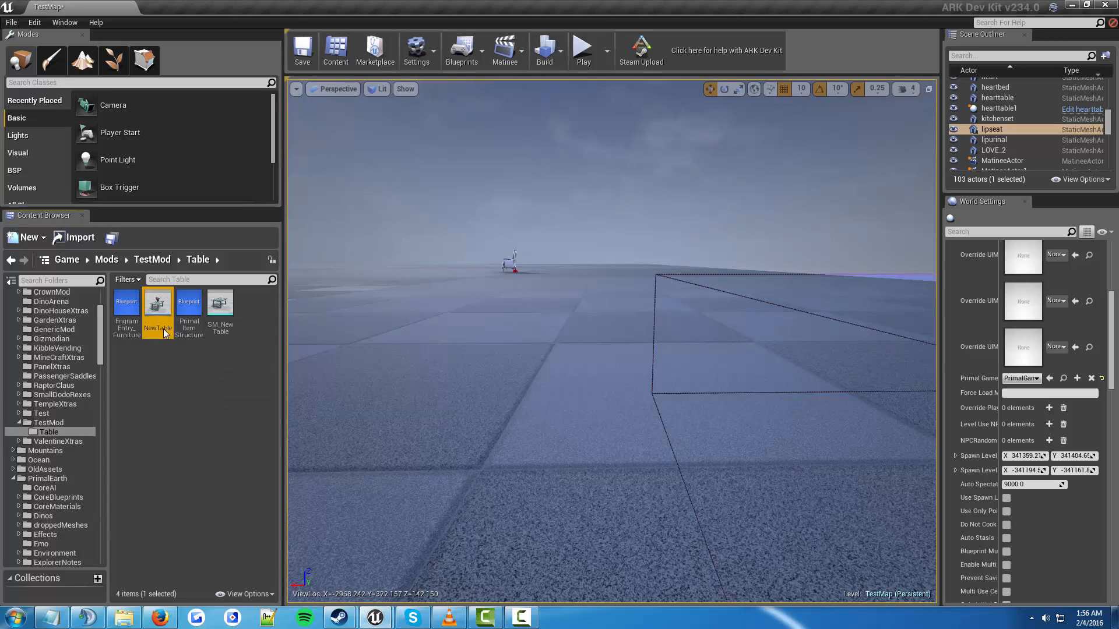
pyautogui.doubleClick(163, 329)
# Disable Requires Placement on Structure Floors in the blueprint's Placement settings, save it, and minimize its window
pyautogui.scroll(-10, 540, 390)
pyautogui.scroll(-12, 537, 375)
pyautogui.scroll(3, 410, 324)
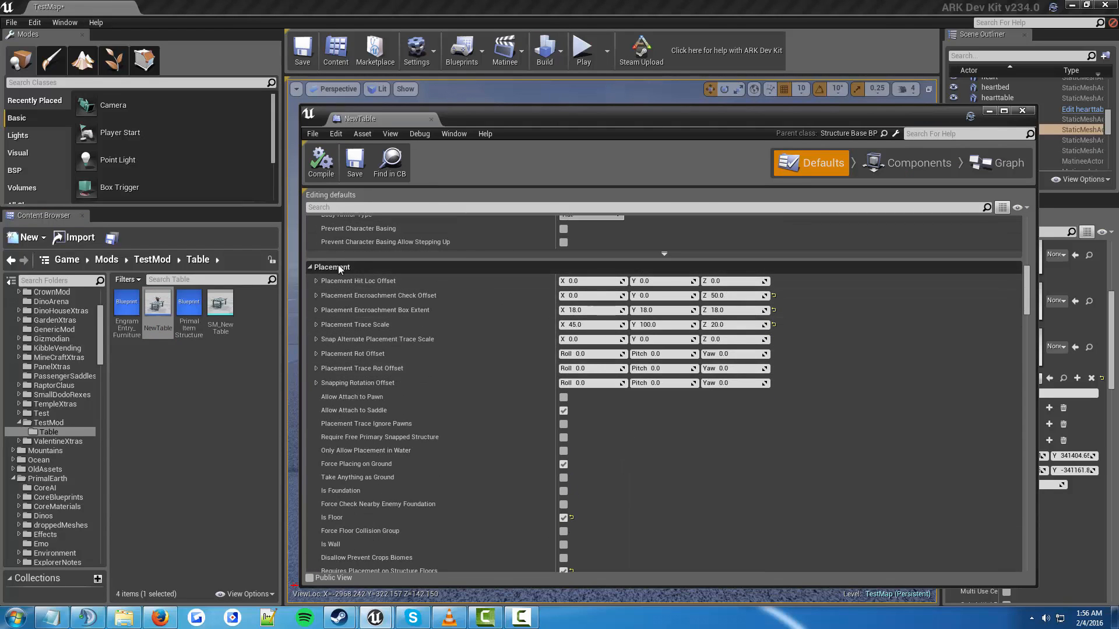
pyautogui.scroll(-3, 419, 383)
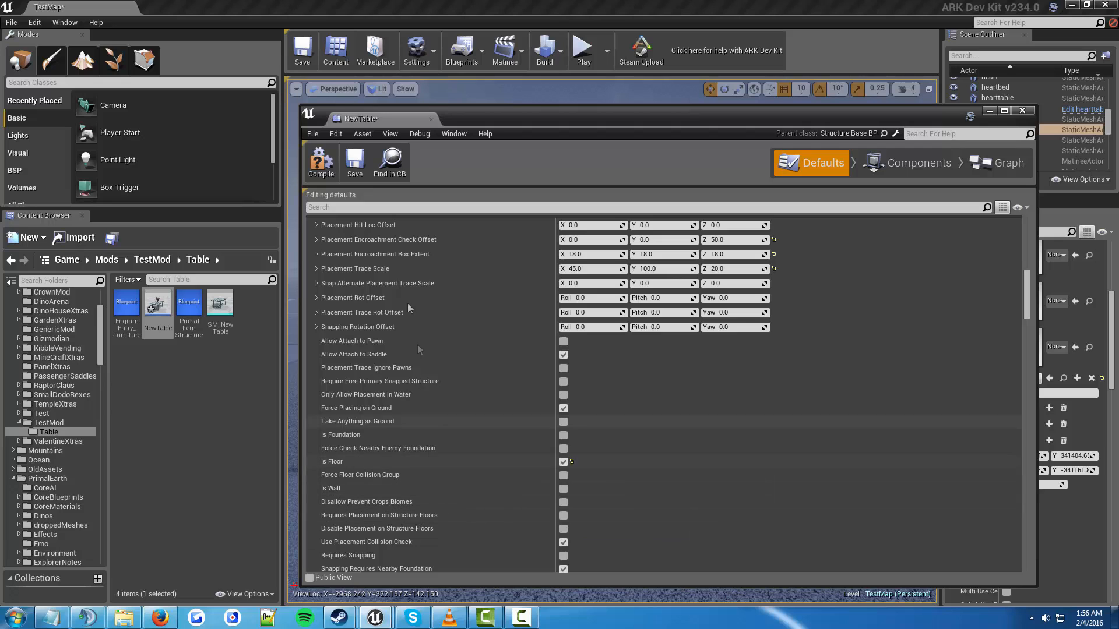
pyautogui.click(351, 166)
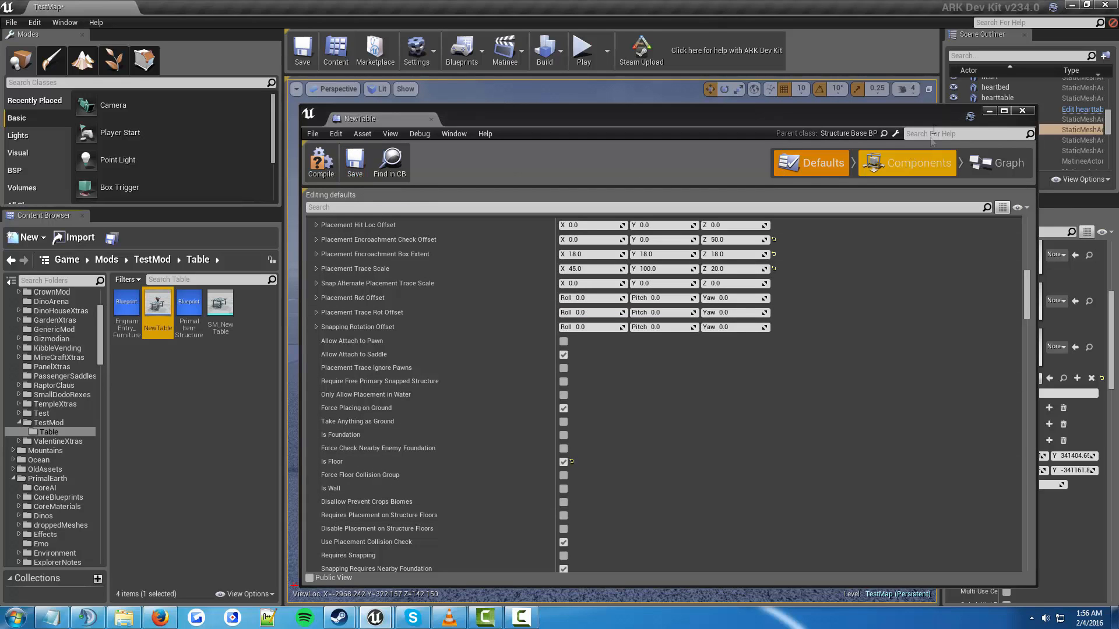
pyautogui.click(988, 111)
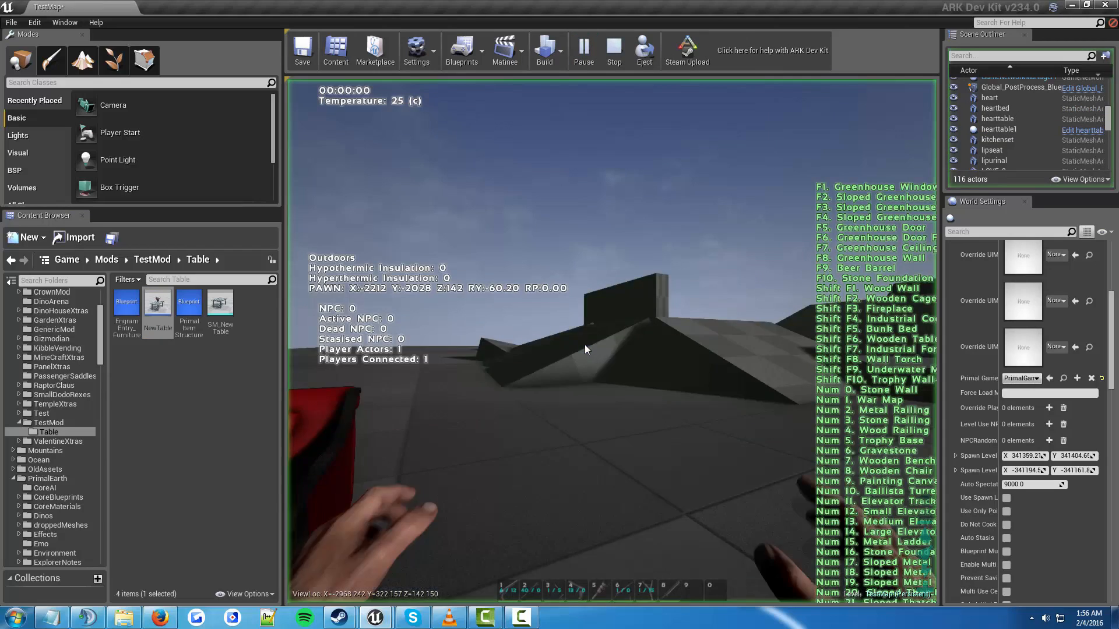
# Start a new play session, walk to open ground, and add one Metal Table by repeating the last console command
pyautogui.click(585, 345)
pyautogui.press('w')
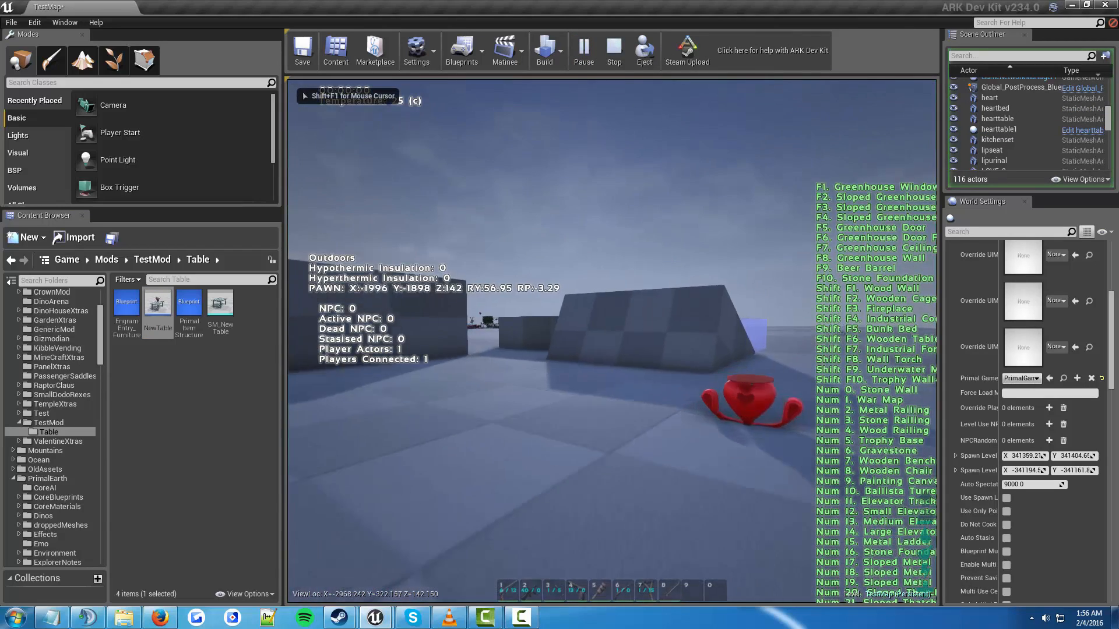
pyautogui.press('w')
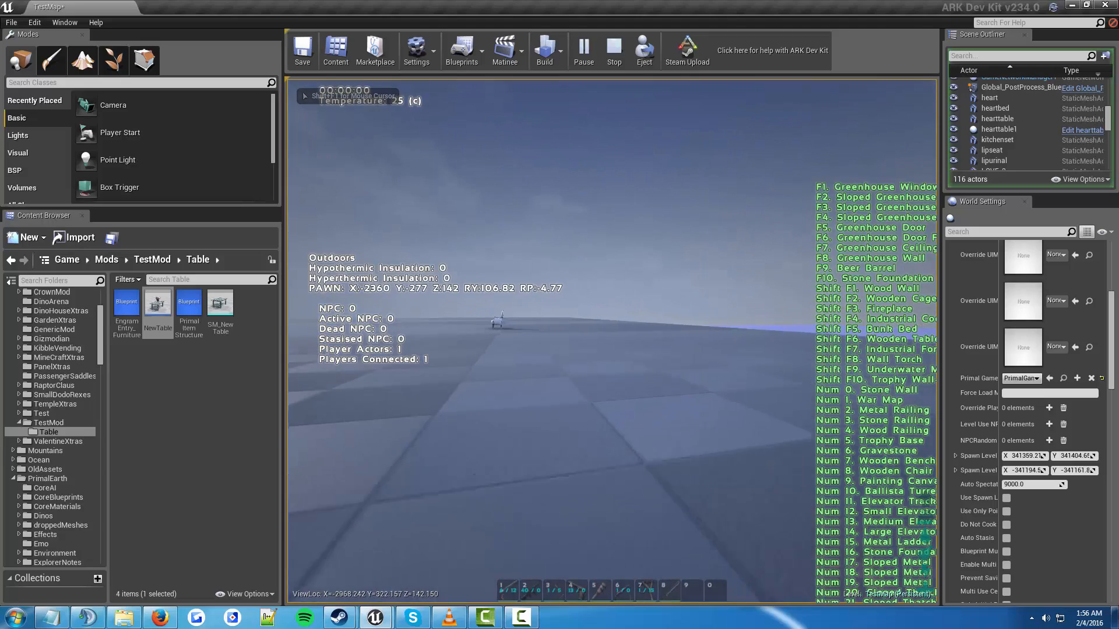
pyautogui.press('Tab')
pyautogui.press('Up')
pyautogui.press('Return')
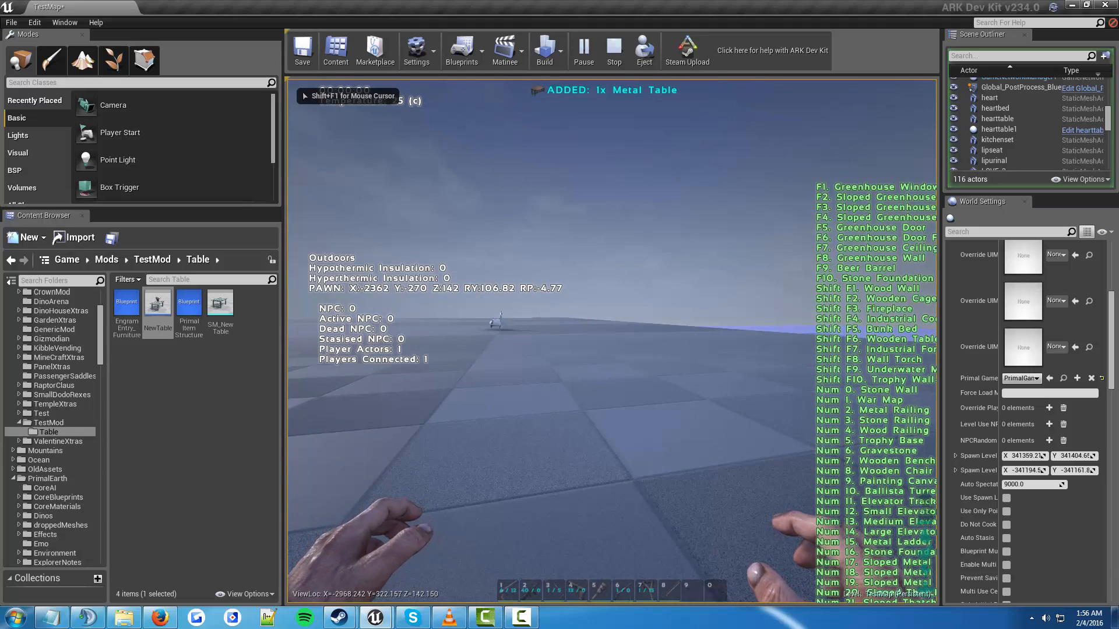
# Find the newly added Metal Table in the inventory and assign it to the first quick item slot
pyautogui.press('i')
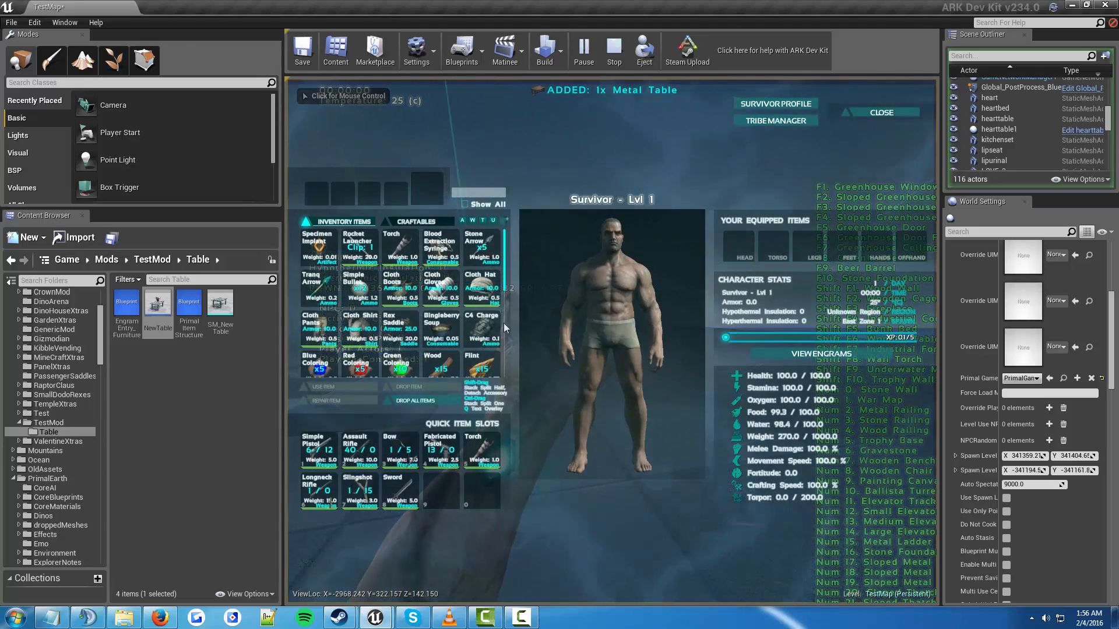
pyautogui.moveTo(504, 324); pyautogui.dragTo(503, 352)
pyautogui.moveTo(402, 357); pyautogui.dragTo(324, 455)
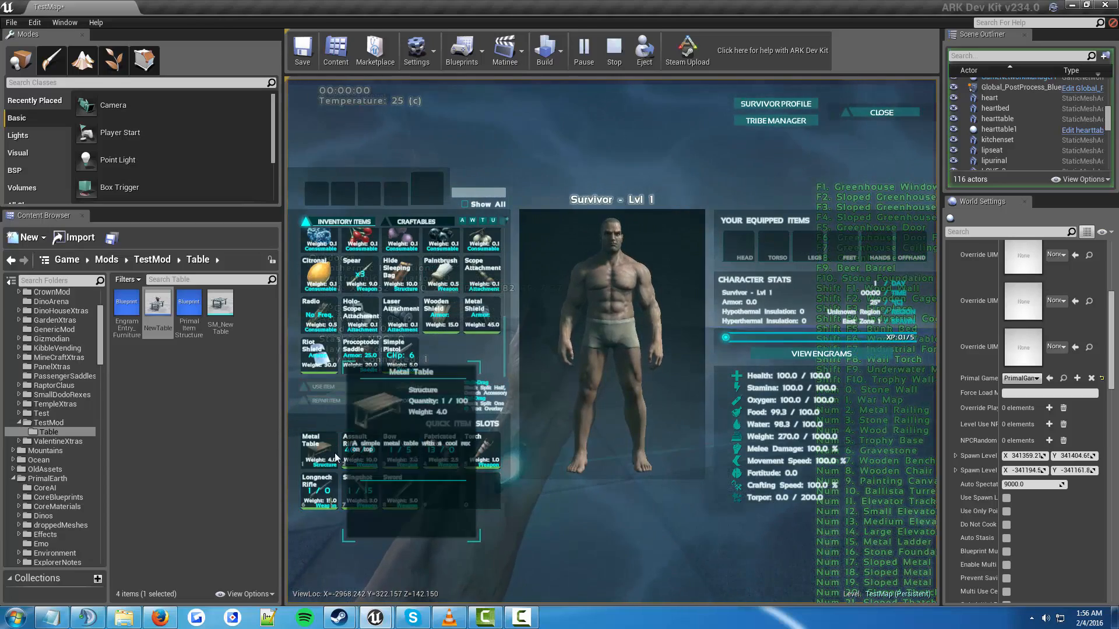
# Leave the inventory and place the Metal Table on the open ground ahead
pyautogui.press('i')
pyautogui.press('1')
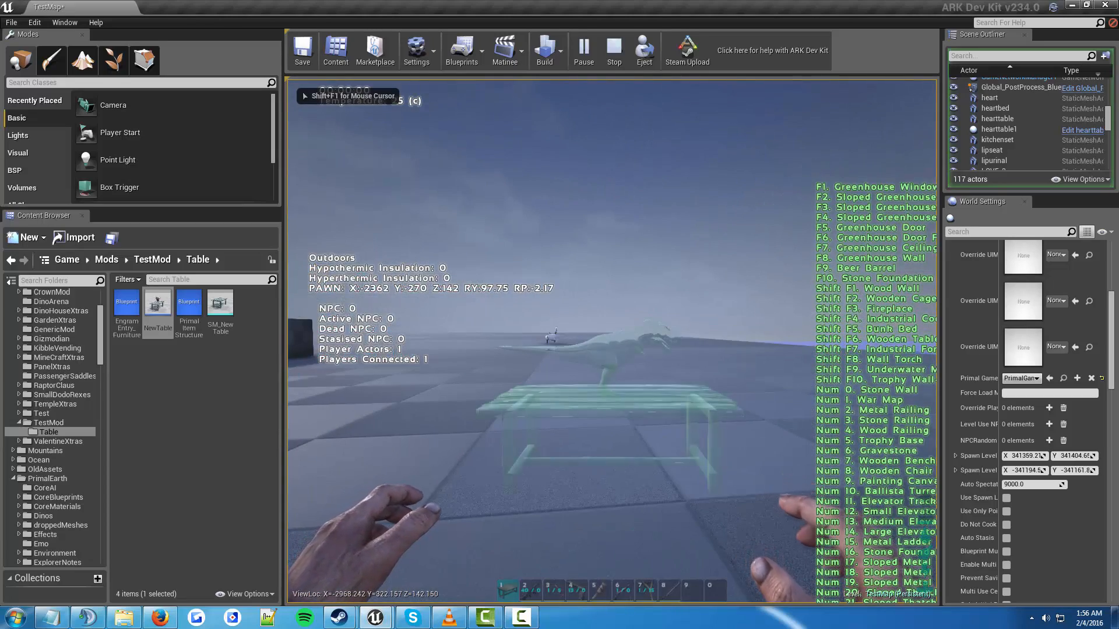
pyautogui.press('w')
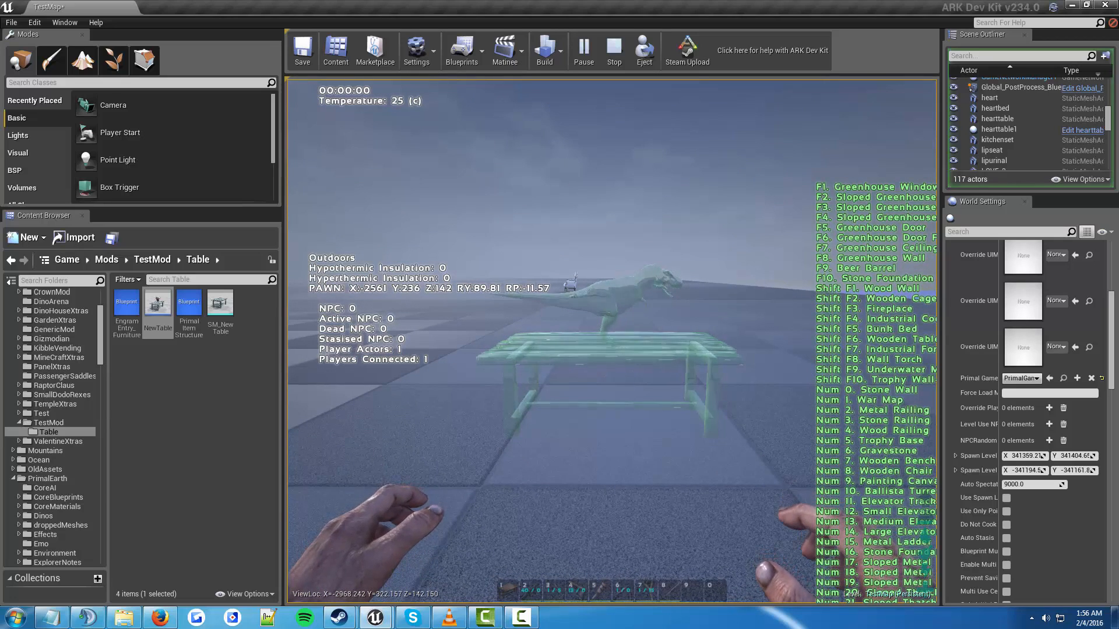
pyautogui.click(613, 340)
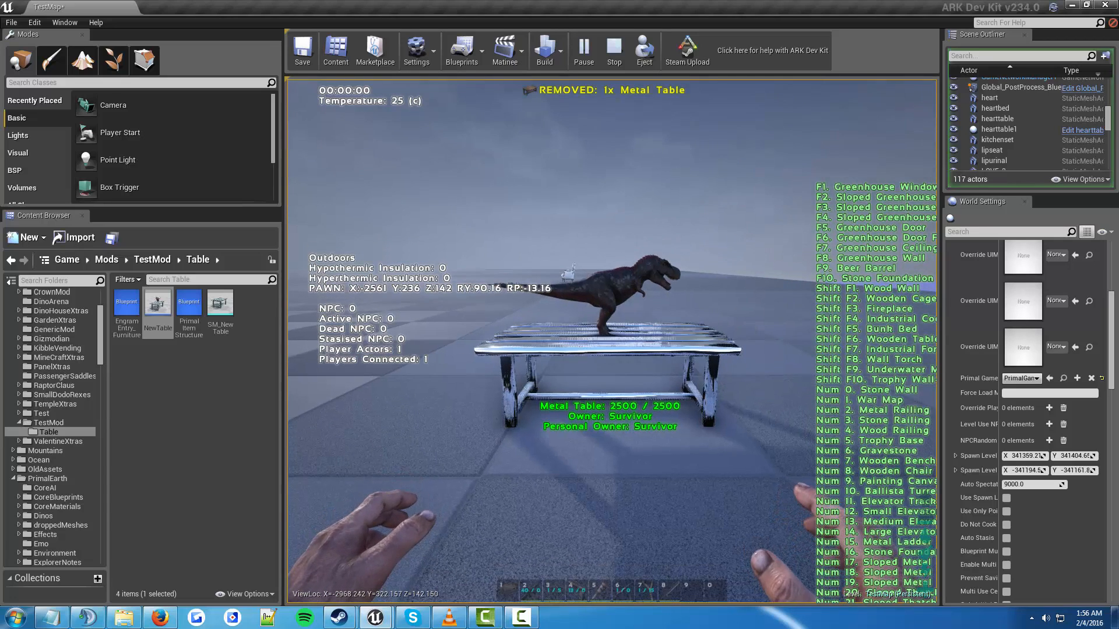
# Walk around the placed Metal Table and examine its metal surface and the rex figure from all sides
pyautogui.press('w')
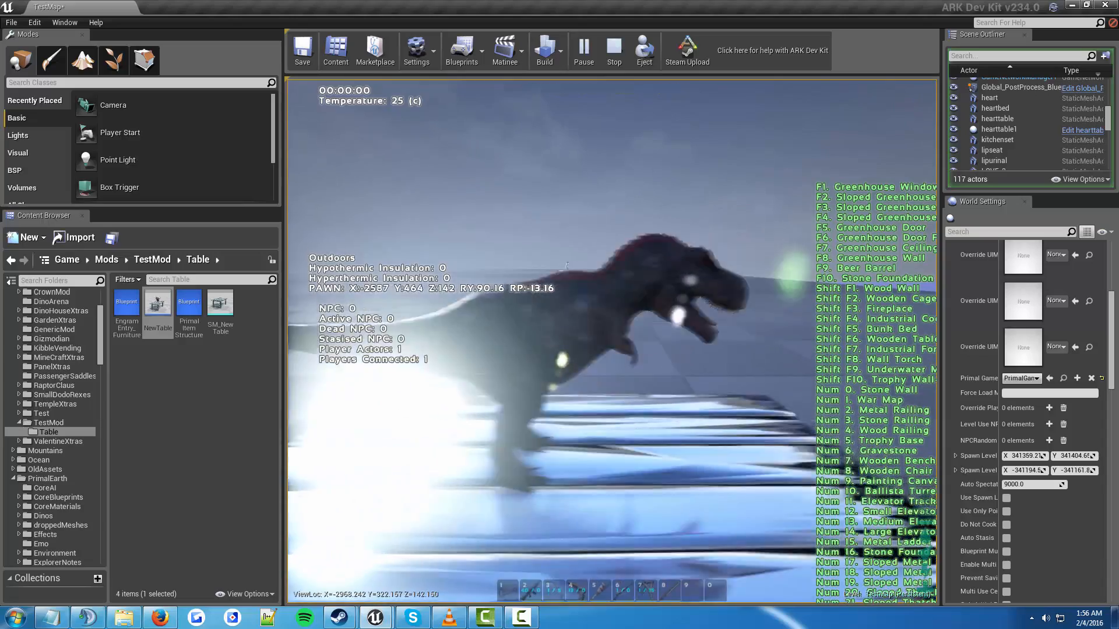
pyautogui.press('d')
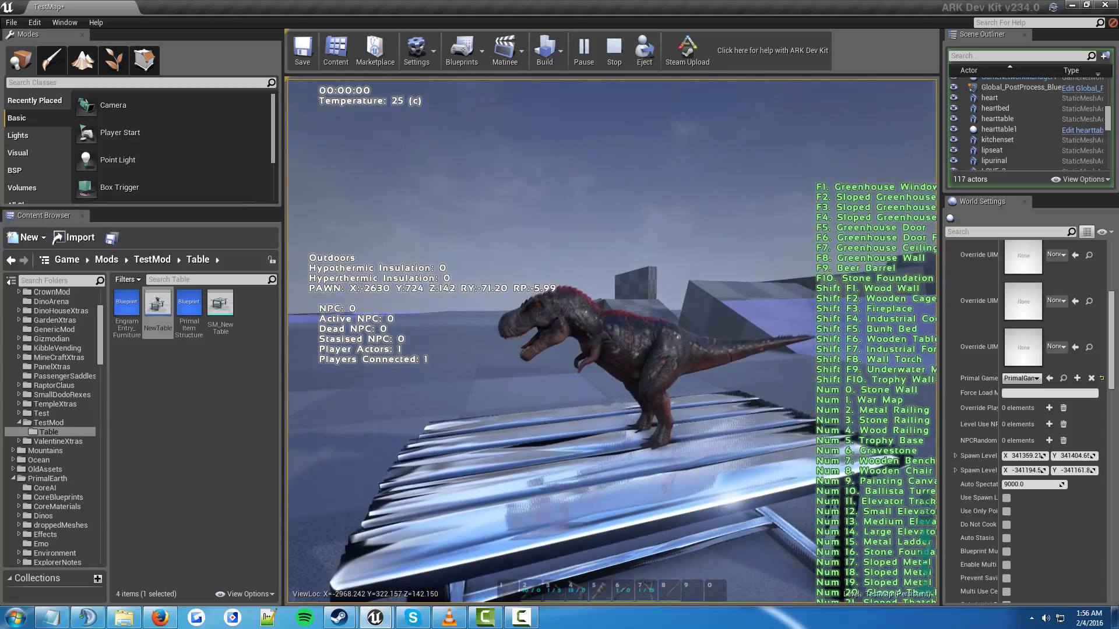
pyautogui.press('a')
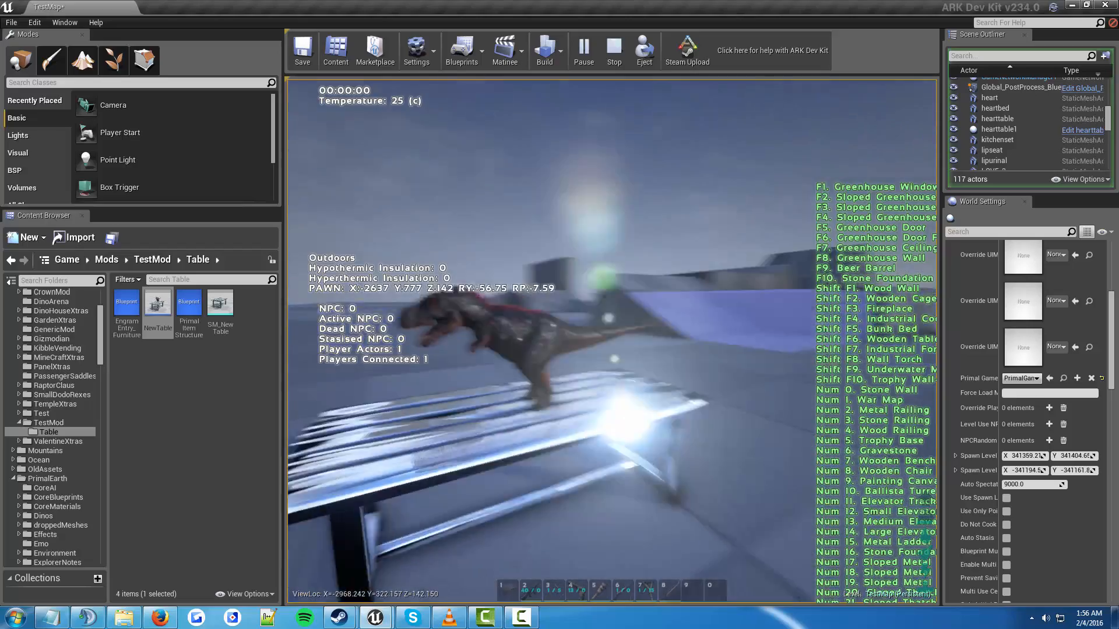
pyautogui.press('a')
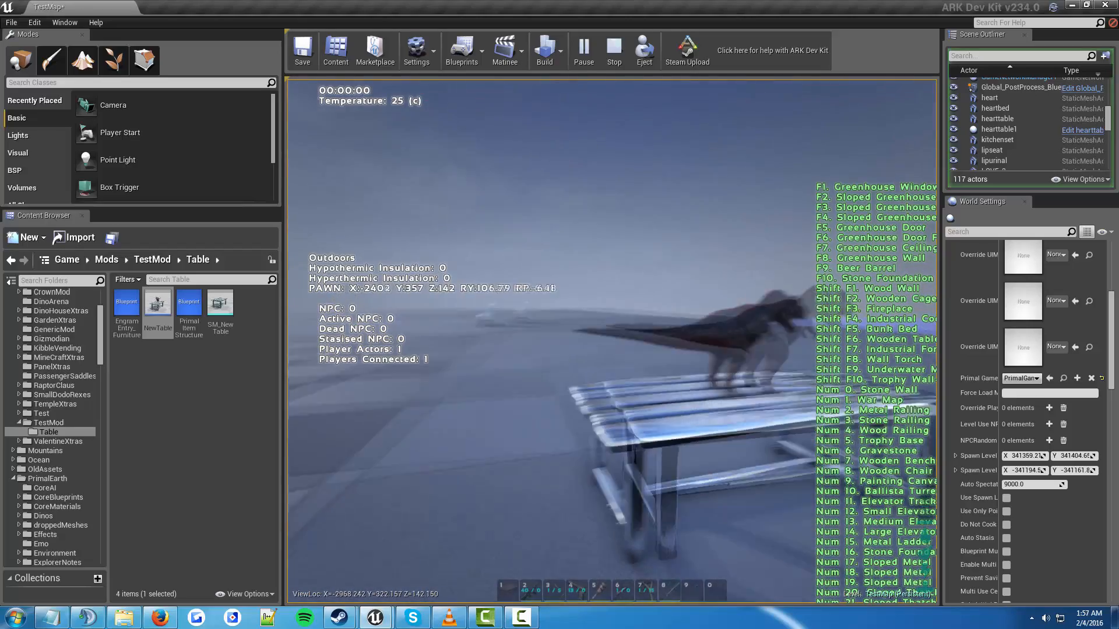
pyautogui.press('d')
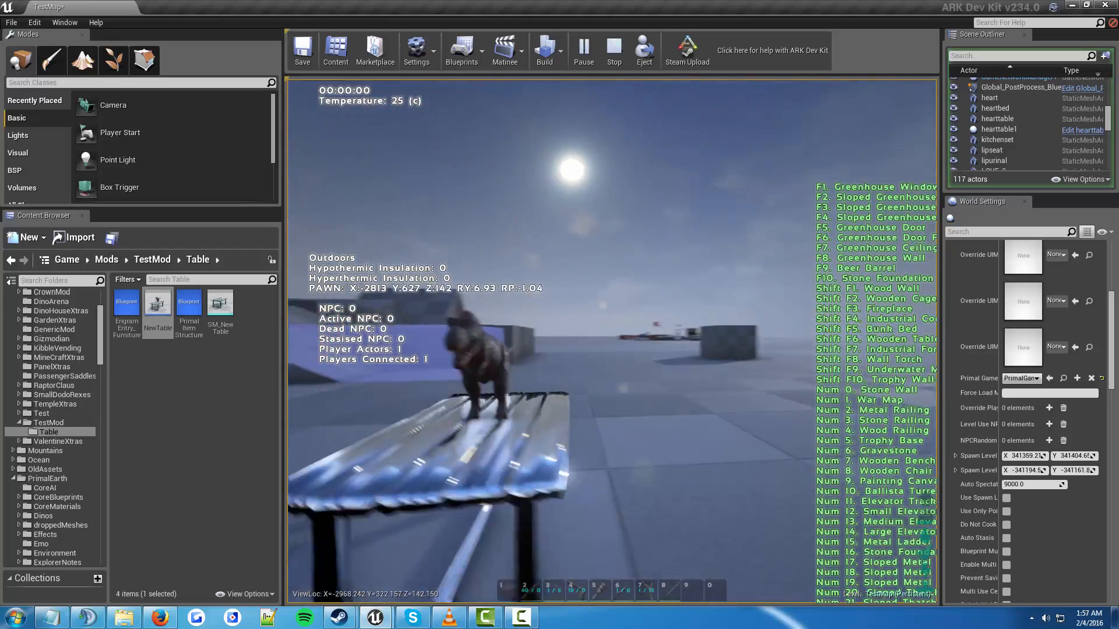
pyautogui.press('d')
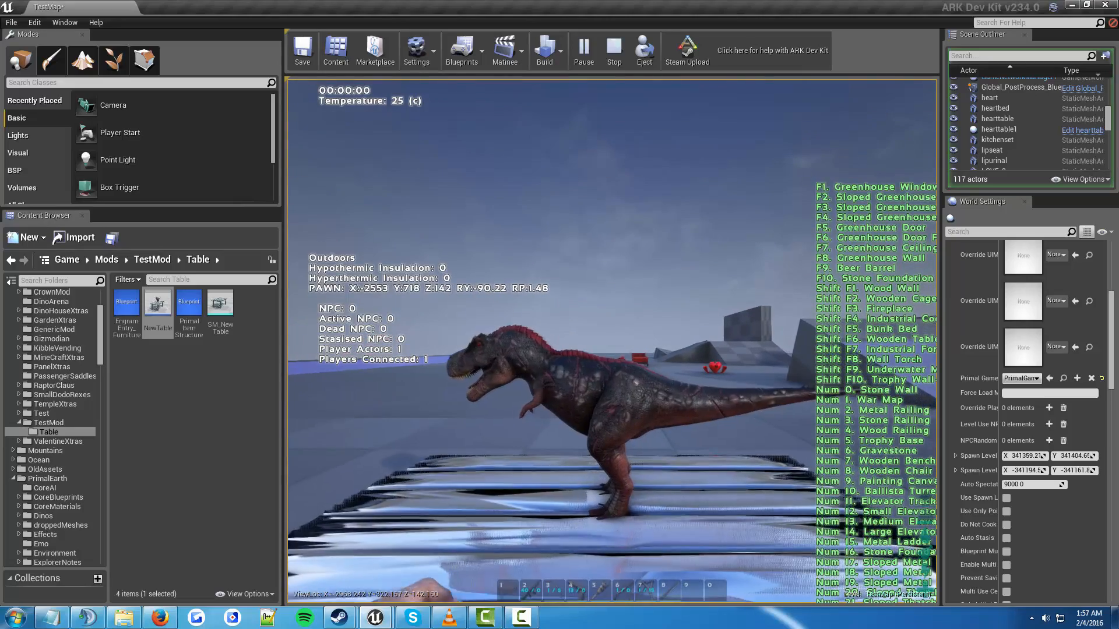
pyautogui.press('a')
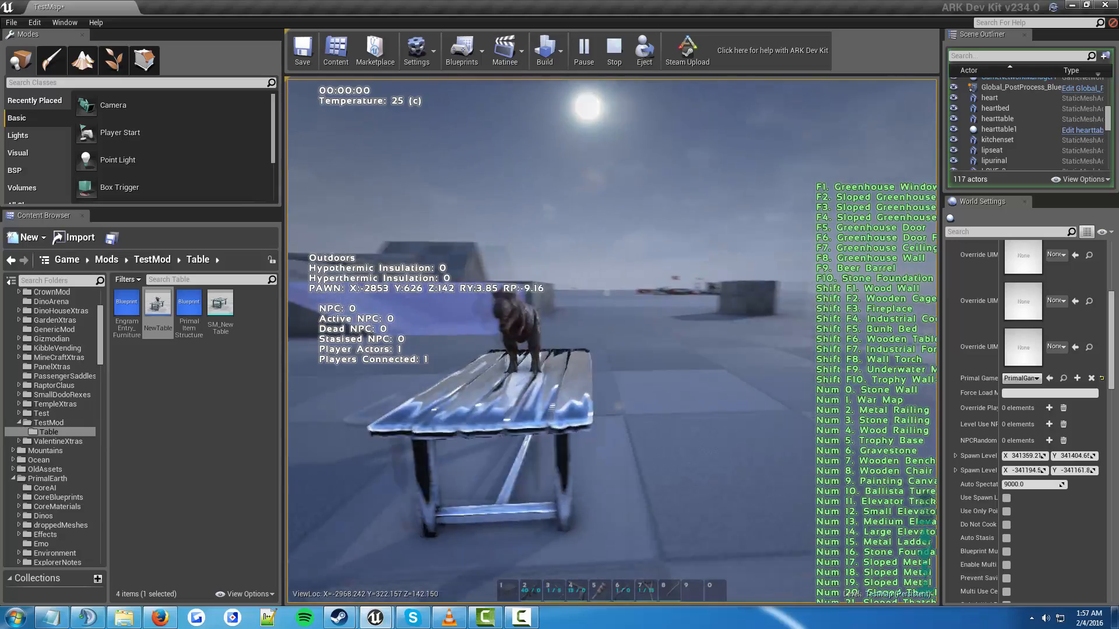
pyautogui.press('w')
pyautogui.press('a')
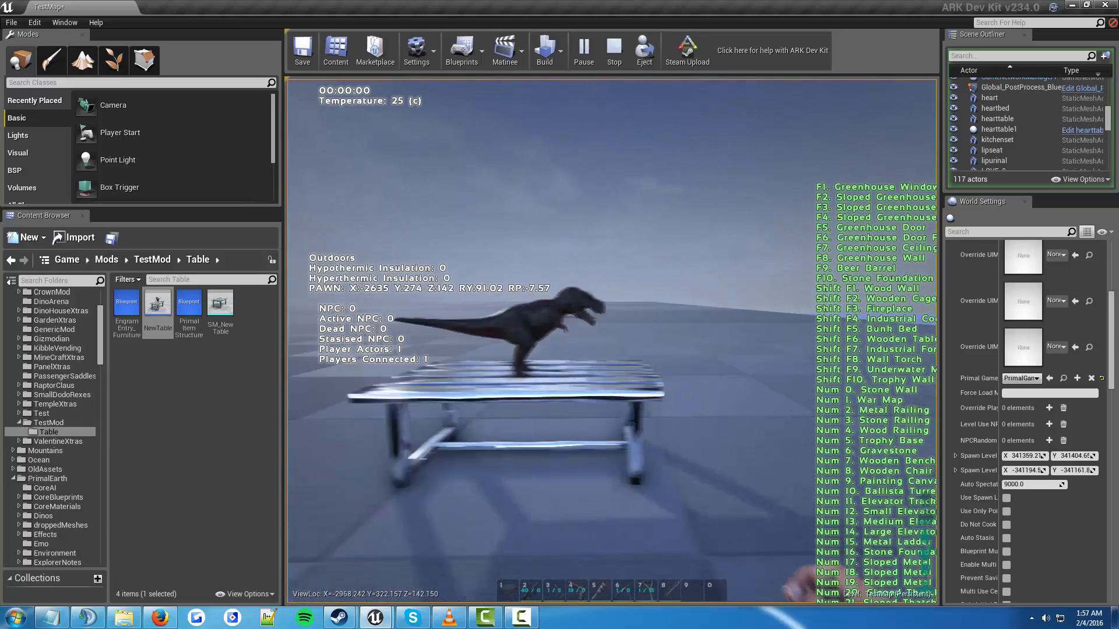
pyautogui.press('w')
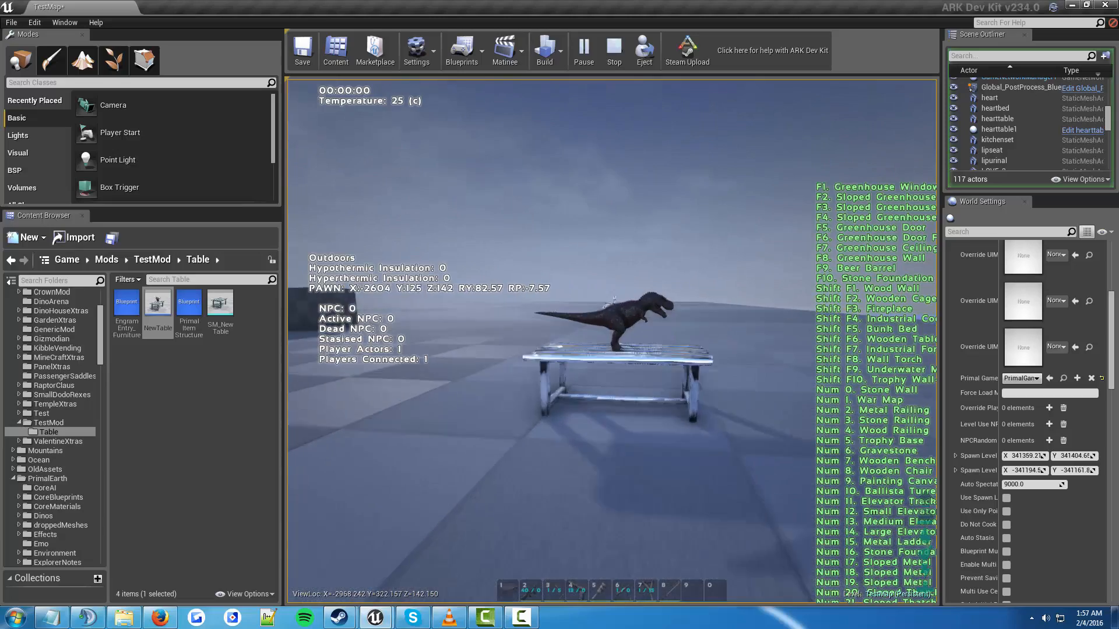
pyautogui.press('d')
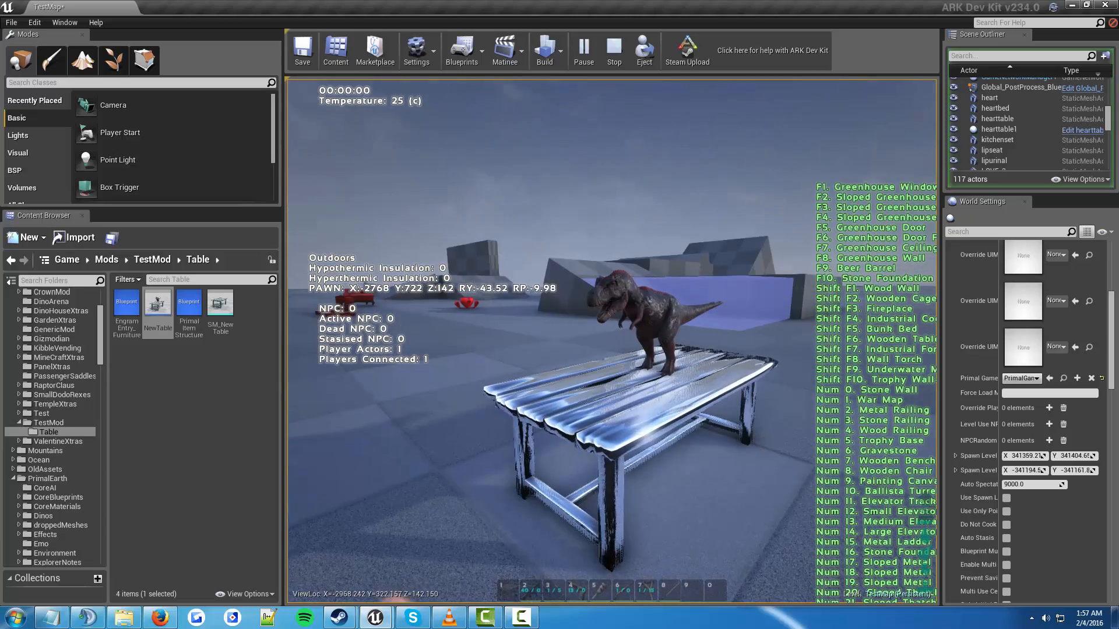
# Circle the placed Metal Table, jump onto its top to view the rex figure from above, and step back off
pyautogui.press('d')
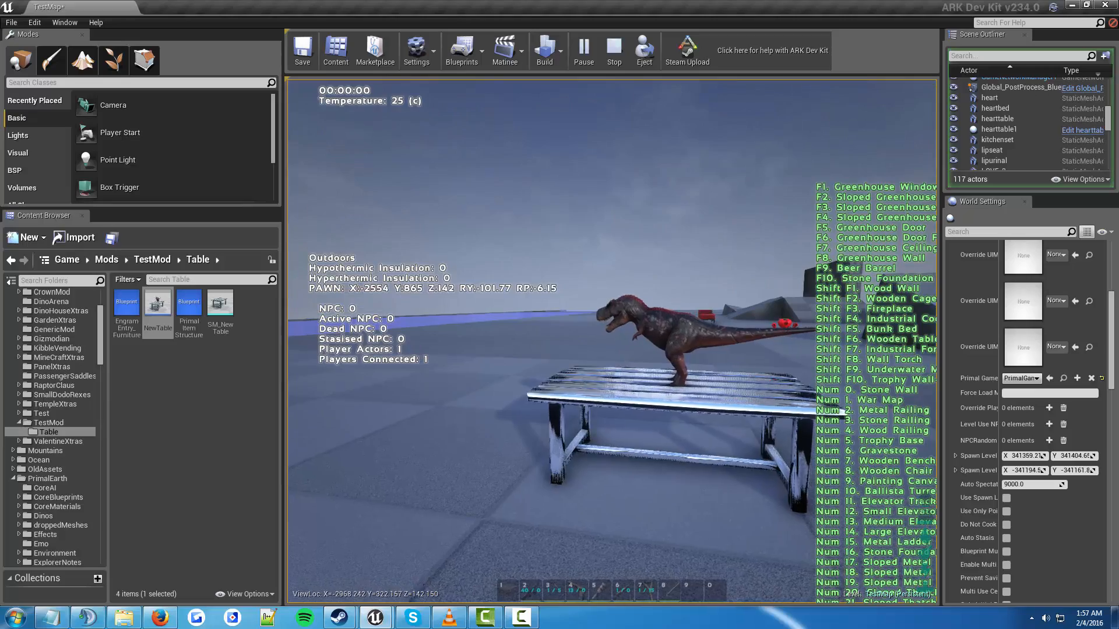
pyautogui.press('a')
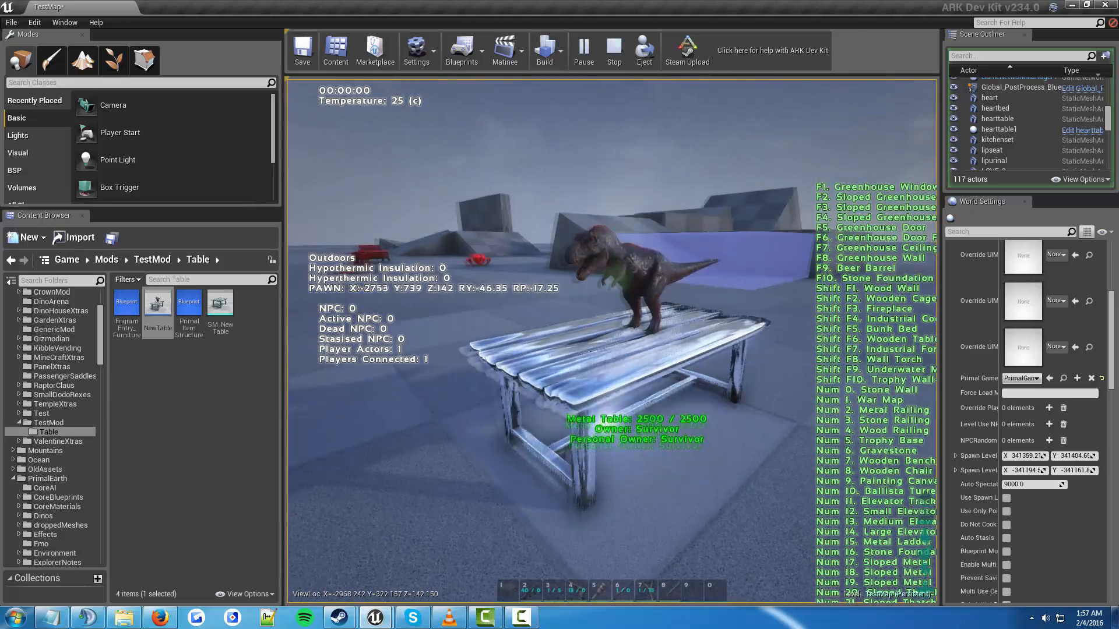
pyautogui.press('w')
pyautogui.press('space')
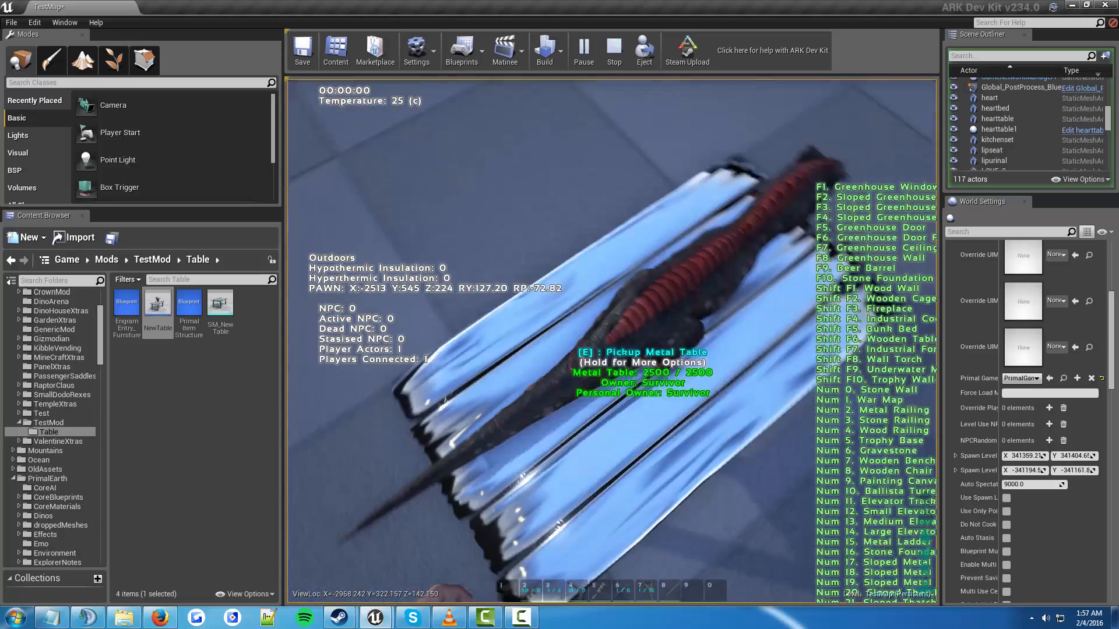
pyautogui.press('s')
pyautogui.press('d')
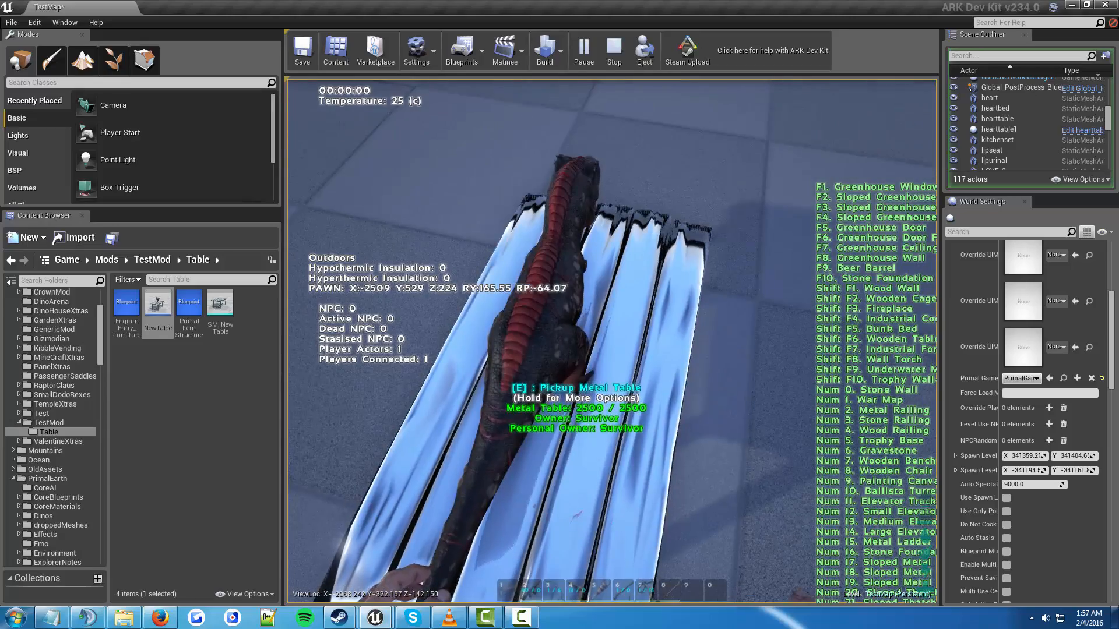
pyautogui.press('w')
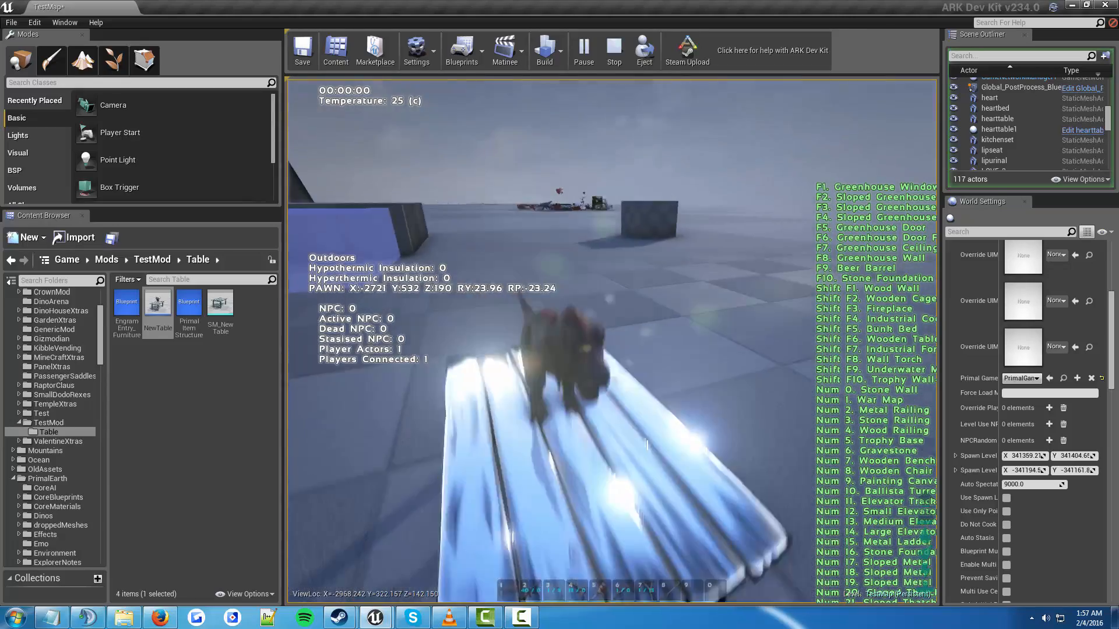
pyautogui.press('s')
pyautogui.press('a')
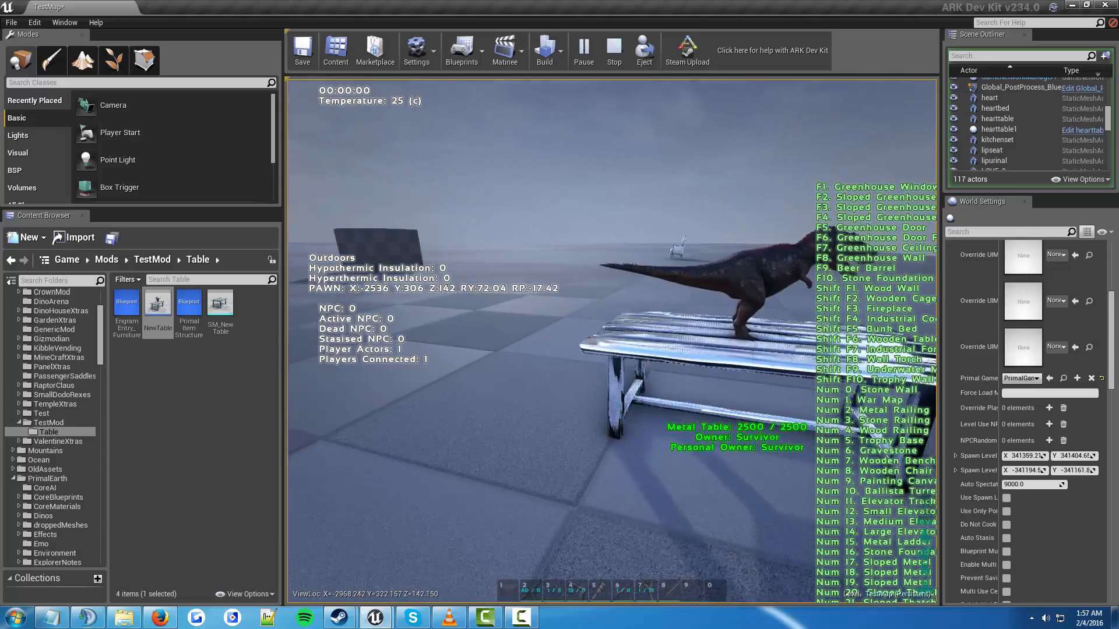
# Walk up to the Metal Table's long side and pick it up into the inventory
pyautogui.press('d')
pyautogui.press('w')
pyautogui.click(612, 341)
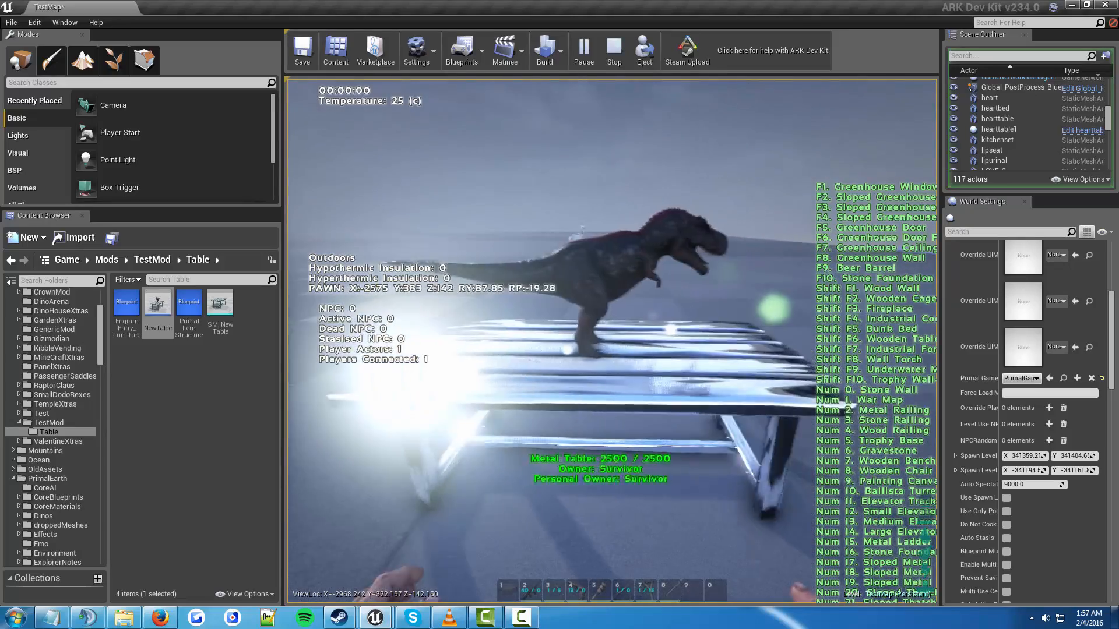
pyautogui.press('s')
pyautogui.press('w')
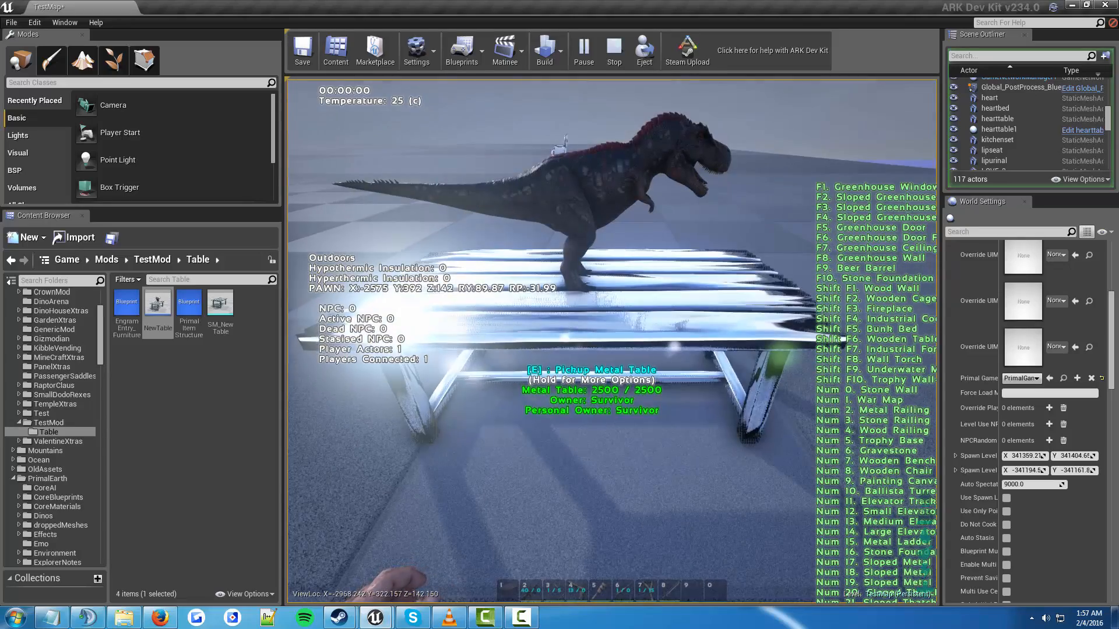
pyautogui.click(612, 341)
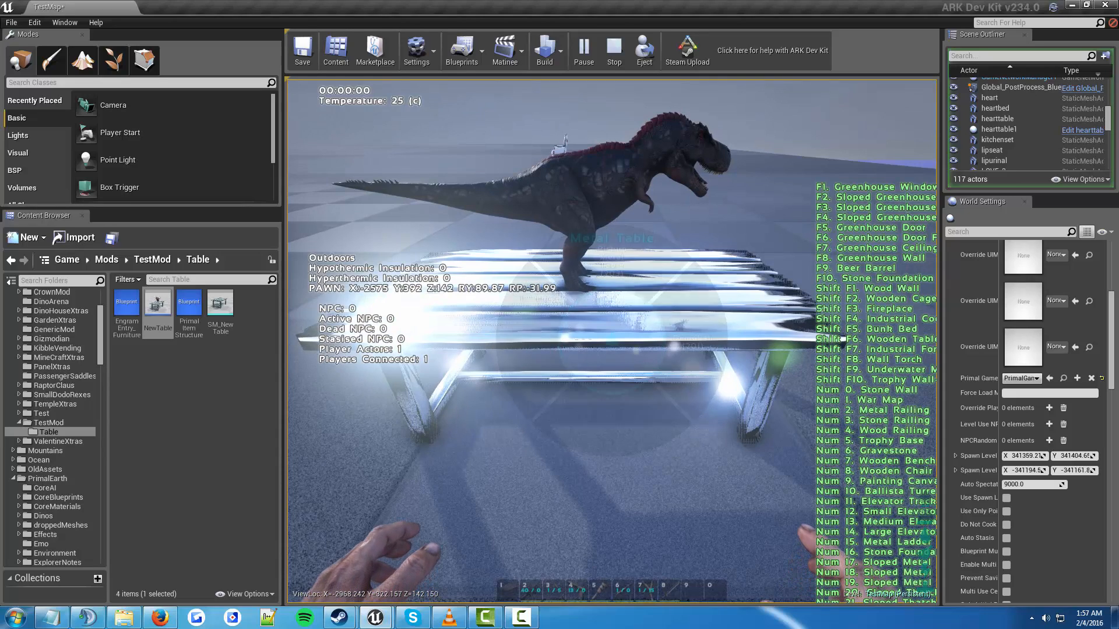
pyautogui.press('e')
pyautogui.click(620, 273)
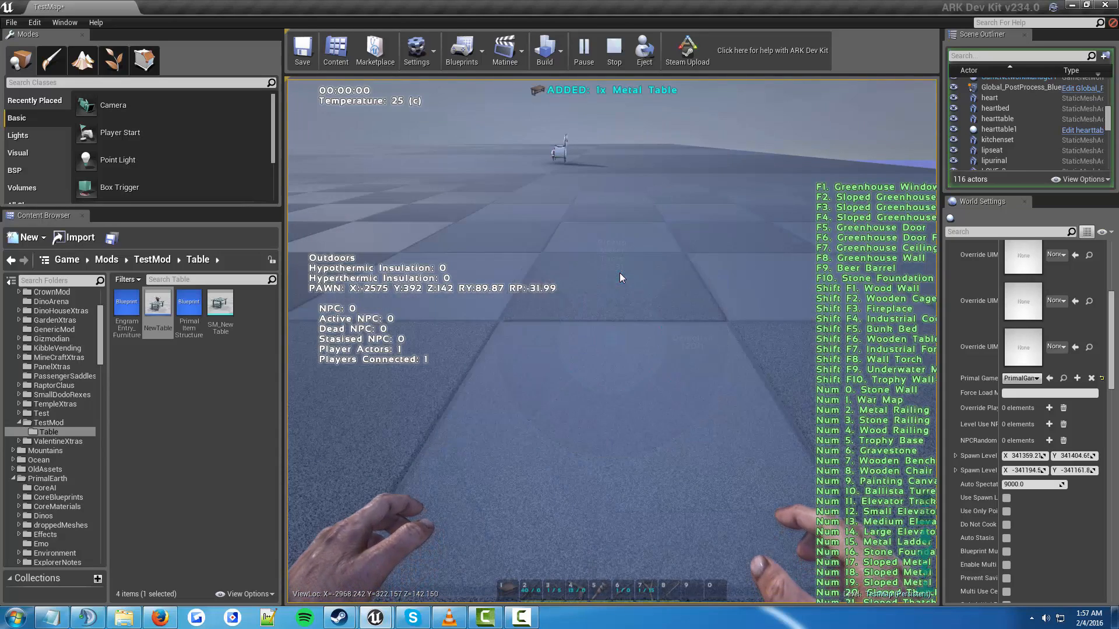
# Move to open ground and place the Metal Table again from the first quick item slot
pyautogui.press('s')
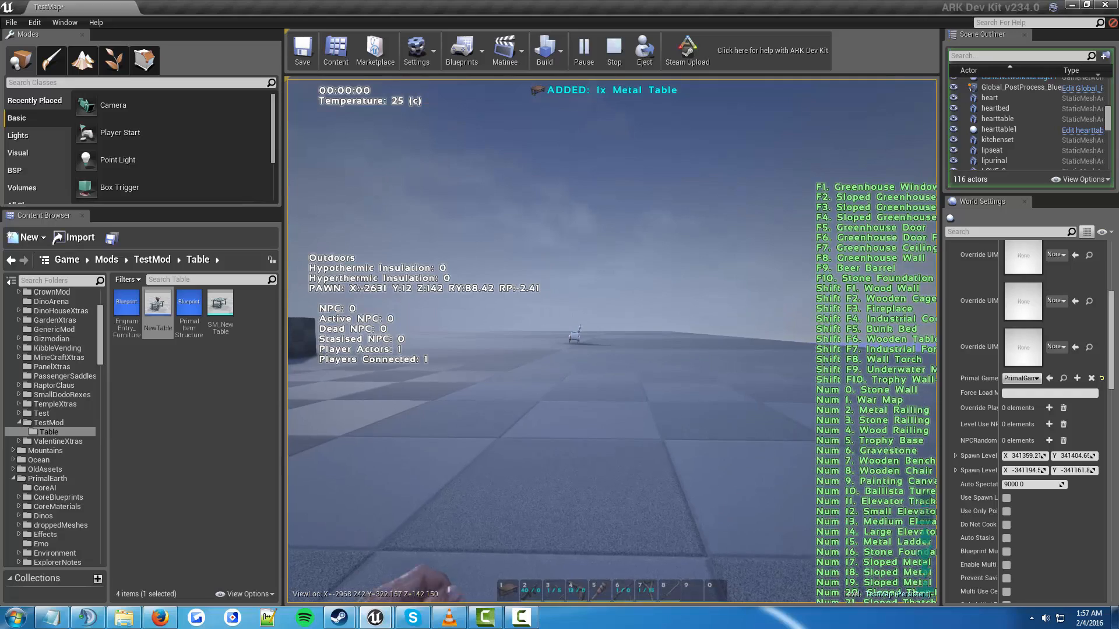
pyautogui.press('w')
pyautogui.press('1')
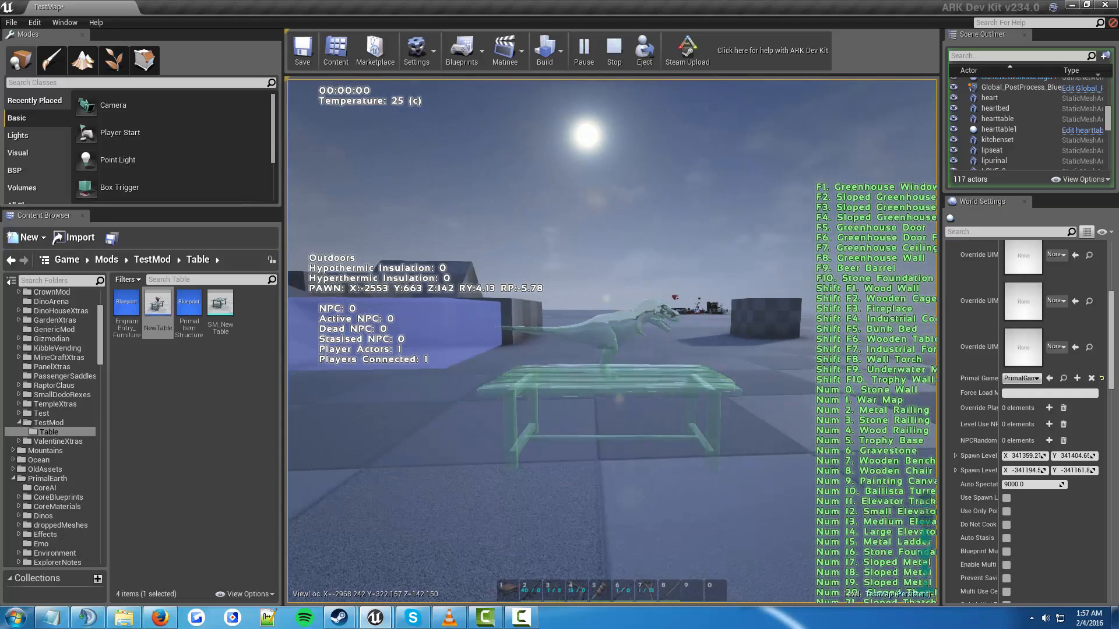
pyautogui.click(612, 341)
# Examine the re-placed Metal Table from its corners and short end, facing the rex figure head-on
pyautogui.press('d')
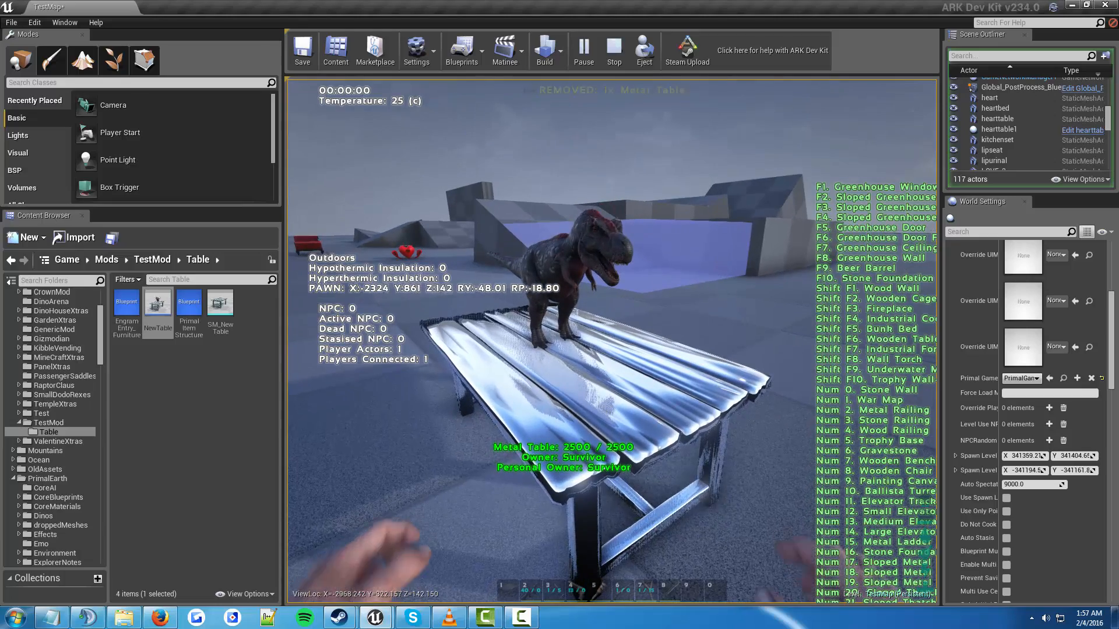
pyautogui.press('d')
pyautogui.press('s')
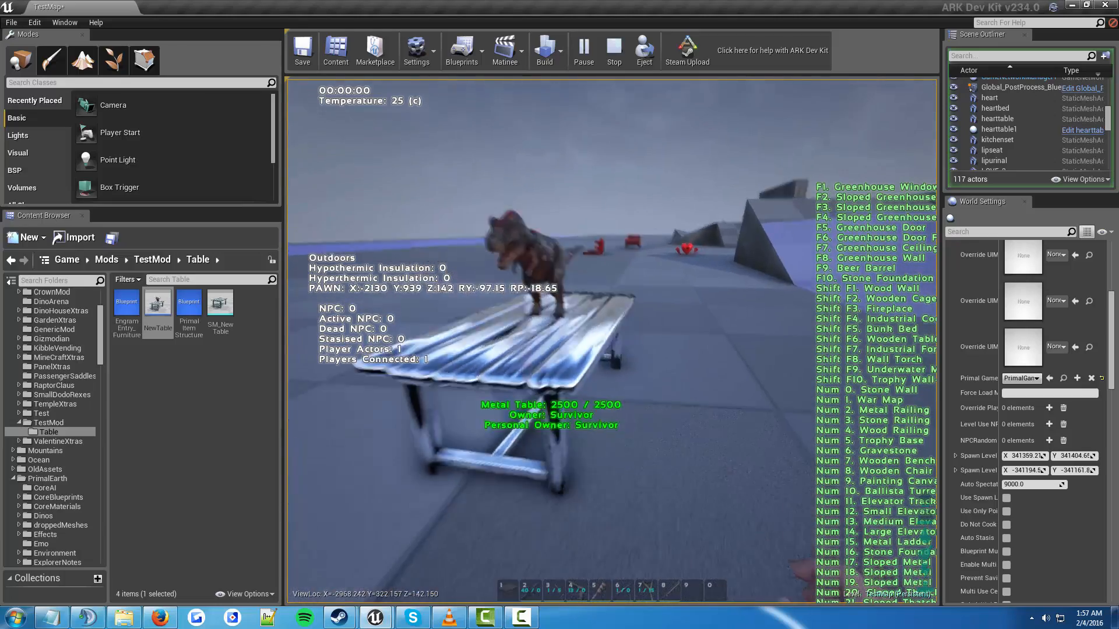
pyautogui.press('w')
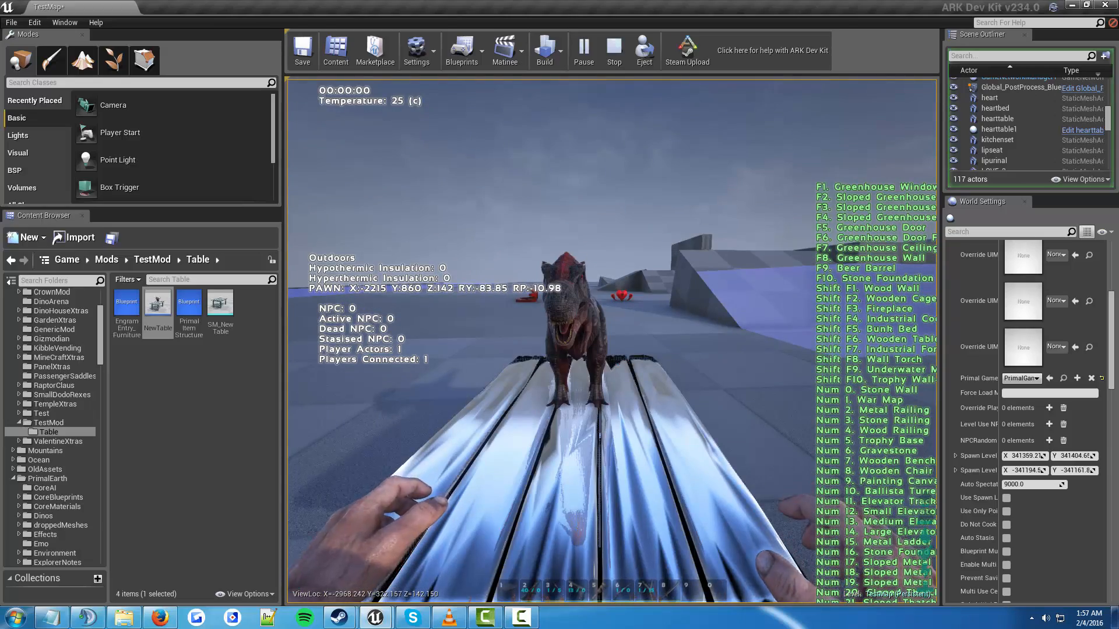
pyautogui.press('s')
pyautogui.press('w')
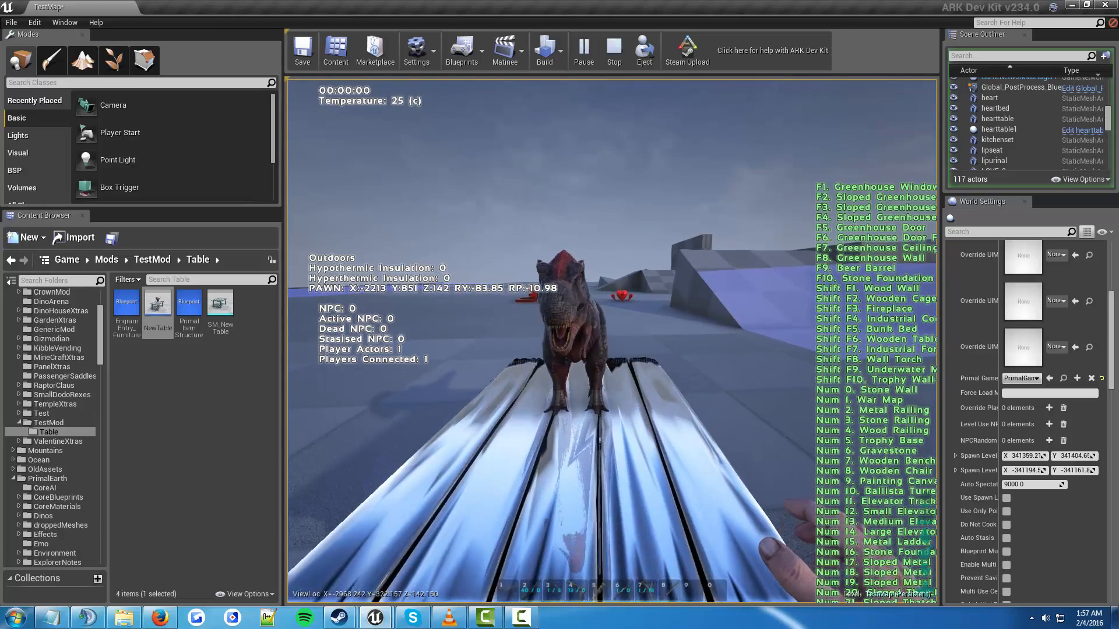
pyautogui.press('d')
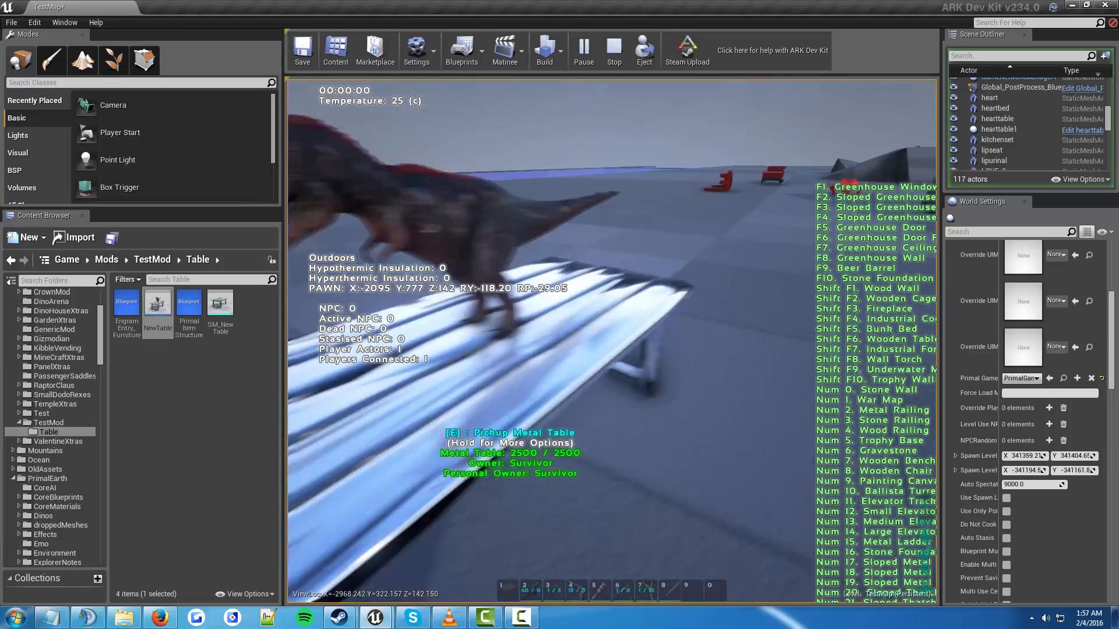
pyautogui.press('s')
pyautogui.press('a')
# Circle around to the opposite long side of the Metal Table and examine the rex figure's profile up close
pyautogui.press('w')
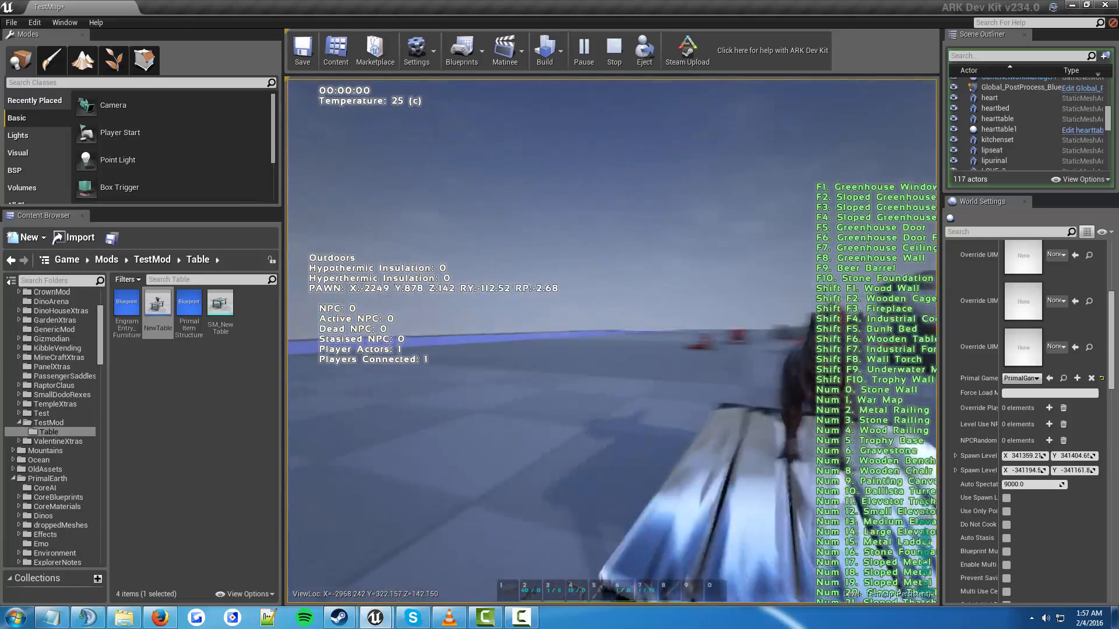
pyautogui.press('a')
pyautogui.press('w')
pyautogui.press('a')
pyautogui.press('w')
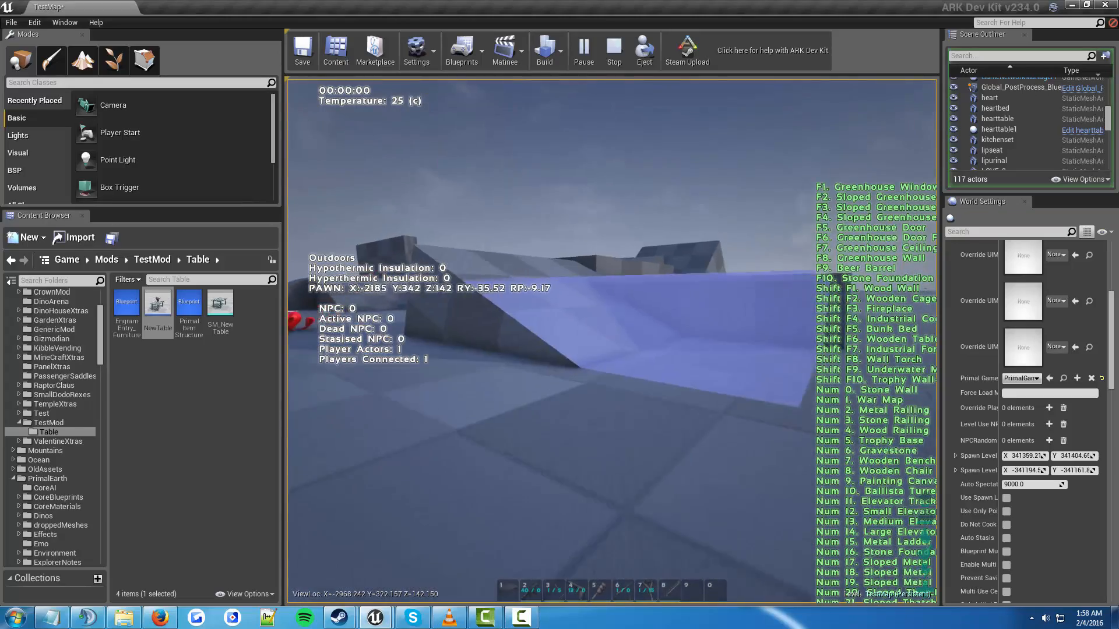
pyautogui.press('w')
pyautogui.press('w')
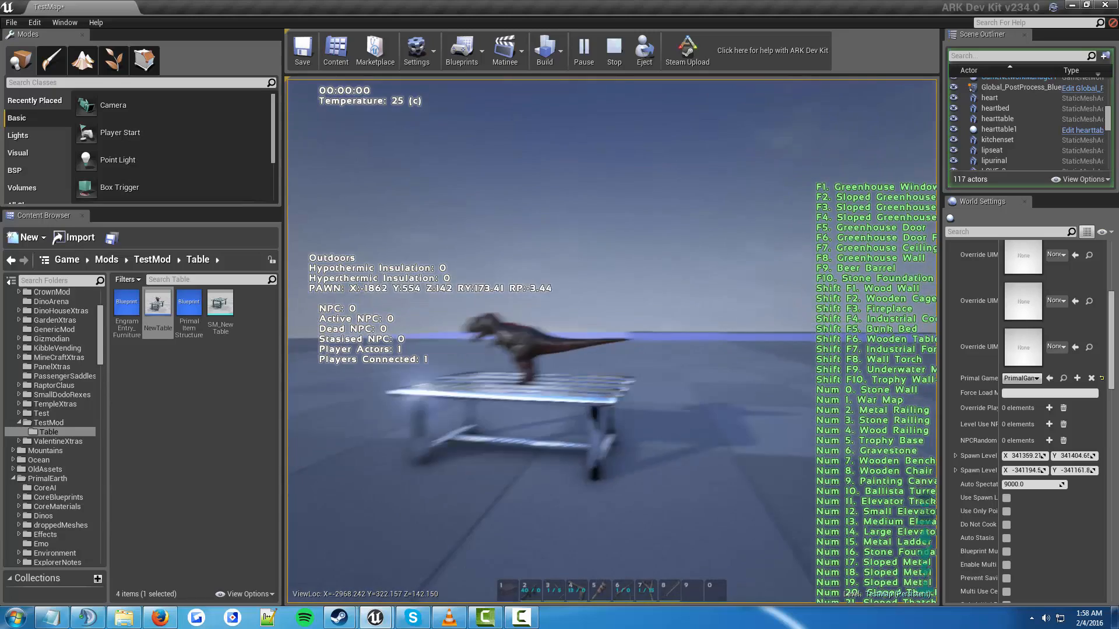
pyautogui.press('w')
pyautogui.press('s')
pyautogui.press('w')
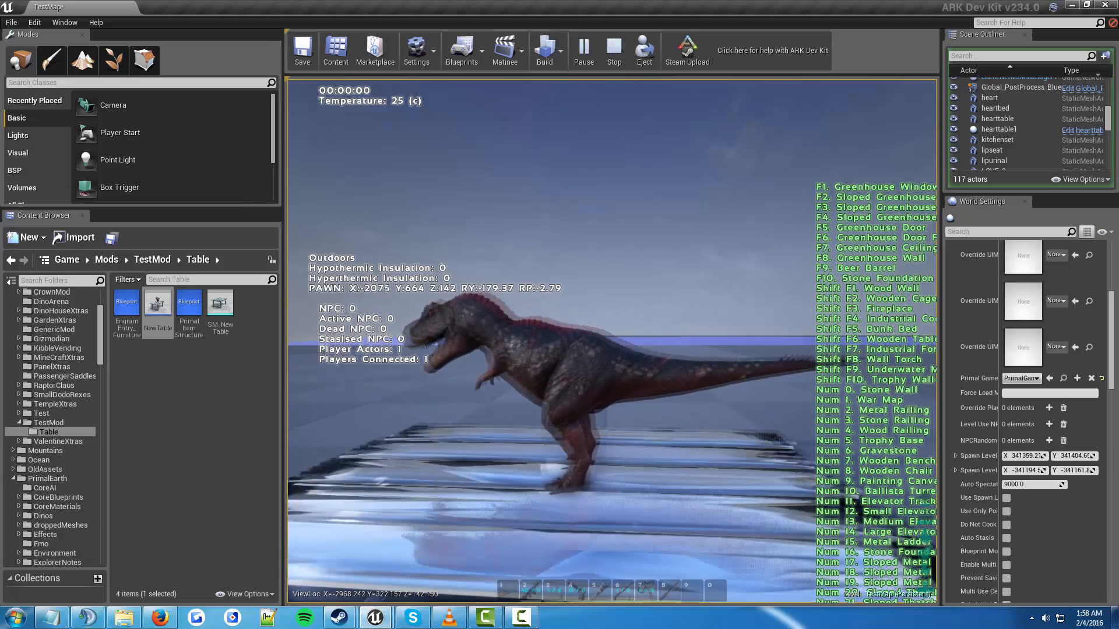
pyautogui.press('s')
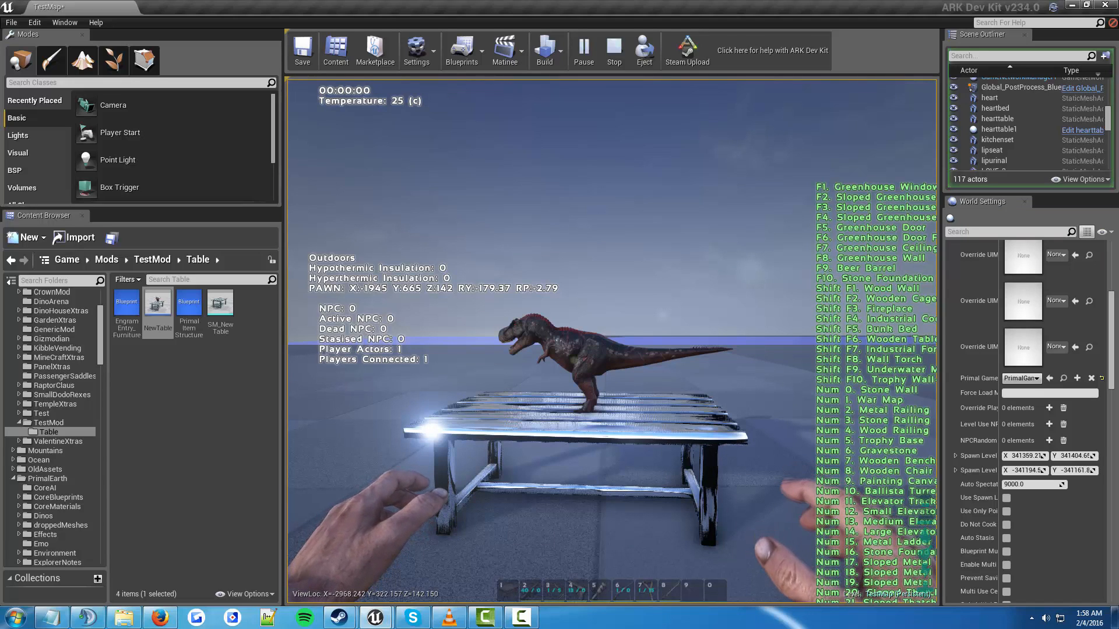
# Compare the Metal Table's look from near and far on both of its long sides
pyautogui.press('w')
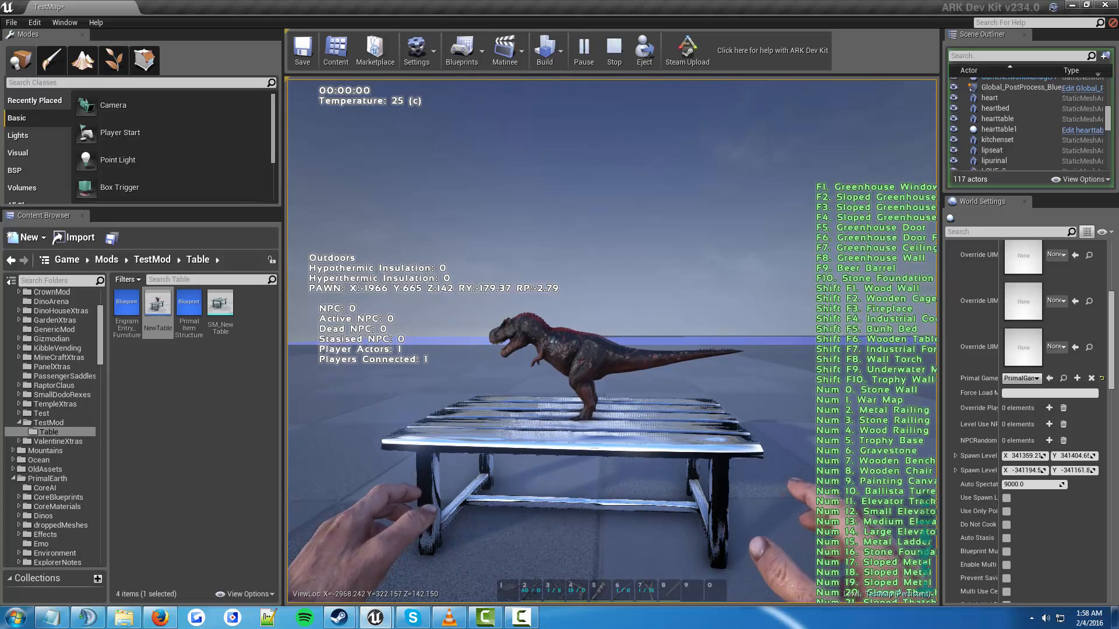
pyautogui.press('w')
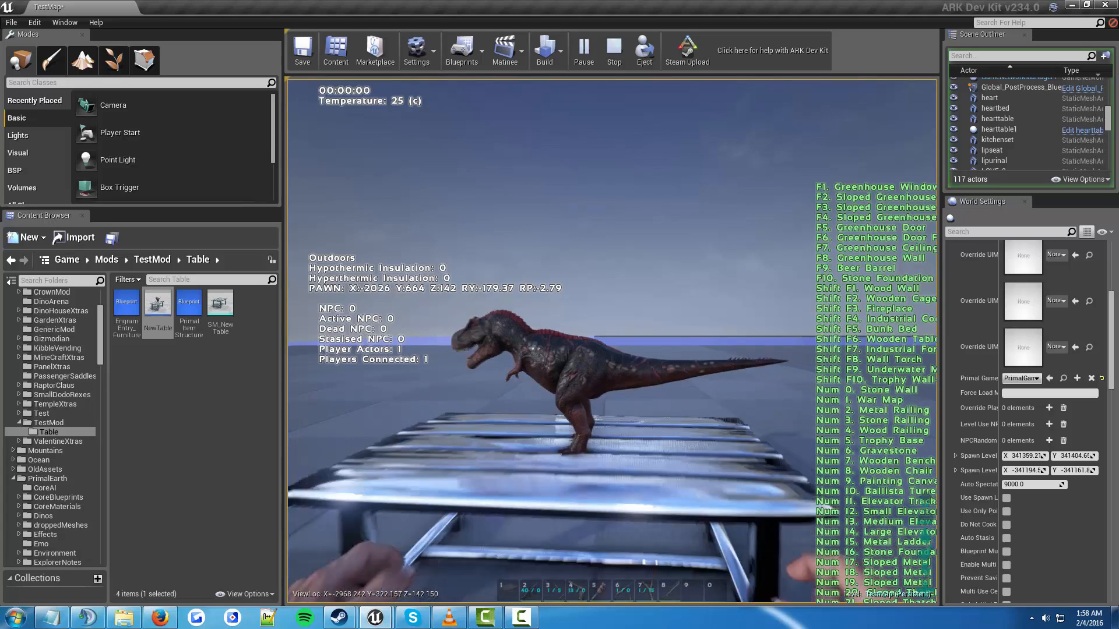
pyautogui.press('s')
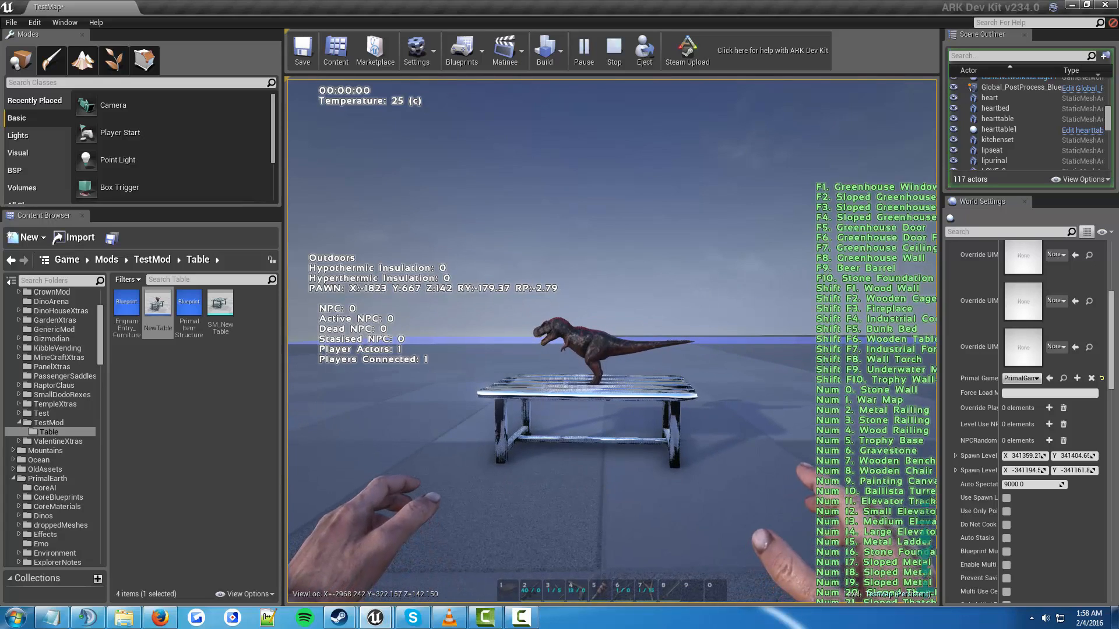
pyautogui.press('w')
pyautogui.press('w')
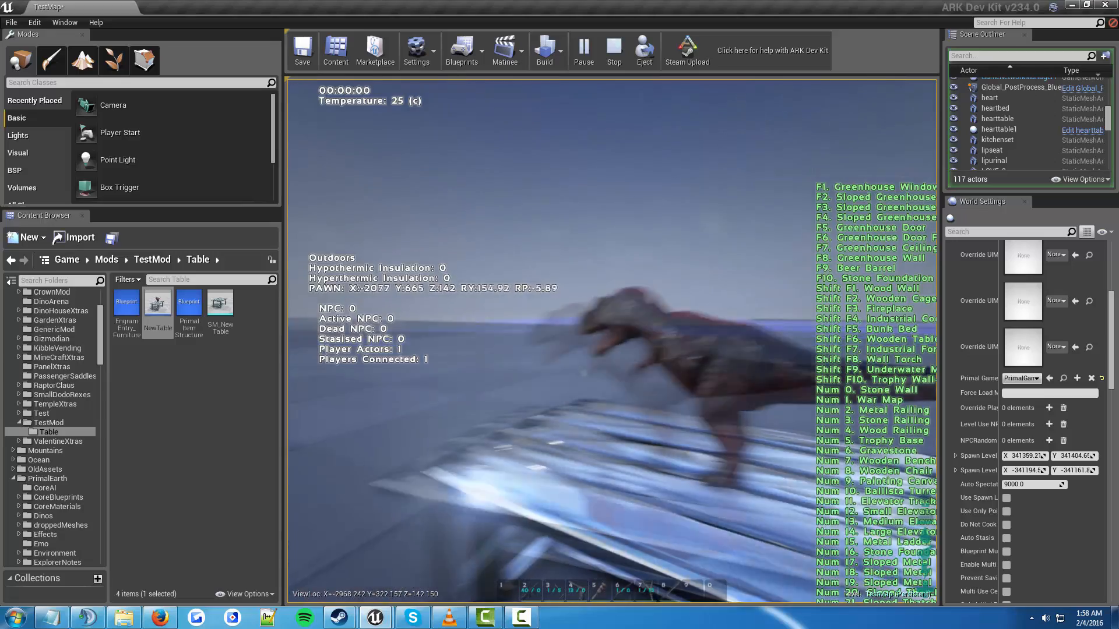
pyautogui.press('a')
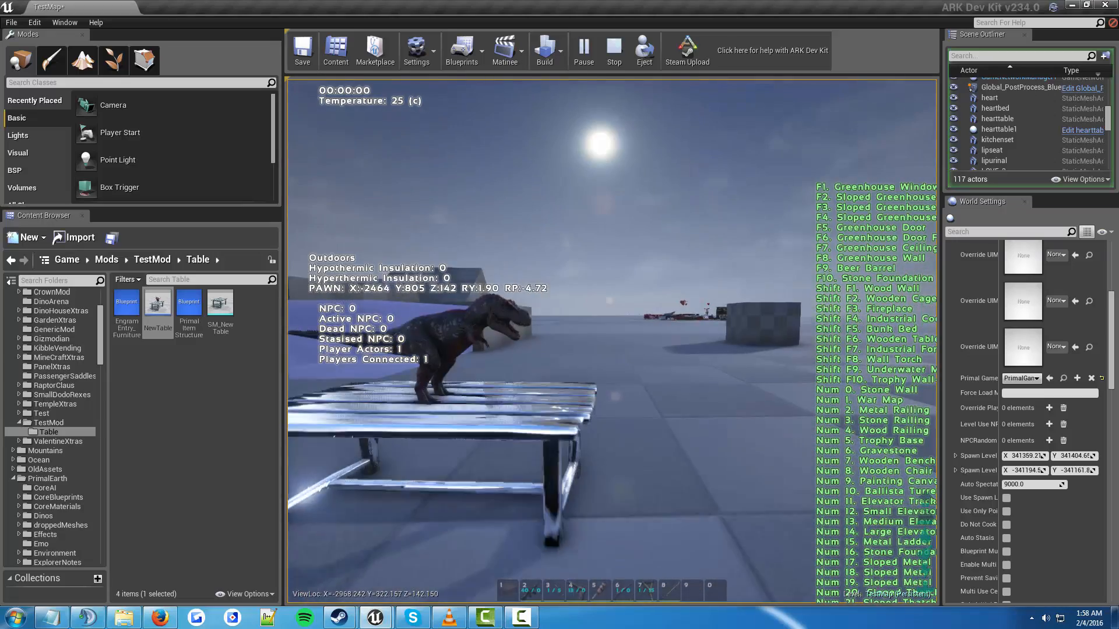
pyautogui.press('w')
pyautogui.press('a')
pyautogui.press('s')
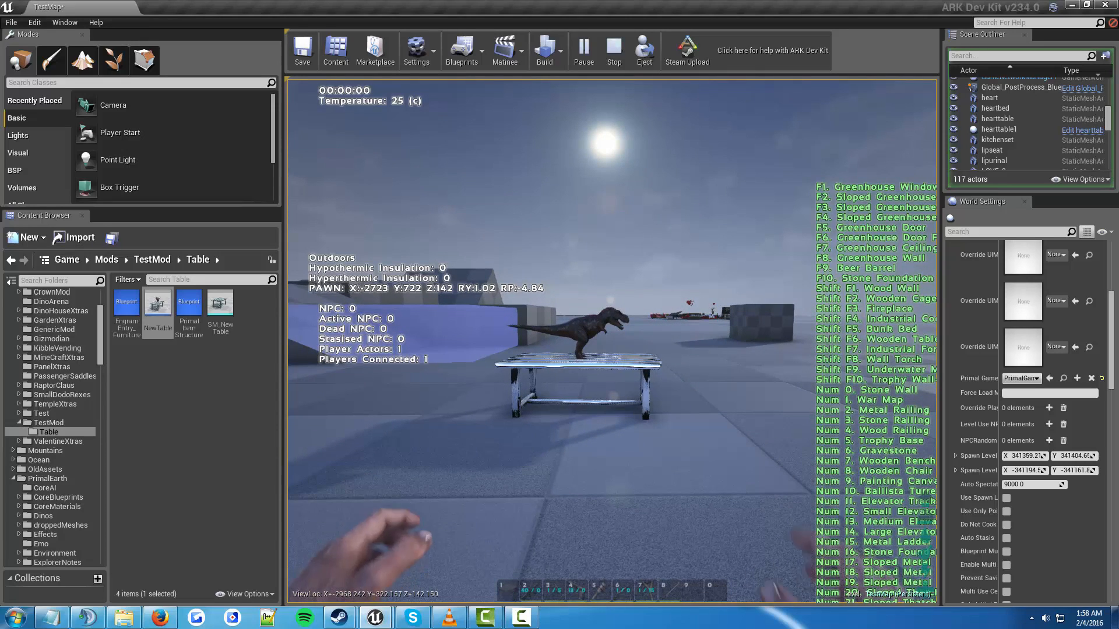
pyautogui.press('w')
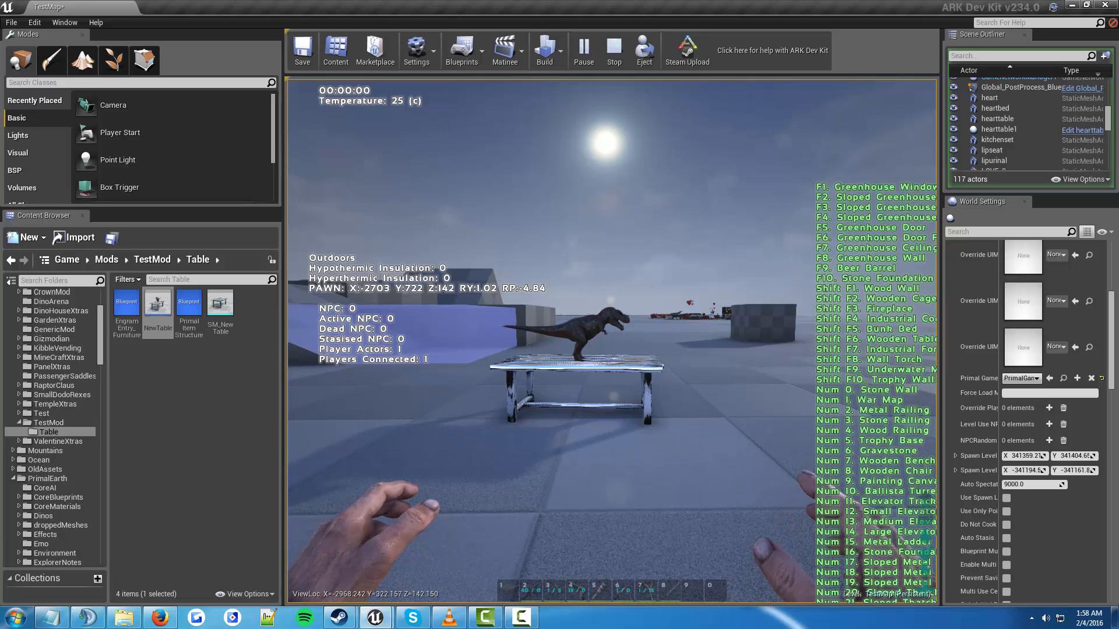
pyautogui.press('w')
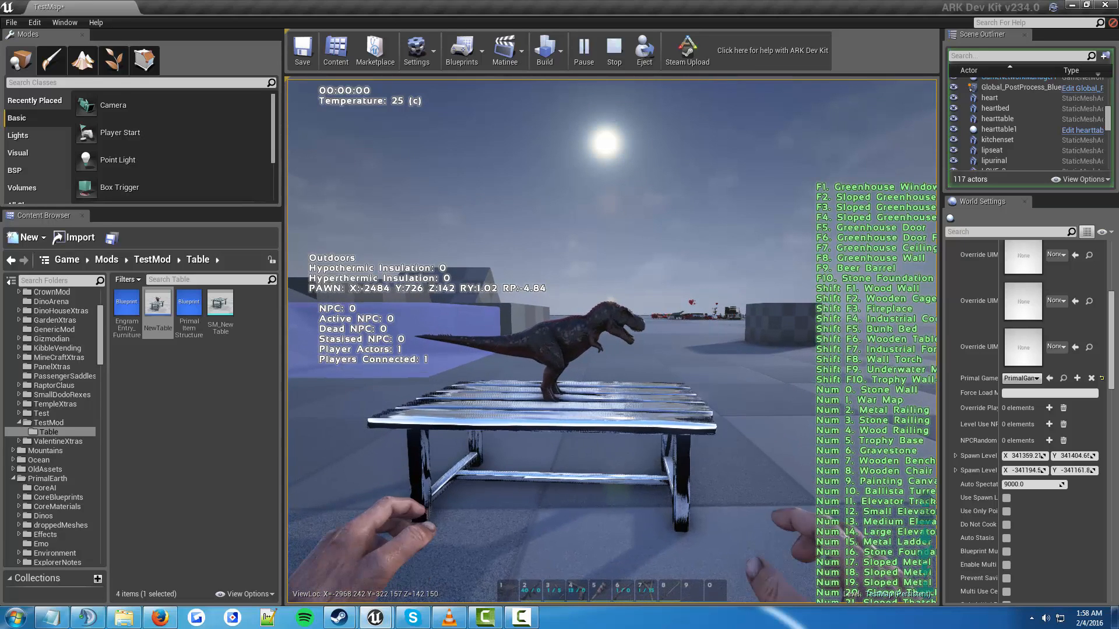
pyautogui.press('a')
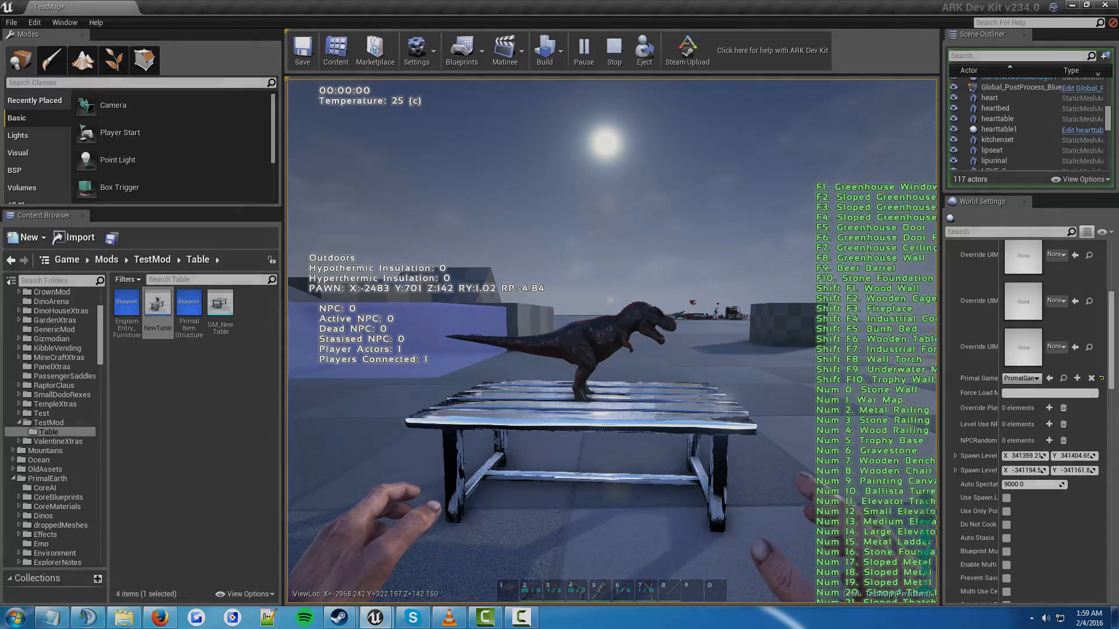
pyautogui.press('d')
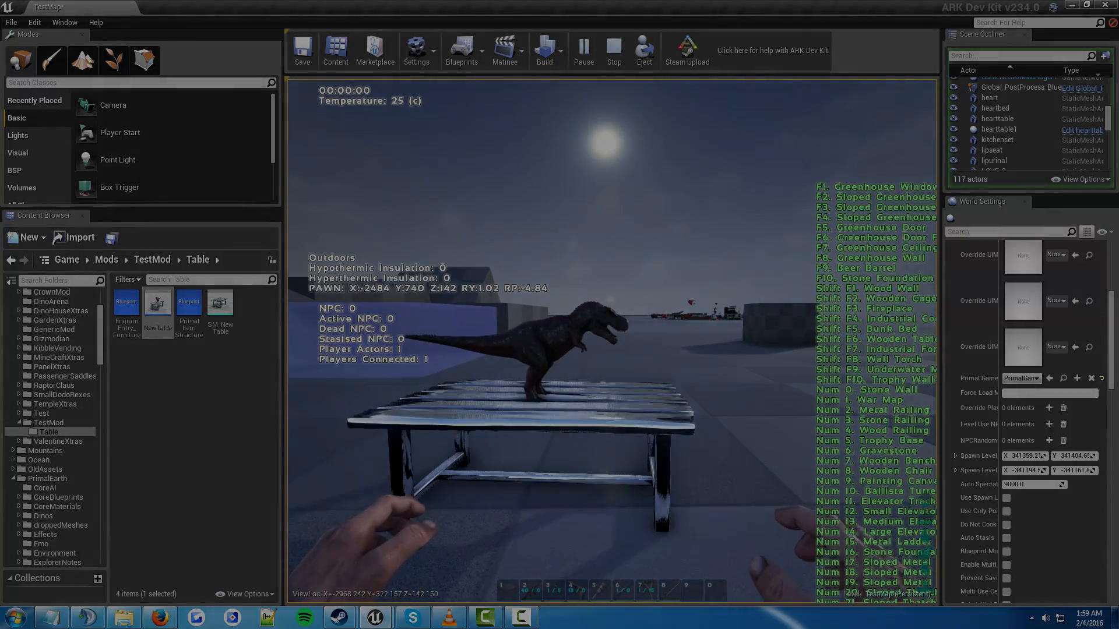
pyautogui.press('w')
pyautogui.press('d')
pyautogui.press('w')
pyautogui.press('a')
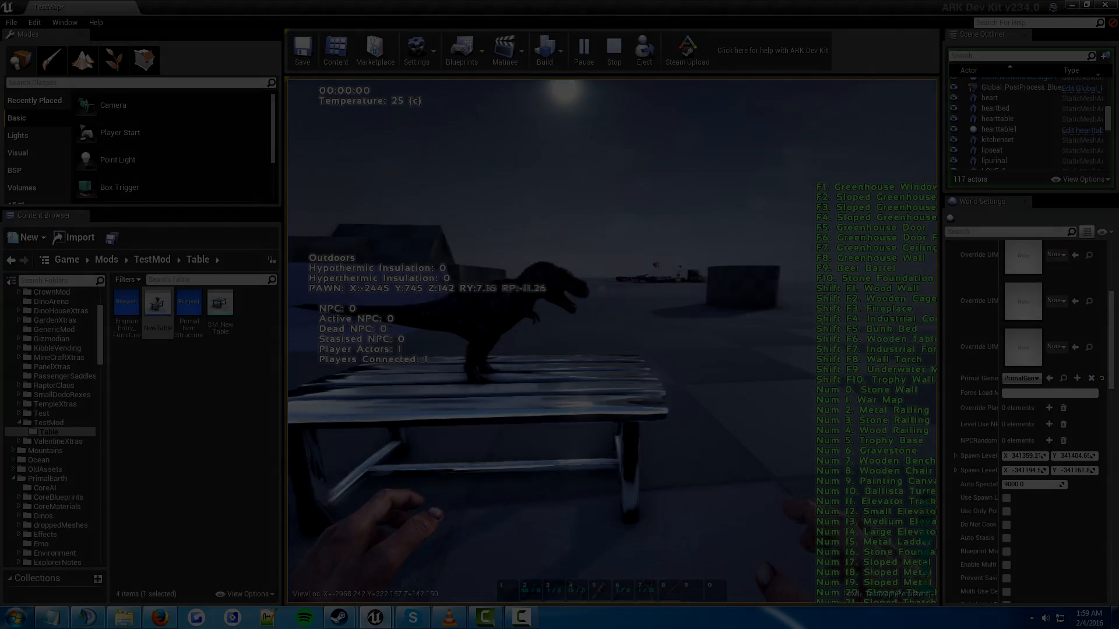